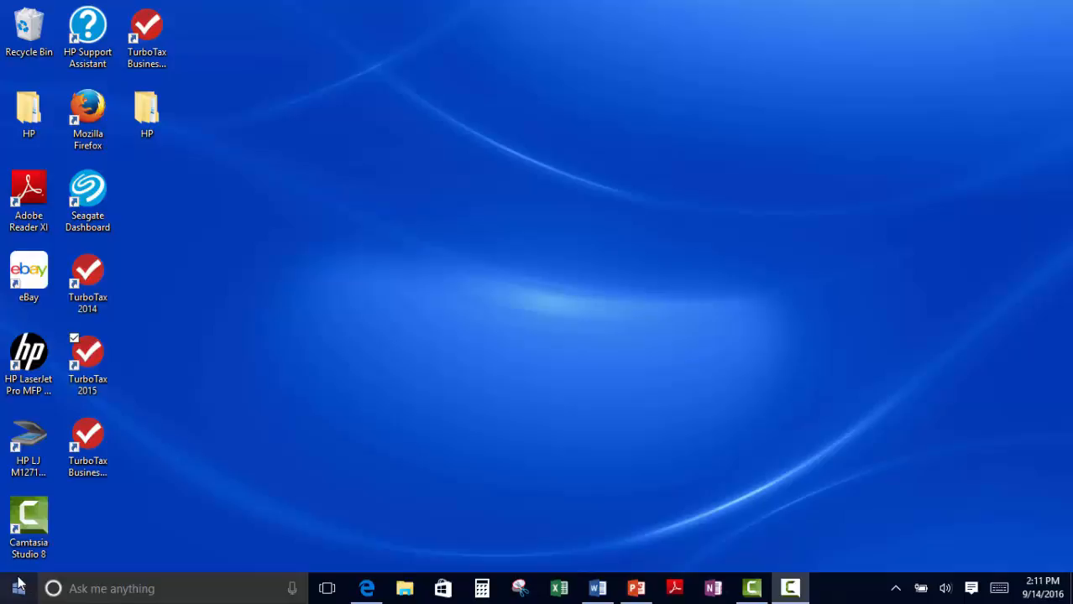
Step: Launch OneNote 2016 from the list of all installed apps
click(19, 591)
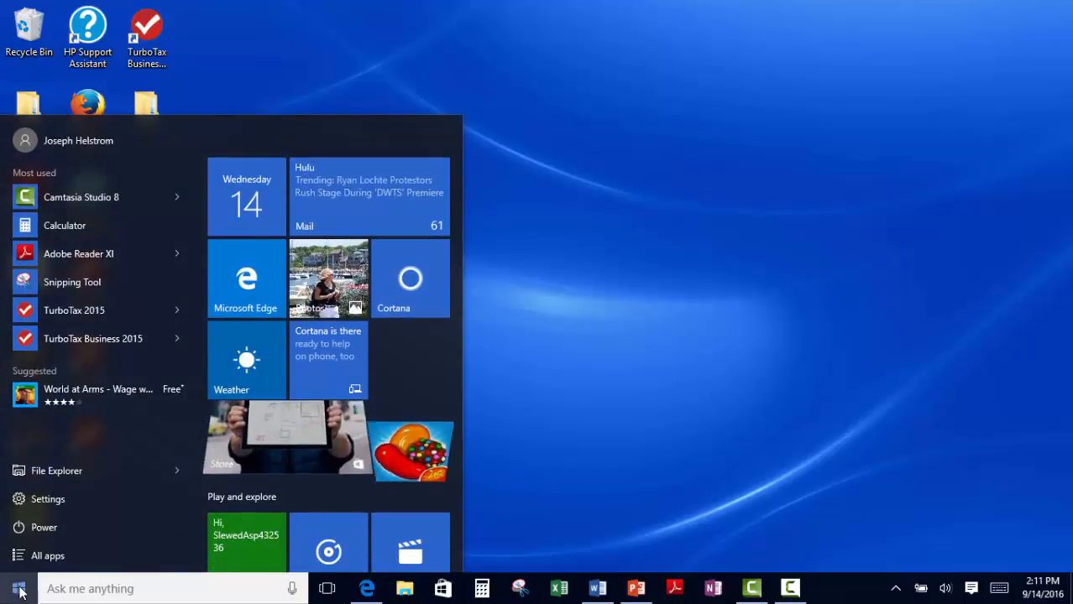
click(72, 561)
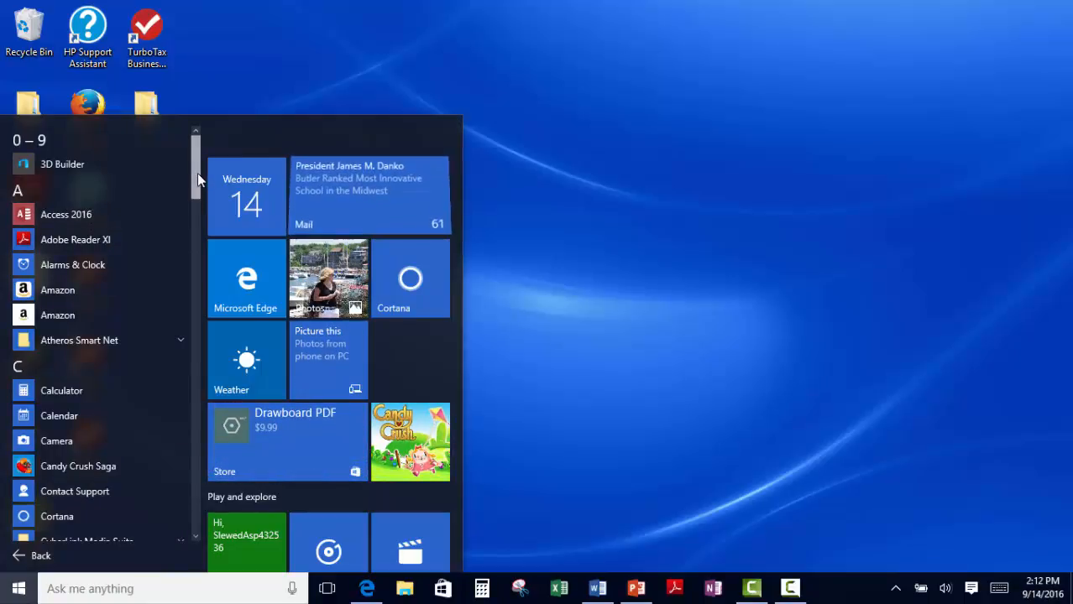
drag(198, 173, 193, 356)
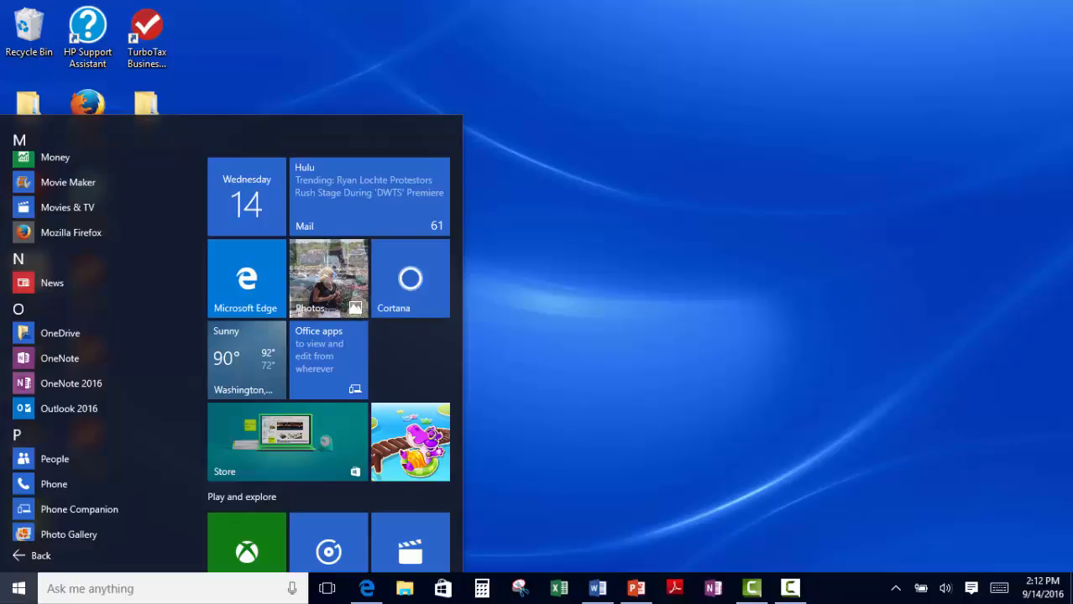
click(63, 384)
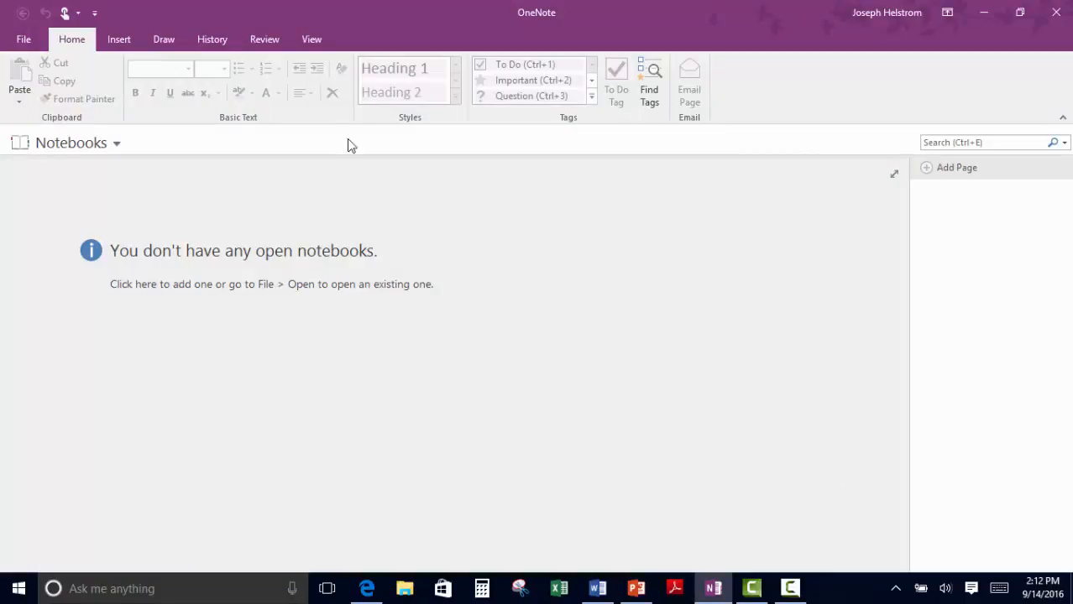
Step: Create a new notebook named "OneNote Course" stored on This PC
click(23, 41)
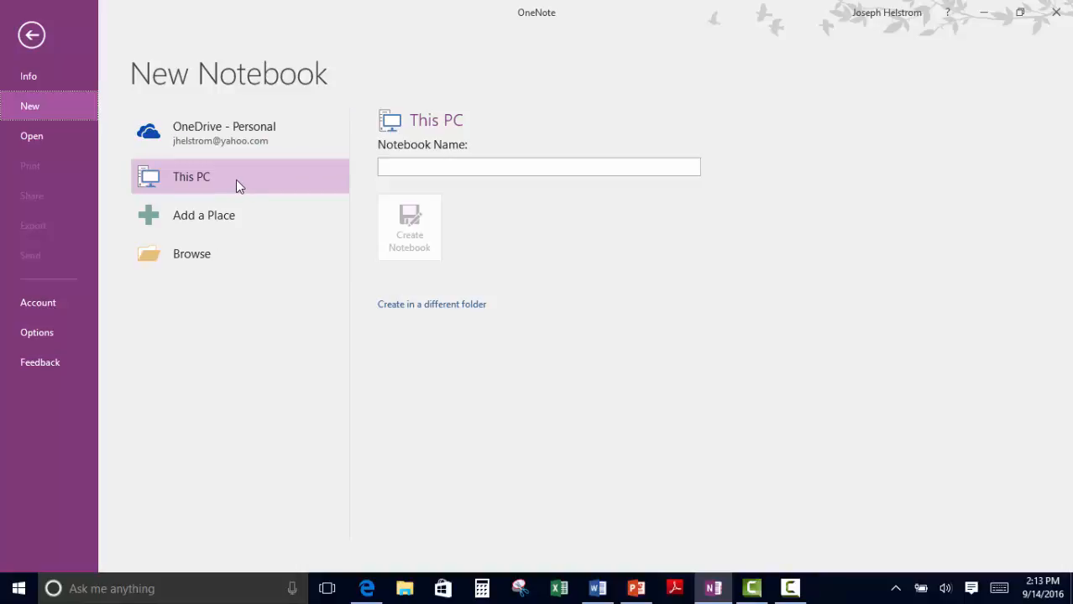
click(412, 168)
text(OneNote)
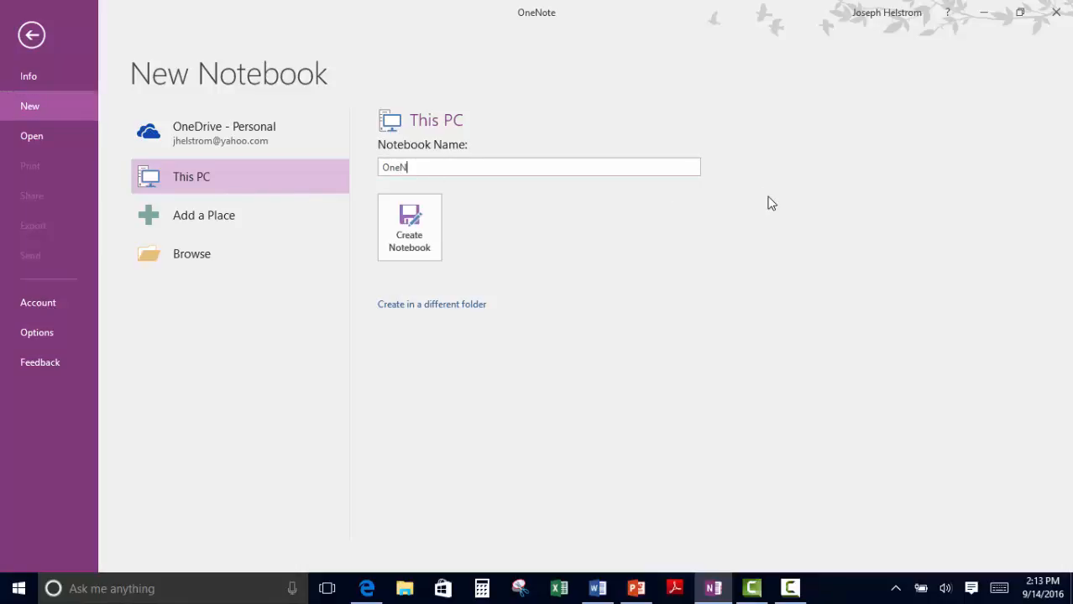
text( Course)
click(423, 237)
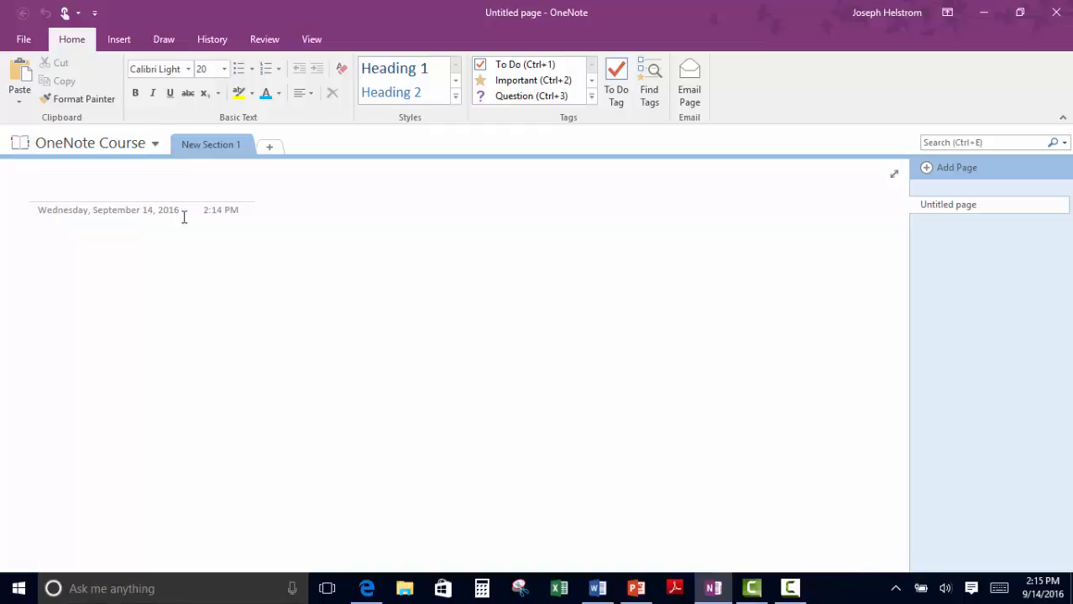
Step: Rename the notebook's first section to "1040 Clients"
double_click(218, 145)
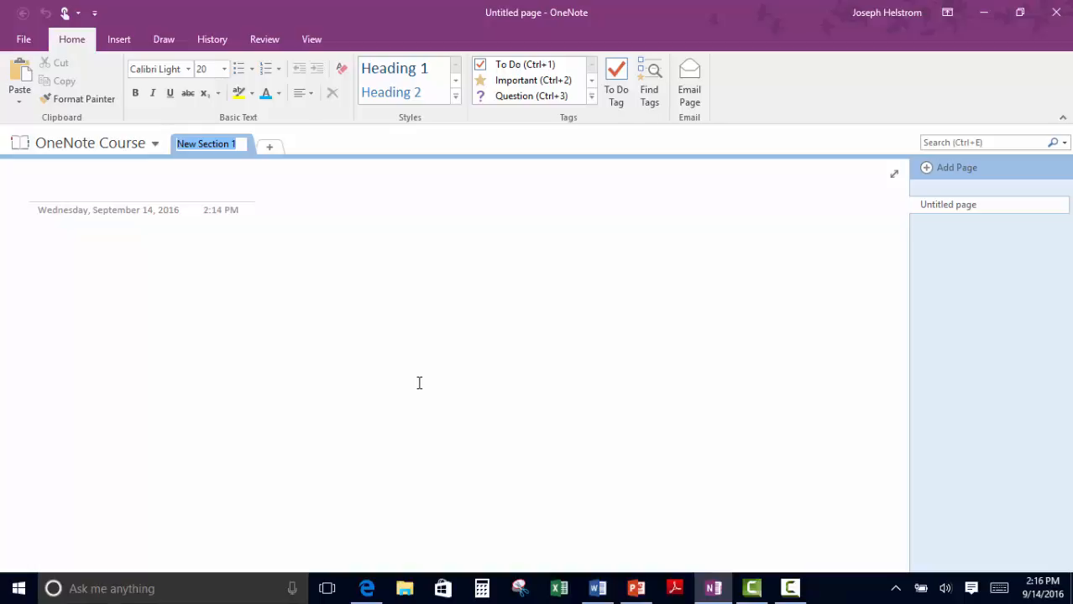
text(1040)
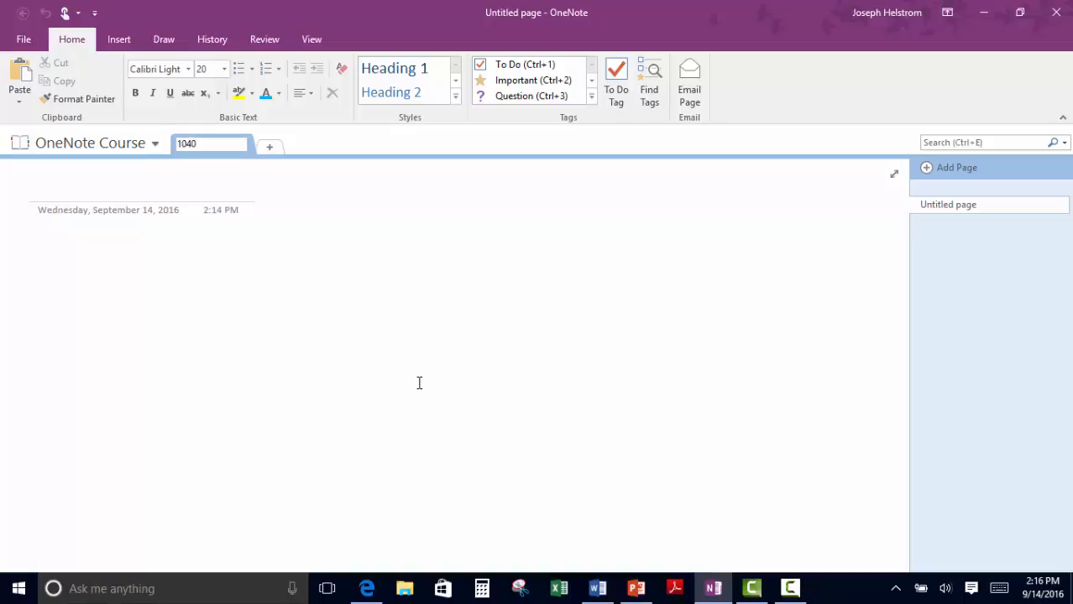
text( Clients)
click(173, 187)
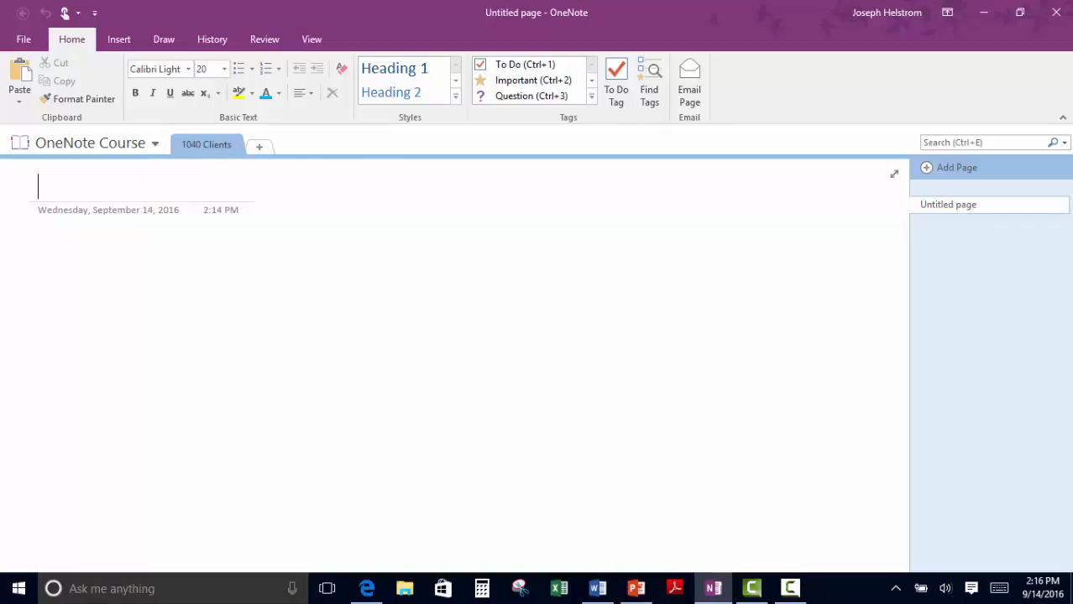
Step: Title the untitled page in the 1040 Clients section with the client's full name
right_click(219, 150)
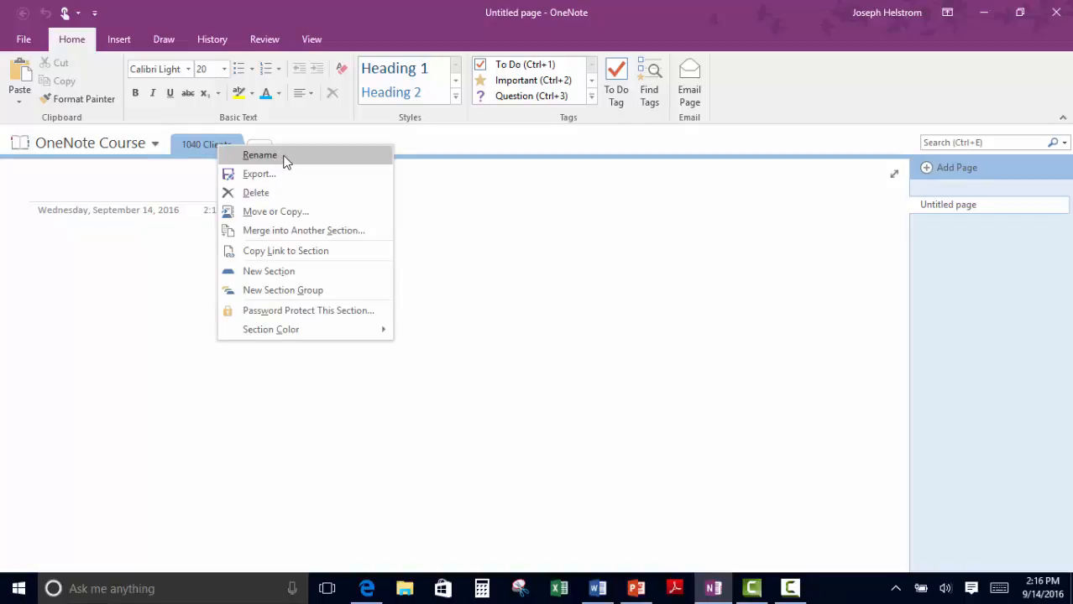
click(166, 193)
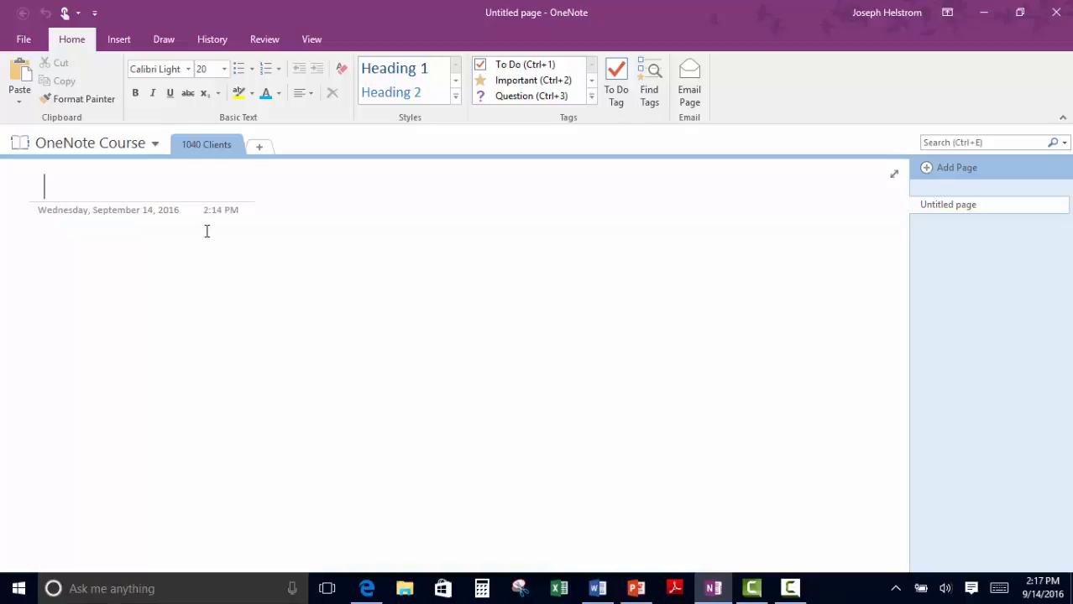
text(John Doe)
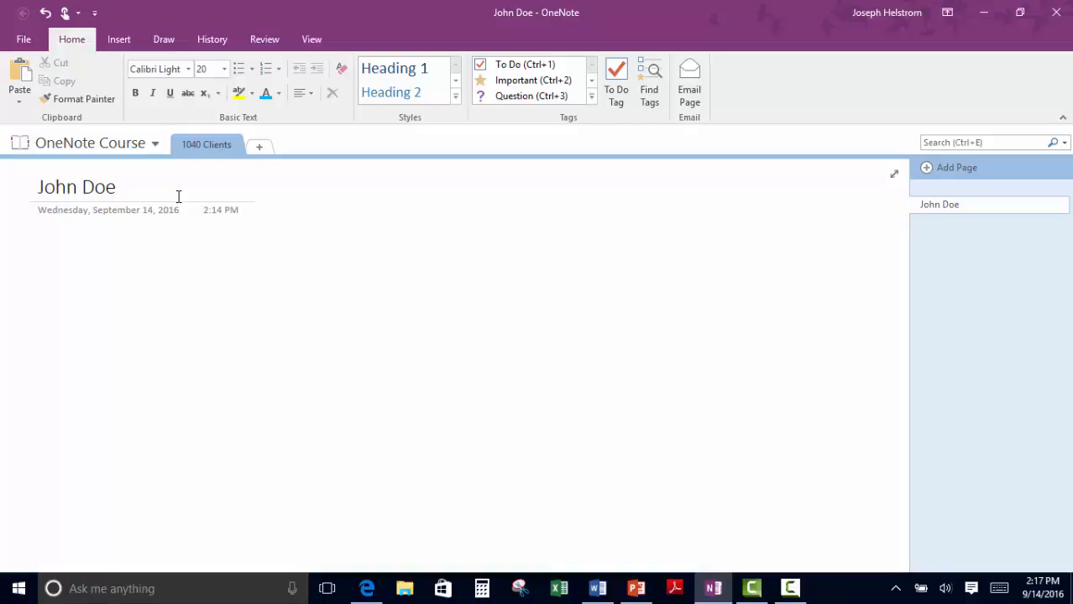
Step: Add a second section to the notebook and name it "Partnership Clients"
click(262, 149)
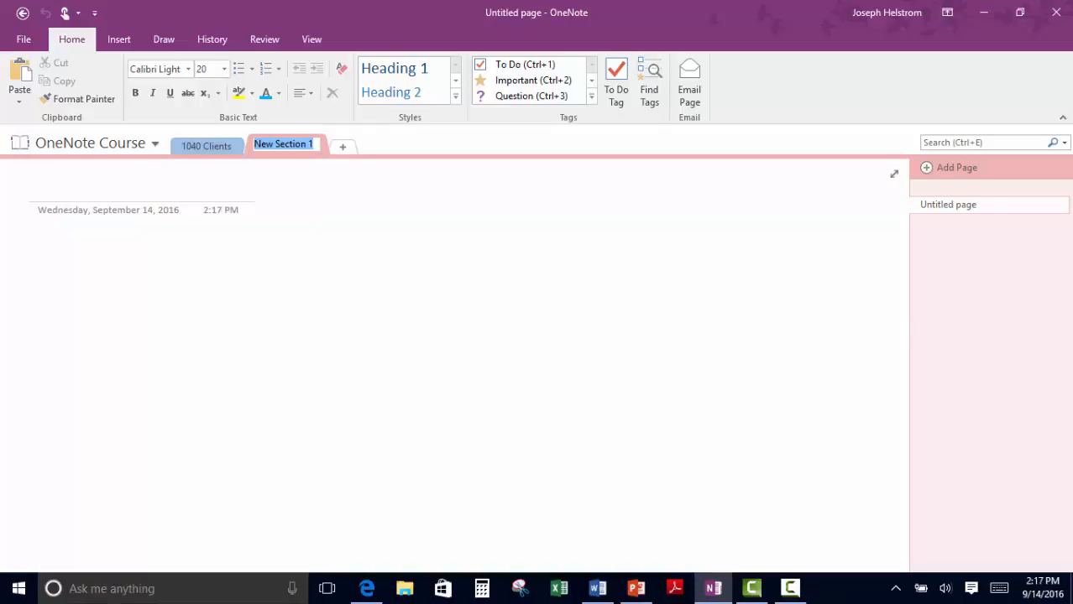
text(P)
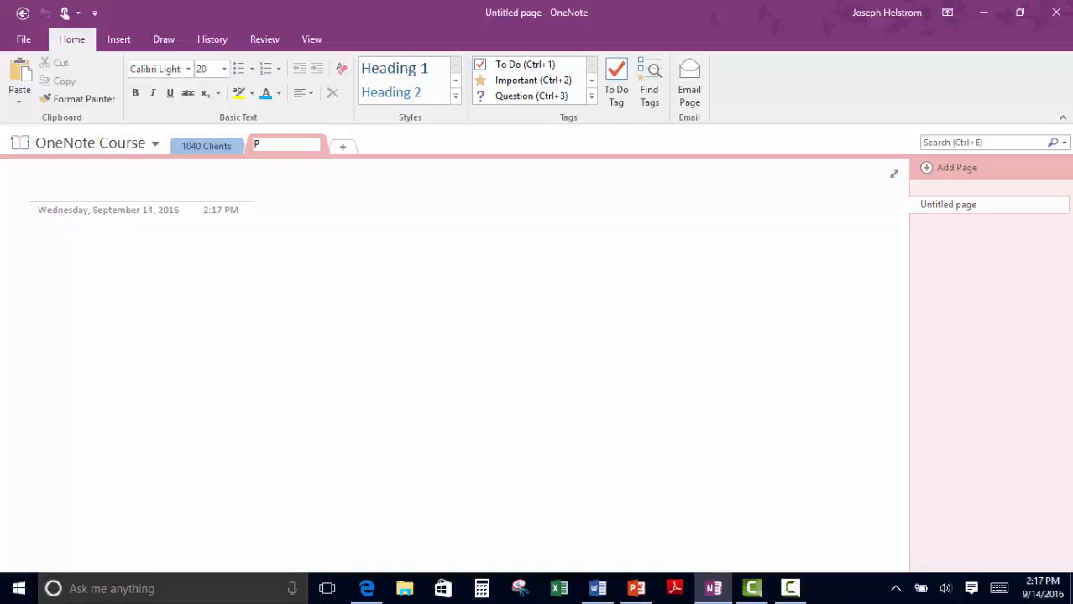
text(artnership Clients)
click(151, 188)
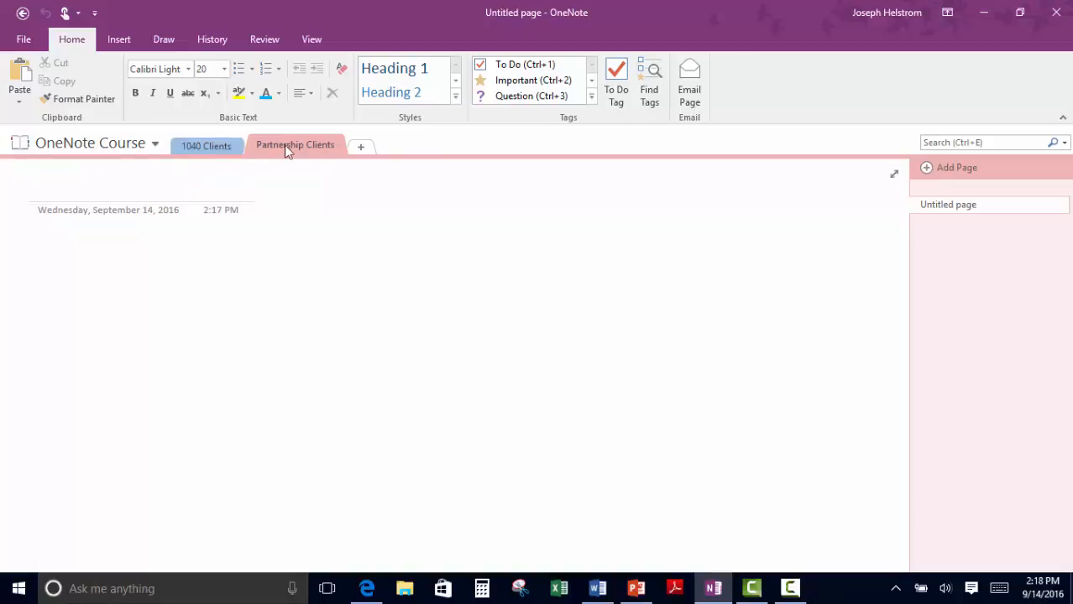
Step: Add a second page to the 1040 Clients section and title it with another client's full name
click(208, 148)
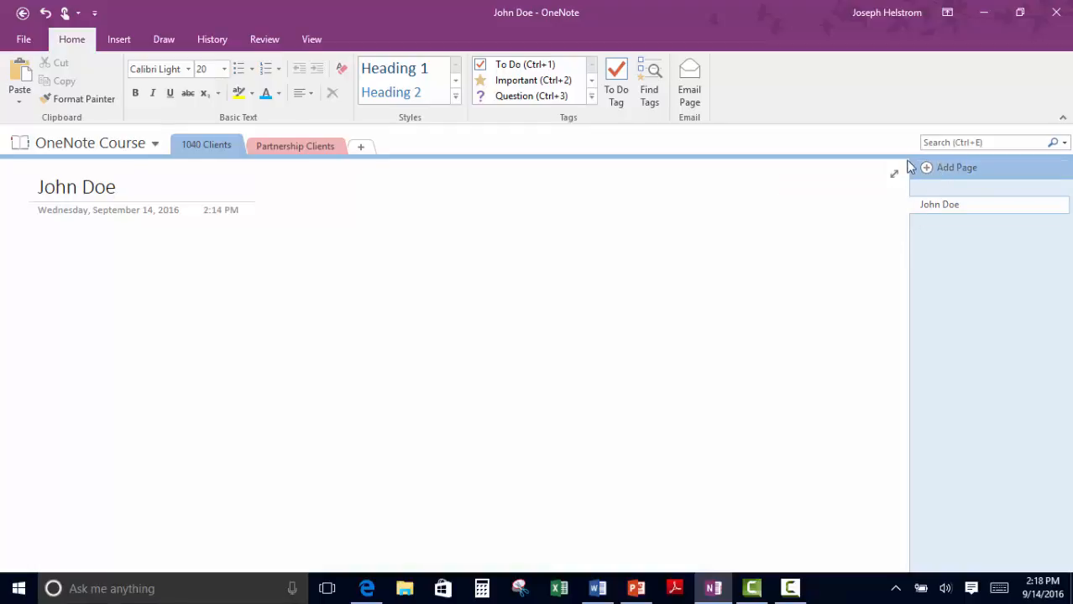
click(928, 168)
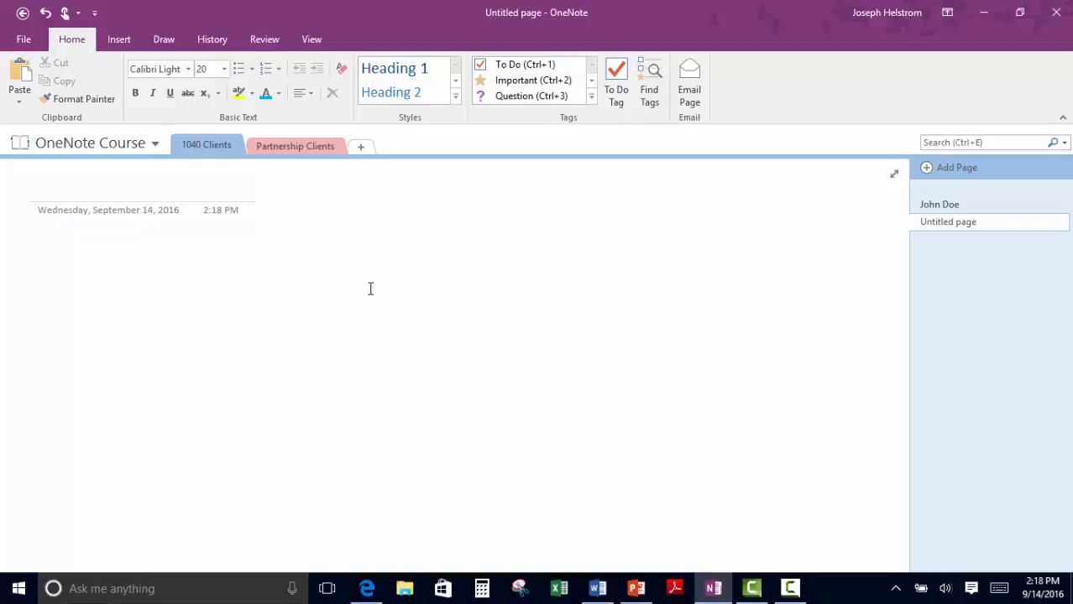
text(Sam Smith)
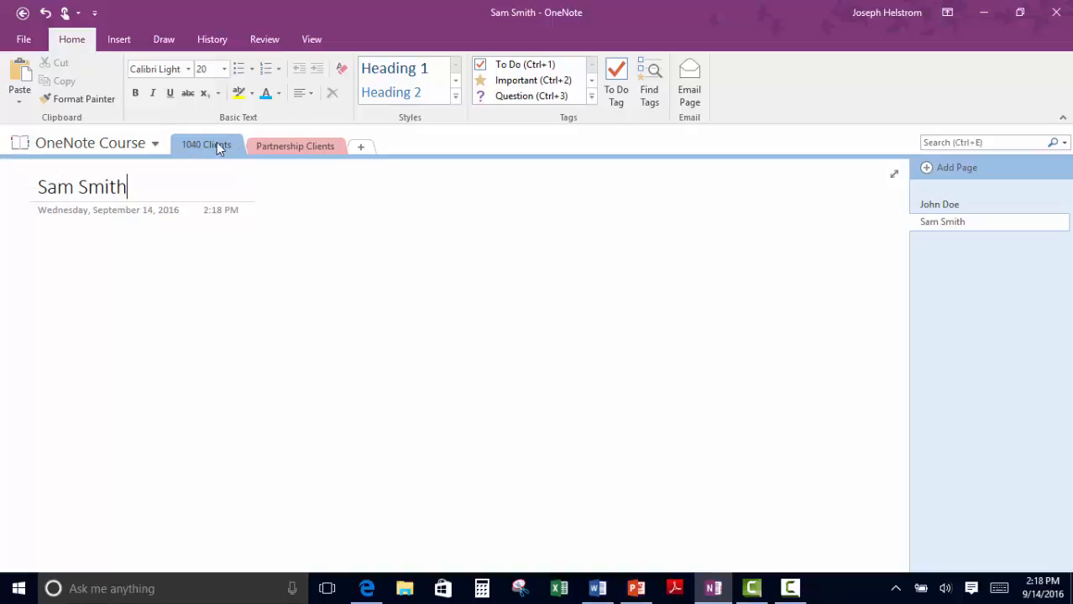
Step: View the Partnership Clients section, return to 1040 Clients and look at each of its two client pages
click(299, 148)
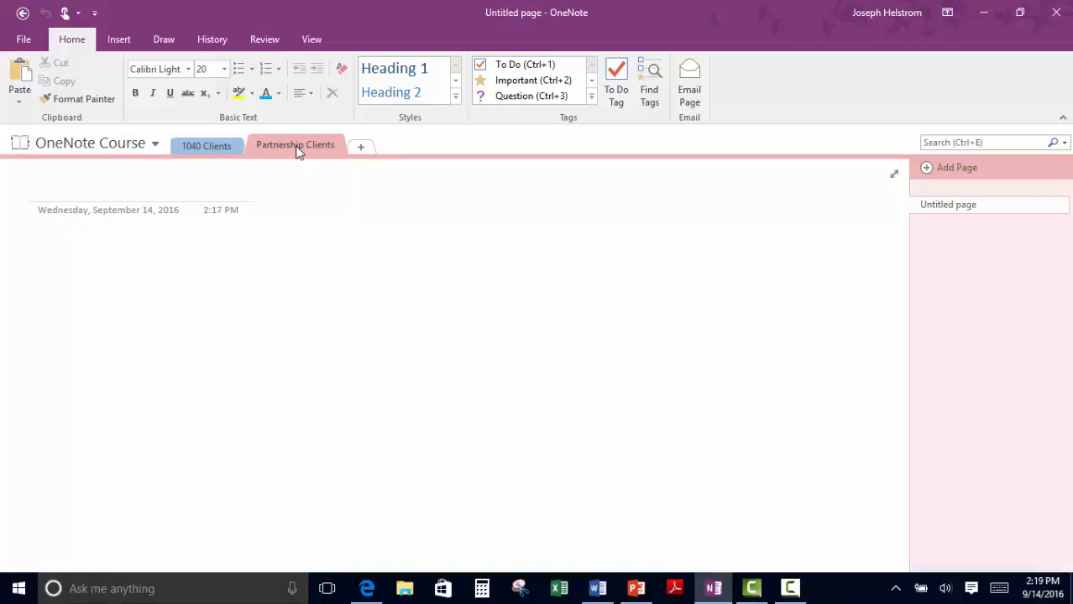
click(215, 145)
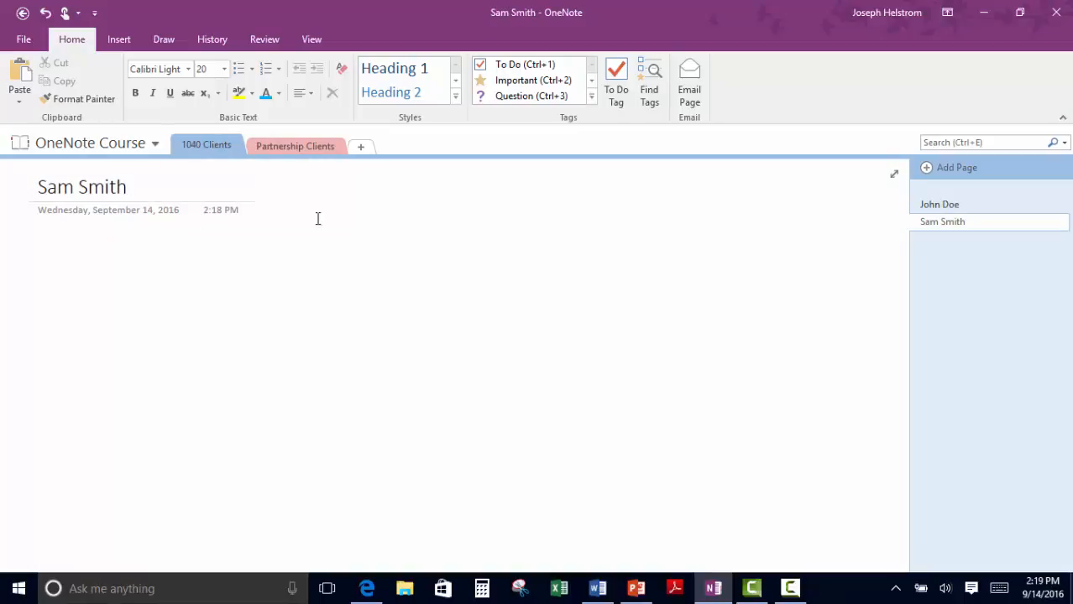
click(947, 205)
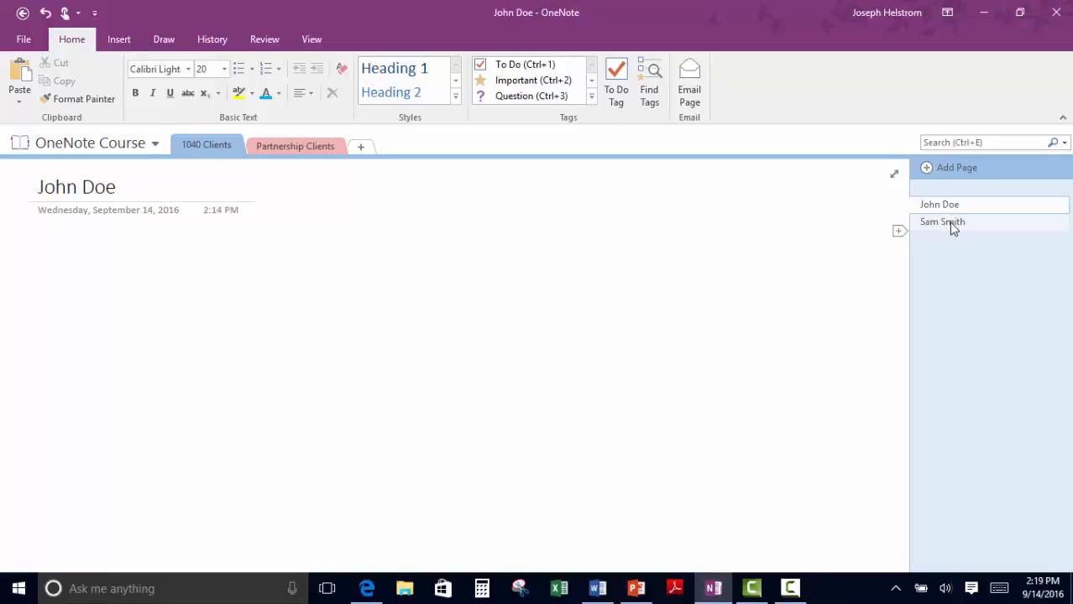
click(951, 223)
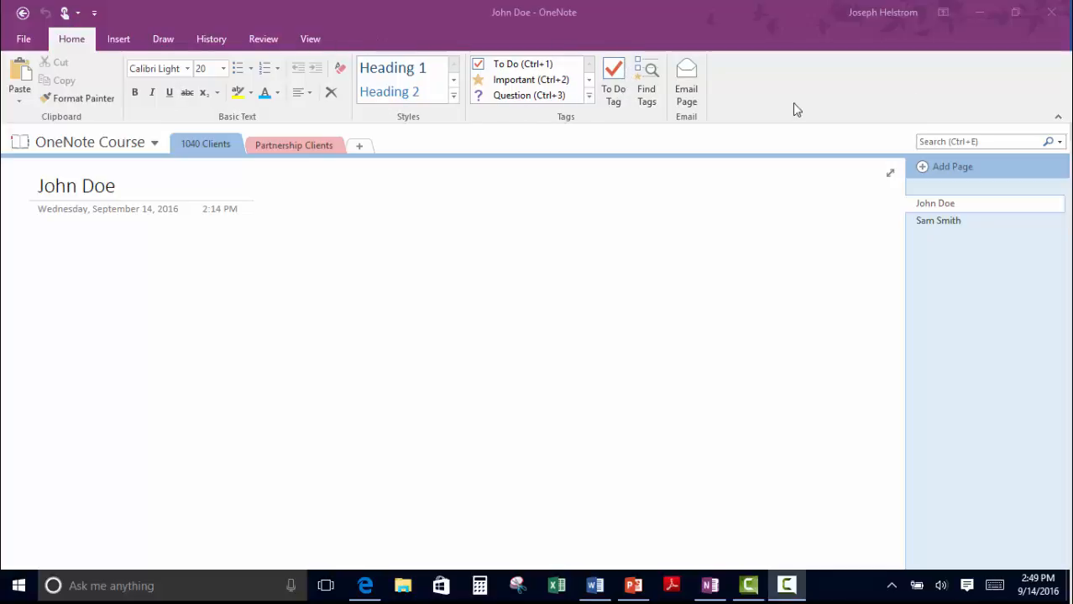
Step: Set the ribbon display to Auto-hide Ribbon
click(945, 16)
click(944, 14)
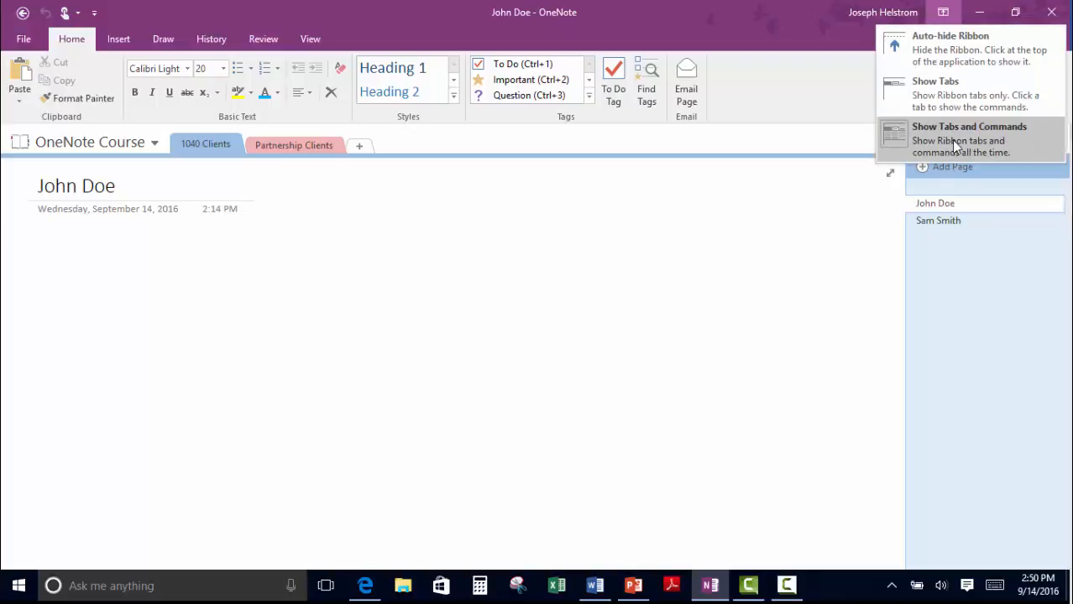
click(970, 42)
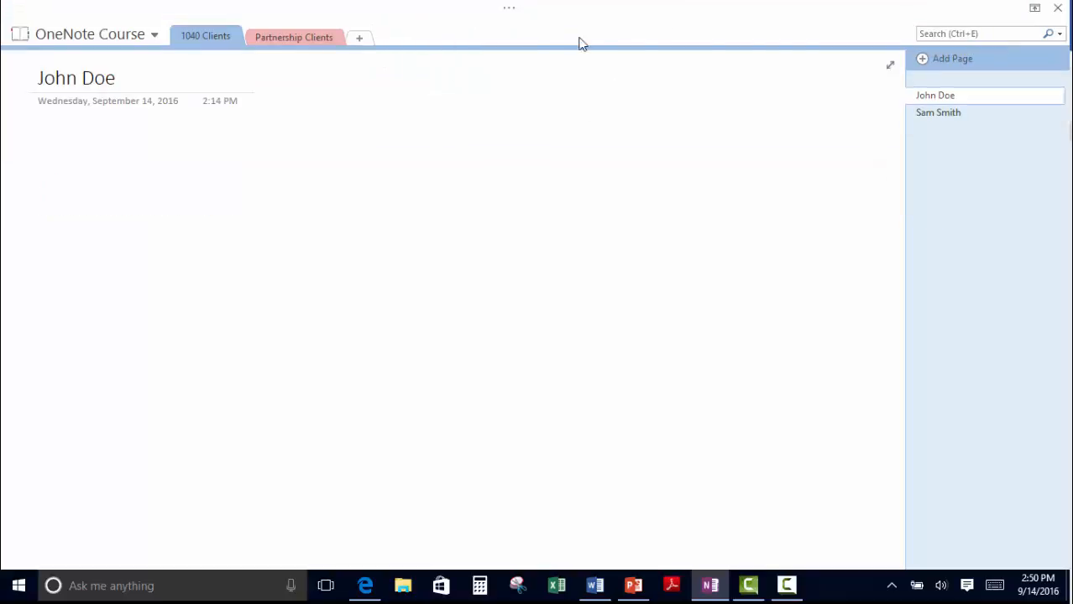
Step: Change the ribbon display from auto-hide to Show Tabs, and temporarily expand and collapse the Home commands
click(1035, 8)
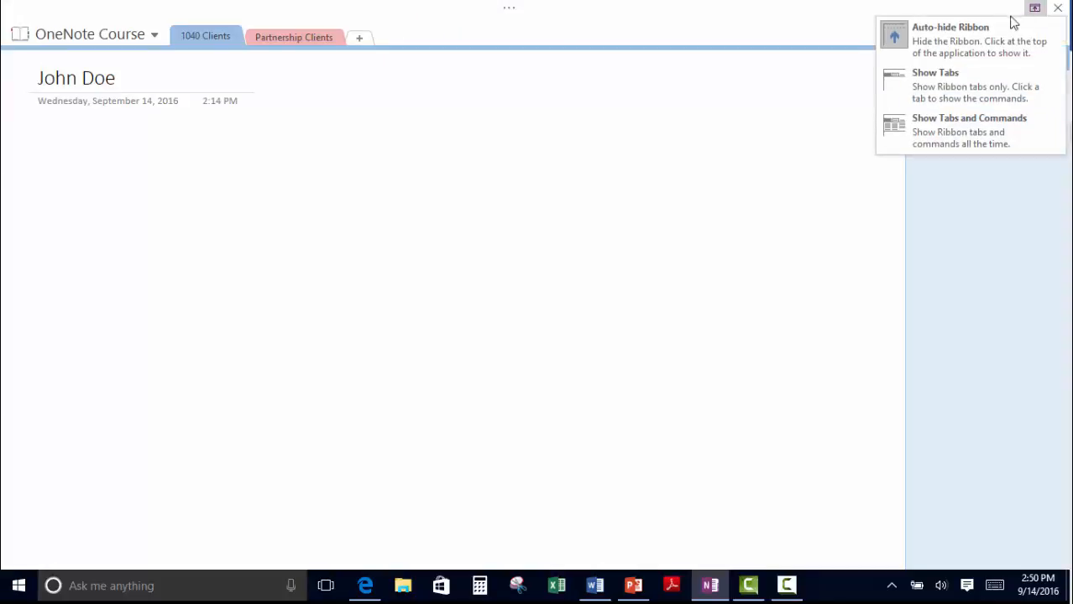
click(923, 87)
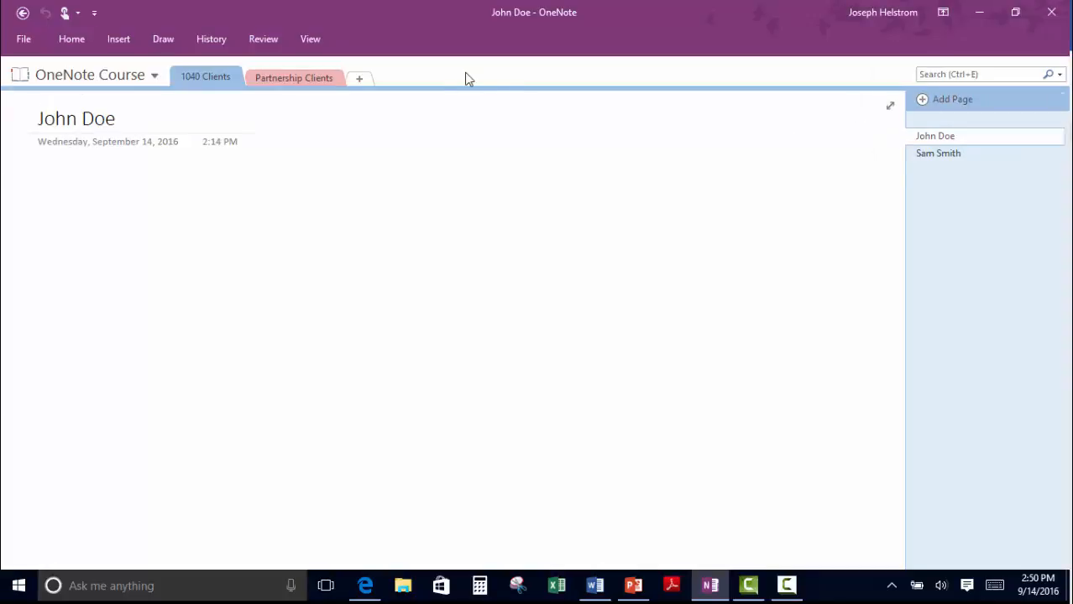
click(73, 39)
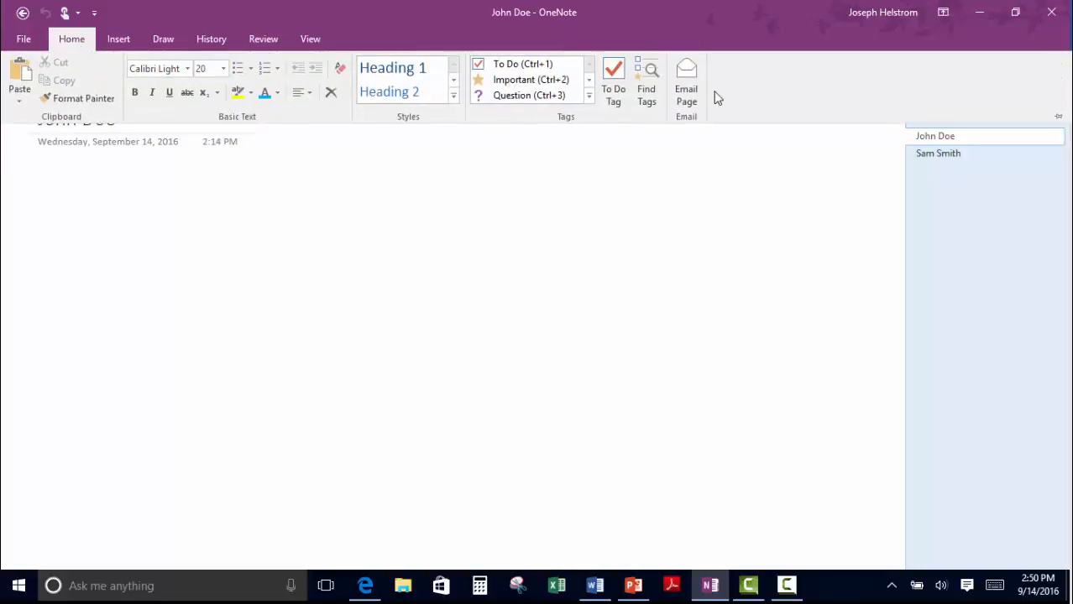
click(77, 40)
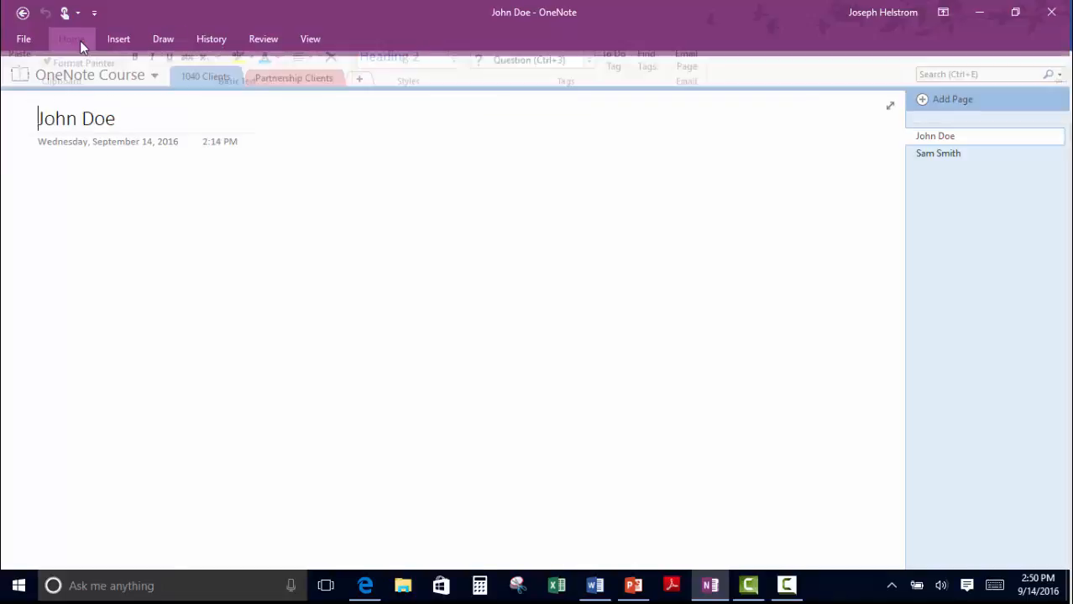
Step: Set the ribbon display to Show Tabs and Commands
click(943, 14)
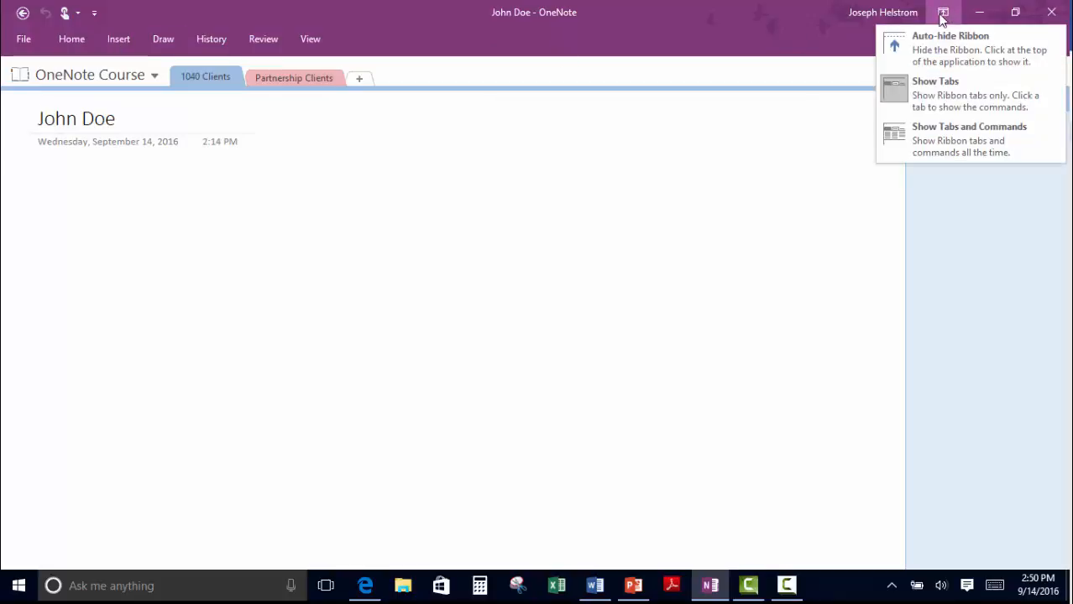
click(952, 142)
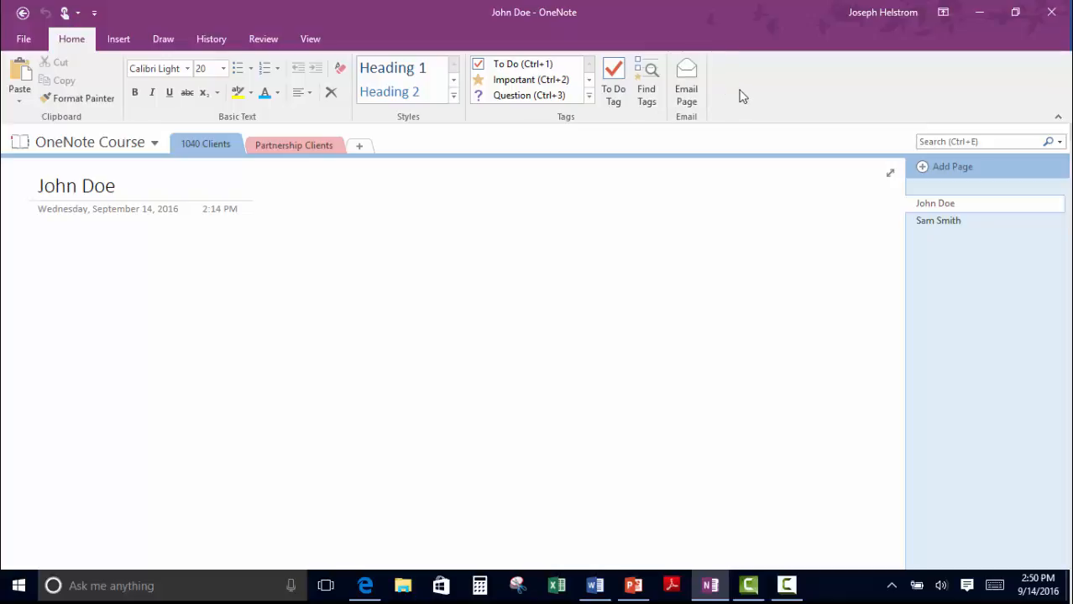
Step: Reduce the full ribbon to Show Tabs again, and briefly reveal and hide the Home commands
click(942, 16)
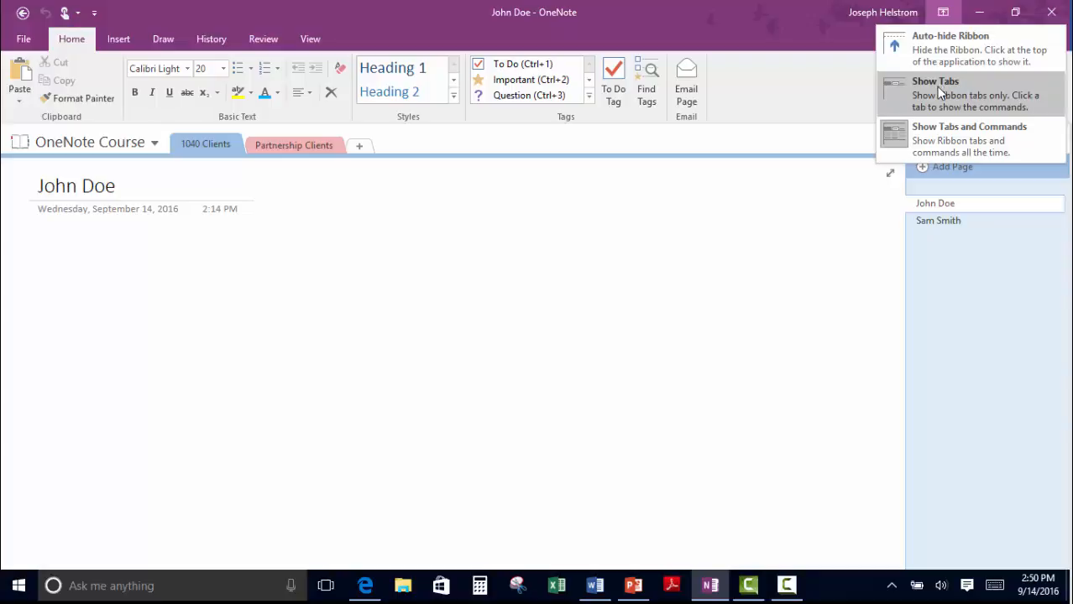
click(936, 87)
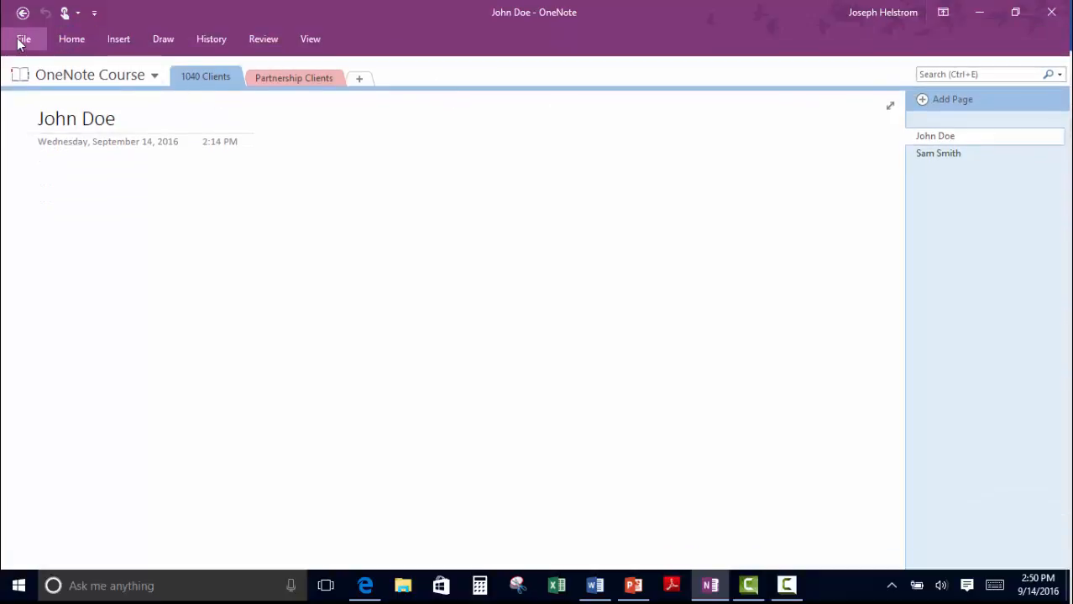
click(73, 42)
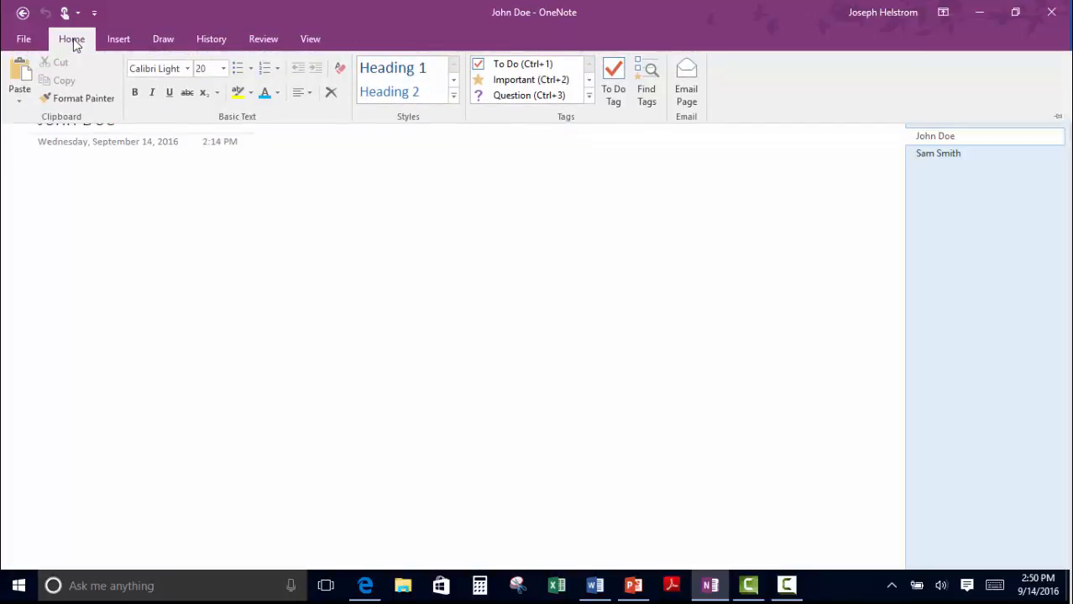
click(73, 42)
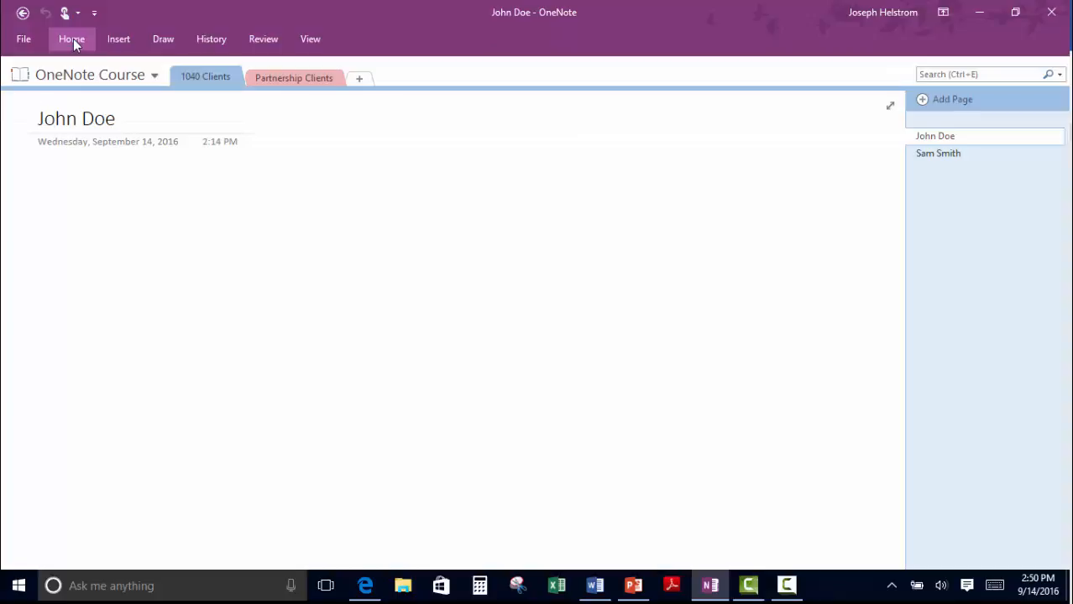
Step: Reveal the Home commands and pin the ribbon so it stays open
click(74, 42)
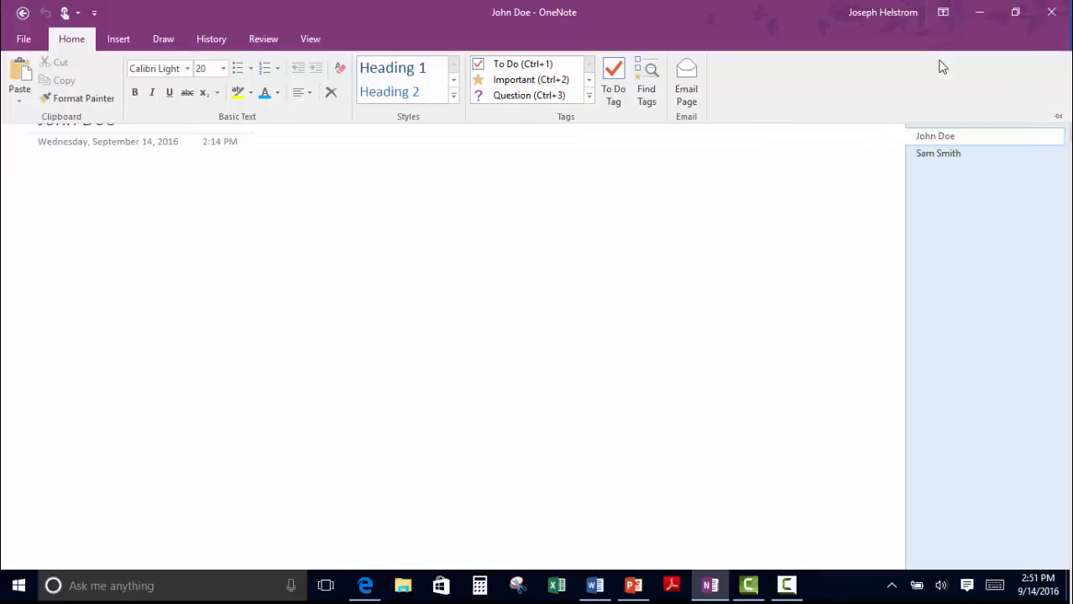
click(942, 16)
click(1058, 120)
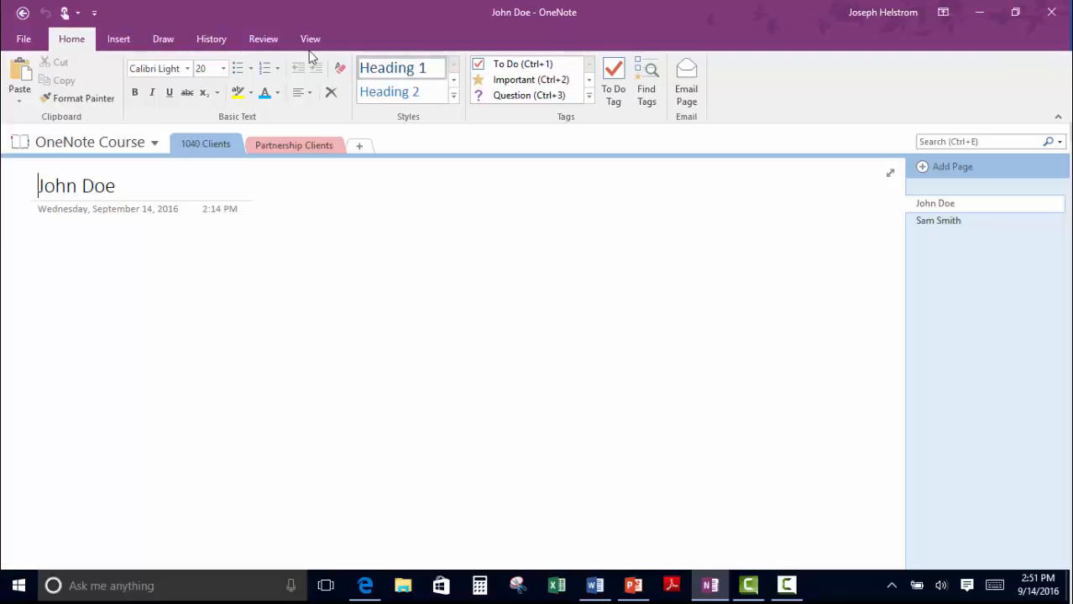
Step: Collapse the ribbon to its tabs, and restore it with the Show Tabs and Commands display option
click(1058, 120)
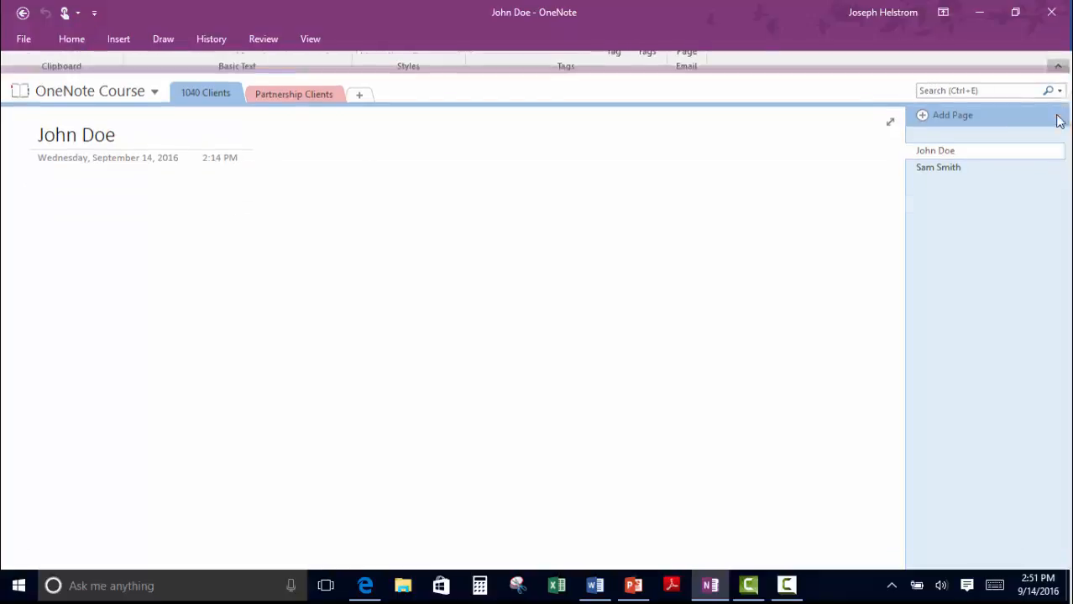
click(943, 12)
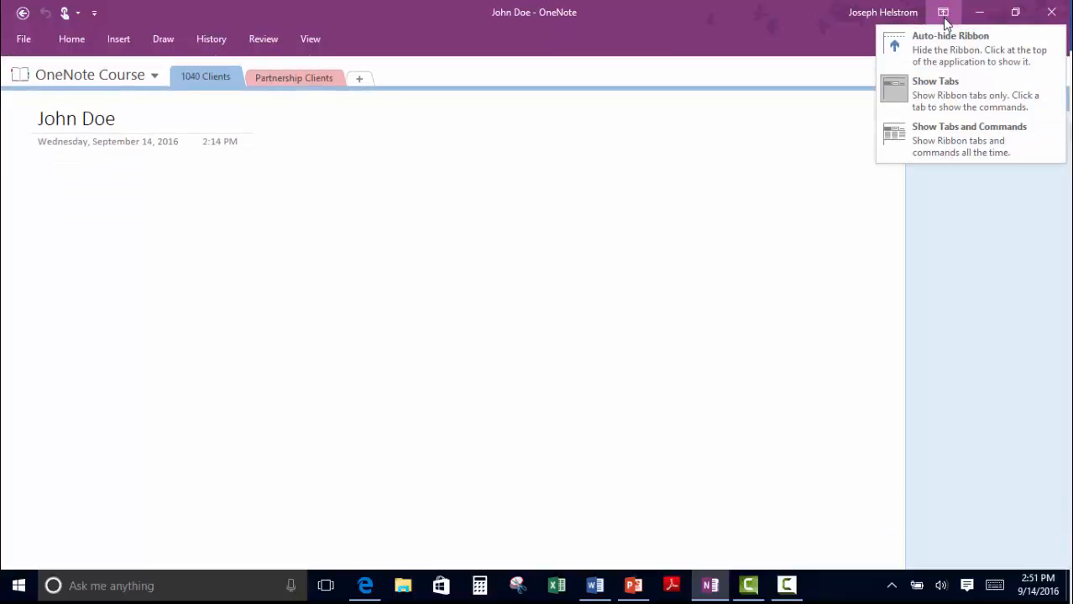
click(944, 139)
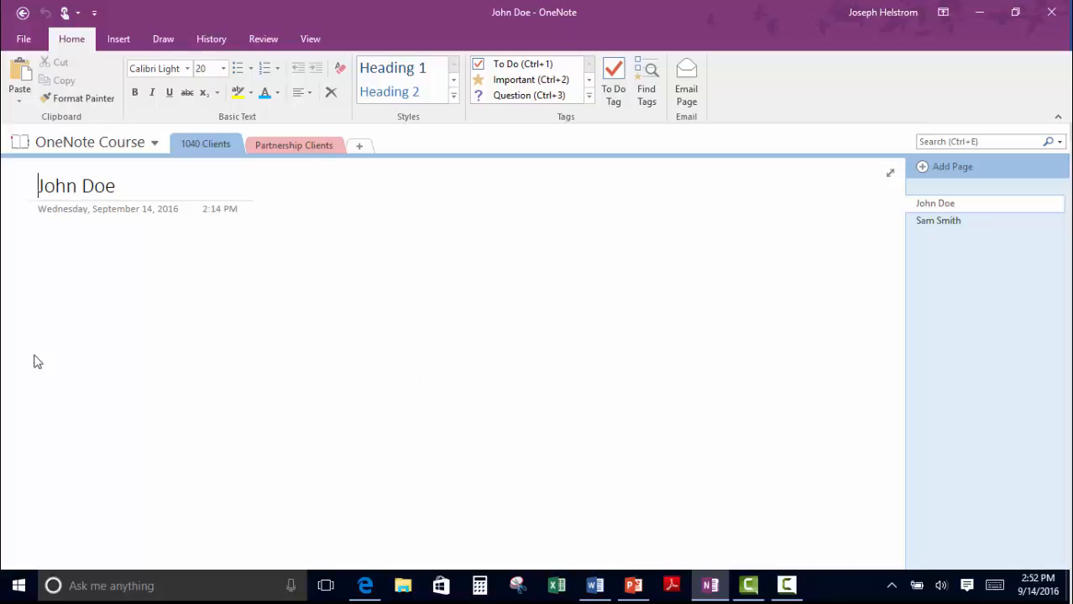
Step: Add a note below the page title stating that the client is married with three kids
click(56, 275)
text(Jo)
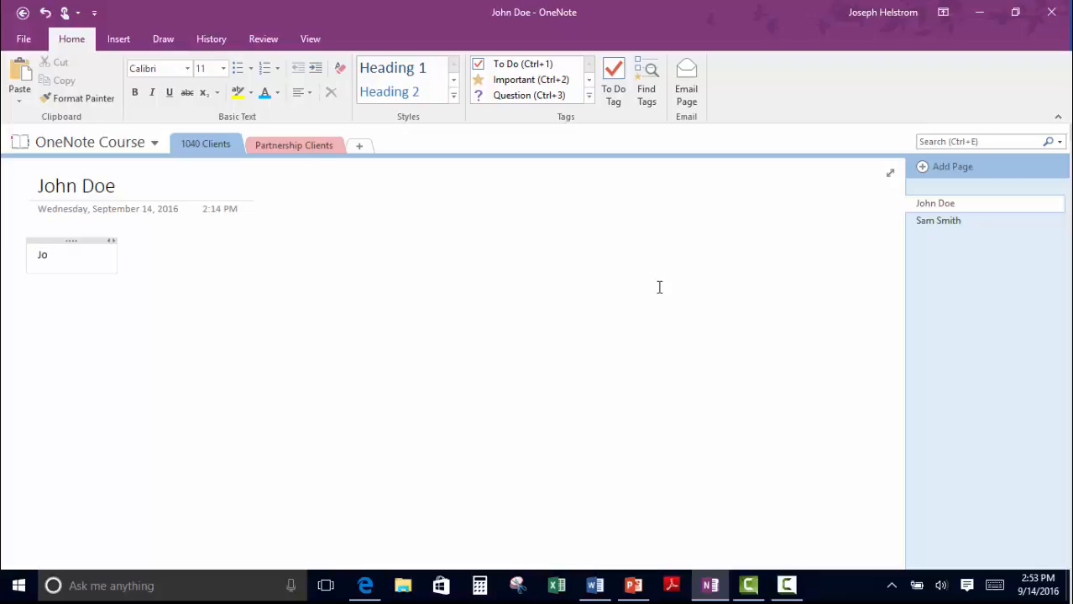
text(hn Doe is mar)
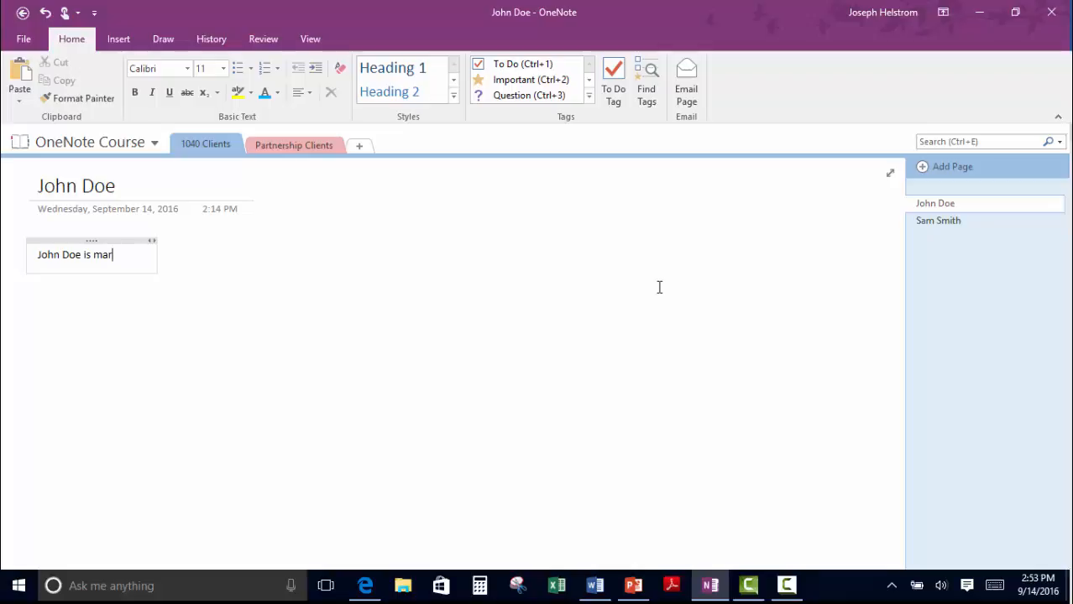
text(ried with thre)
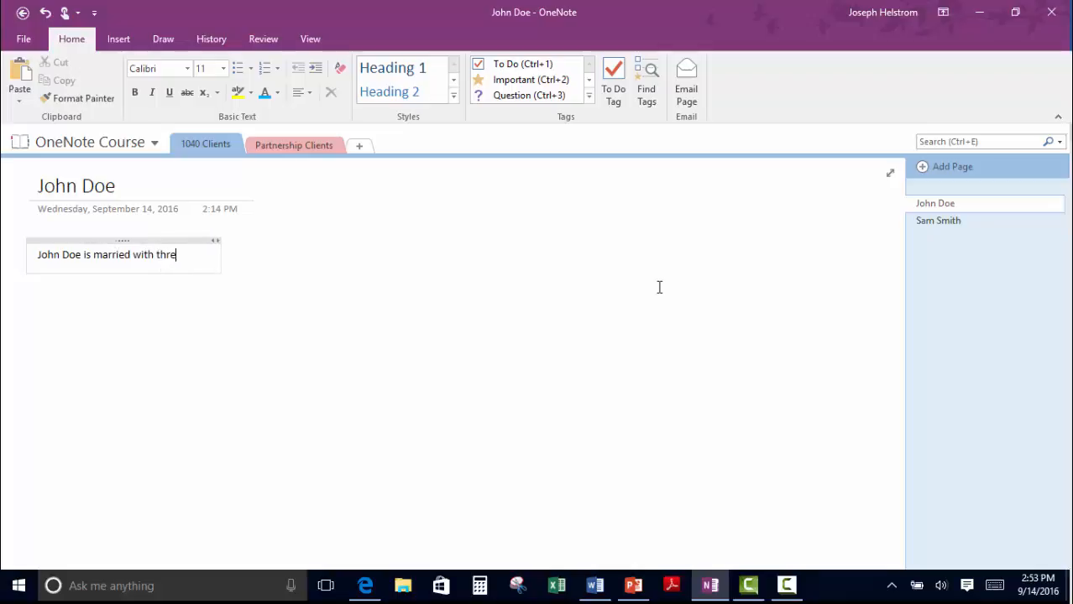
text(e kids)
Step: Move the note container toward the middle of the page and back to the left margin, slightly lower than its original place
drag(233, 255, 364, 273)
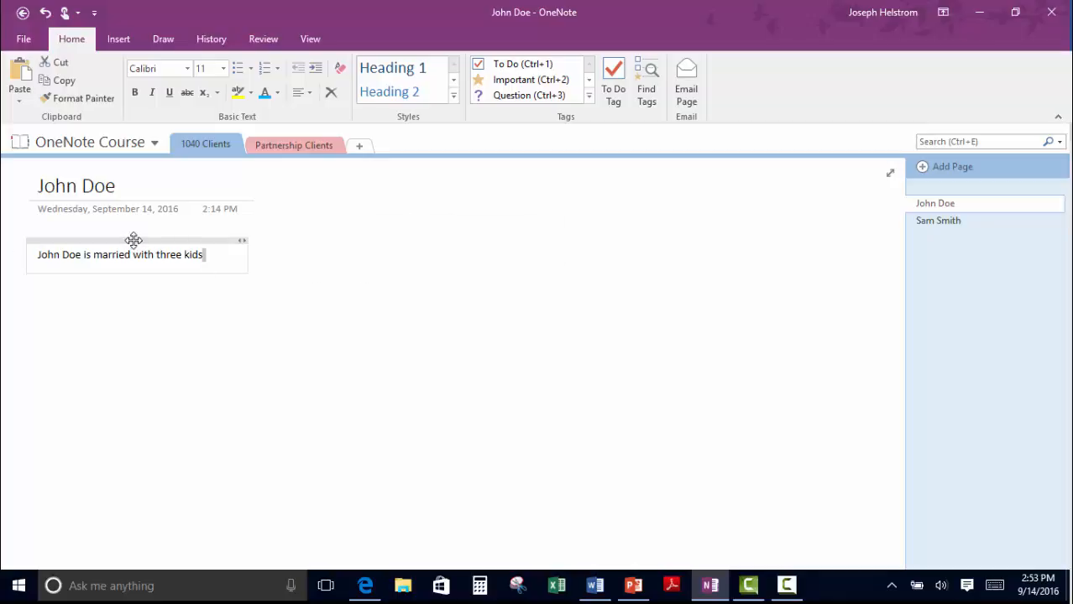
drag(137, 240, 400, 280)
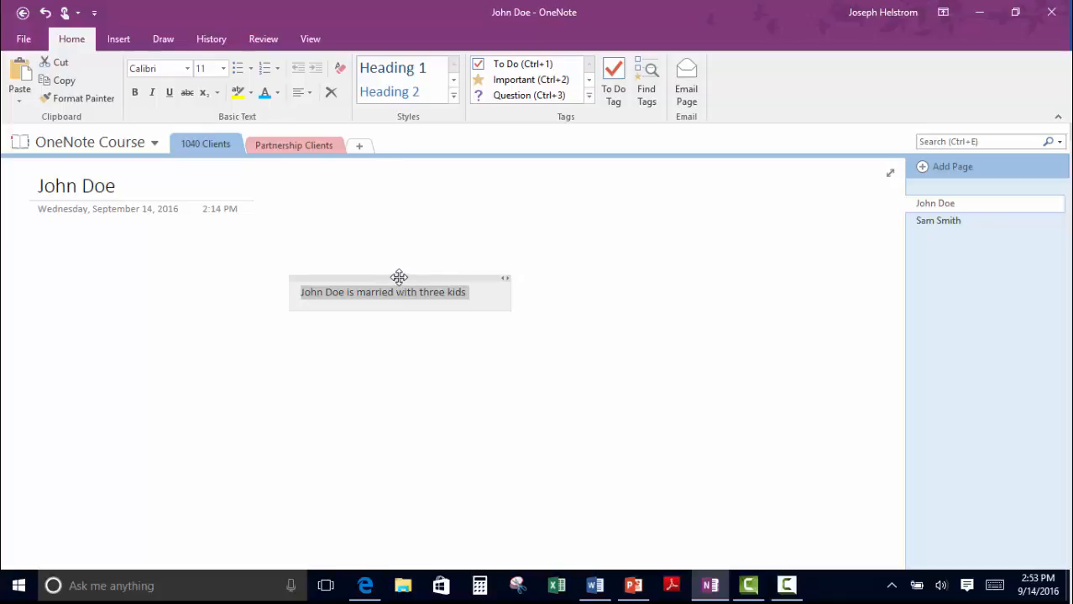
drag(398, 278, 138, 256)
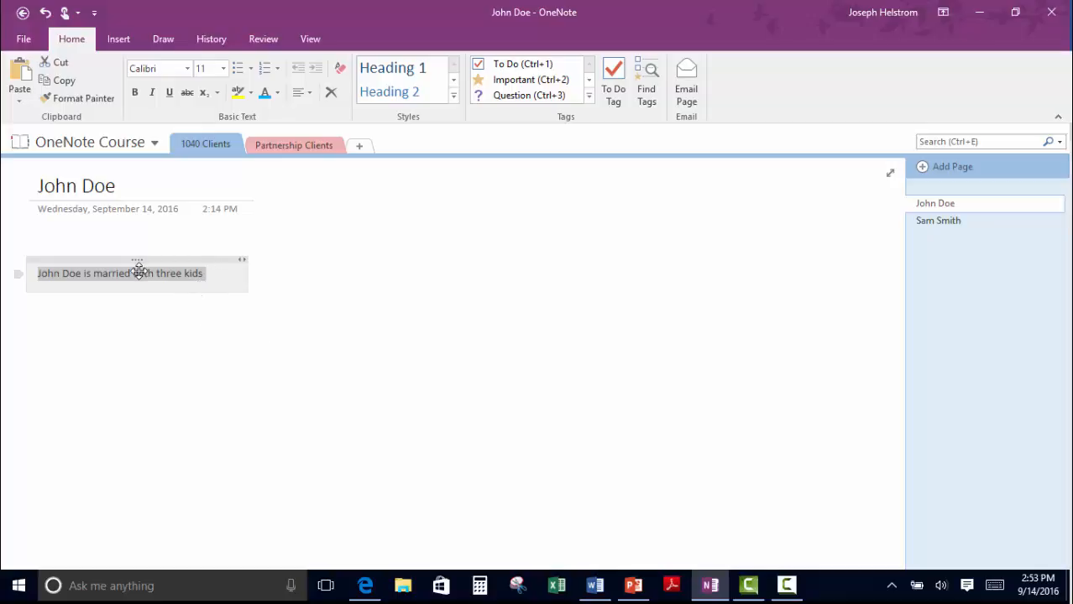
click(227, 279)
Step: Make the whole sentence about the client's marital status and kids bold
click(42, 274)
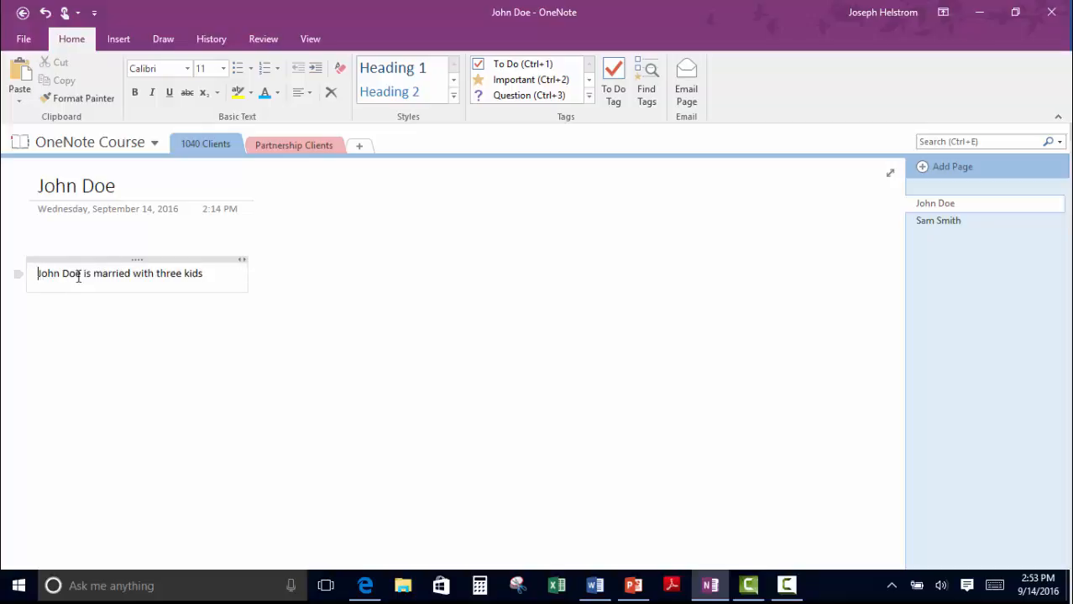
drag(39, 274, 211, 276)
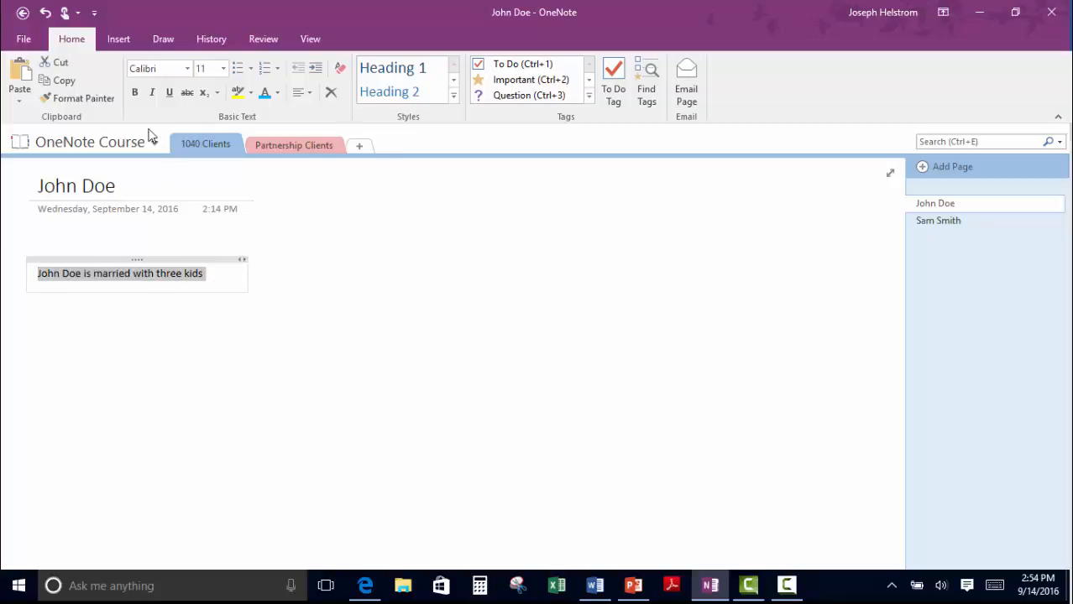
click(135, 94)
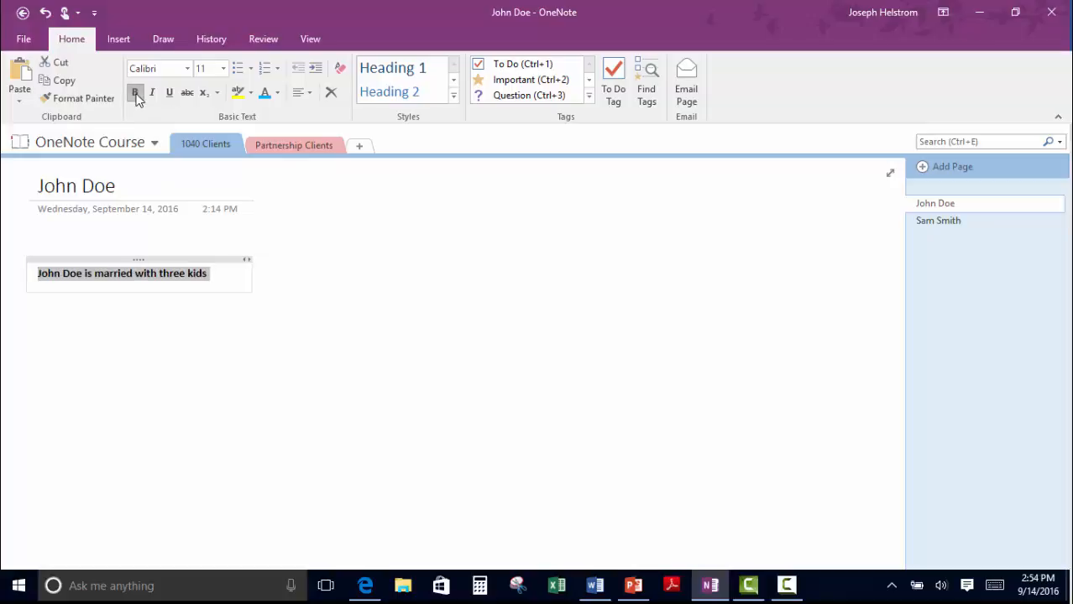
Step: Insert the heading "Client Information" above the note sentence, with a blank line between them
click(39, 275)
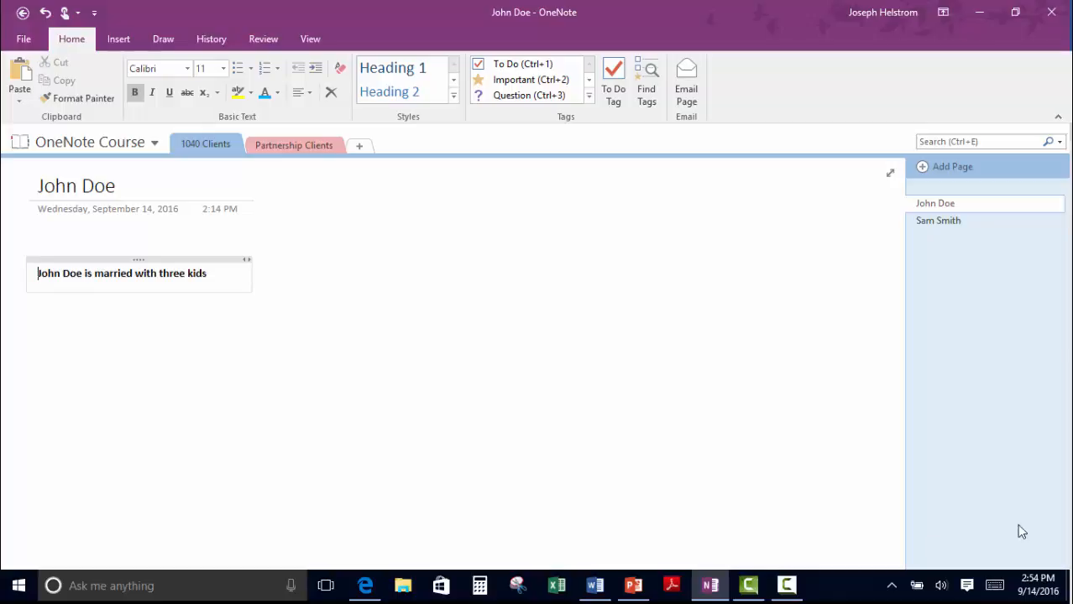
key(Return)
key(Return)
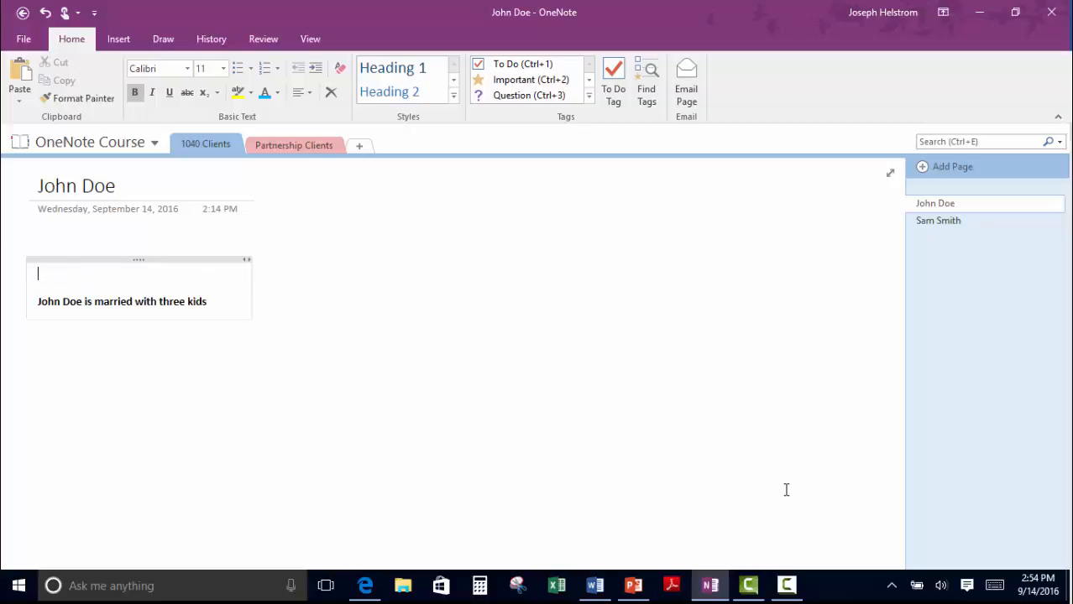
text(Client Information)
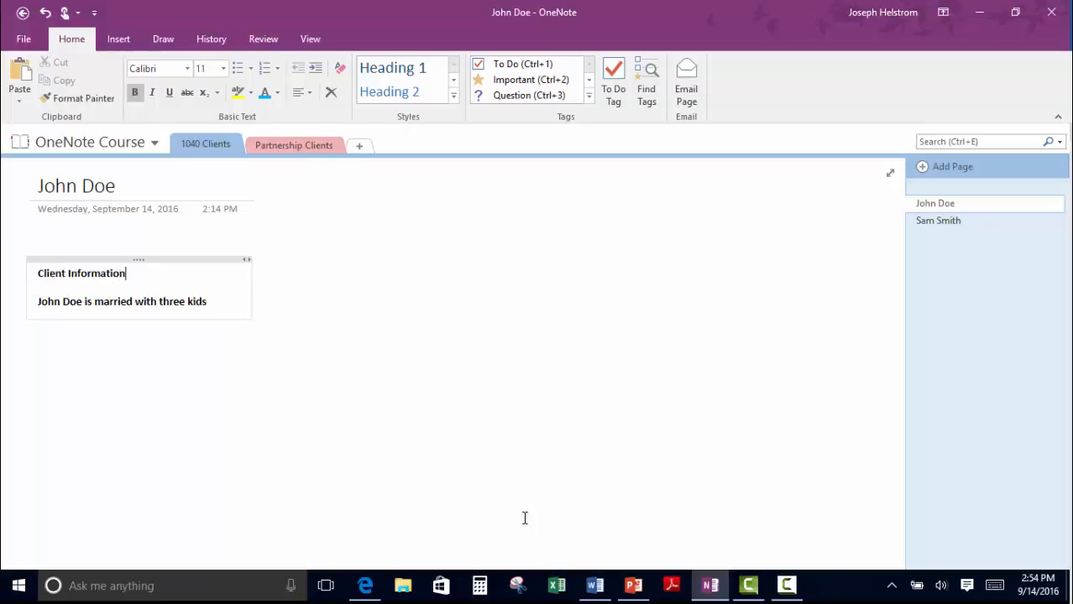
Step: Underline the "Client Information" heading and set its font size to 14
drag(34, 274, 139, 272)
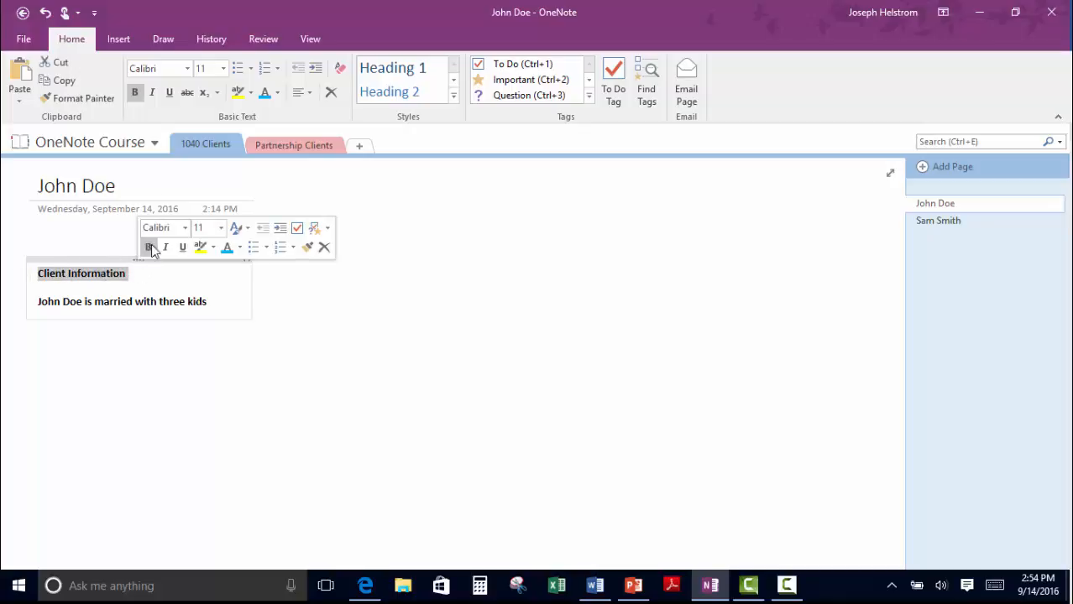
click(169, 94)
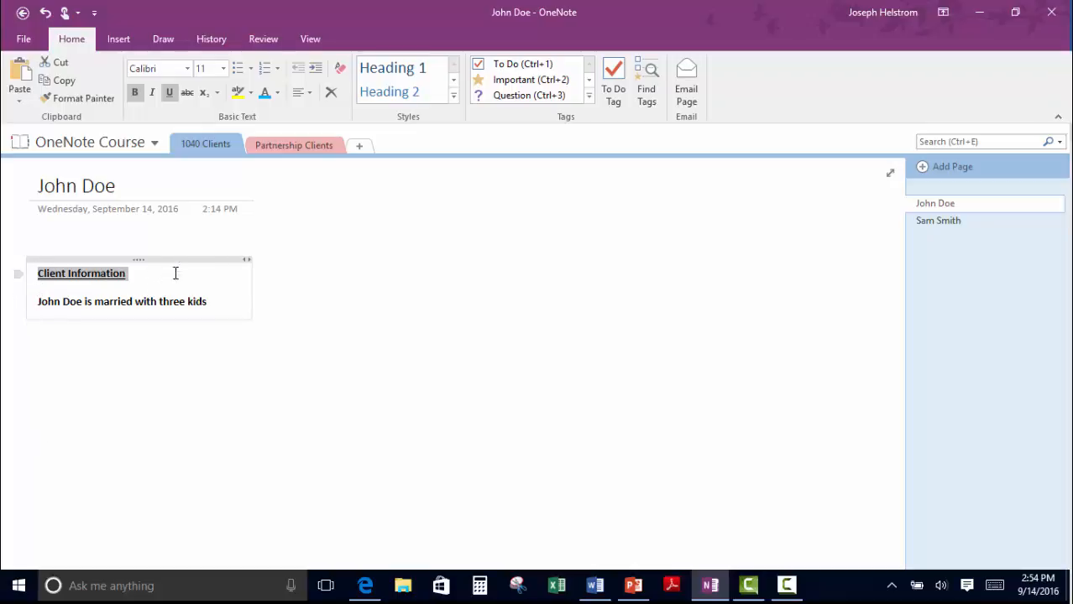
click(223, 69)
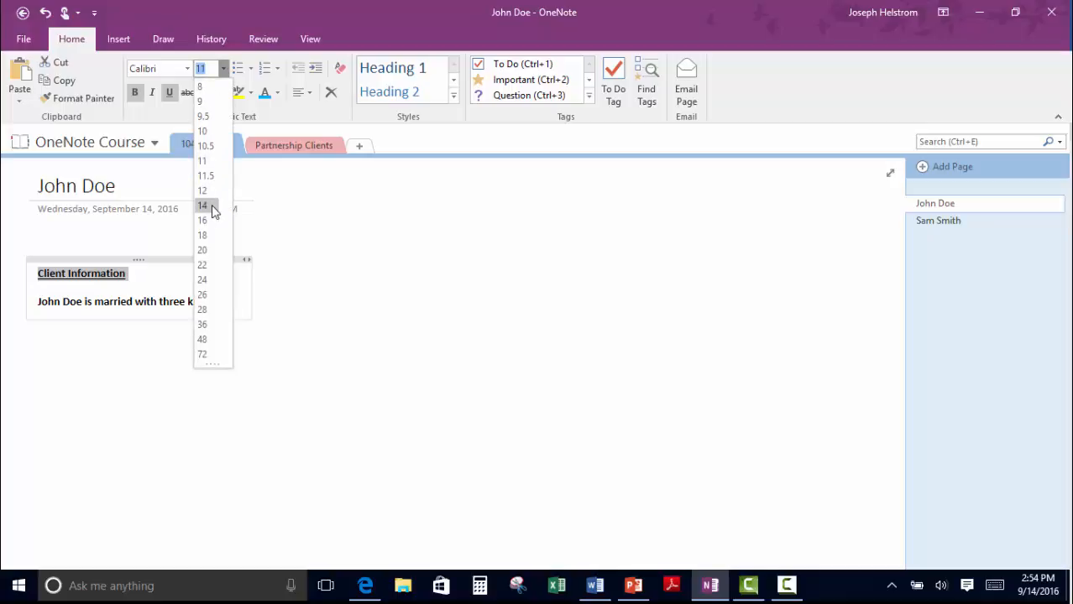
click(209, 208)
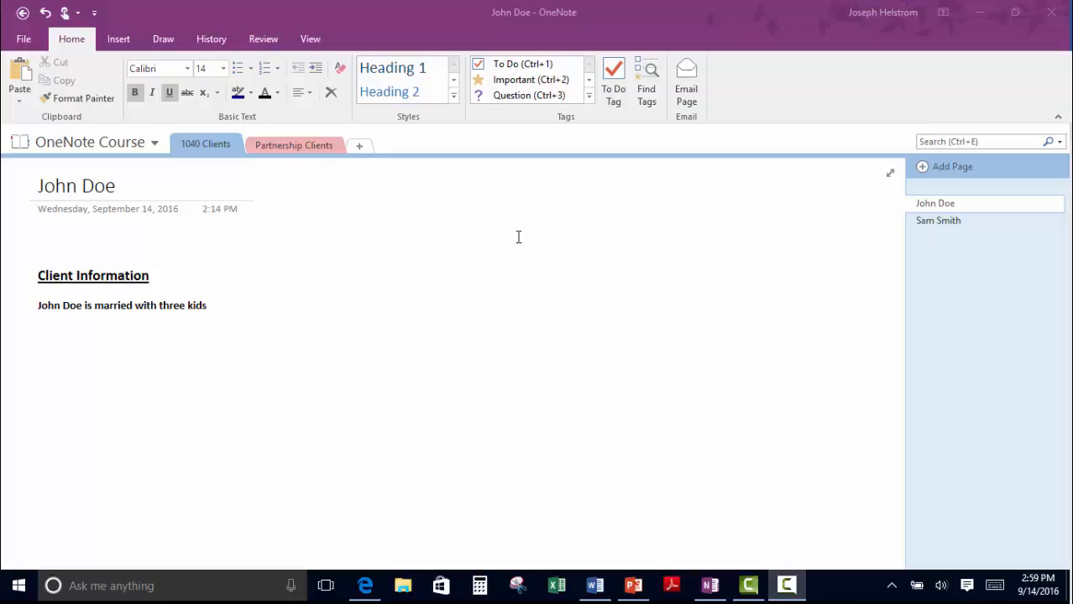
Step: Change the font color of the "Client Information" heading to white
click(36, 274)
drag(37, 274, 162, 277)
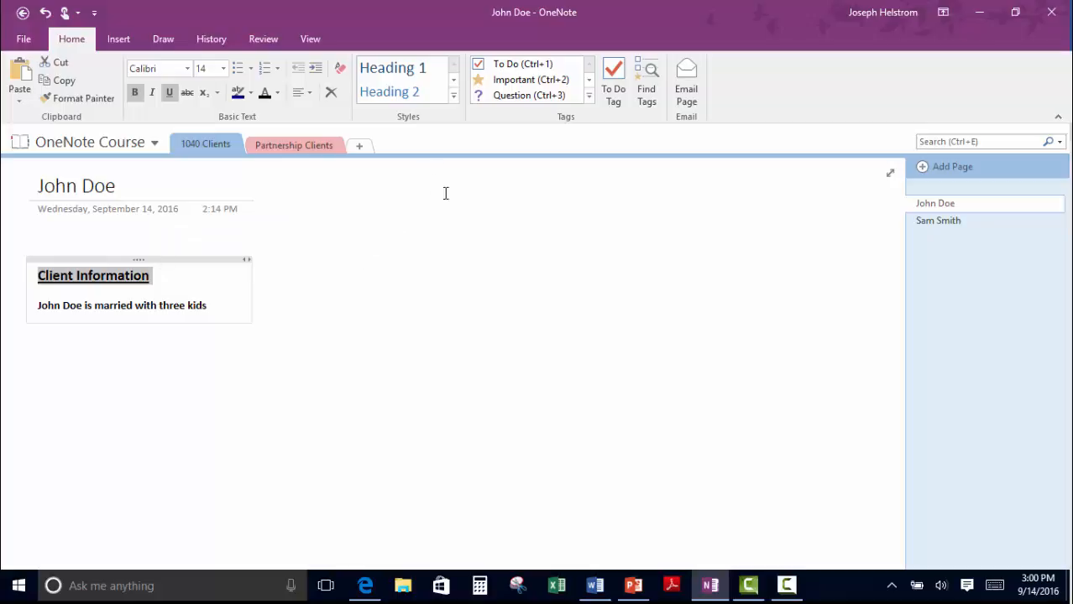
click(278, 94)
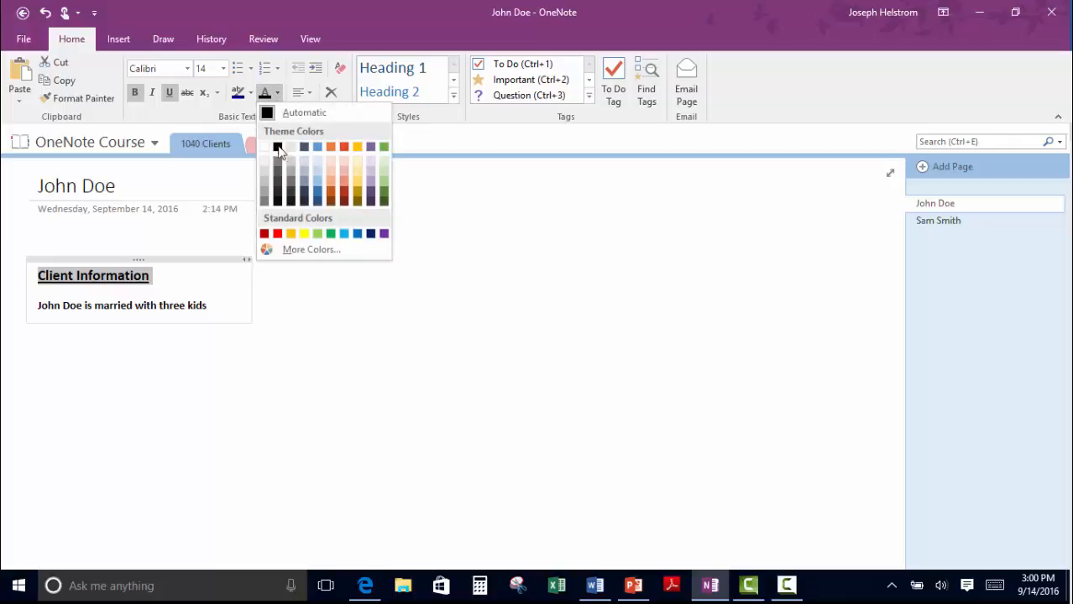
click(318, 186)
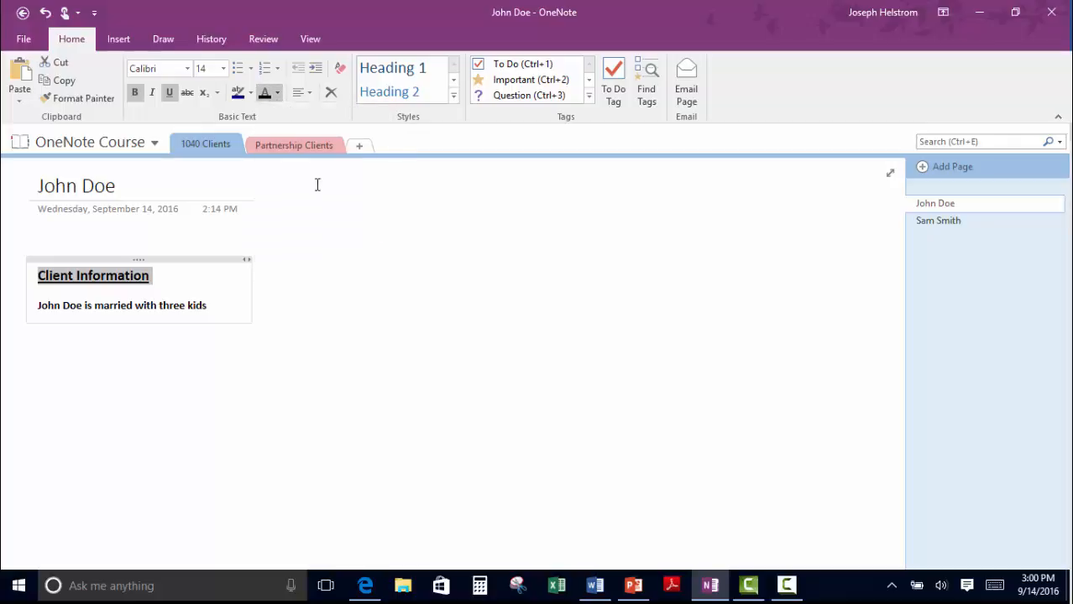
click(222, 307)
Step: Set the font color of the "Client Information" heading to the green theme color
drag(37, 276, 221, 278)
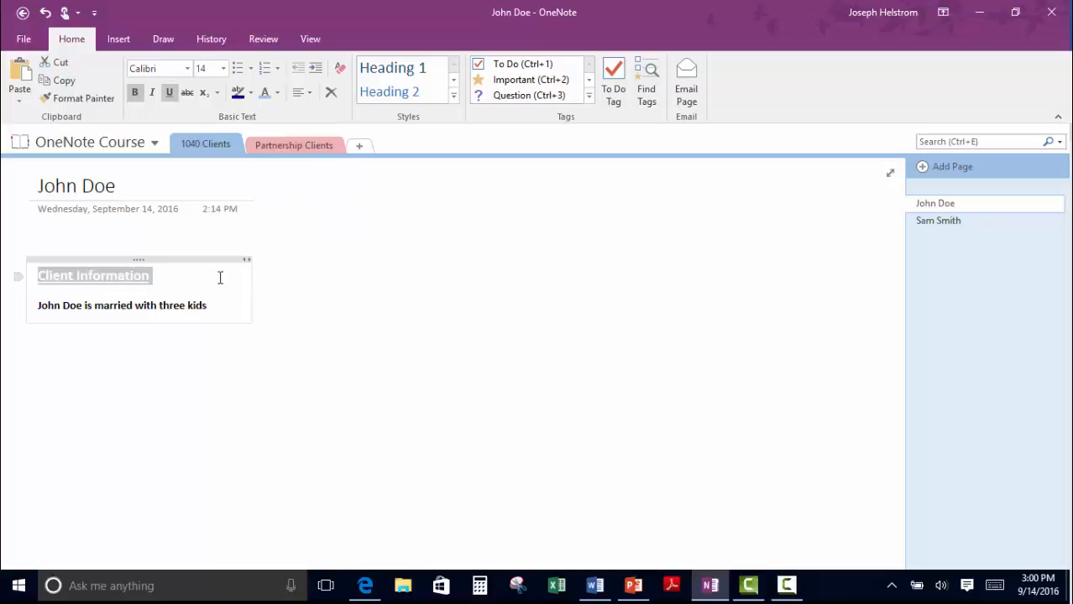
click(278, 94)
click(381, 146)
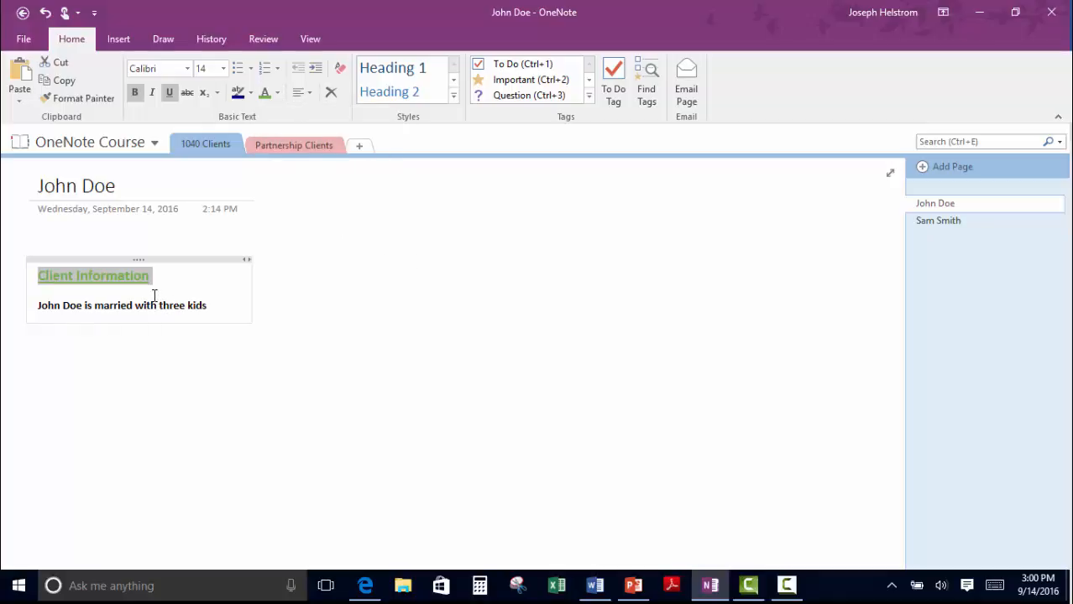
click(228, 305)
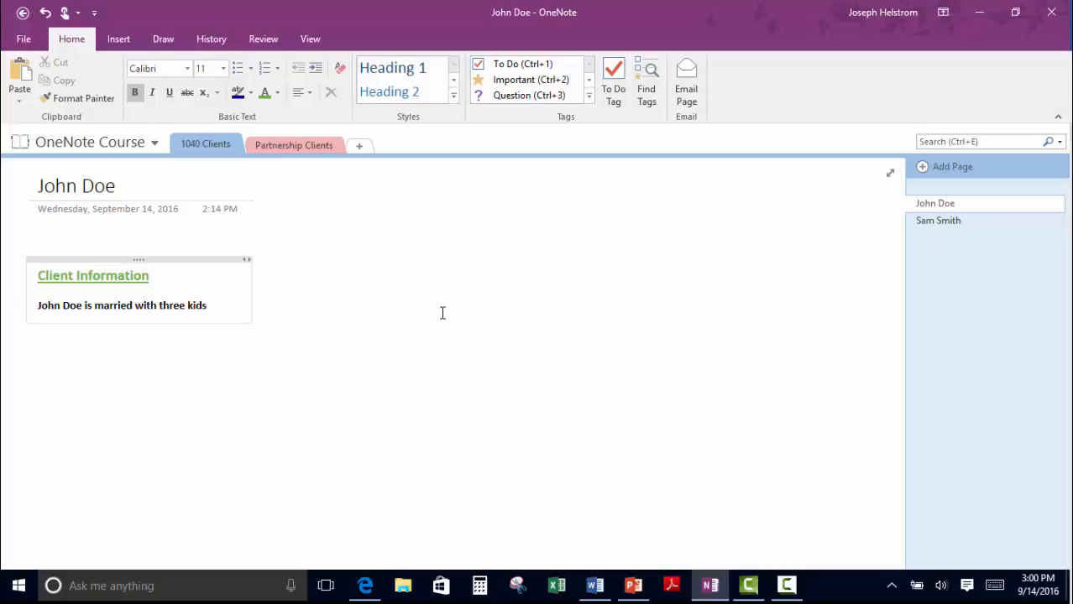
Step: Create a separate bulleted note beside the client information with the items "W-2 employee" and "Employer does not provide health insurance"
click(473, 249)
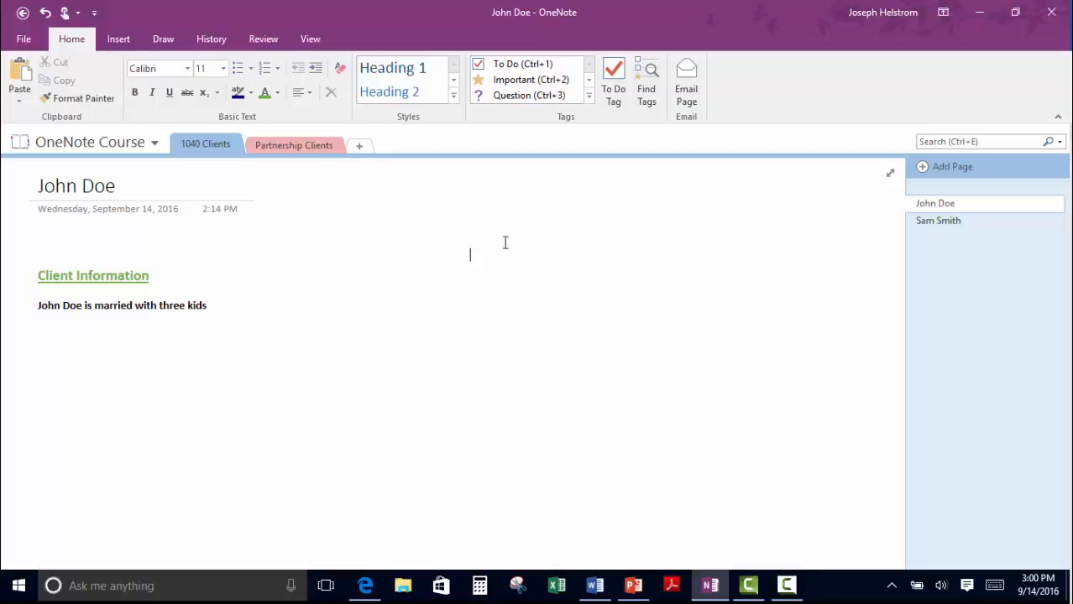
click(238, 69)
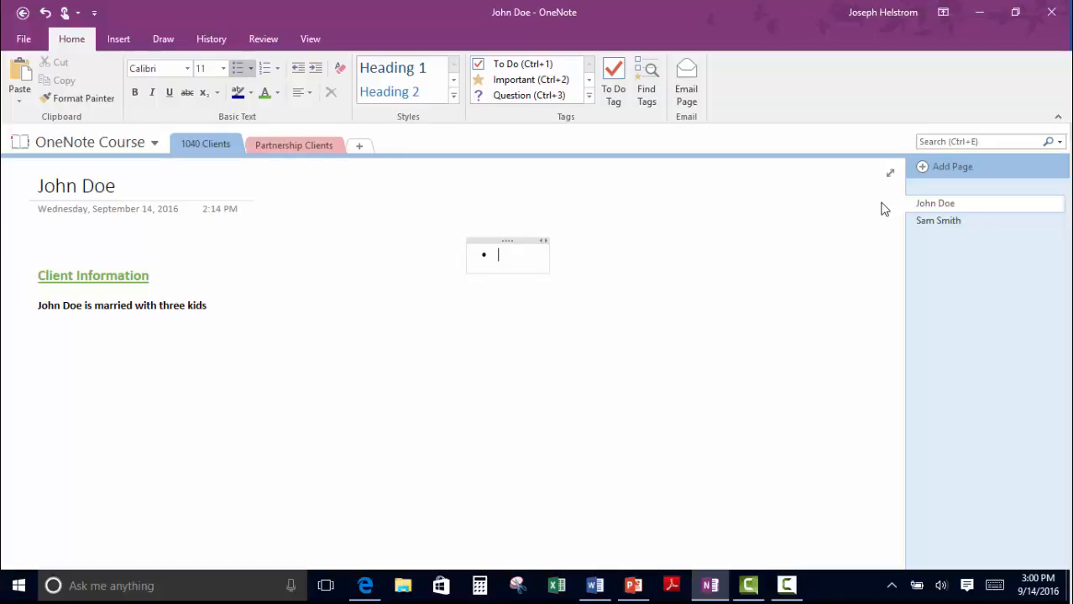
text(W-2 employee)
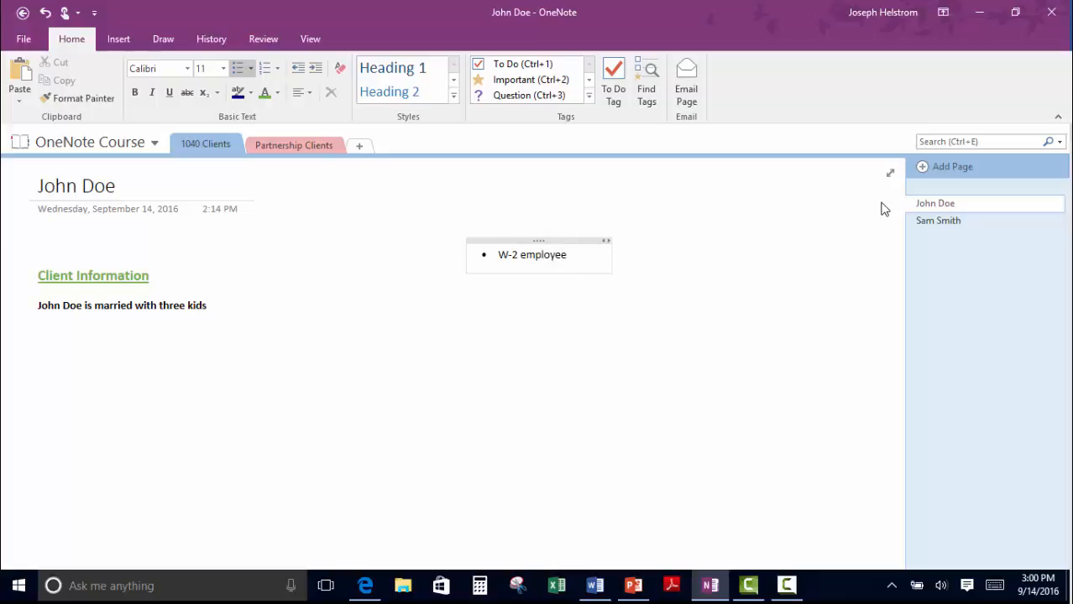
key(Return)
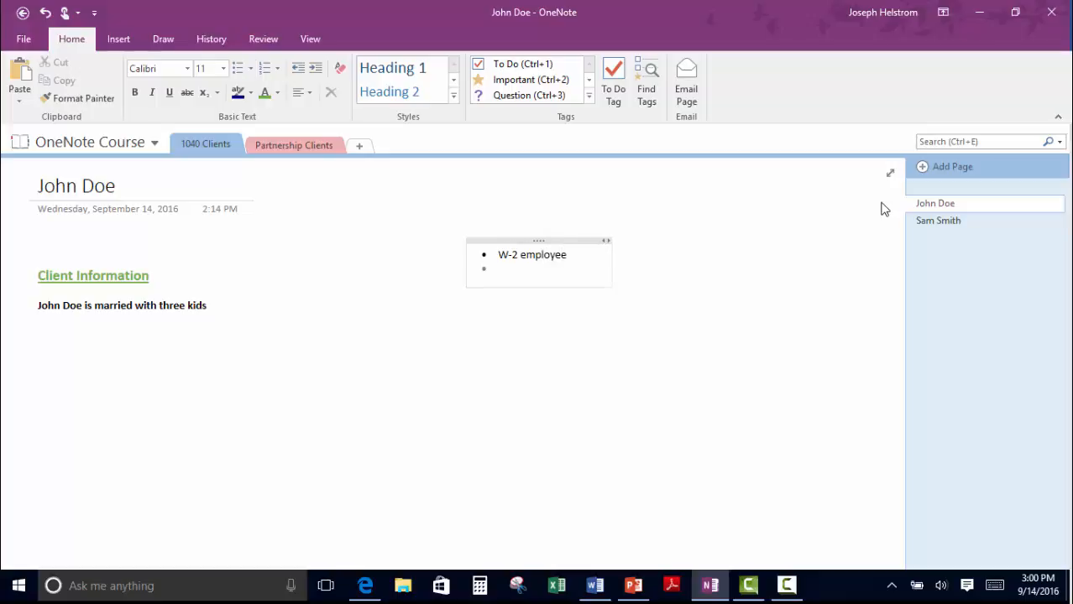
text(Employer)
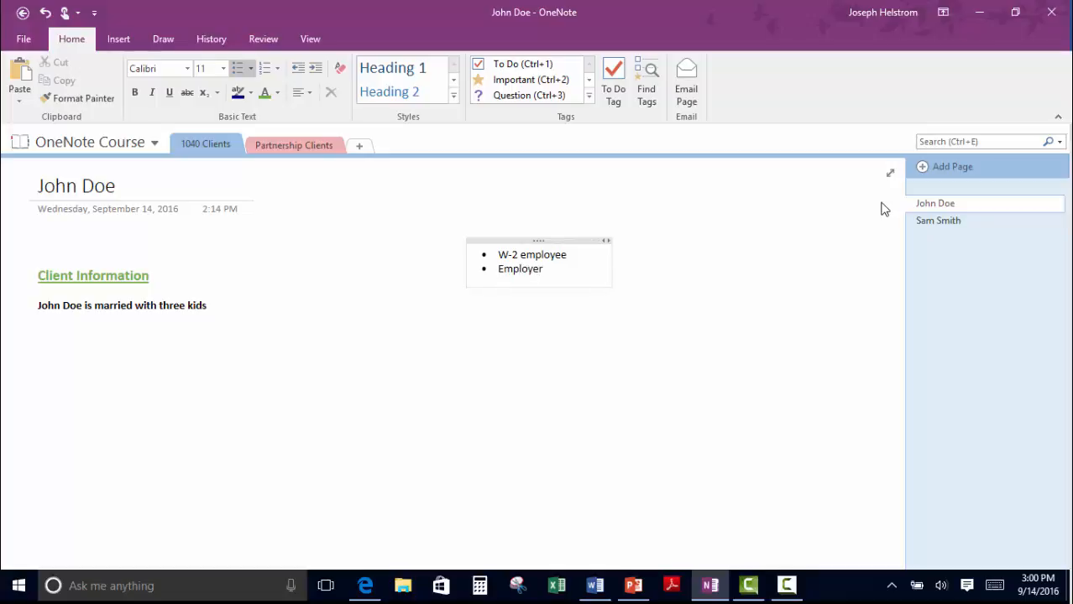
text( does not pro)
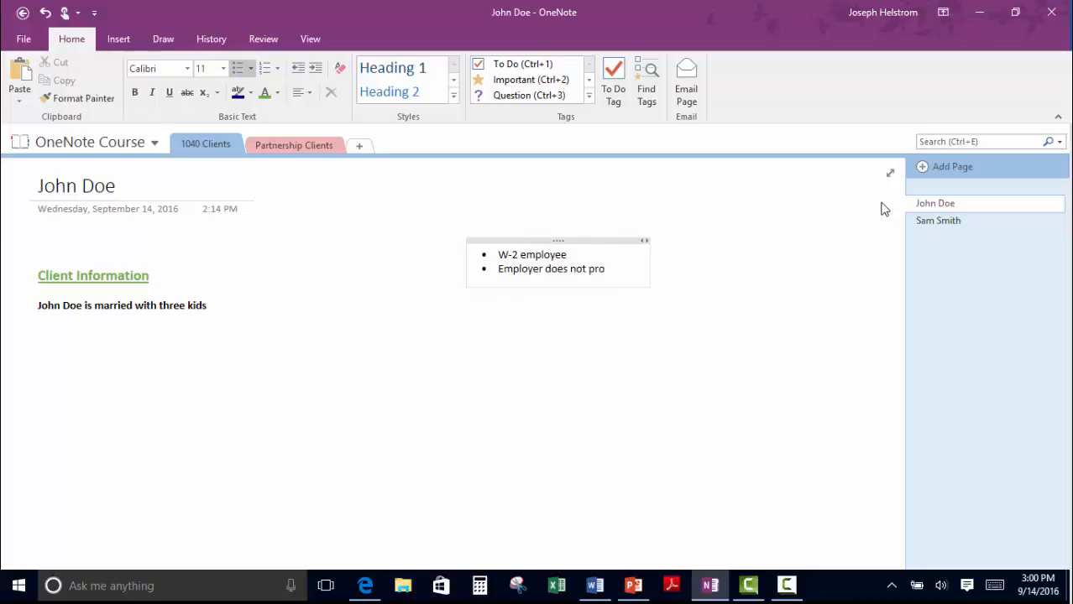
text(vide health)
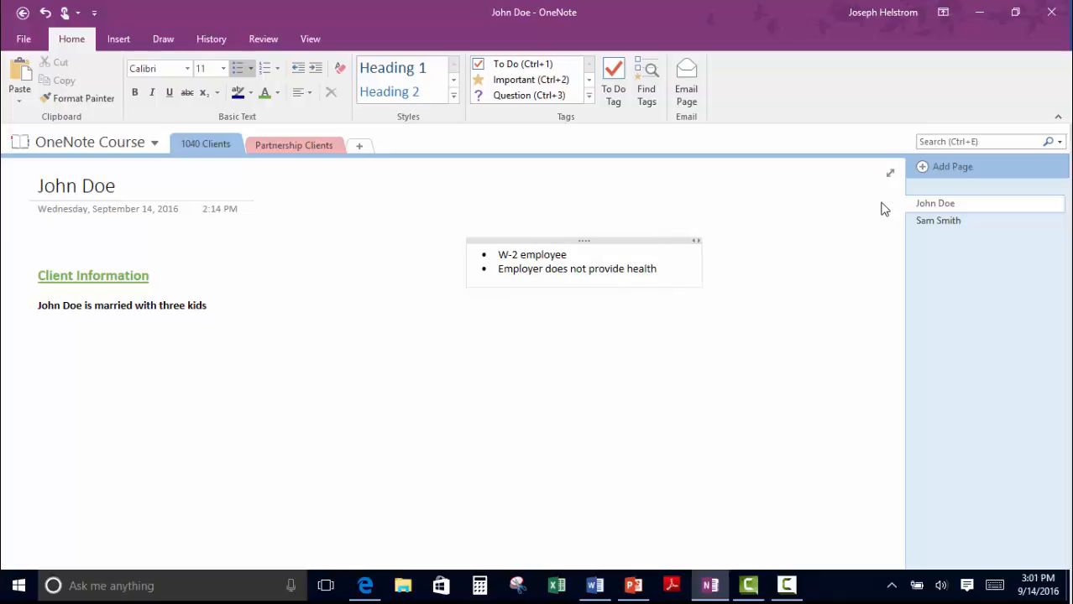
text( insurance)
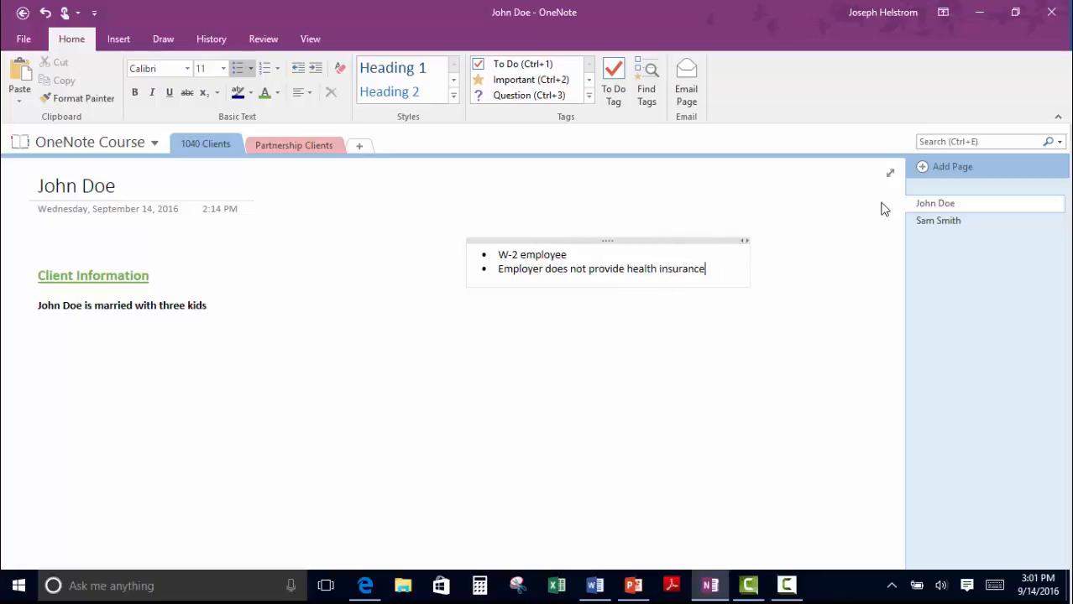
Step: Add the bullets "Employer has no retirement plan" and "Has rental property" to the end of the bulleted note
key(Return)
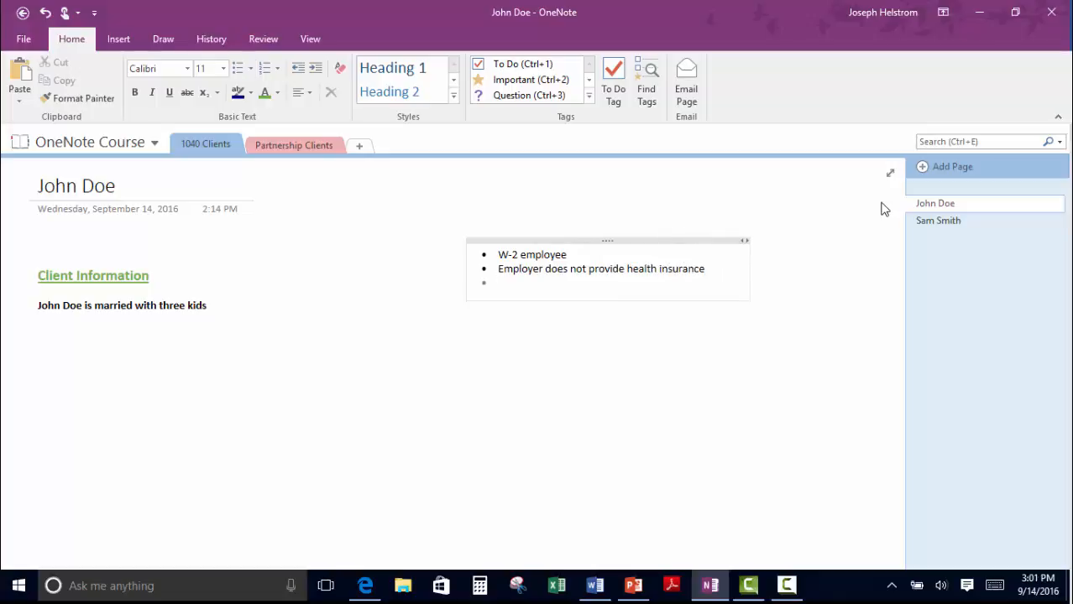
text(E)
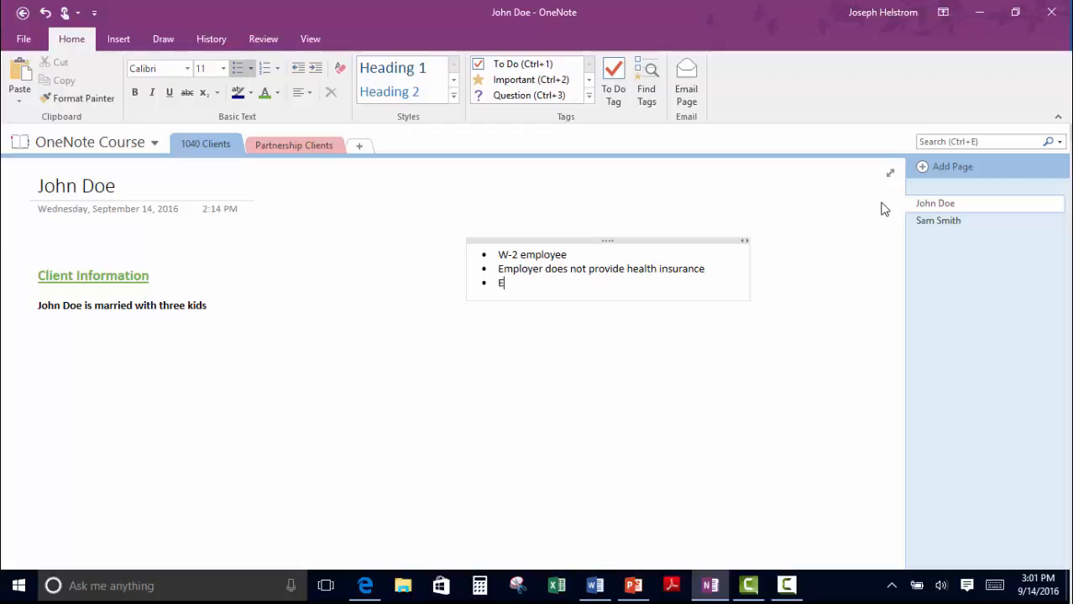
text(mployer has no reit)
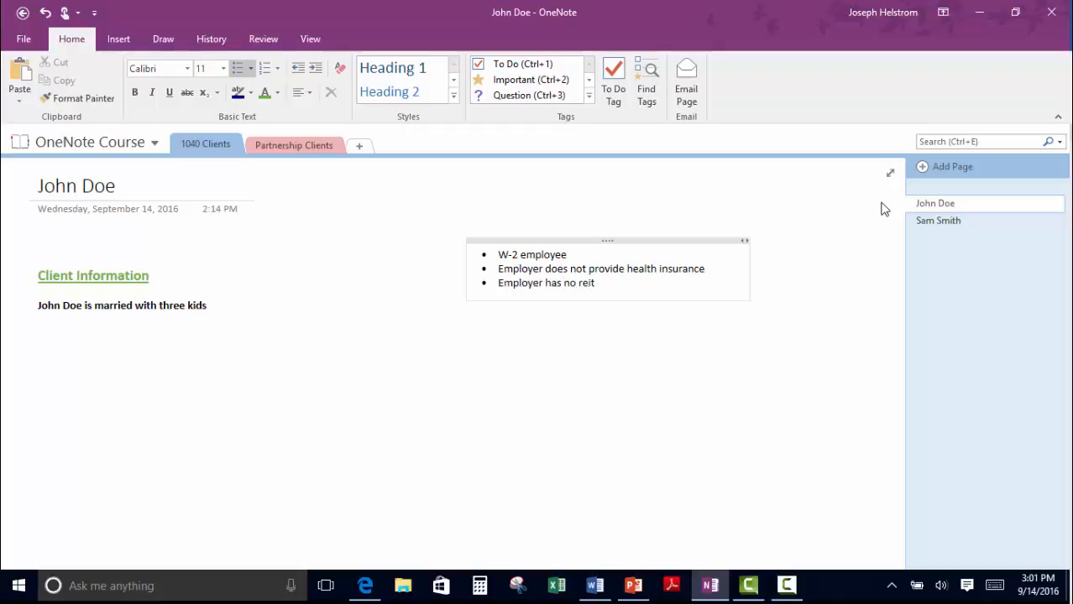
key(BackSpace)
key(BackSpace)
text(tirement plan)
key(Return)
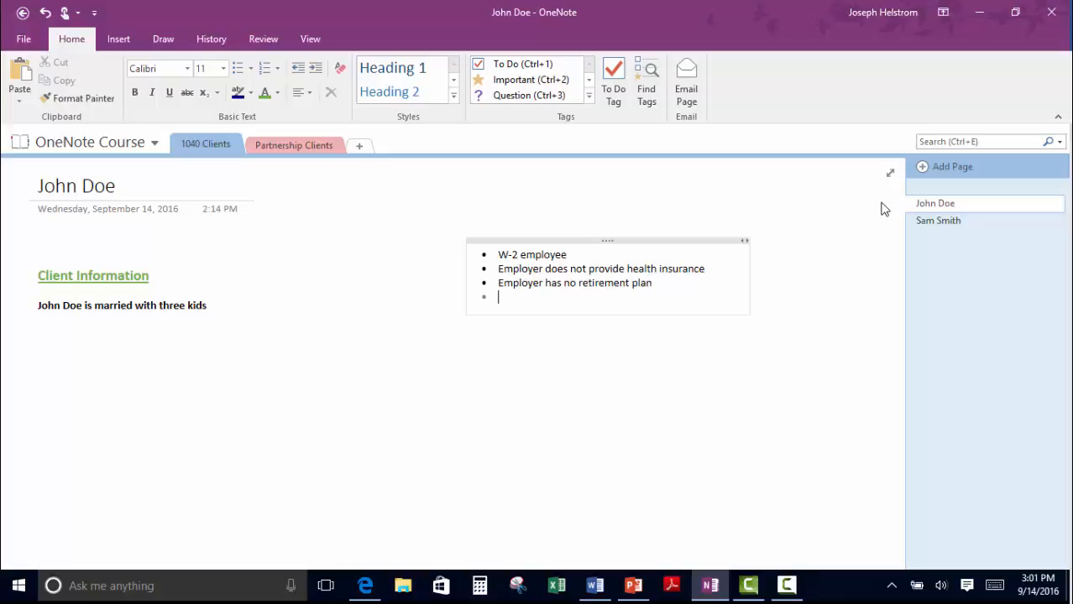
text(Has rt)
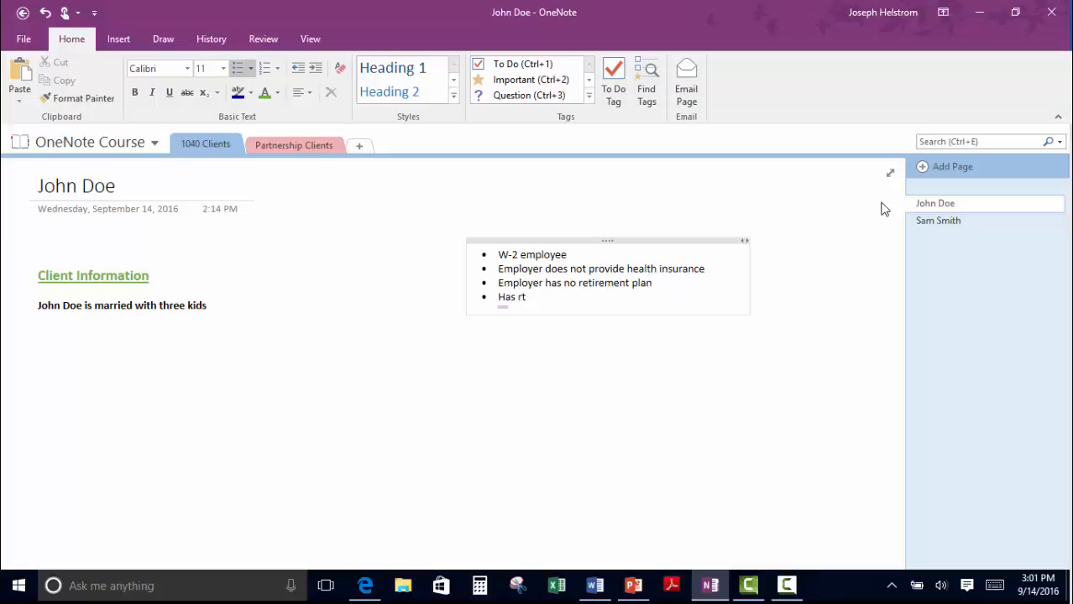
key(BackSpace)
text(ental property)
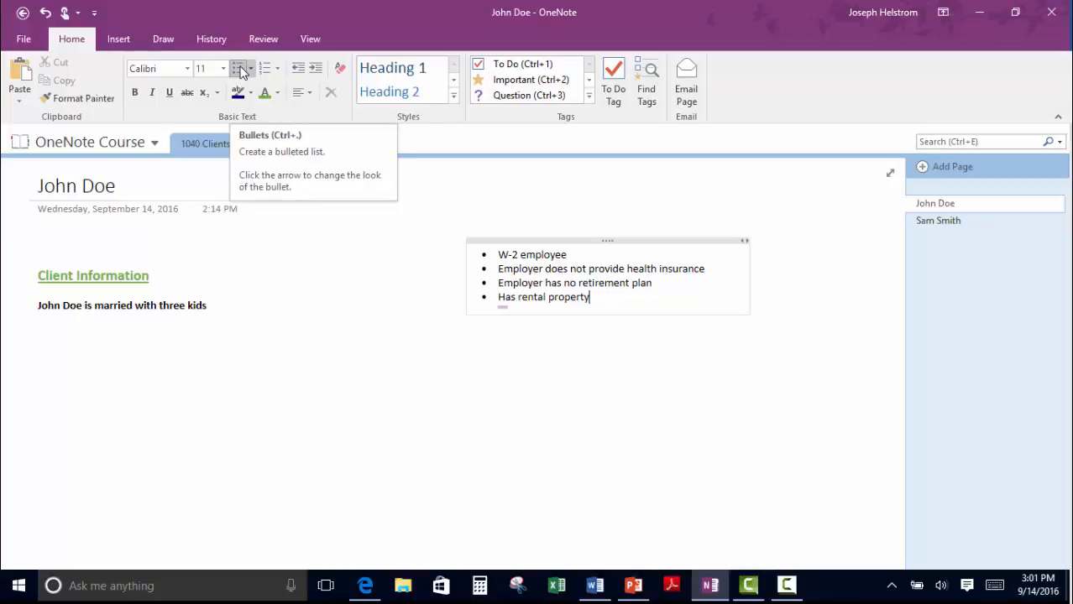
Step: Create a second bulleted note below the first list with the item "W-2 employee"
click(497, 374)
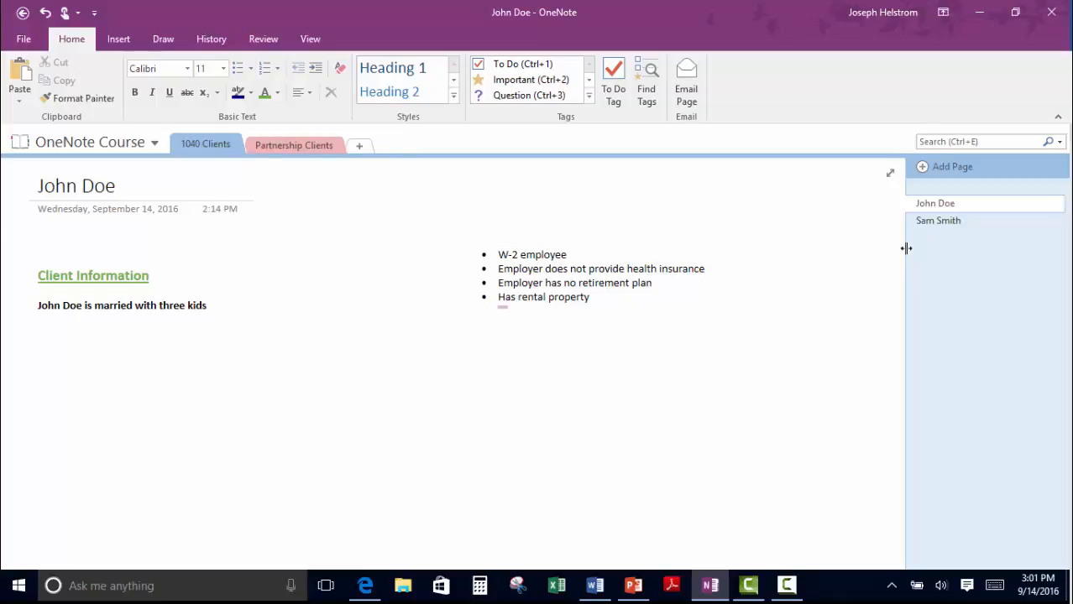
text(*)
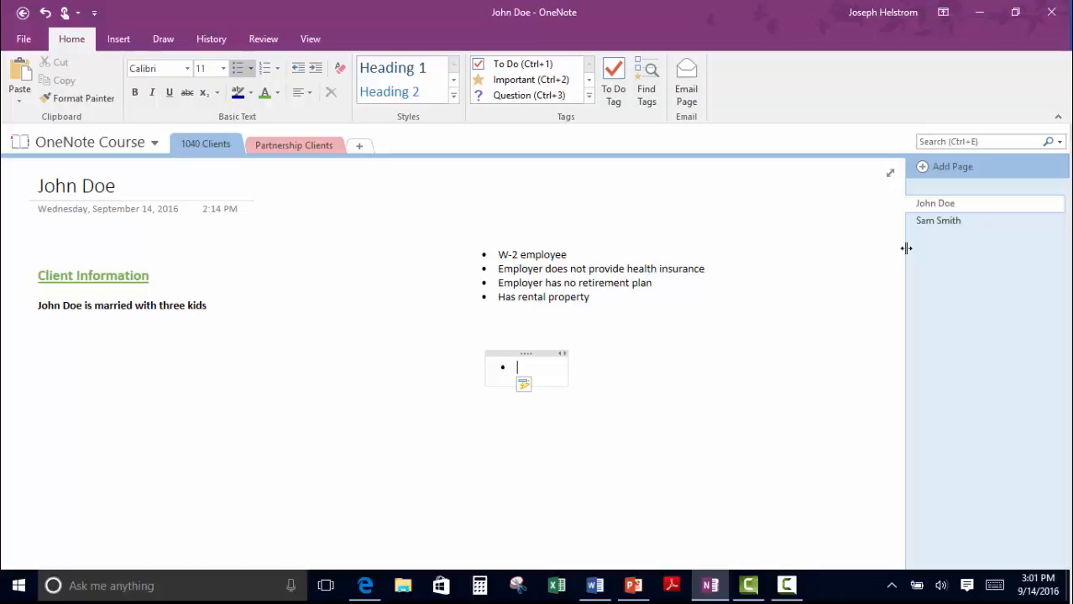
text(W-2 employee)
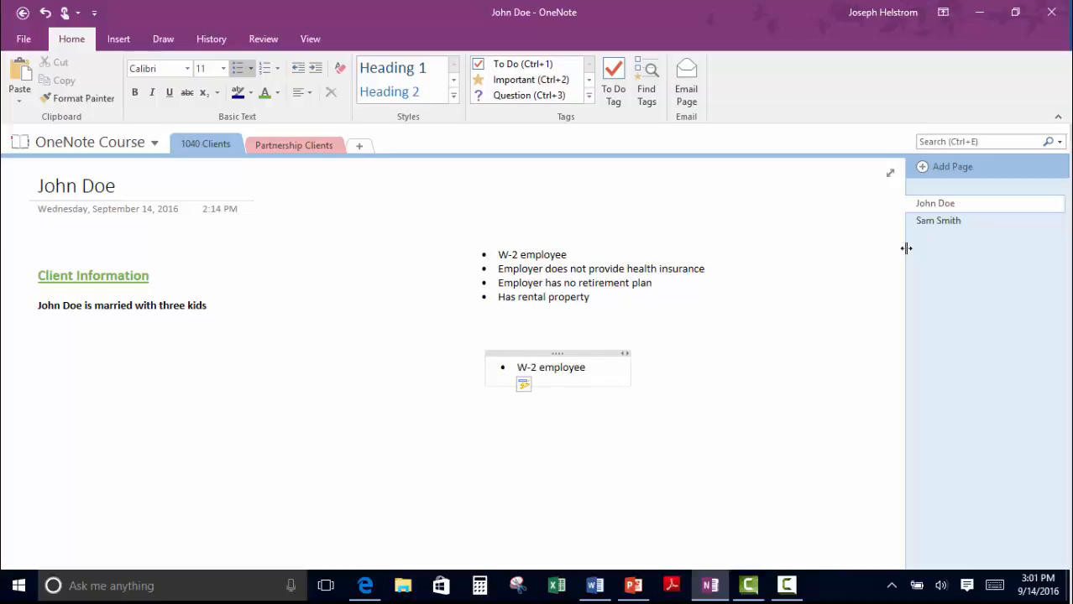
key(Return)
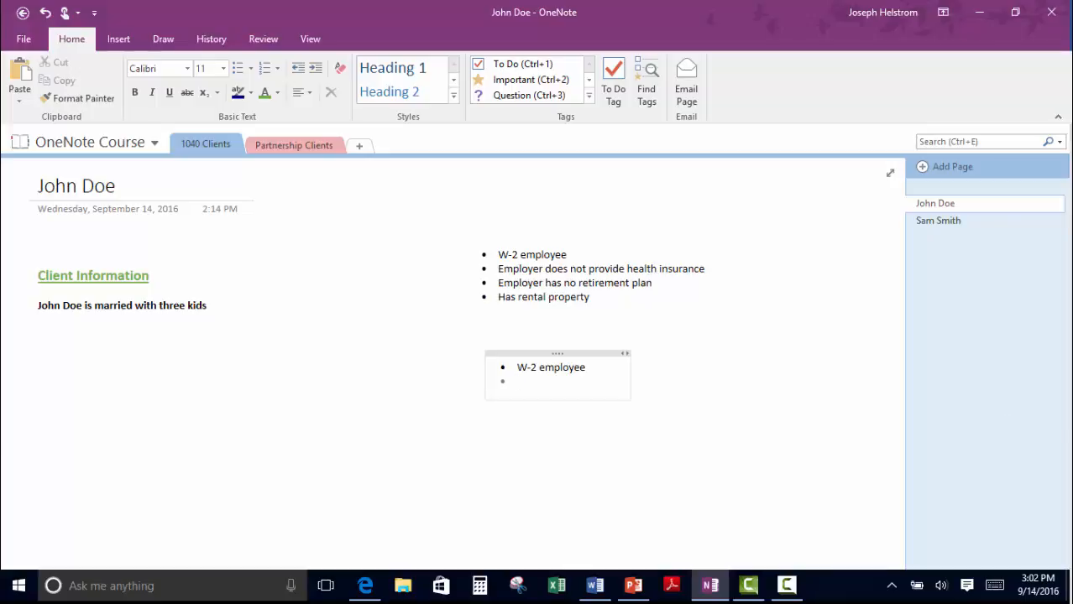
Step: Create a numbered note below the bulleted notes with "W-2 employee" as item 1
click(466, 454)
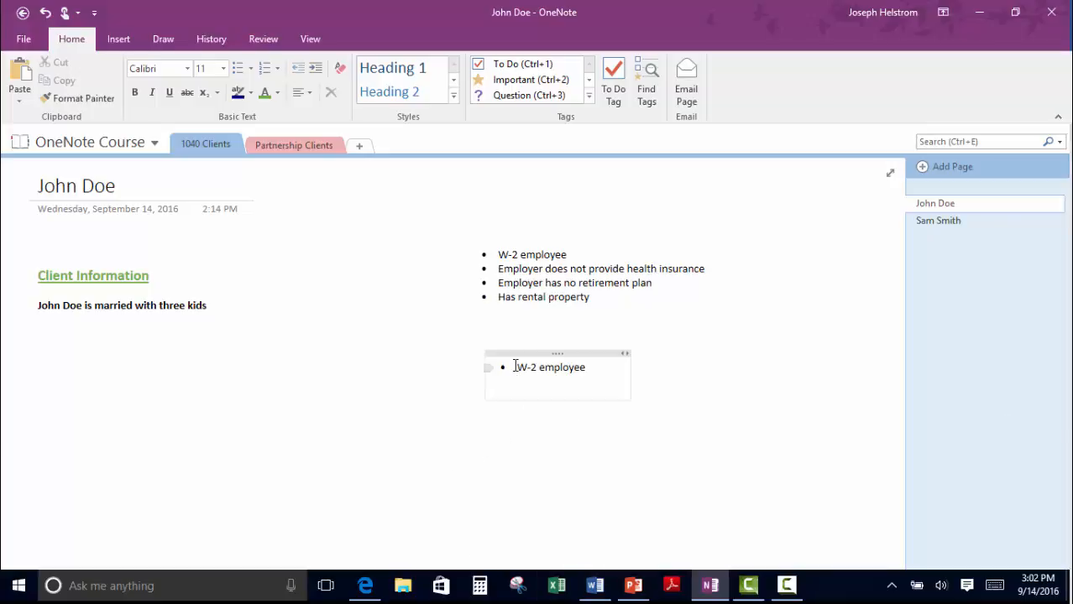
click(266, 72)
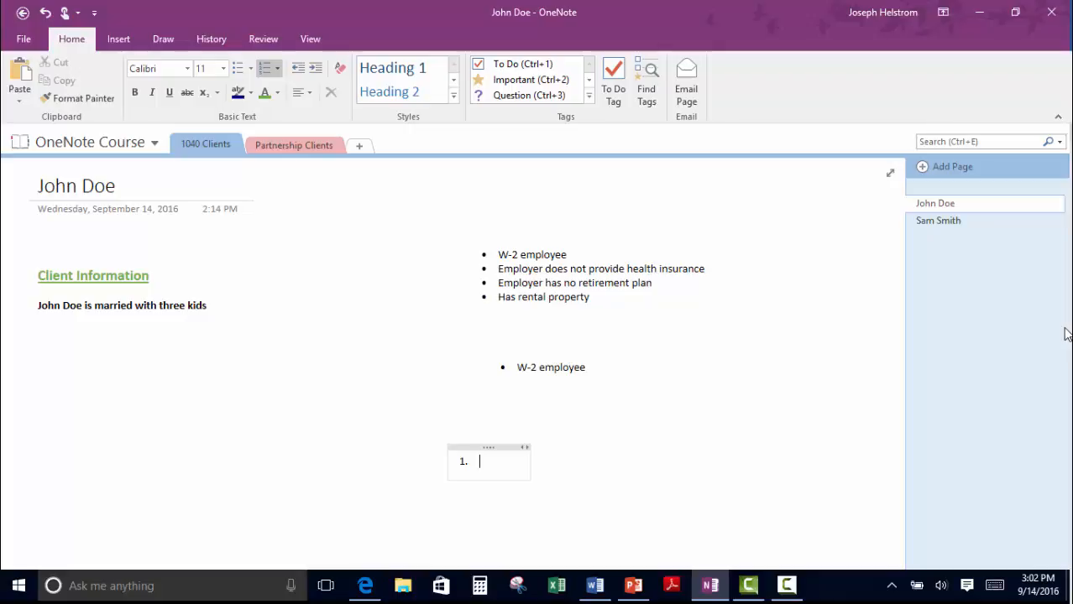
text(W-2 employee)
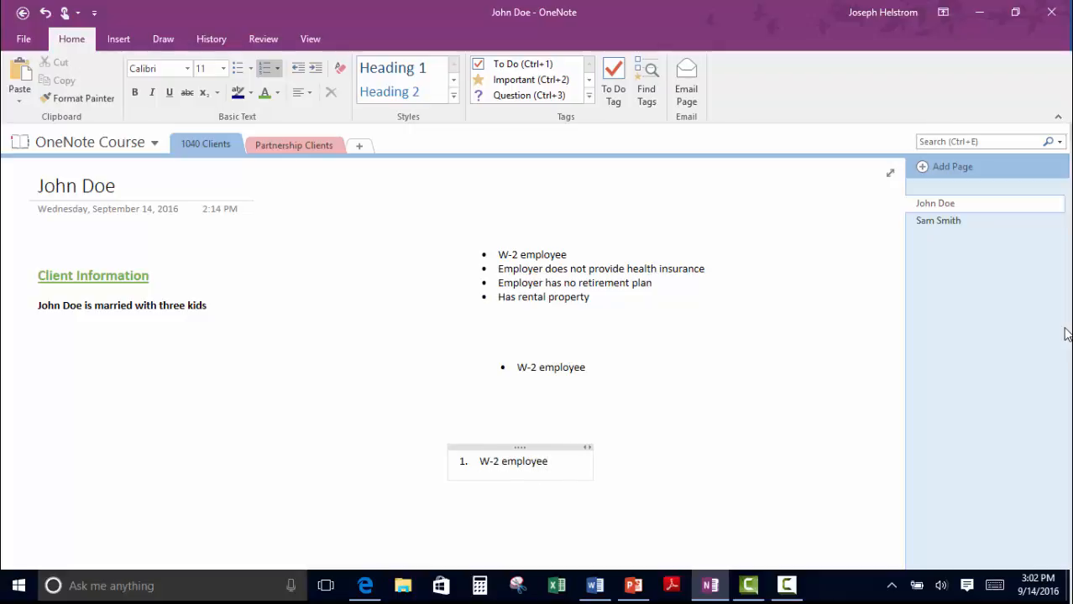
key(Return)
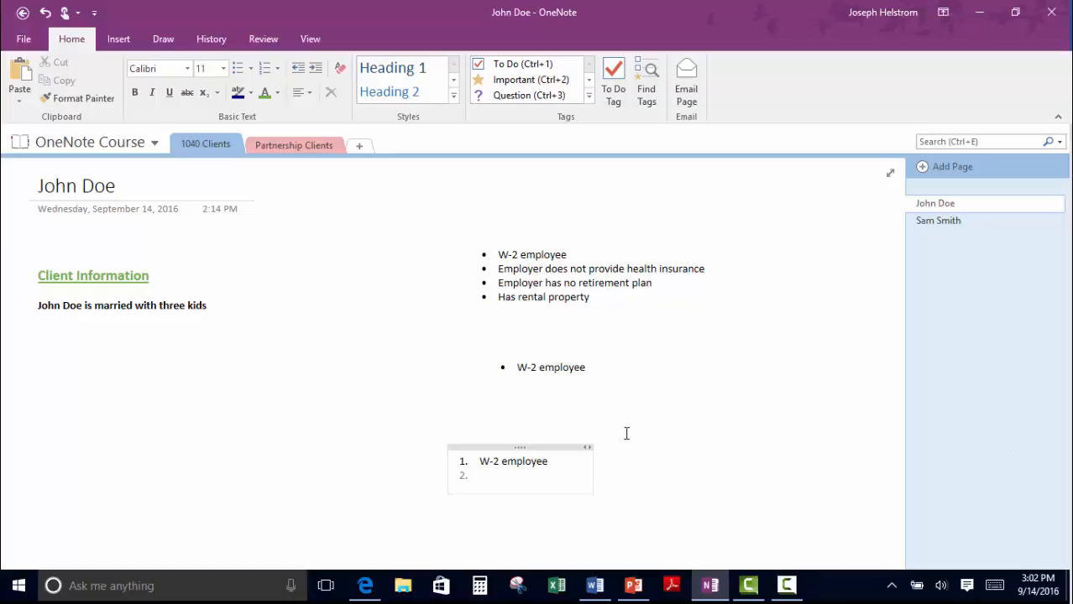
Step: Start another numbered list beside the numbered "W-2 employee" note and move its empty container slightly higher on the page
click(665, 453)
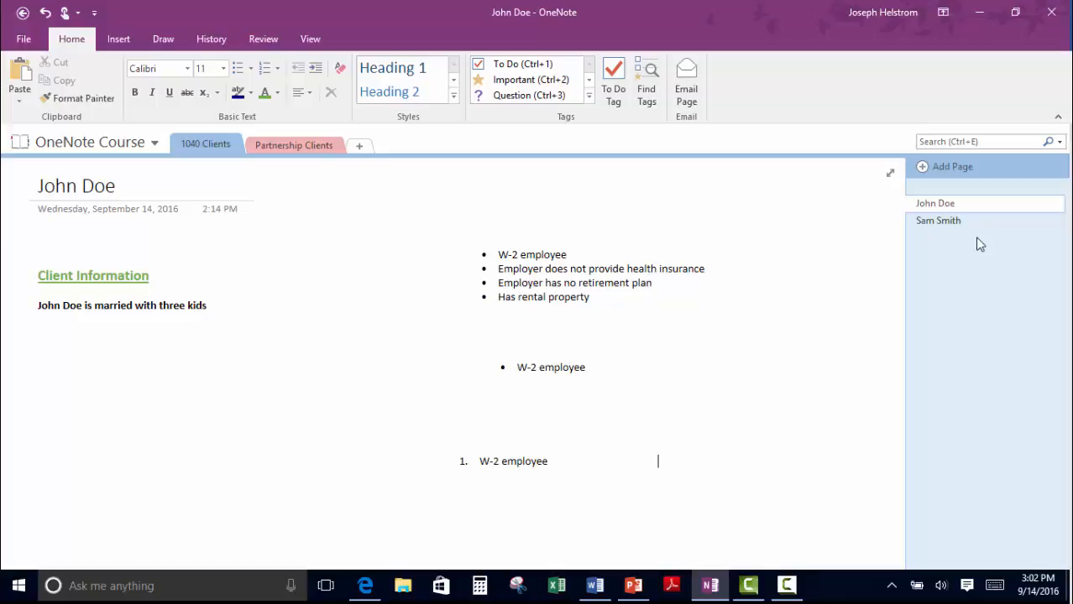
text(1.)
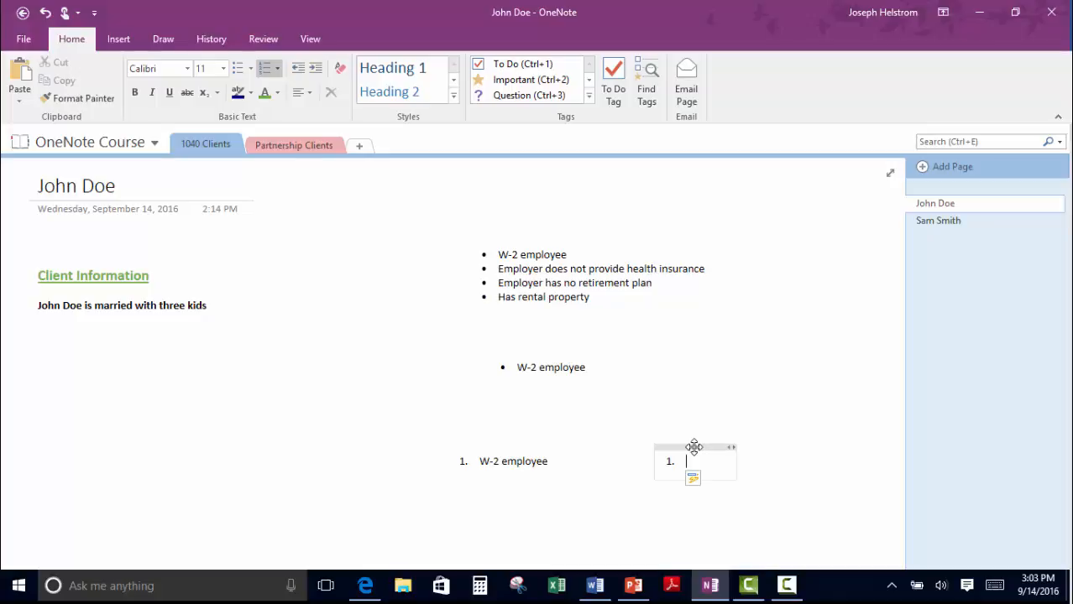
drag(694, 447, 696, 410)
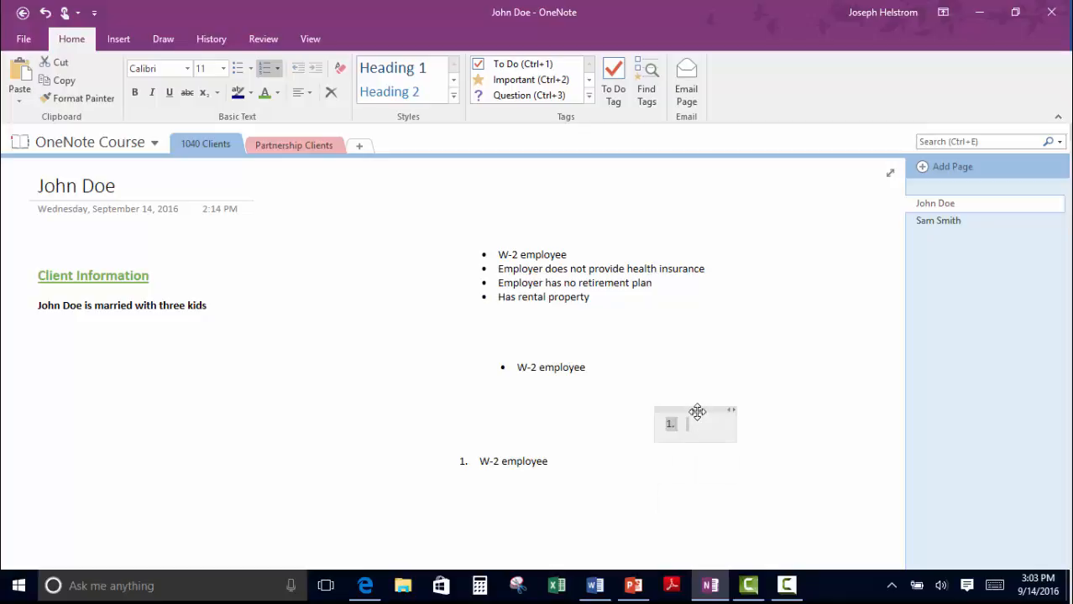
click(650, 472)
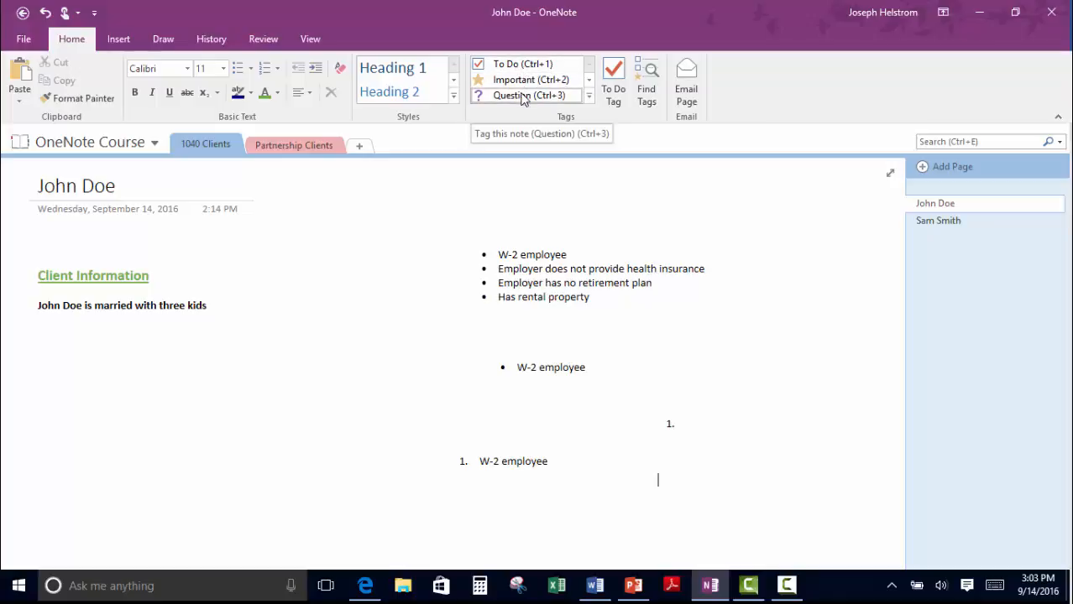
Step: Look through the available note tags, from To Do to Music to listen to, and return to the start of the list
click(590, 80)
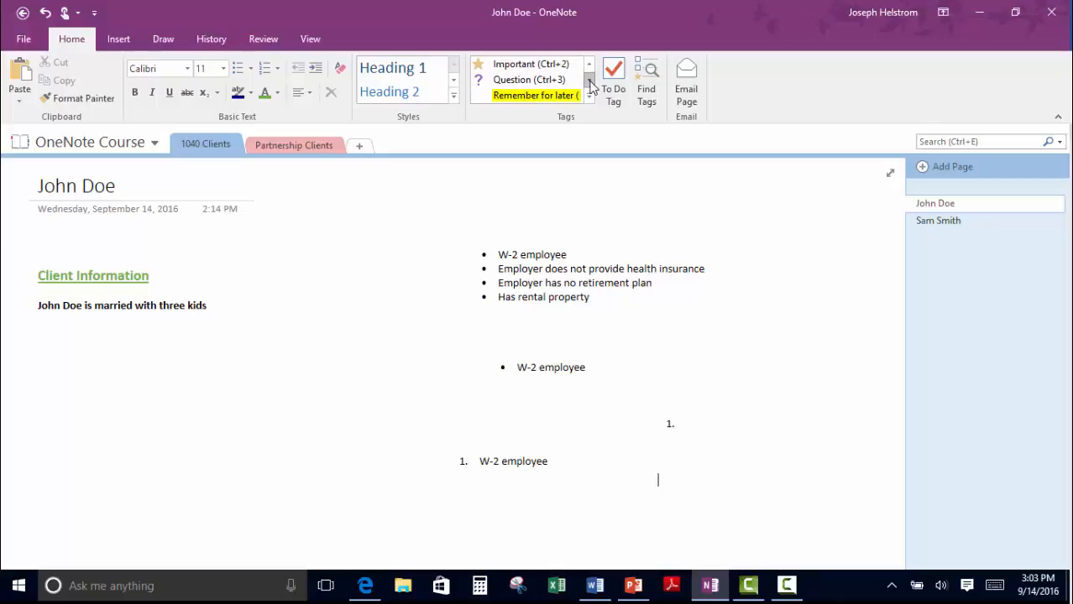
click(590, 80)
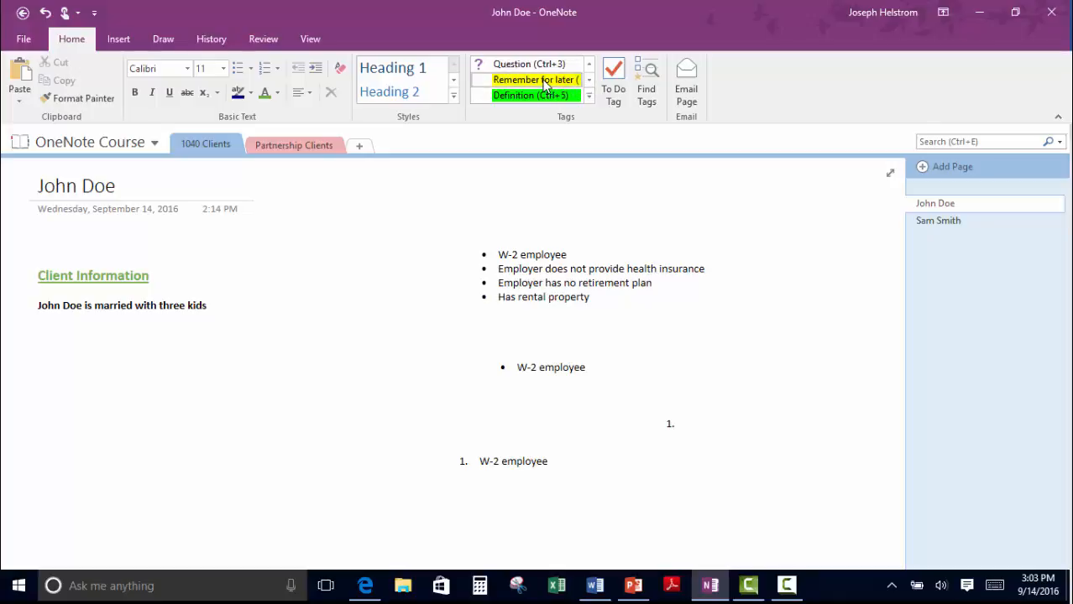
click(590, 81)
click(590, 81)
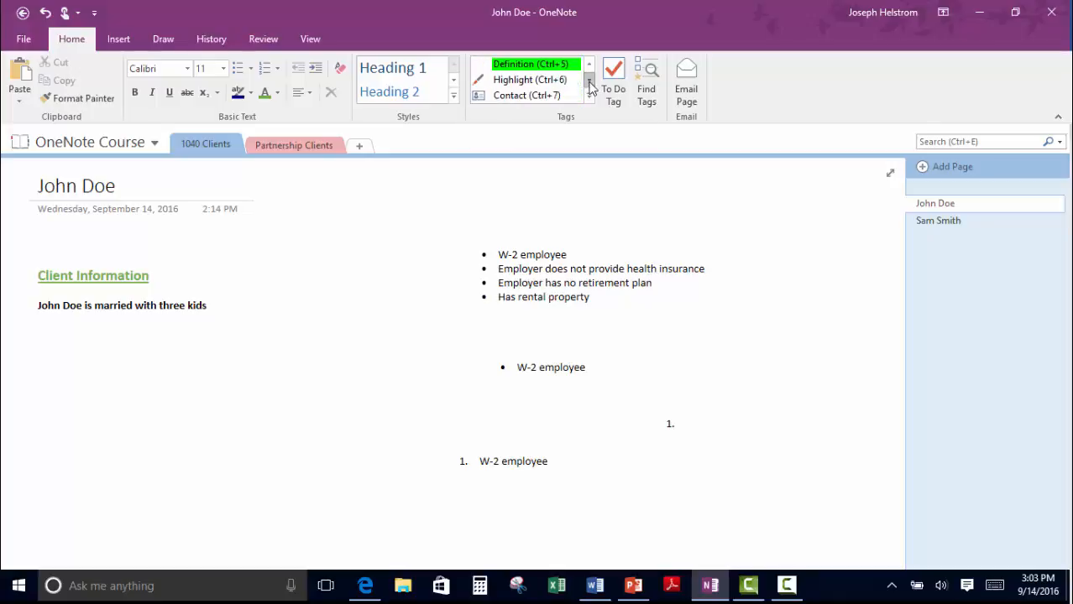
click(590, 81)
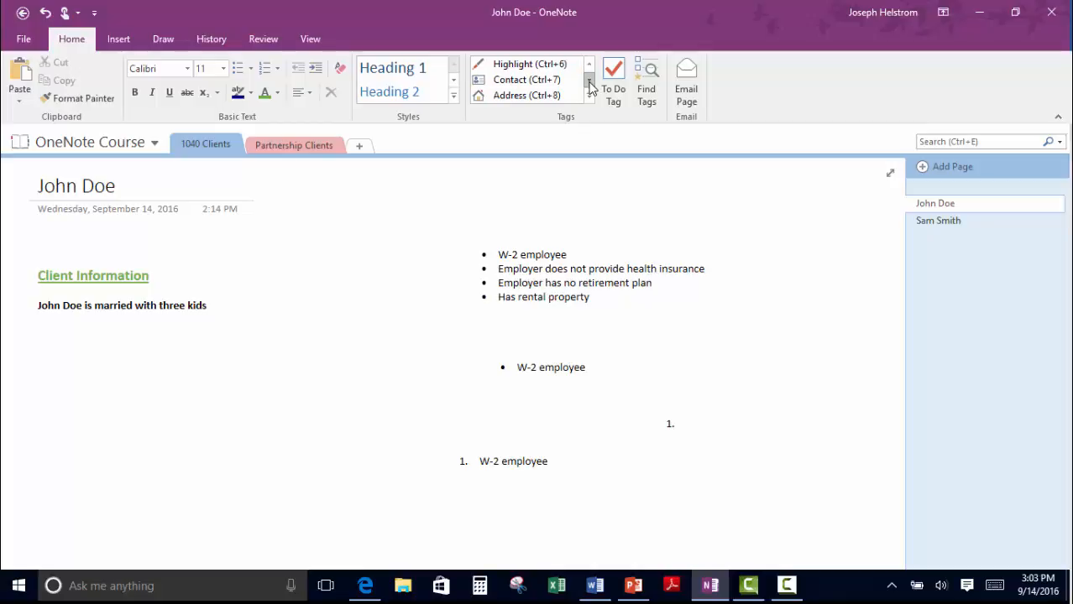
click(590, 81)
click(590, 81)
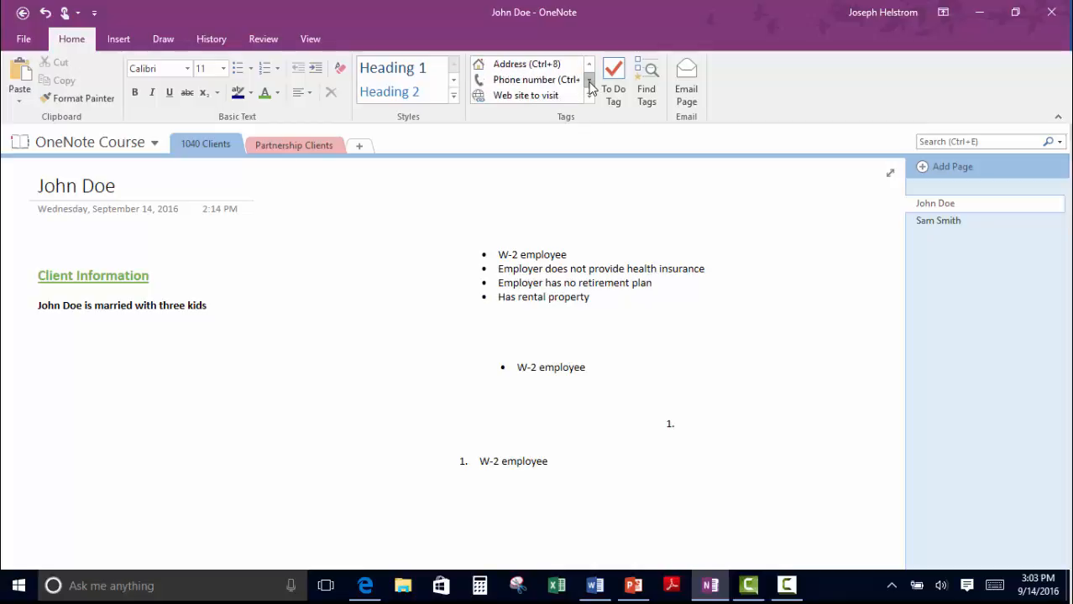
click(590, 81)
click(590, 81)
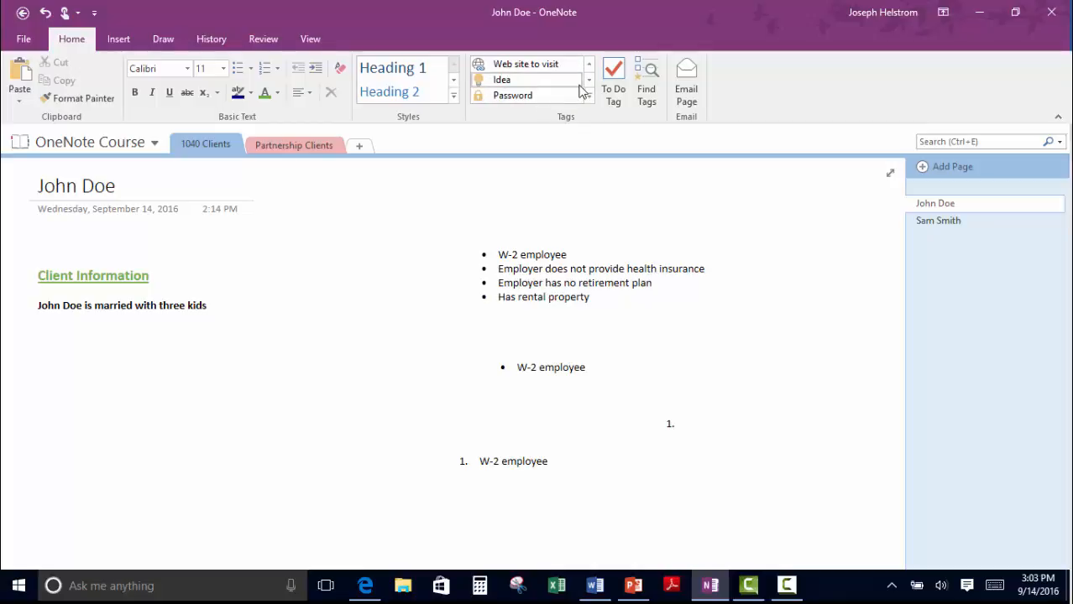
click(590, 81)
click(590, 81)
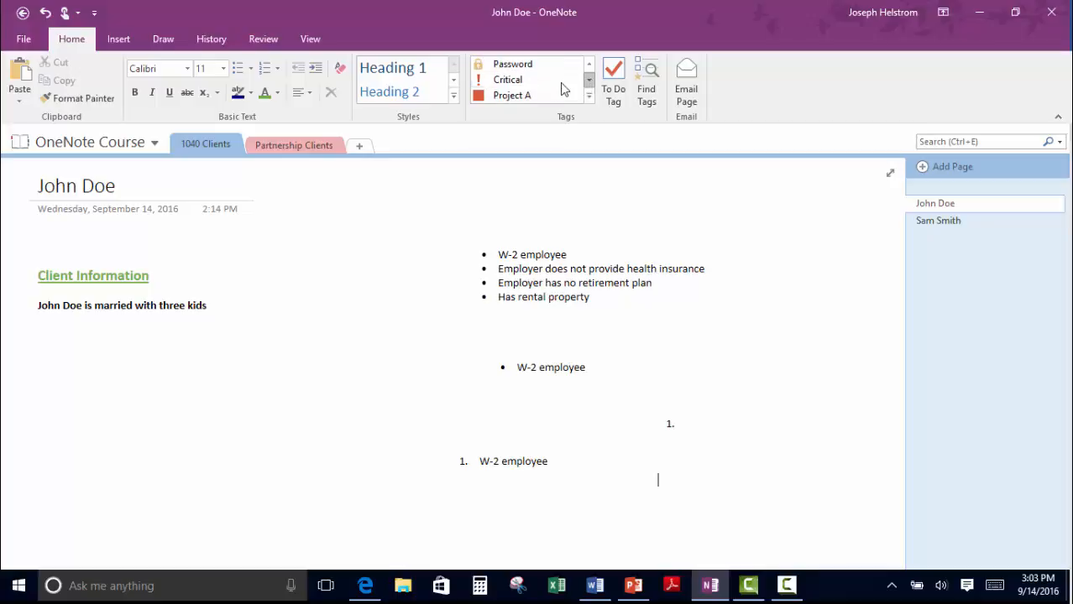
click(591, 81)
click(590, 80)
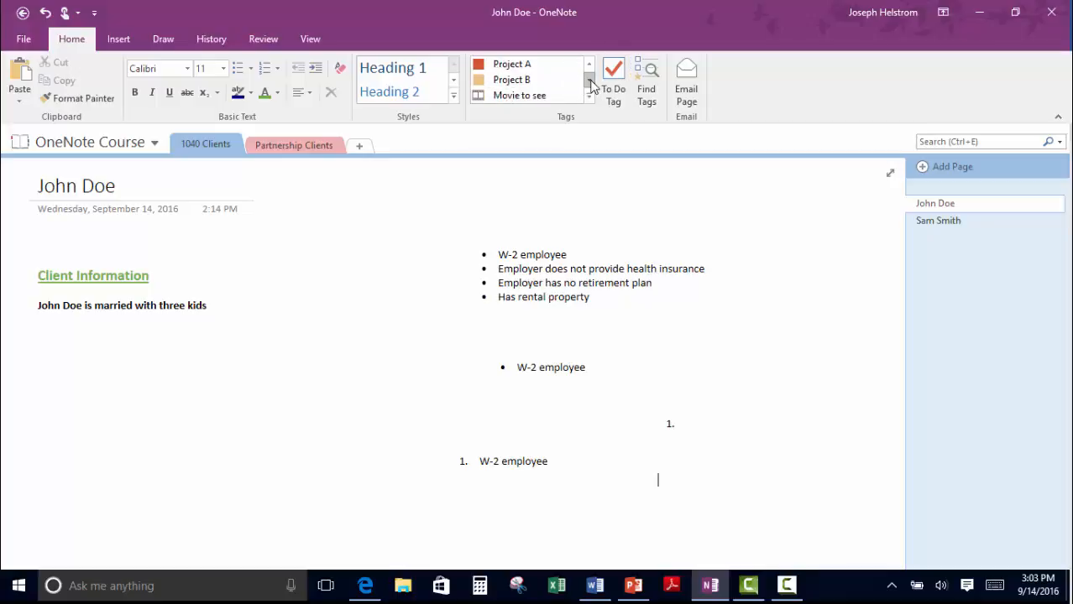
click(590, 81)
click(590, 81)
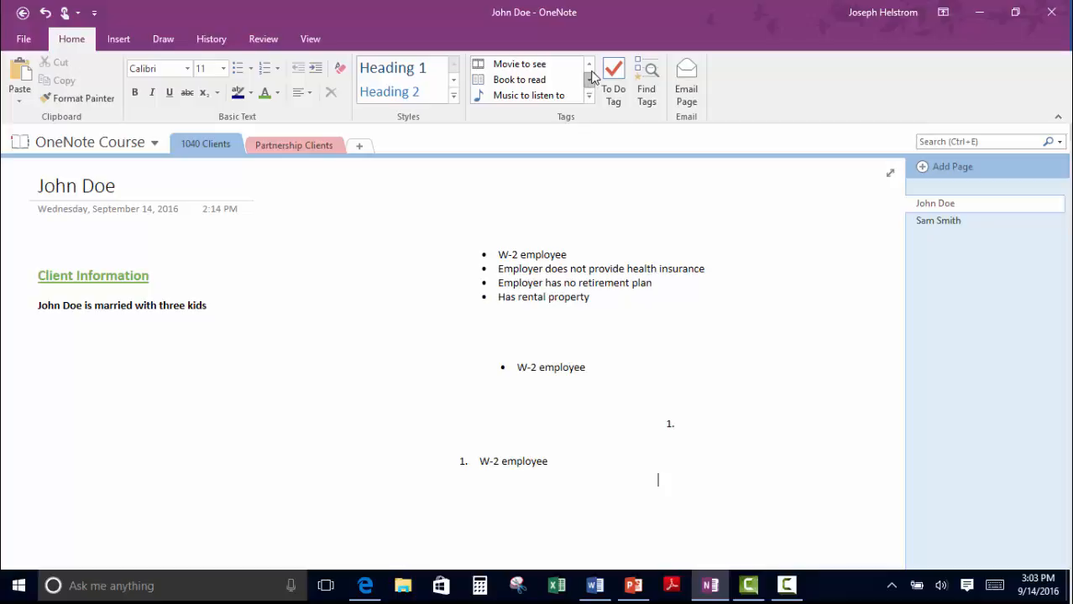
click(590, 66)
click(590, 68)
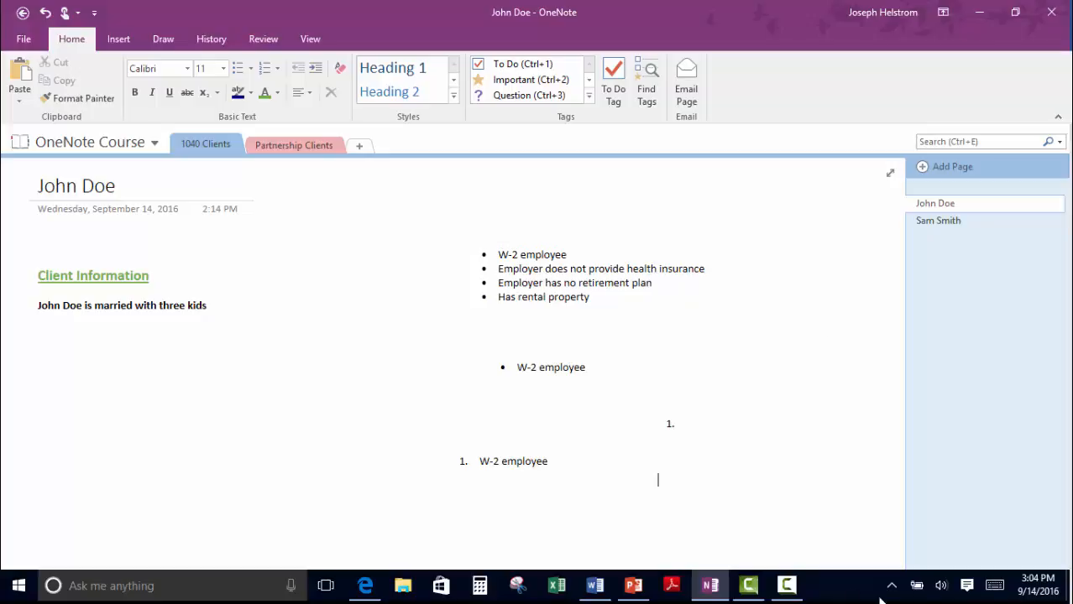
Step: Try the To Do tag on the "W-2 employee" bullet of the four-item list, cycling it through unchecked, checked and cleared
click(501, 255)
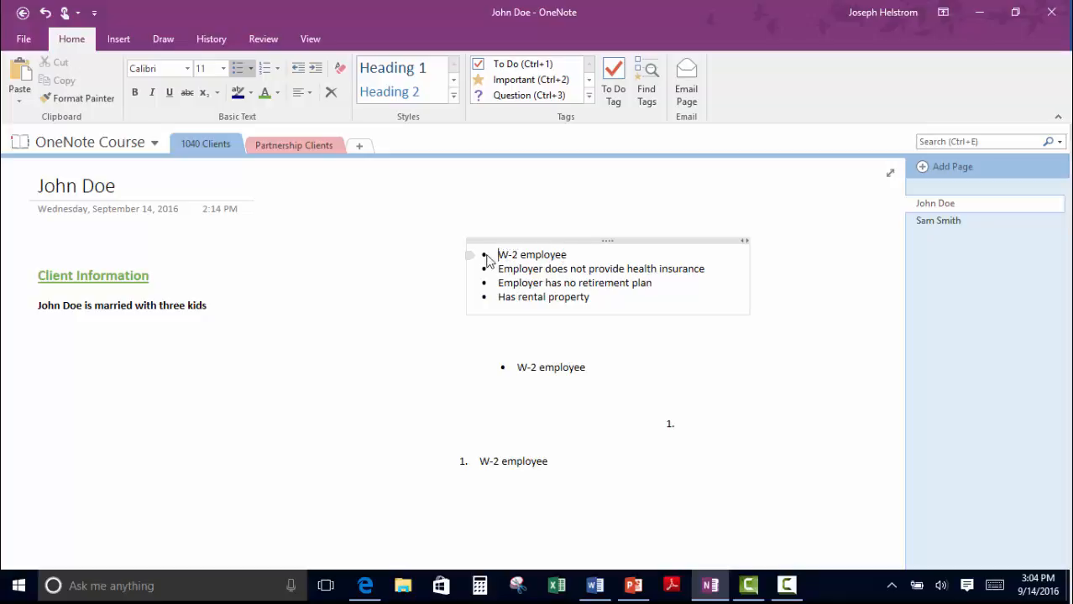
click(520, 67)
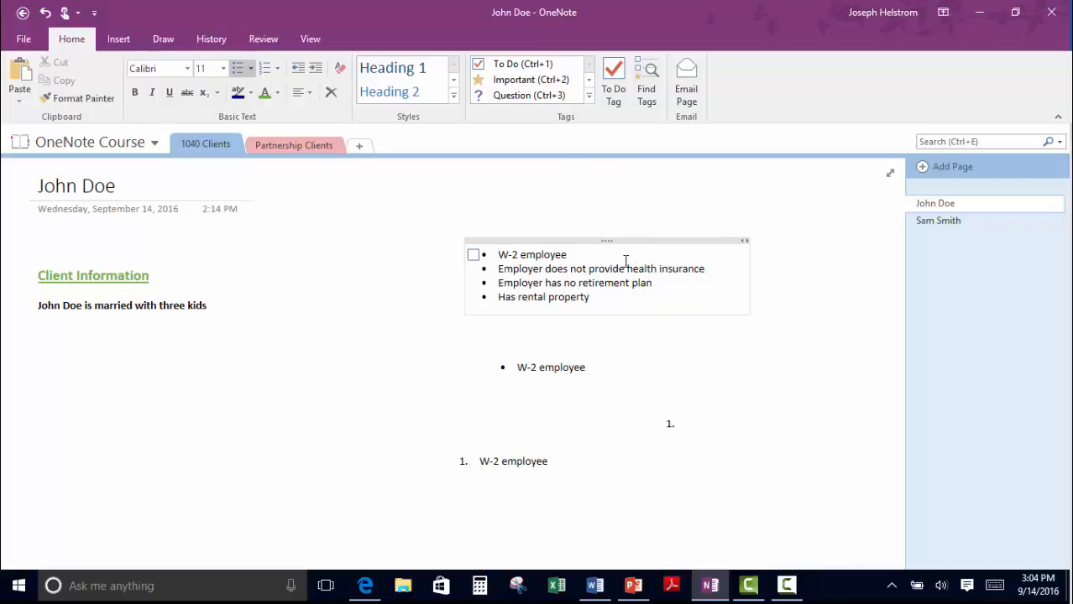
click(516, 67)
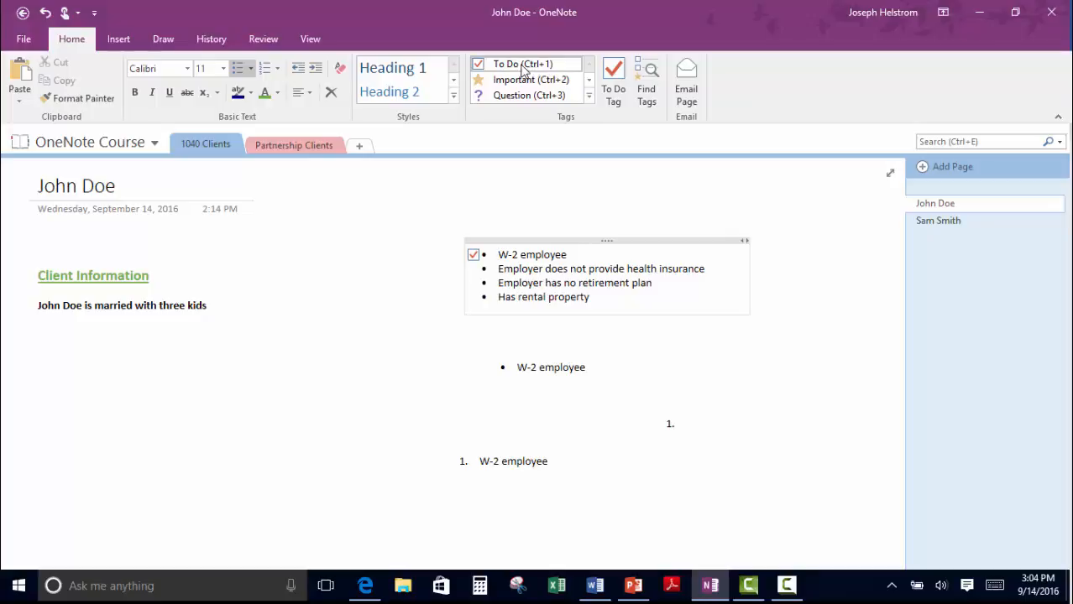
click(521, 69)
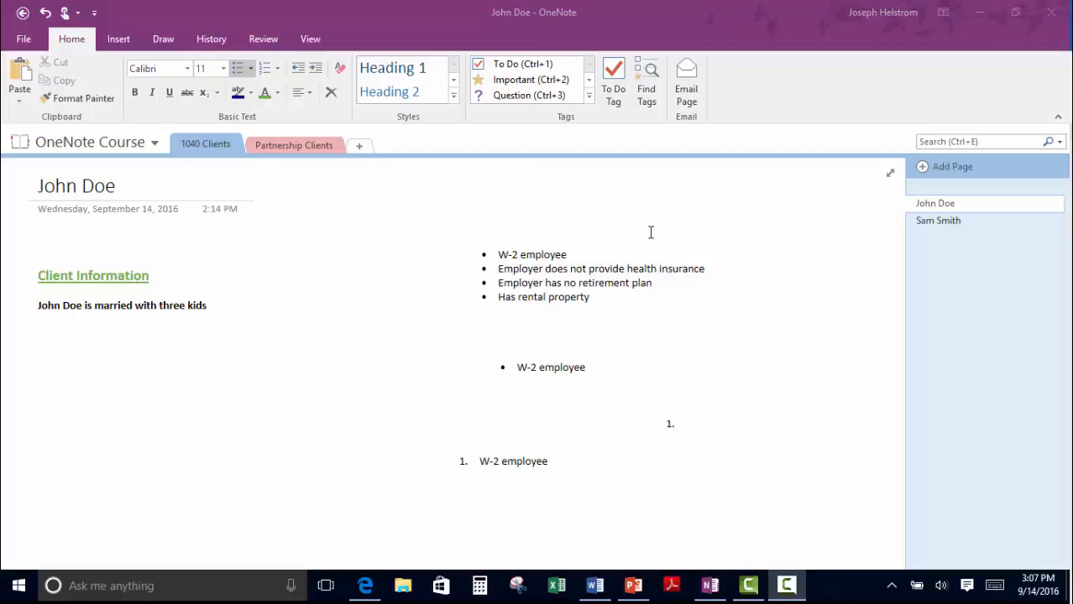
Step: Tag the "W-2 employee" bullet as To Do and the "Employer does not provide health insurance" bullet as Important
click(498, 255)
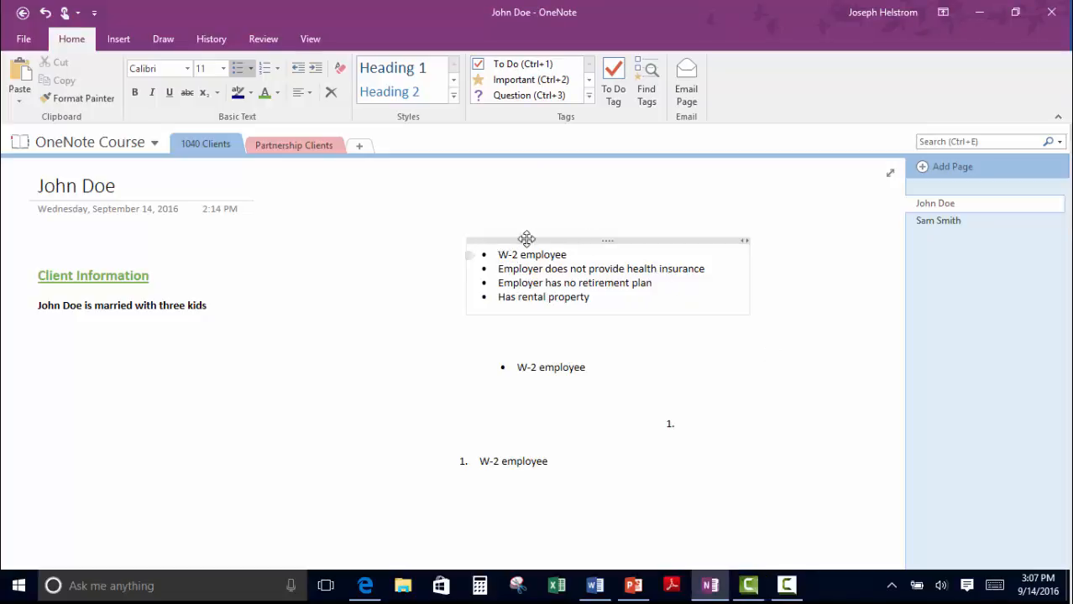
click(529, 70)
click(499, 272)
click(521, 81)
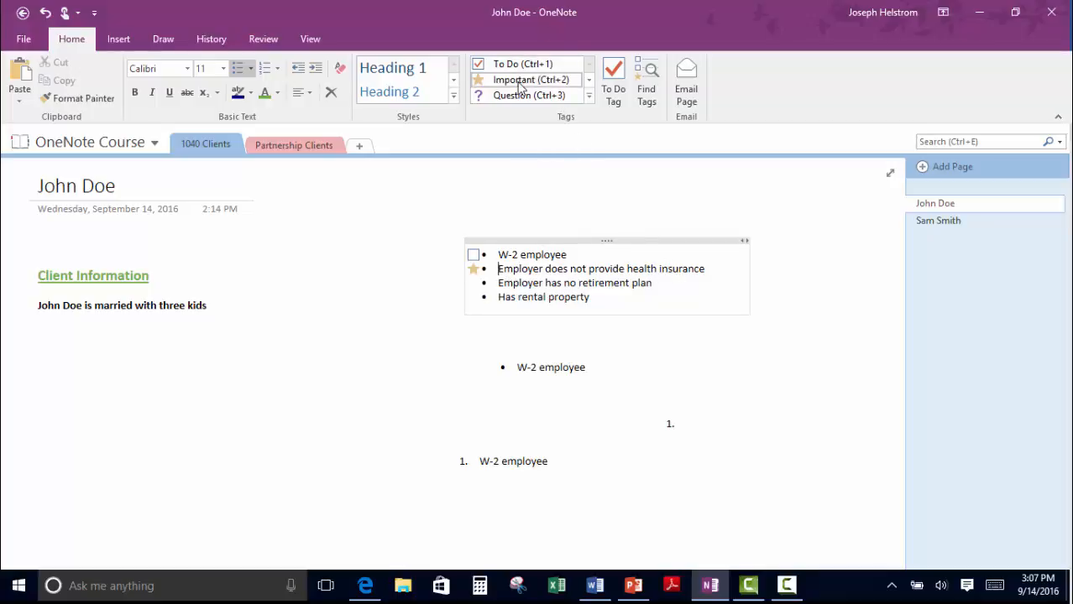
Step: Tag the "Employer has no retirement plan" bullet as a Question
click(500, 285)
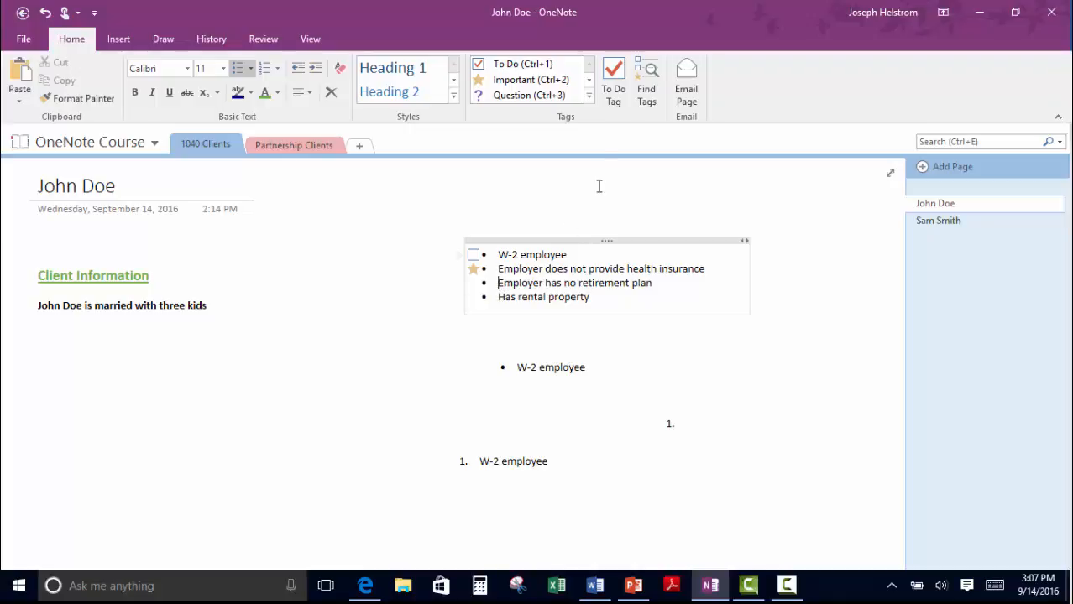
click(590, 81)
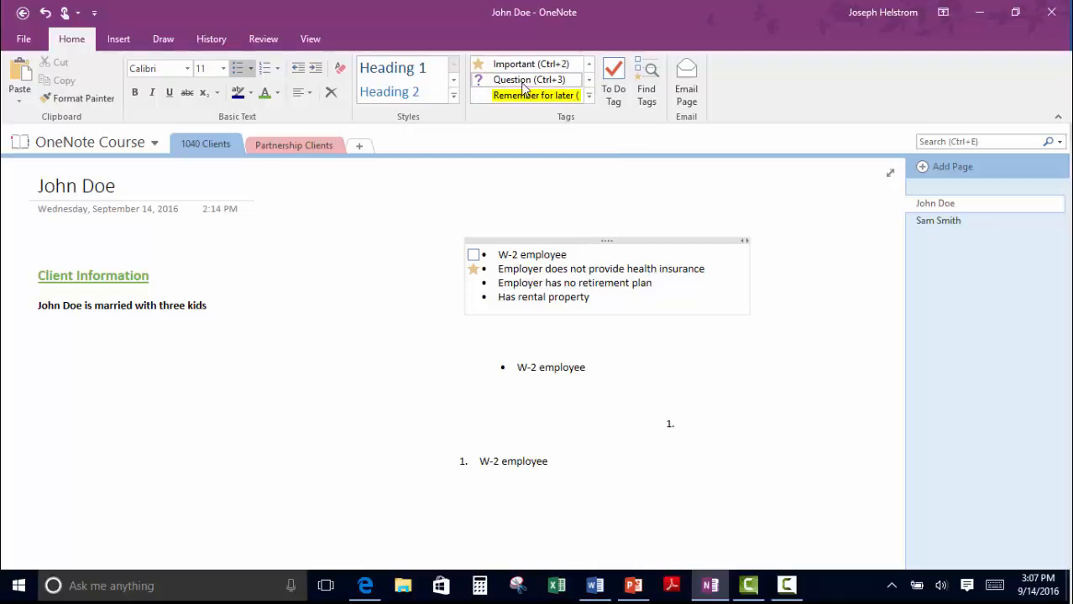
click(529, 81)
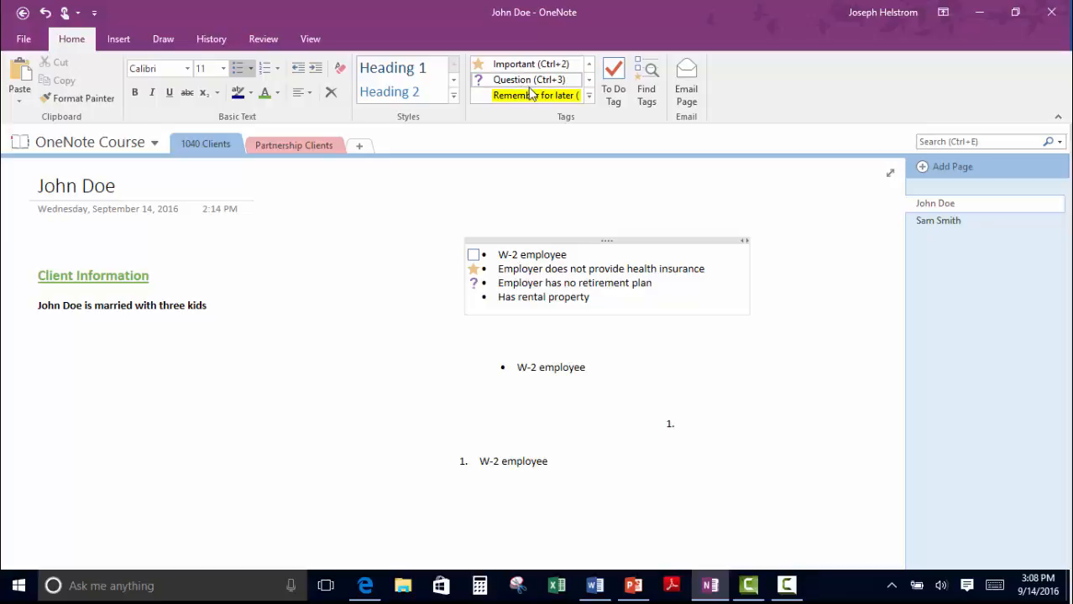
Step: Tag the "Has rental property" bullet as Critical
click(498, 298)
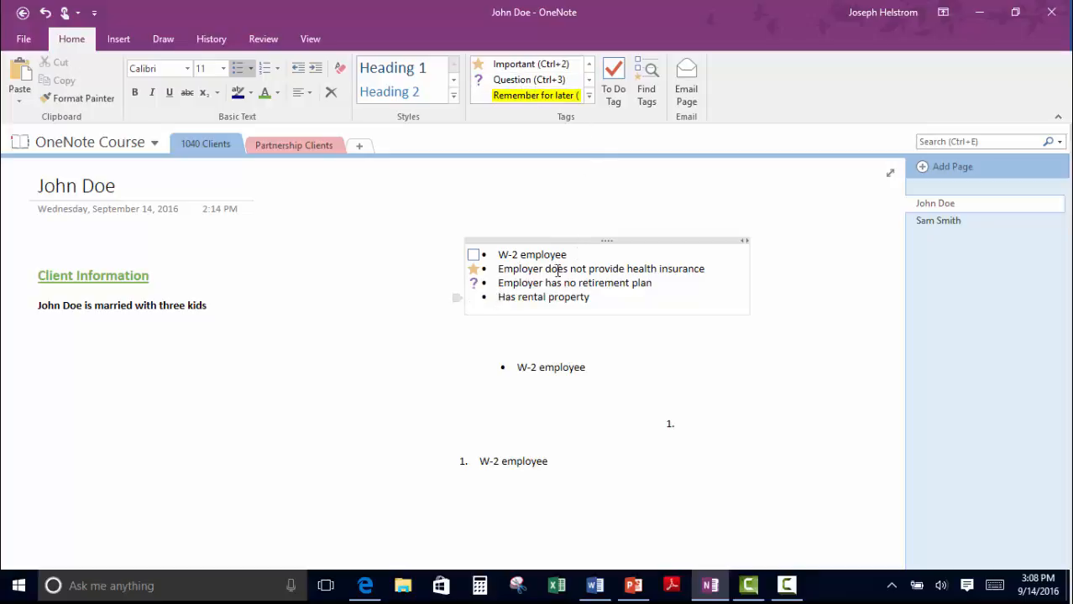
click(590, 81)
click(591, 83)
click(591, 84)
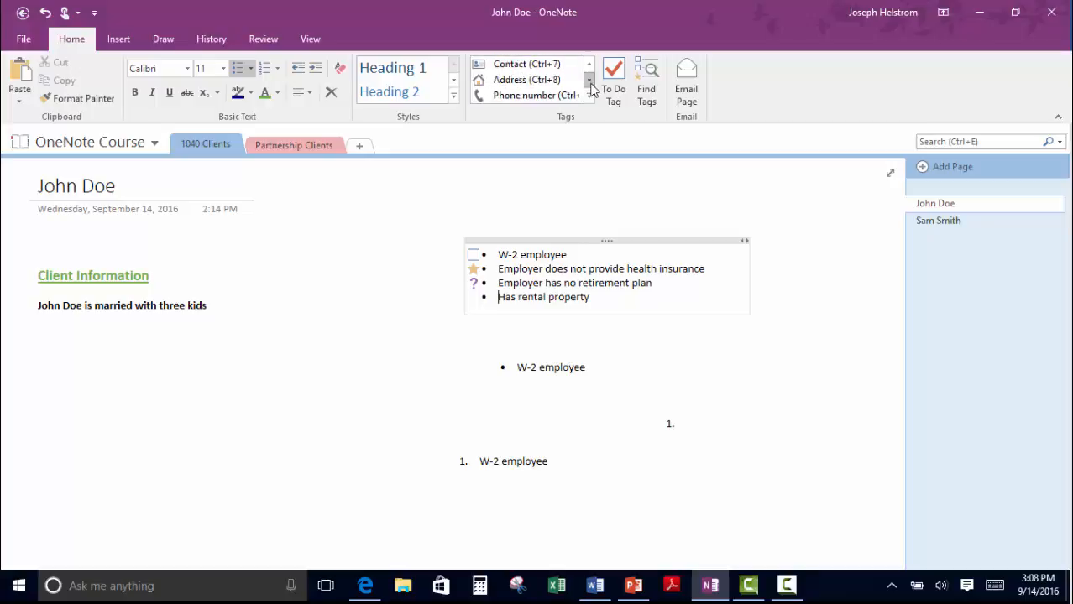
click(591, 84)
click(591, 84)
click(591, 84)
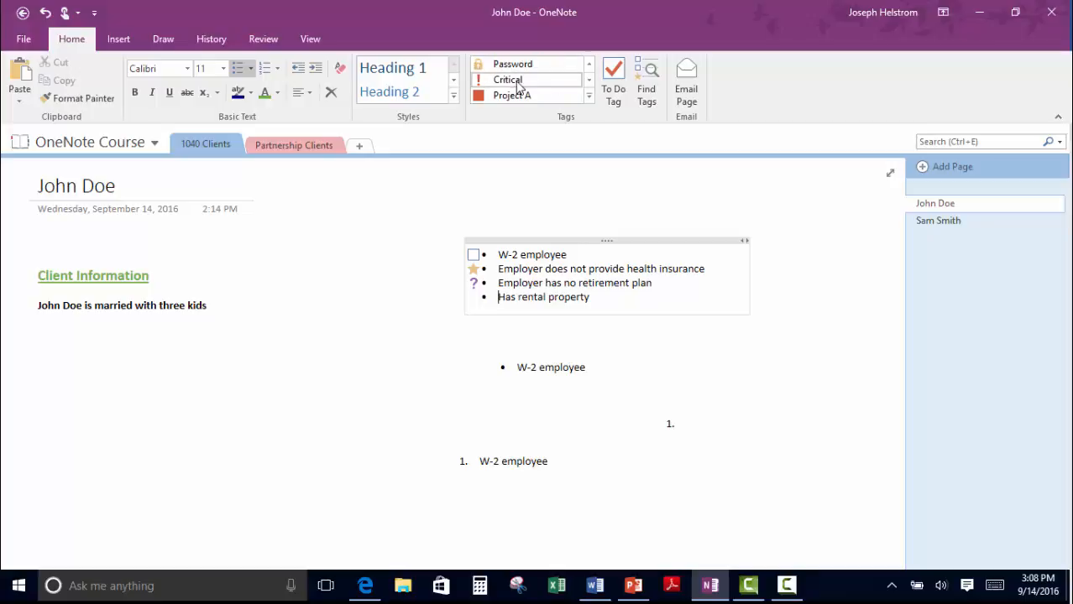
click(516, 84)
Step: Add a second tag, Important, to the "Employer has no retirement plan" bullet
click(590, 65)
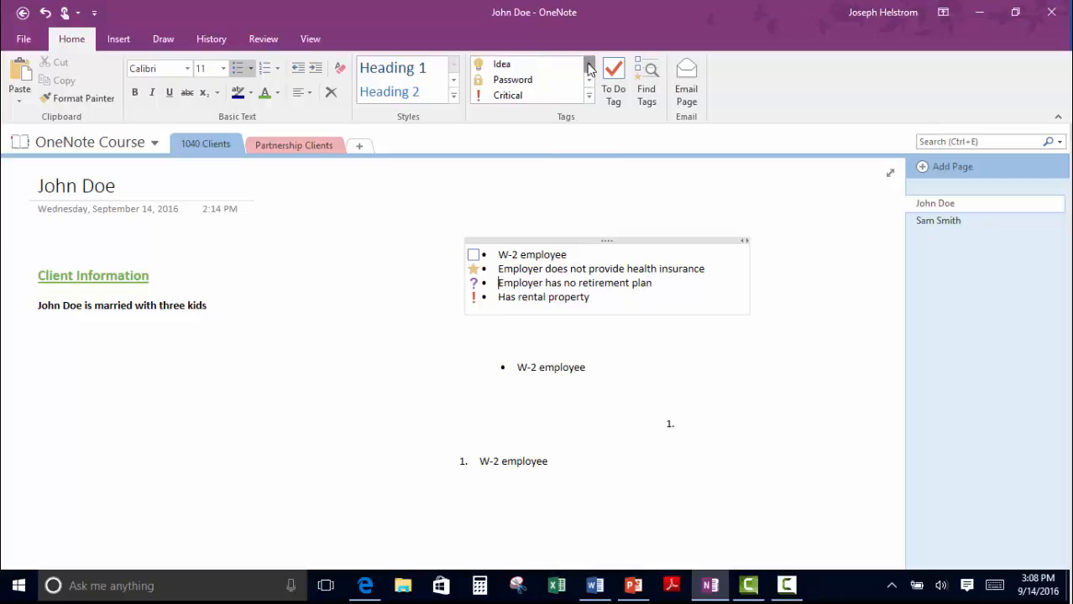
click(589, 65)
click(590, 64)
click(589, 65)
click(589, 64)
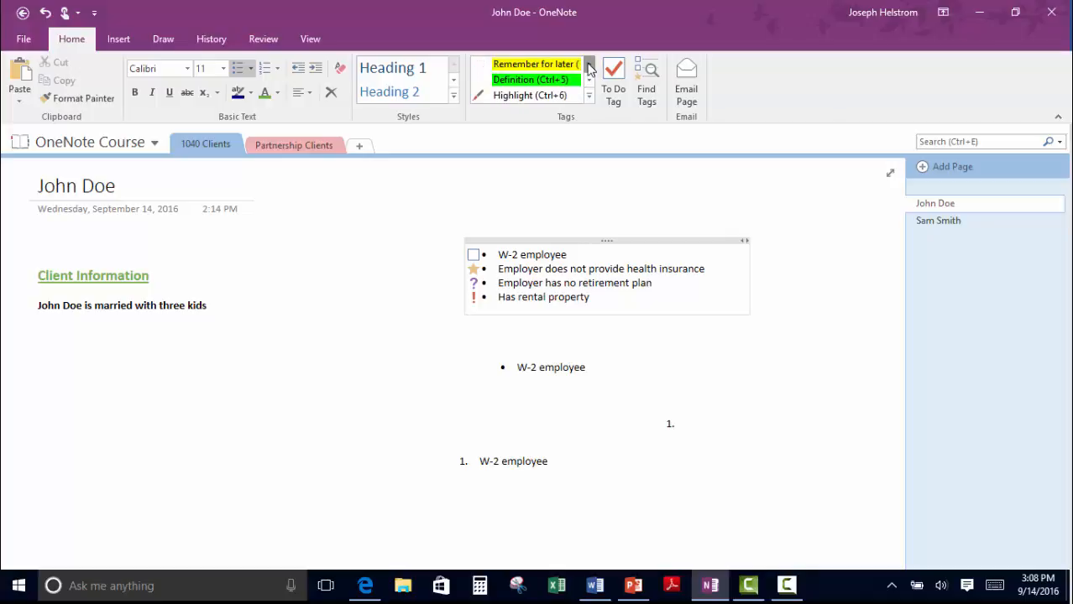
click(589, 64)
click(590, 65)
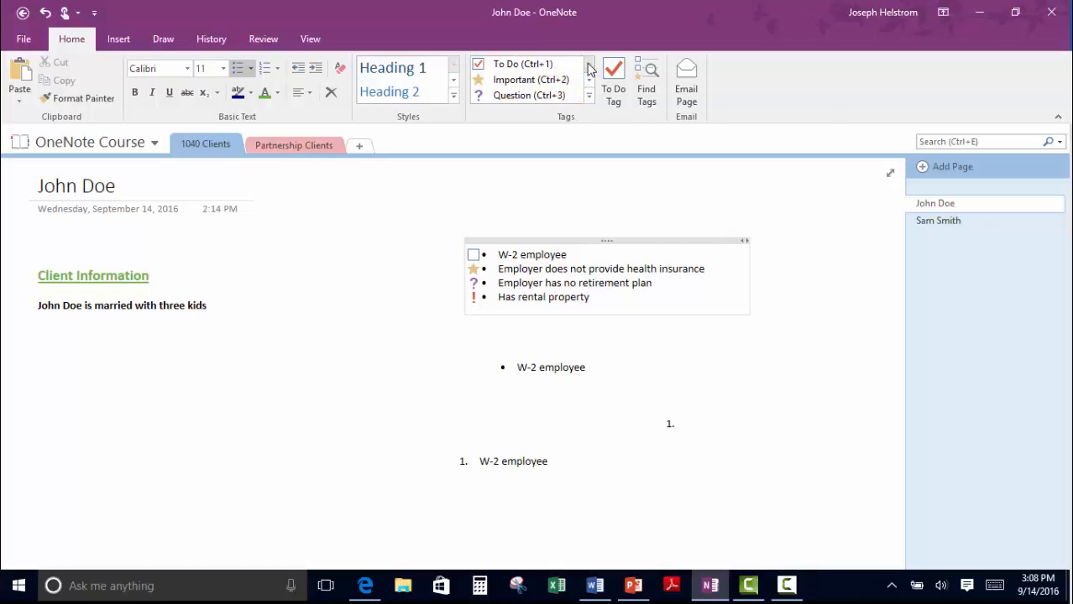
click(515, 84)
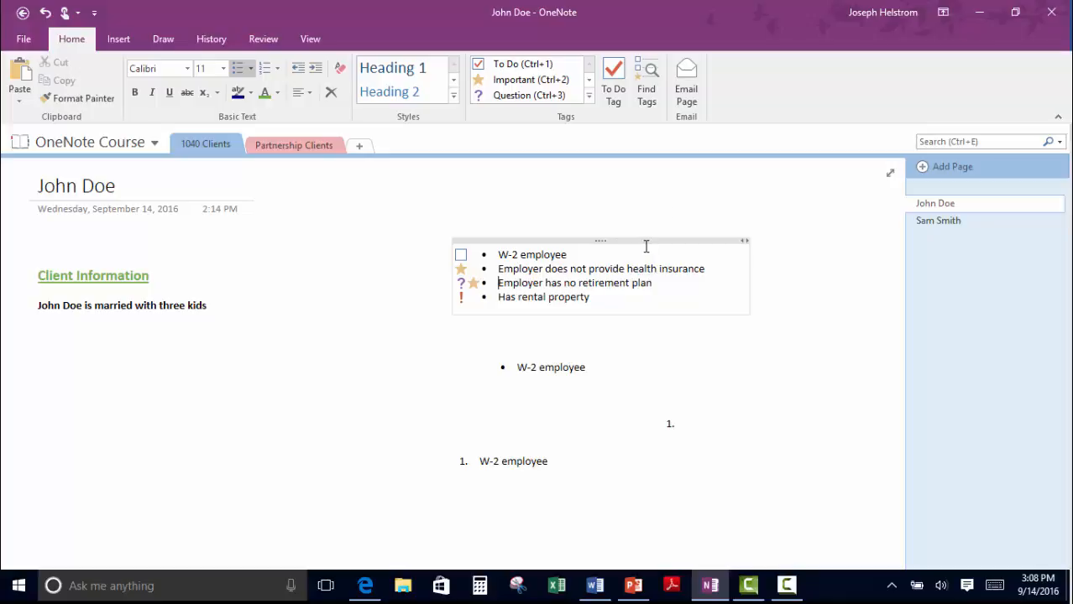
Step: Examine the summary of tagged notes in this notebook, grouped by tag name, and close it
click(648, 94)
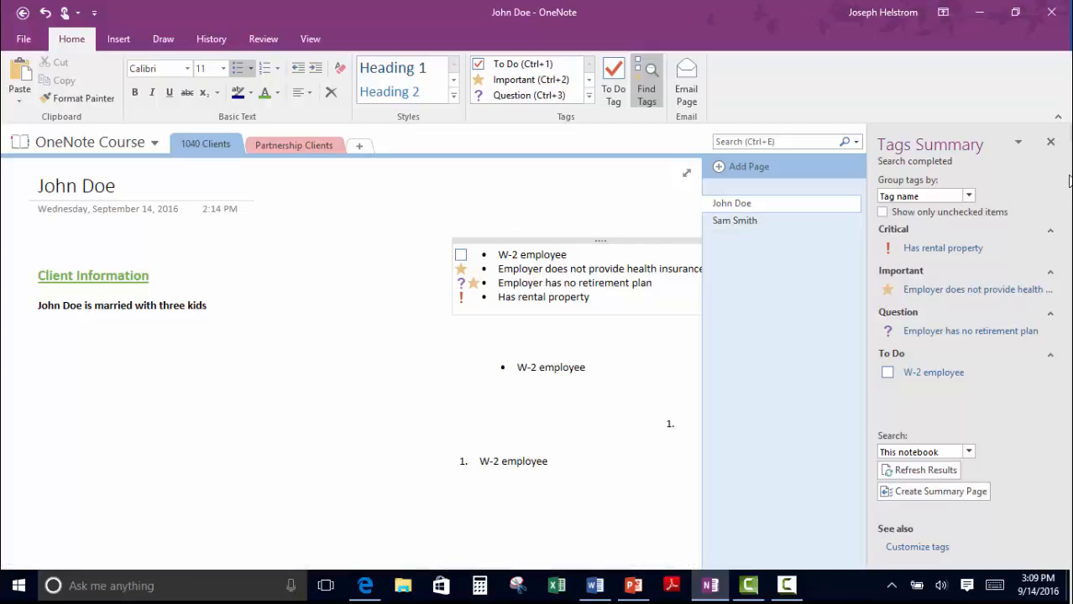
click(1050, 142)
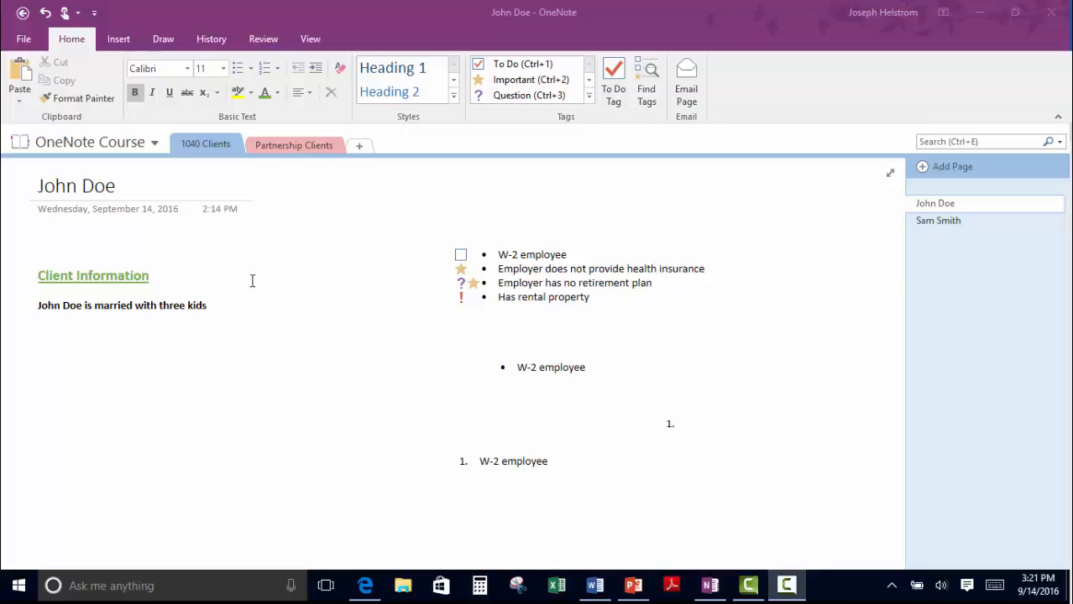
Step: Title the untitled page in the Partnership Clients section "ABC Partnership" and move into the page body
click(323, 146)
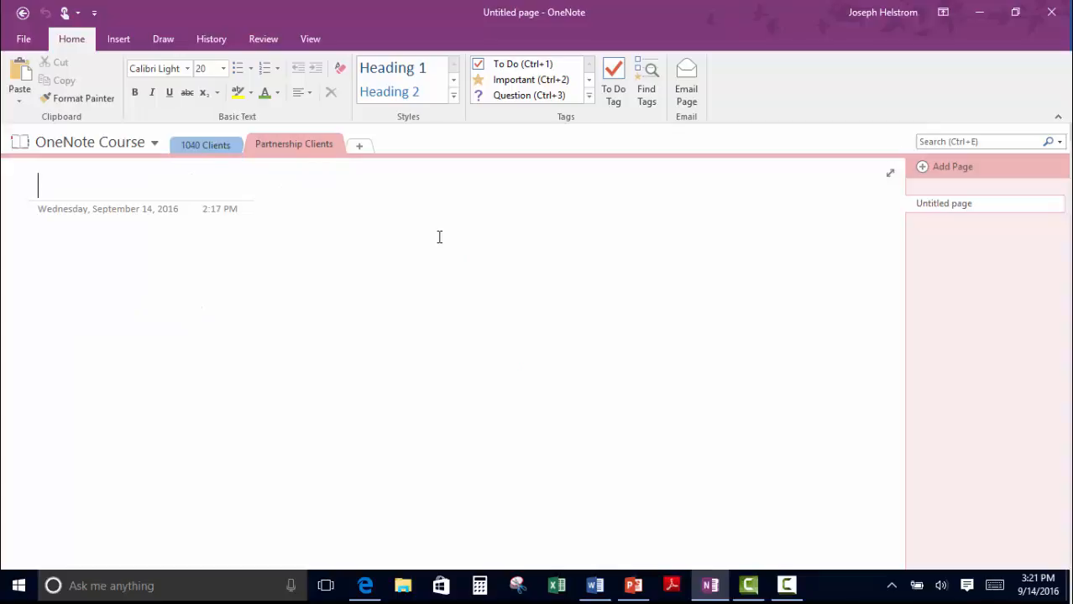
text(ABC Pa)
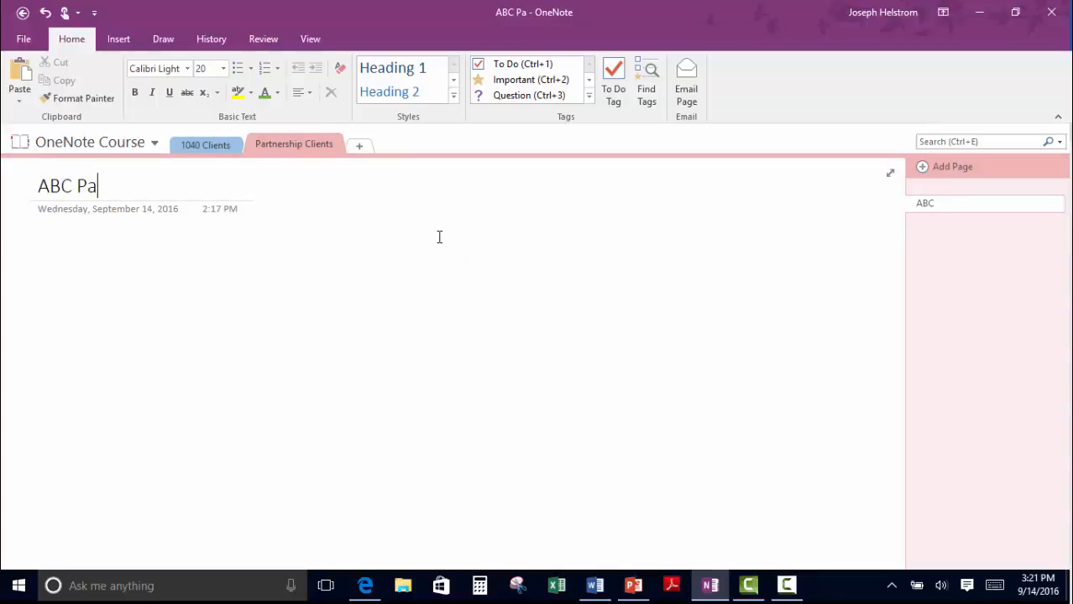
text(rtnership)
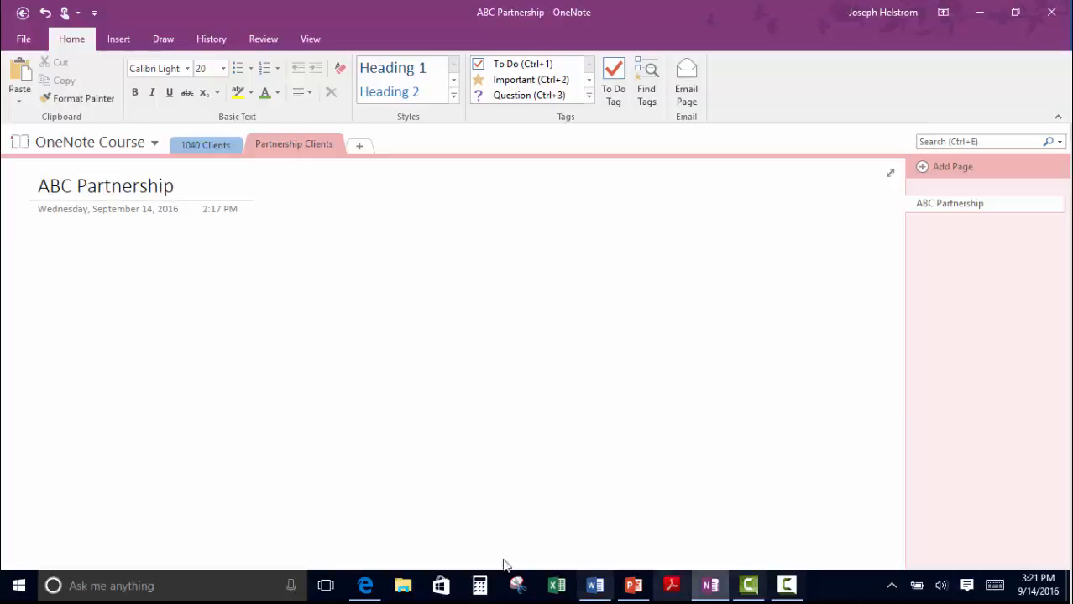
key(Return)
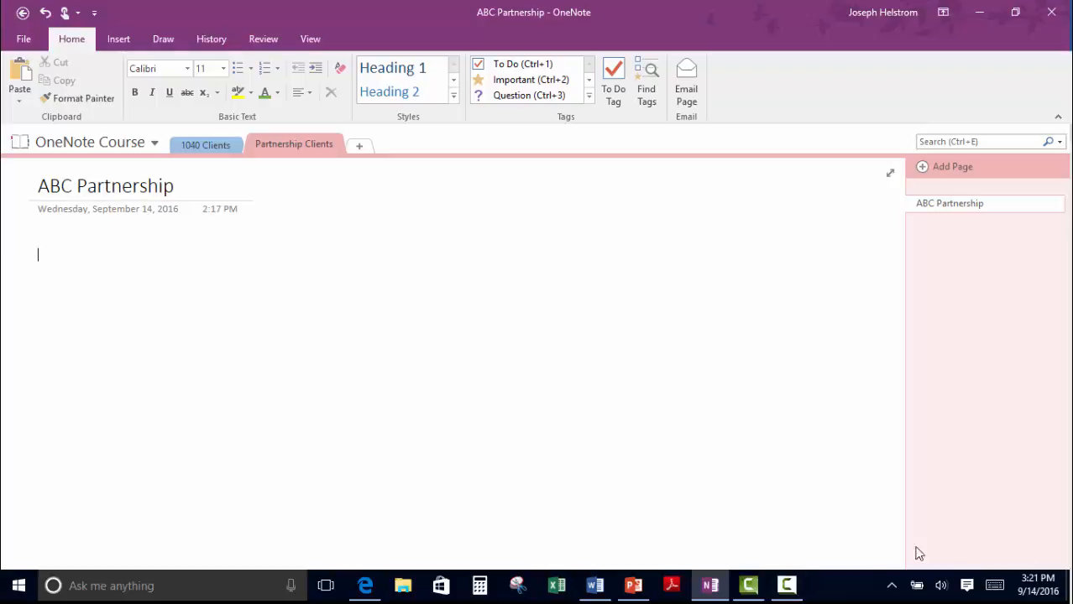
Step: Switch to the IRS Publication 541 page in Edge and copy the whole "Transactions Between Partnership and Partners" passage, up to Guaranteed Payments
mouse_move(366, 592)
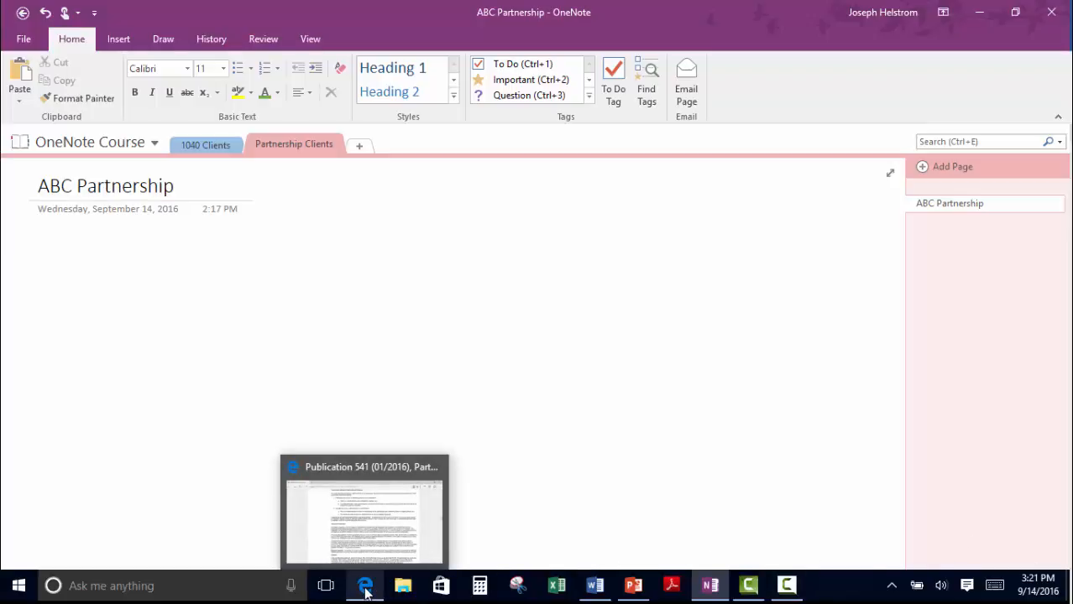
click(366, 588)
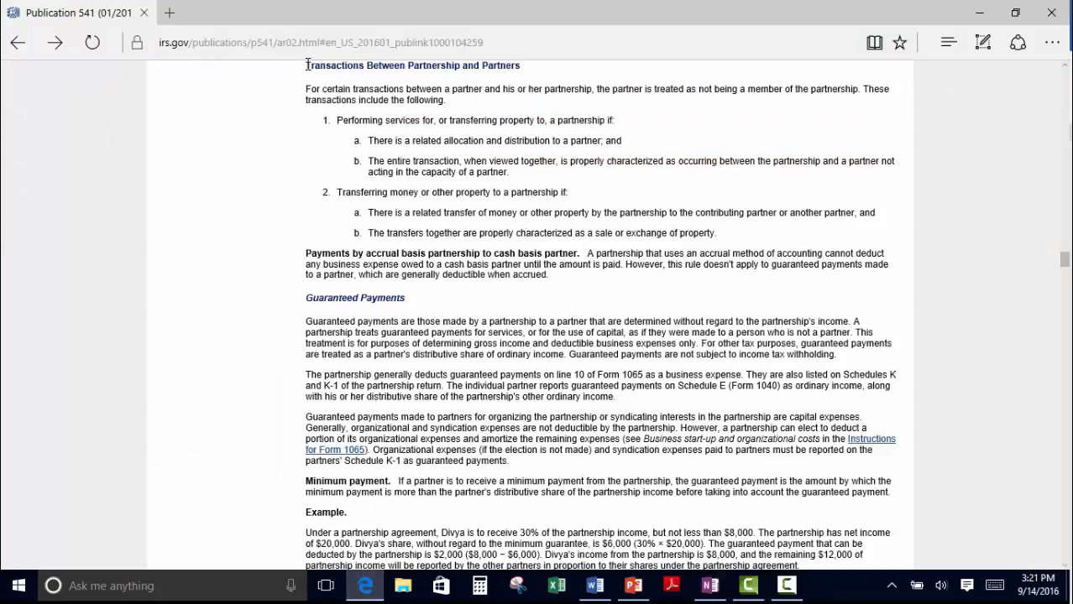
drag(307, 65, 563, 282)
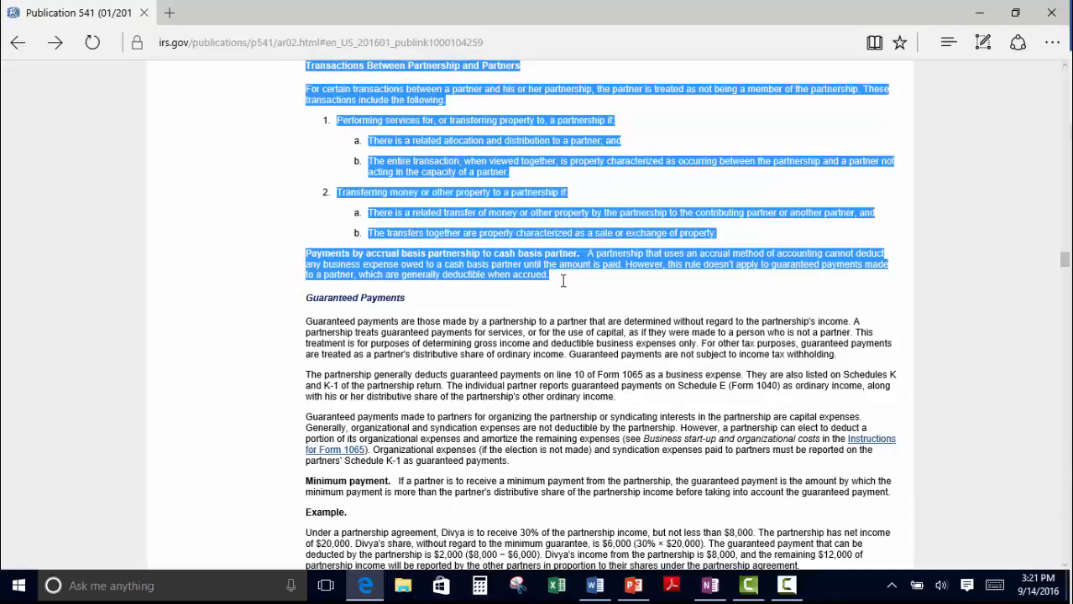
right_click(418, 85)
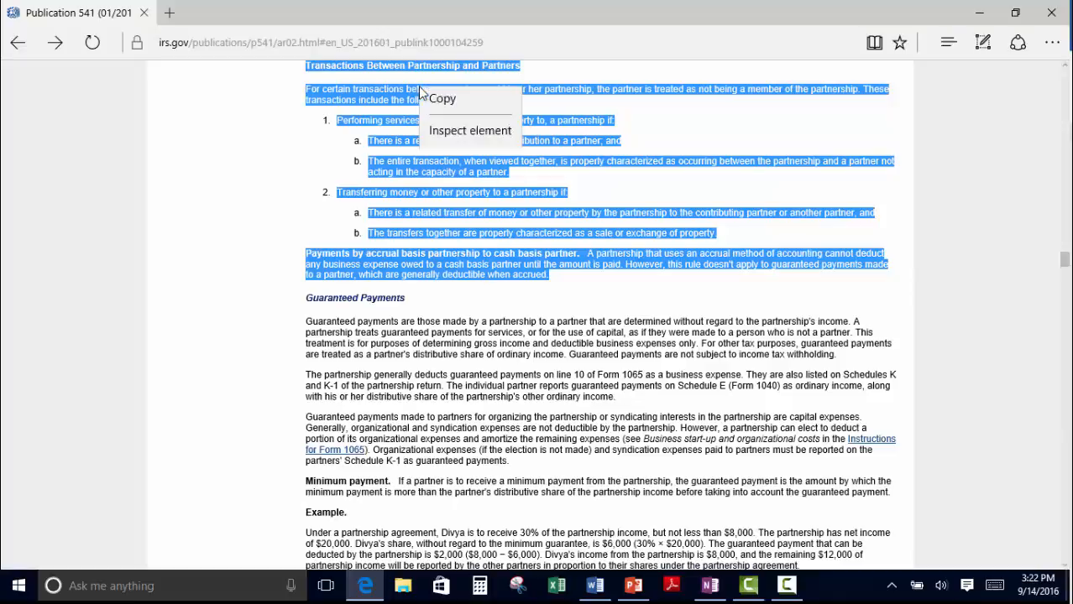
click(443, 163)
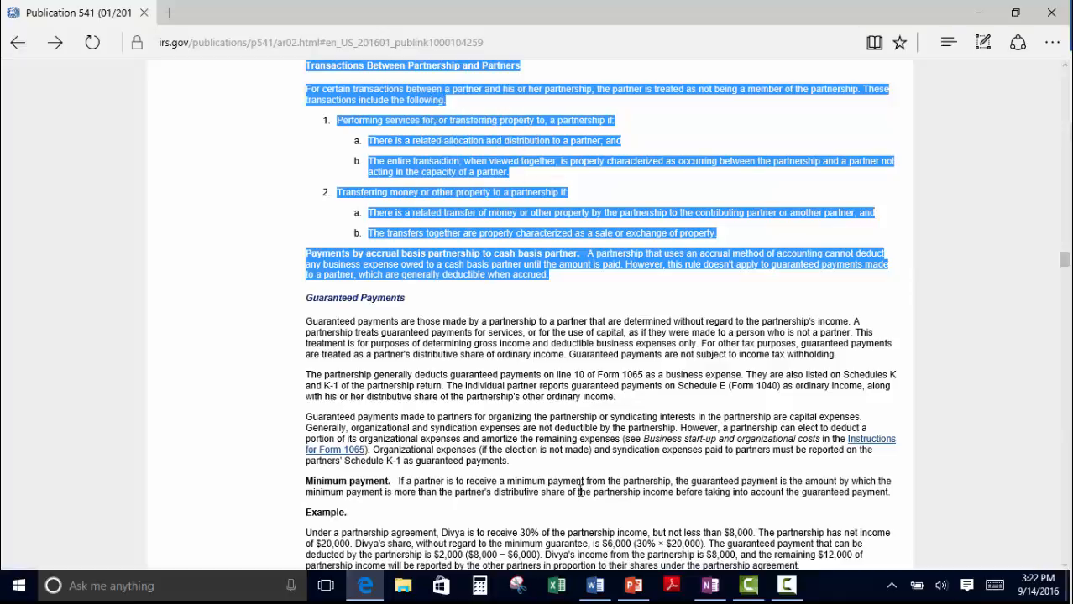
Step: Return to OneNote and paste the copied IRS passage below the ABC Partnership title, keeping its source formatting
click(709, 586)
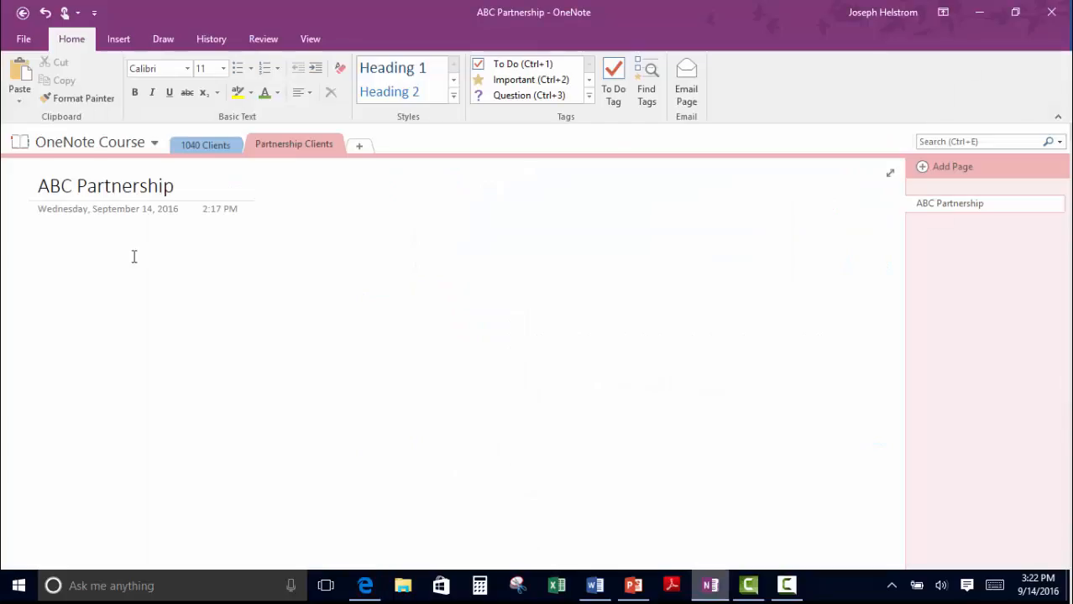
right_click(47, 256)
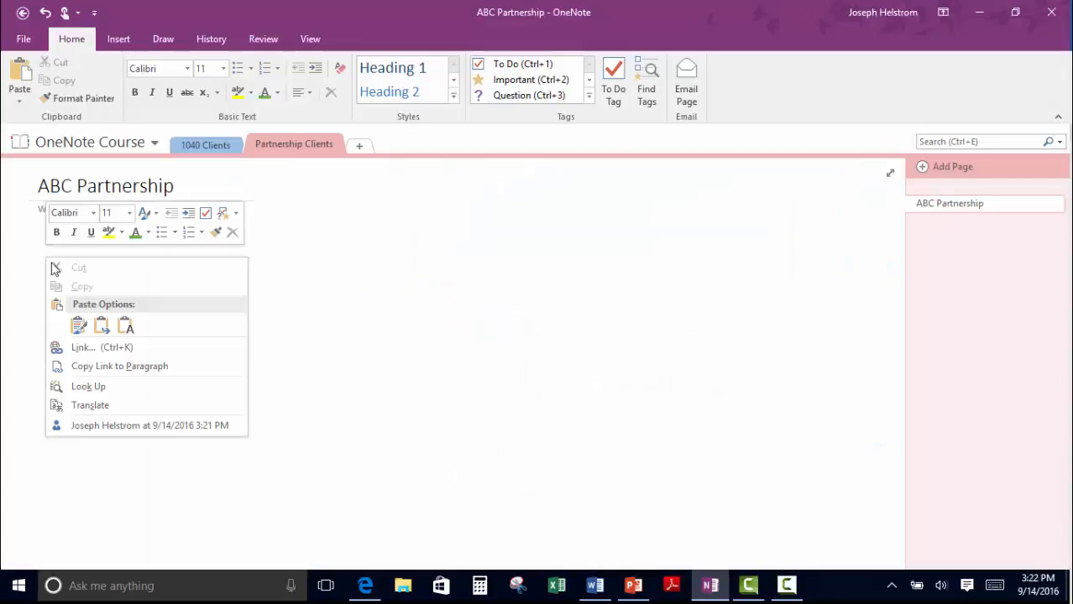
click(78, 326)
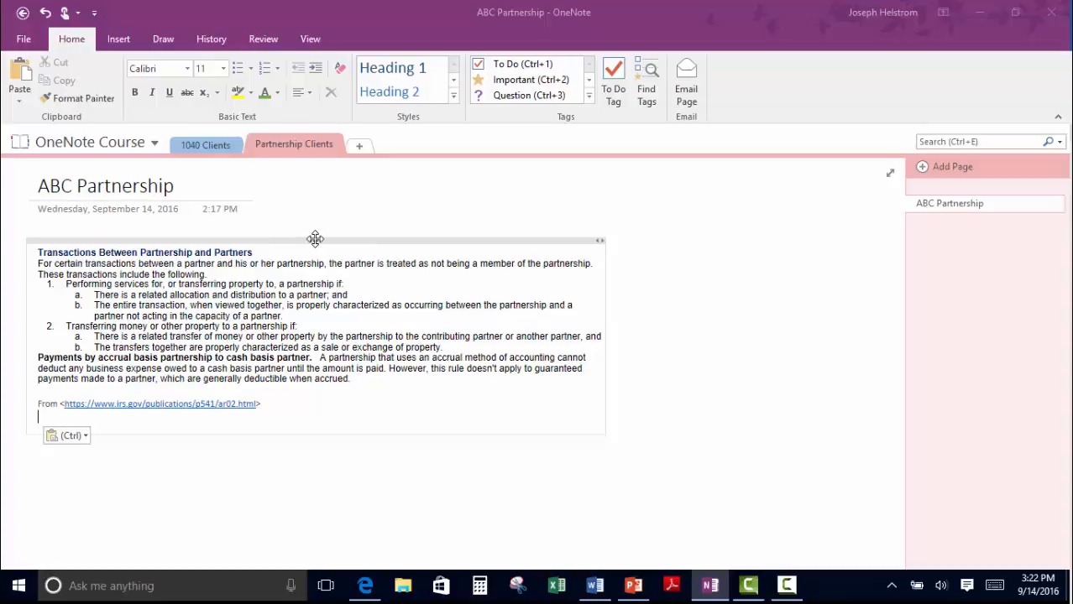
mouse_move(315, 239)
mouse_down()
mouse_move(312, 262)
mouse_move(314, 239)
mouse_up()
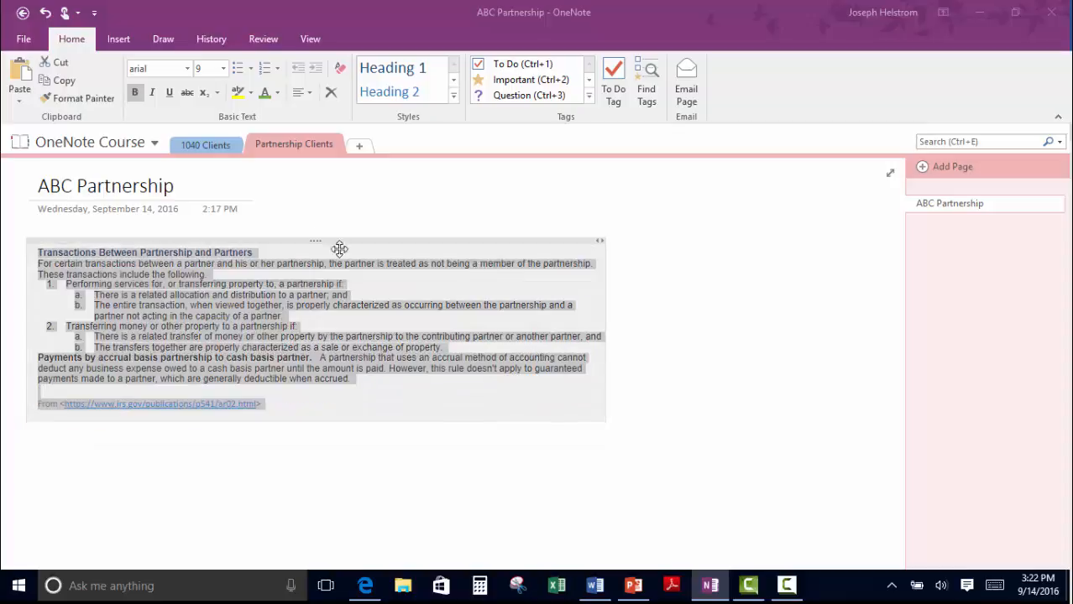
click(393, 409)
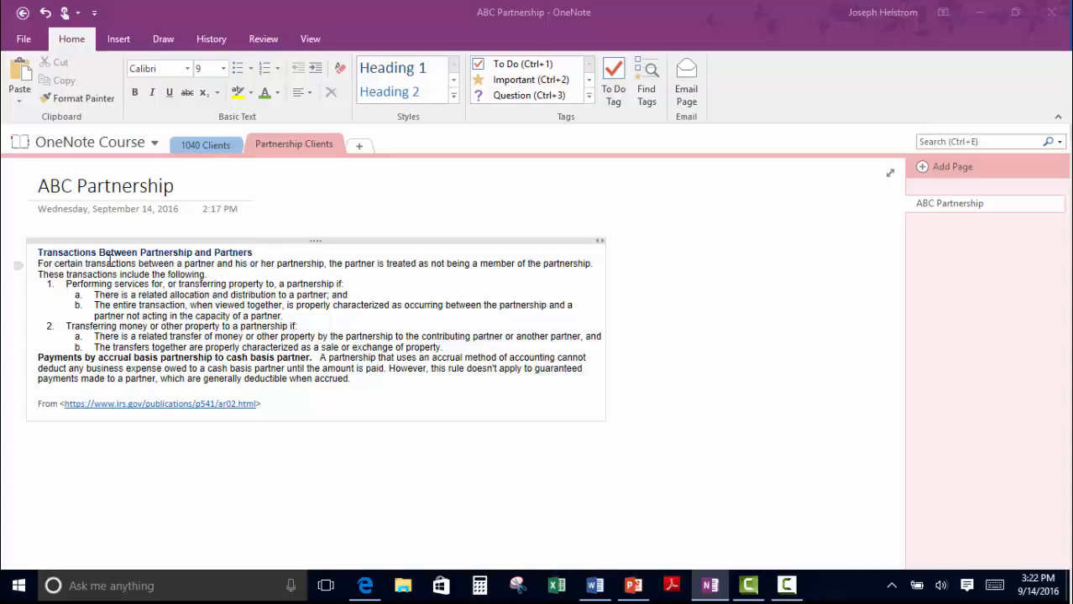
Step: Highlight numbered item 1 and its sub-items a and b in the pasted passage in yellow
drag(76, 287, 321, 321)
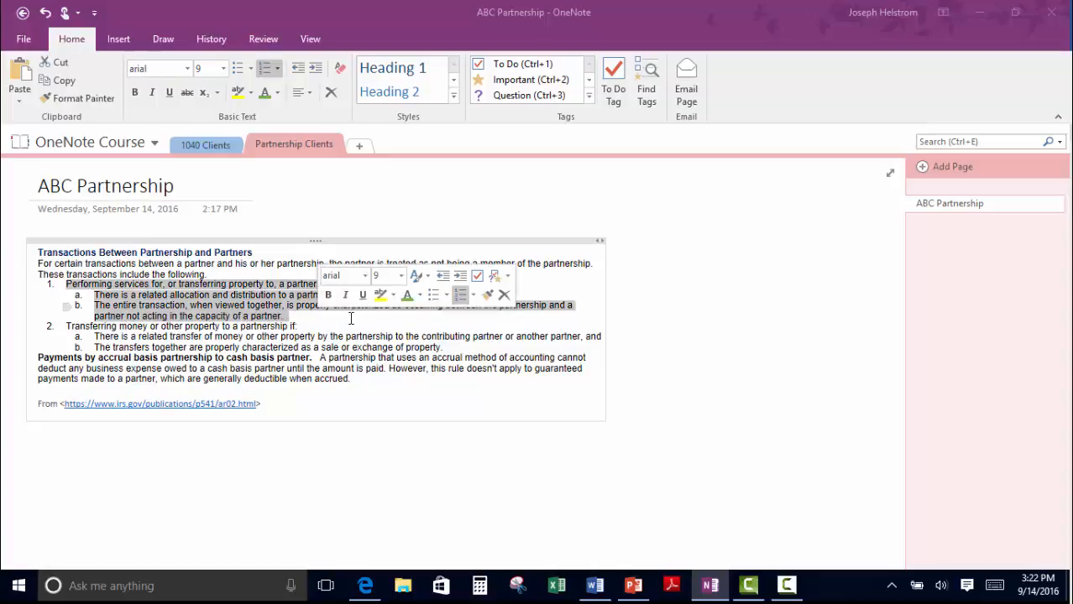
click(238, 94)
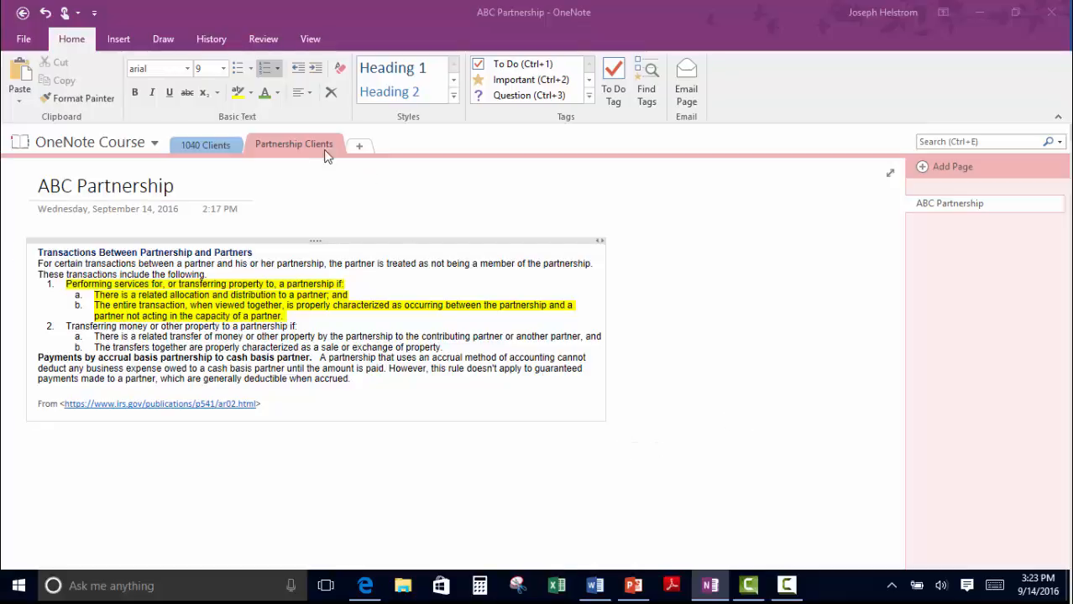
click(250, 96)
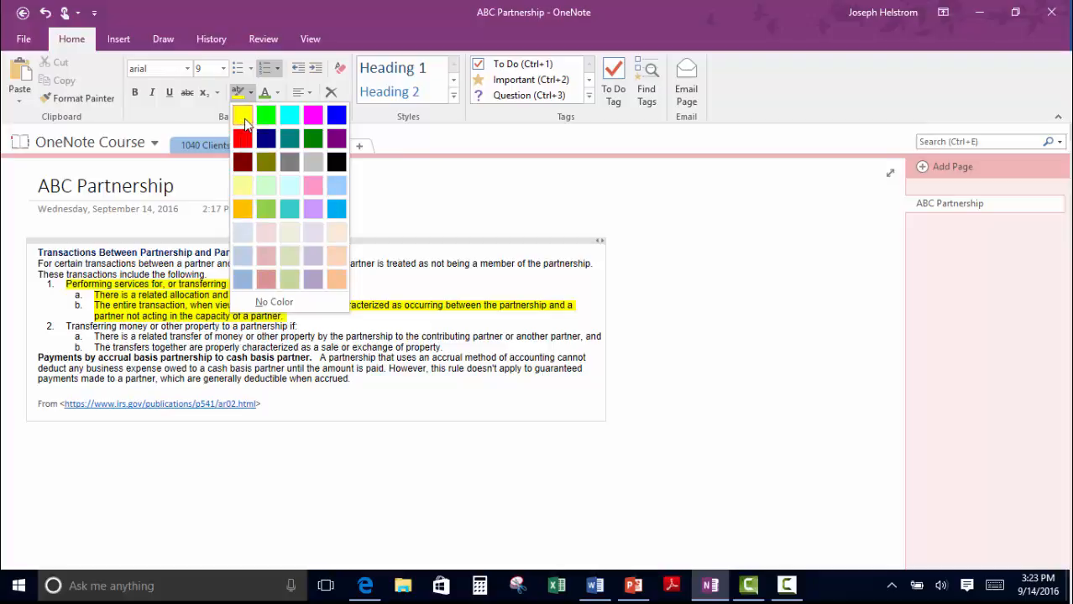
click(243, 118)
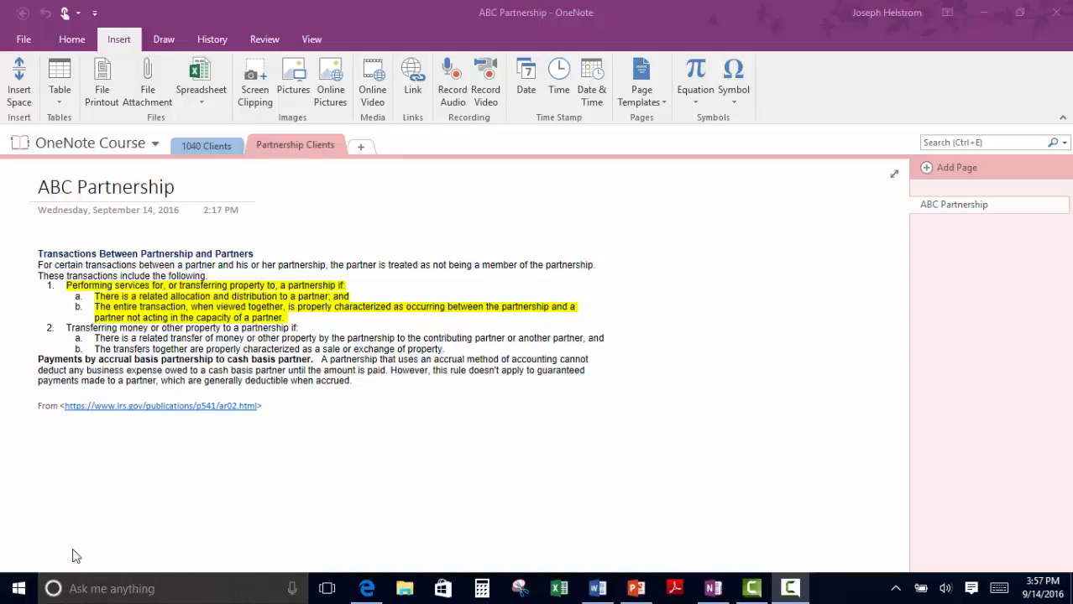
Step: Insert a file printout of the Word Example document in the page body below the pasted IRS passage
click(23, 568)
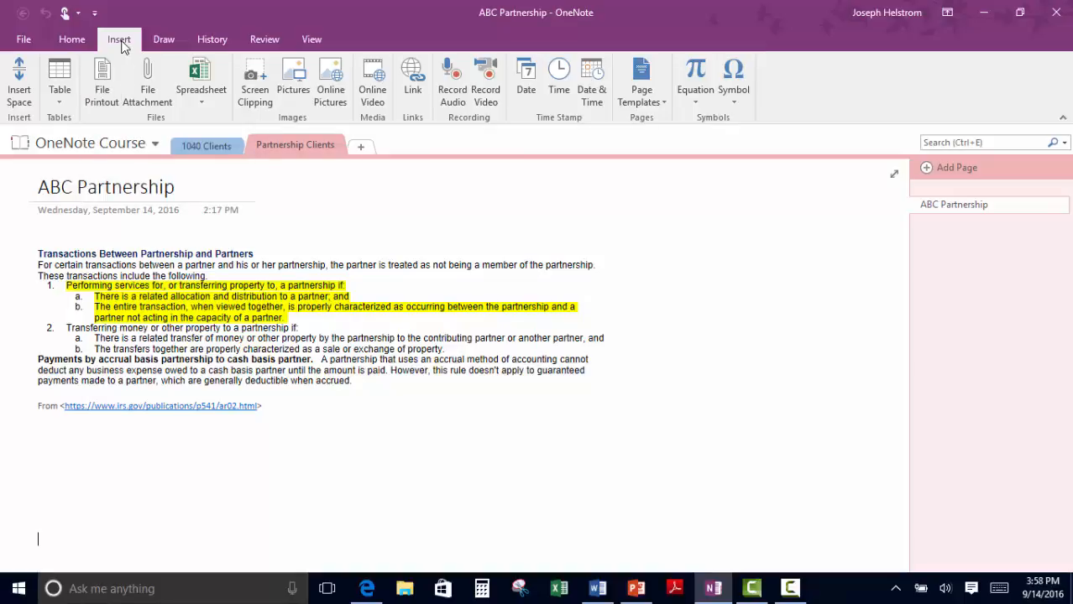
click(99, 102)
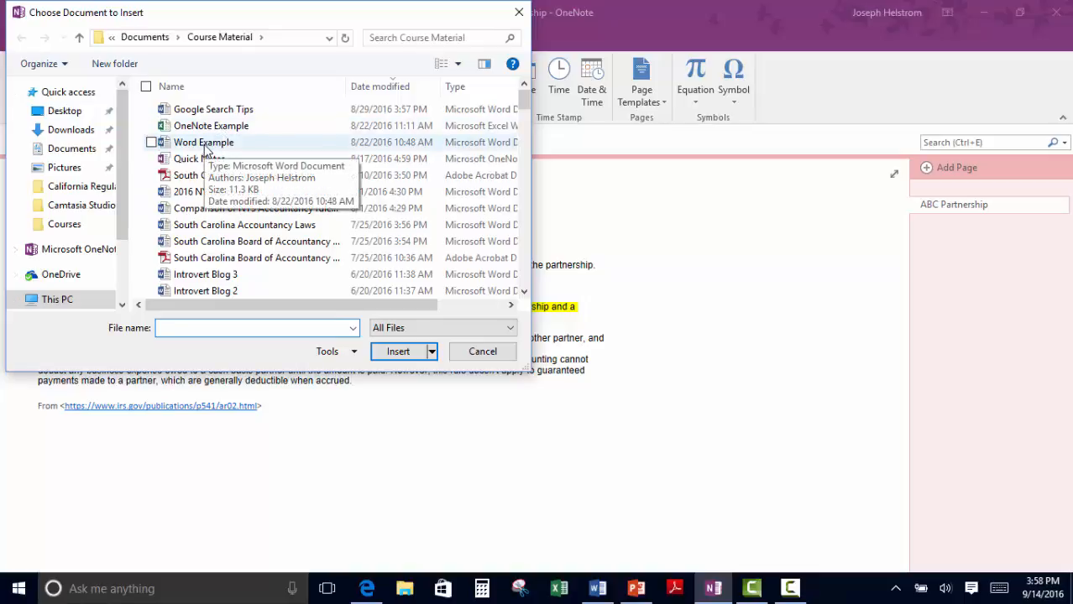
click(205, 145)
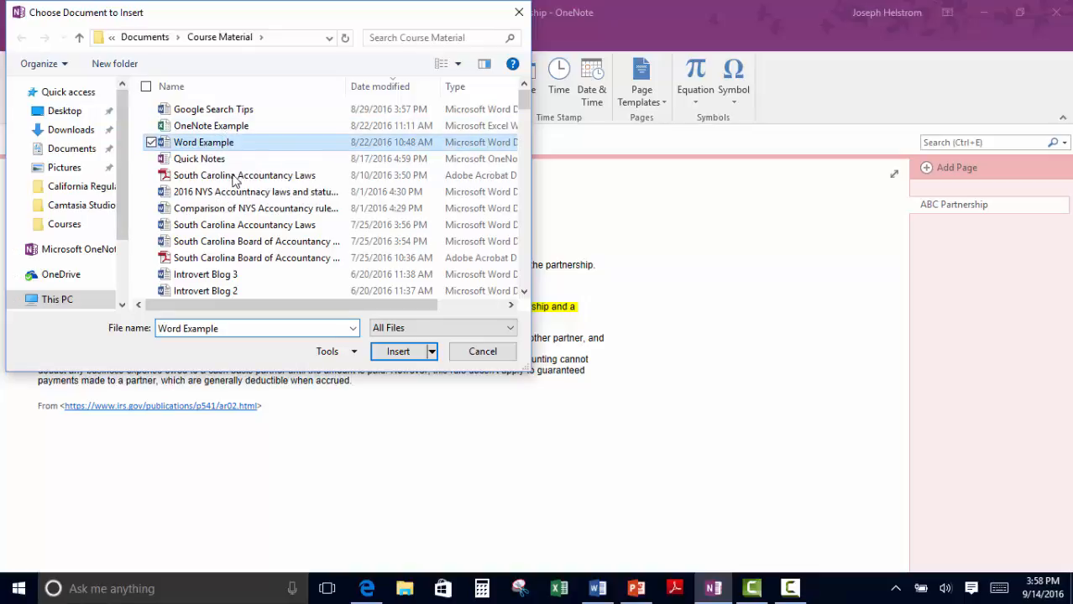
click(401, 355)
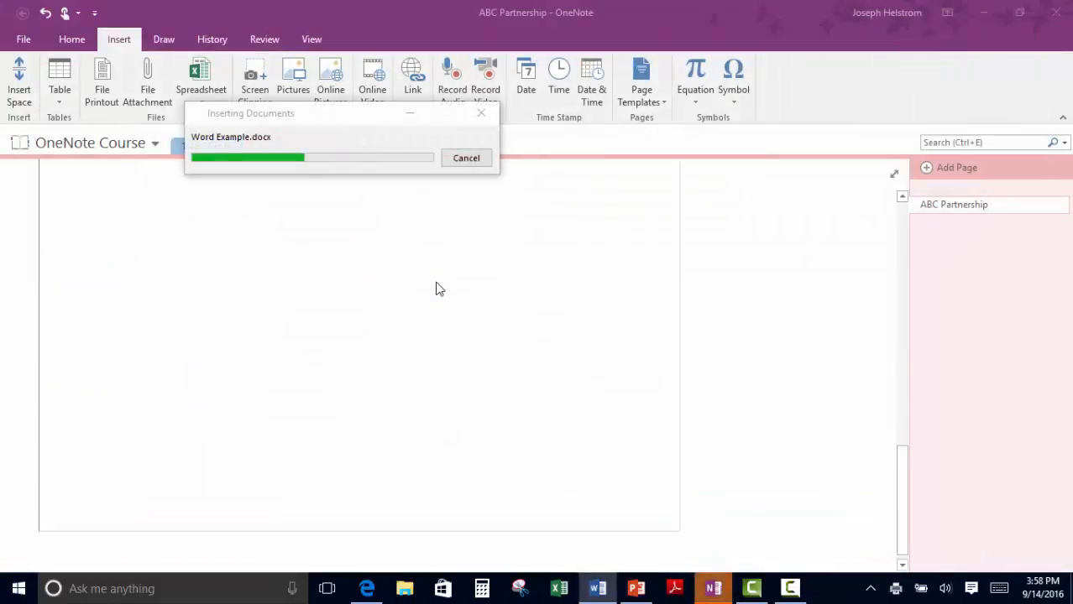
drag(902, 461, 857, 318)
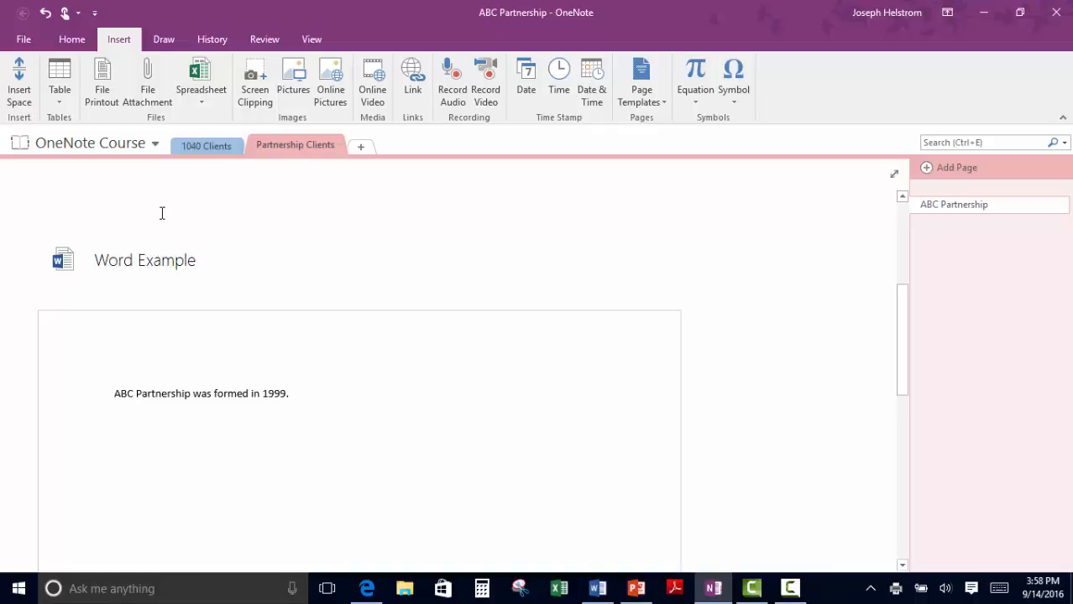
mouse_move(120, 259)
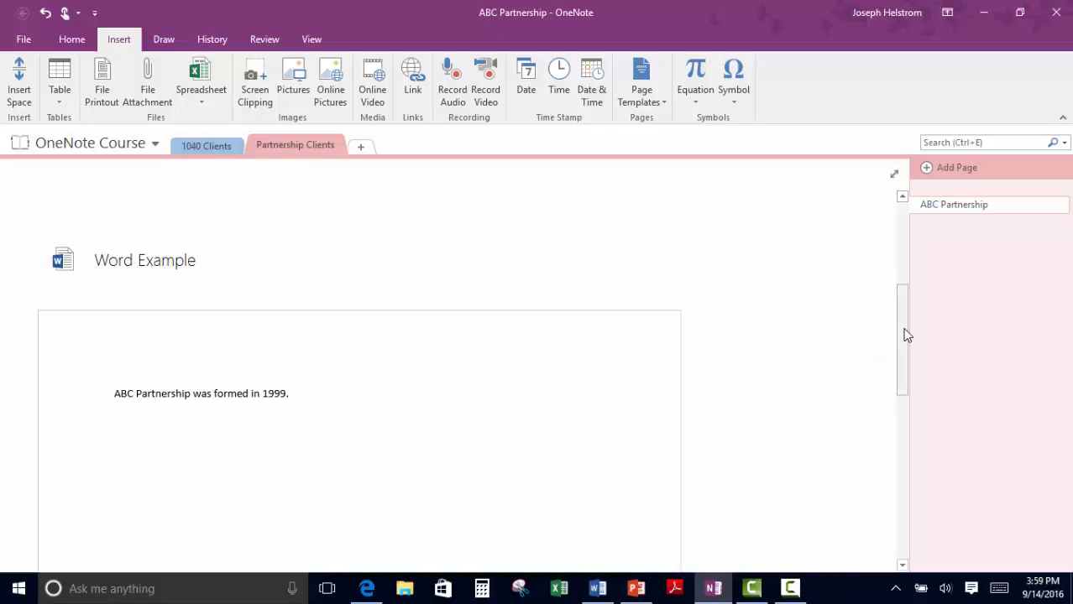
Step: Shorten the Word Example printout image by moving its bottom edge up, and lengthen it again slightly
drag(906, 336, 855, 510)
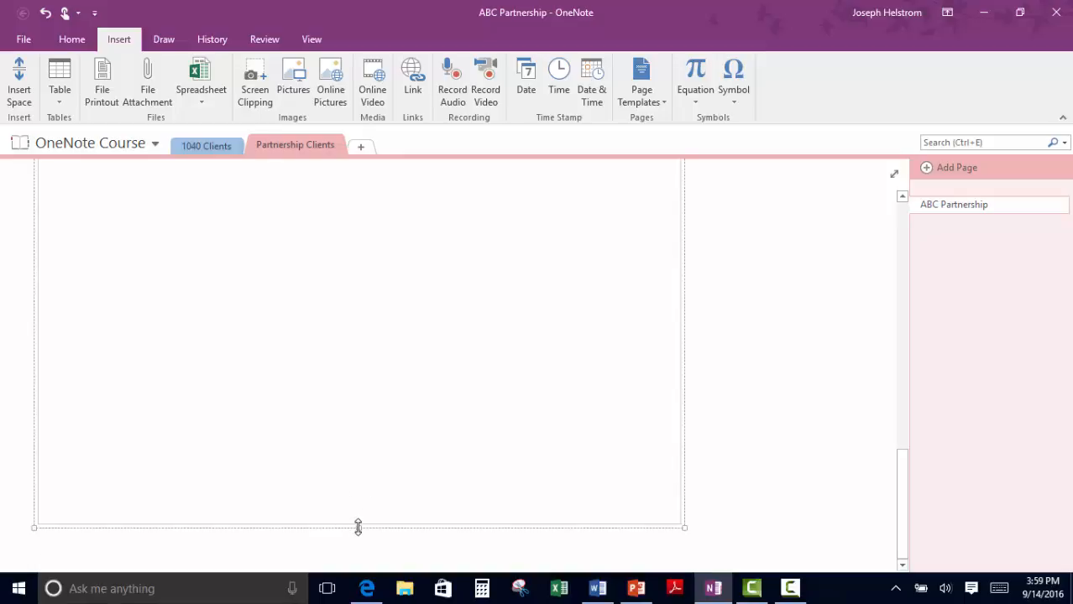
drag(355, 523, 374, 227)
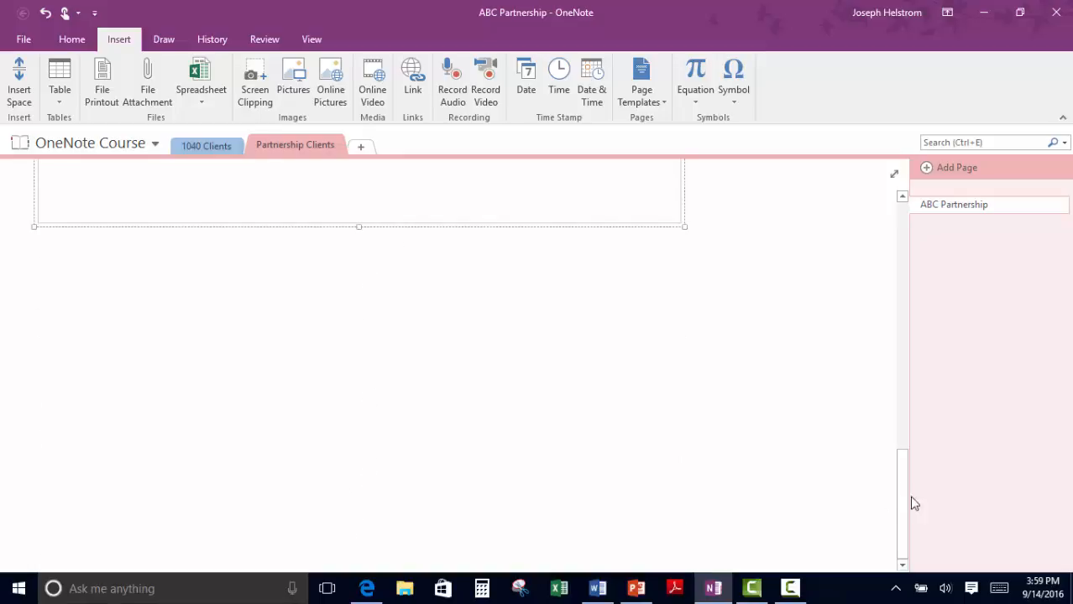
drag(900, 491, 923, 367)
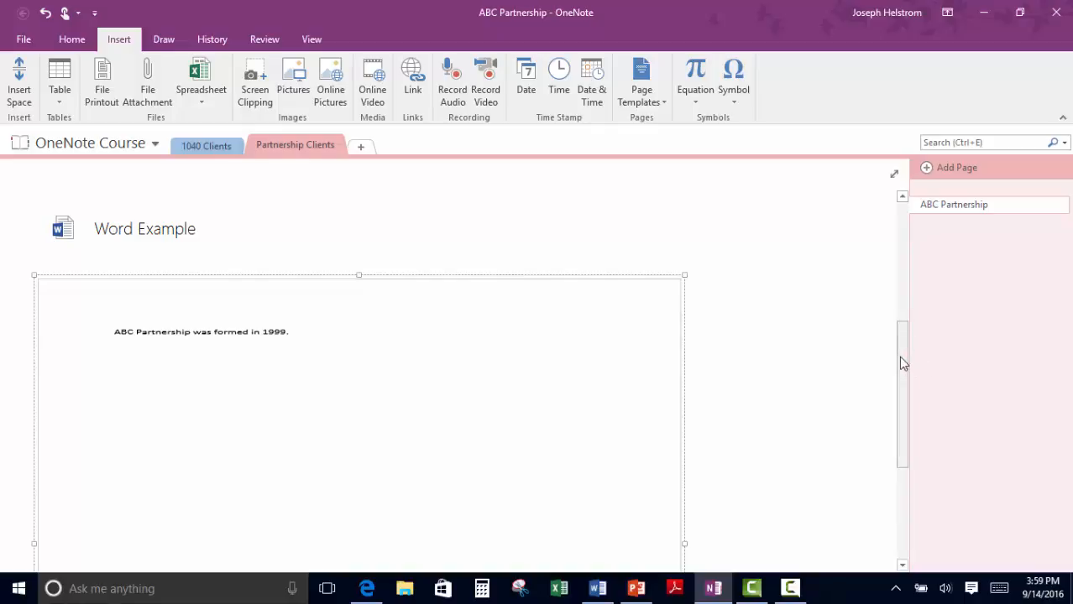
drag(904, 362, 913, 520)
drag(358, 544, 359, 571)
drag(900, 501, 917, 366)
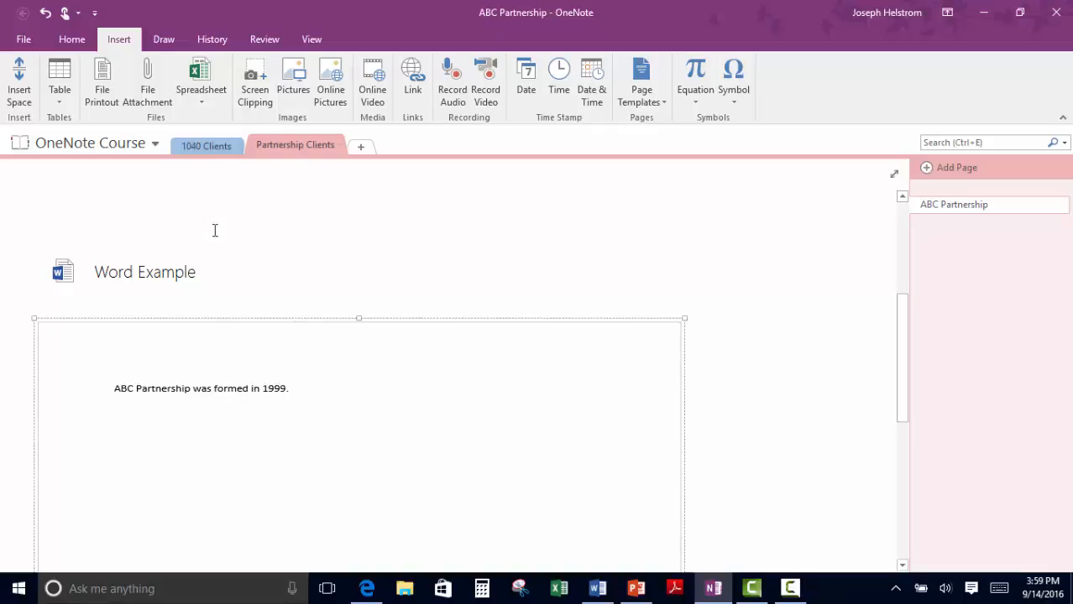
Step: Undo both resizings of the printout and the insertion of the Word Example printout
click(45, 14)
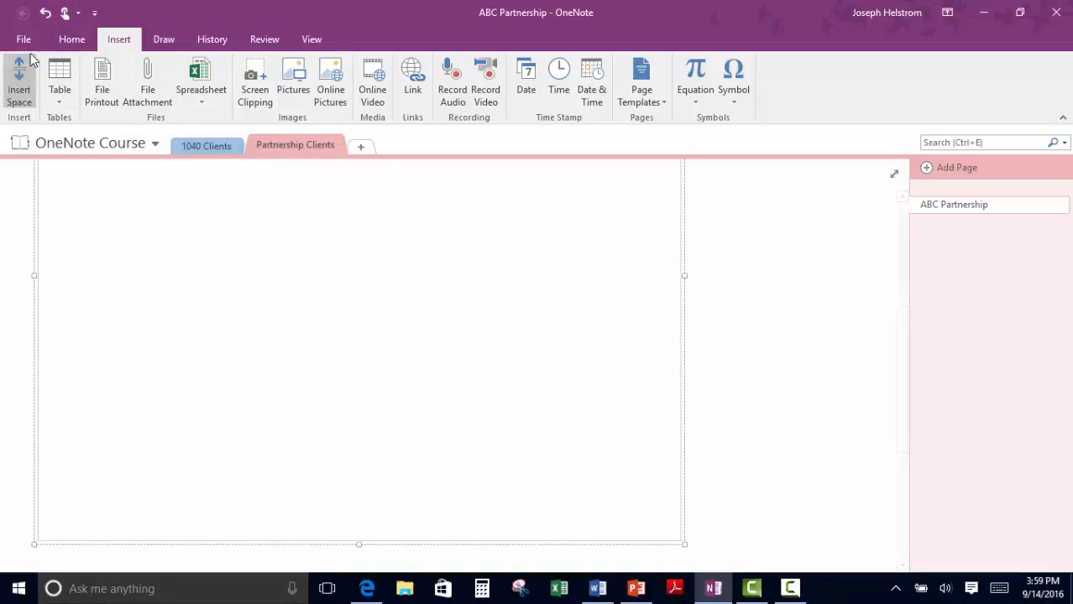
click(46, 14)
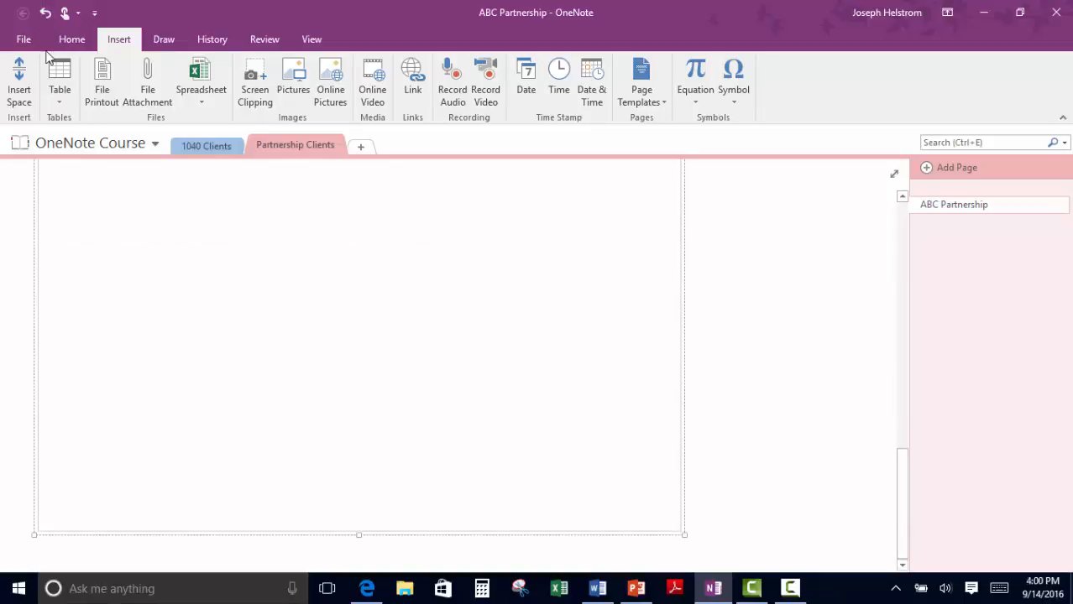
click(47, 13)
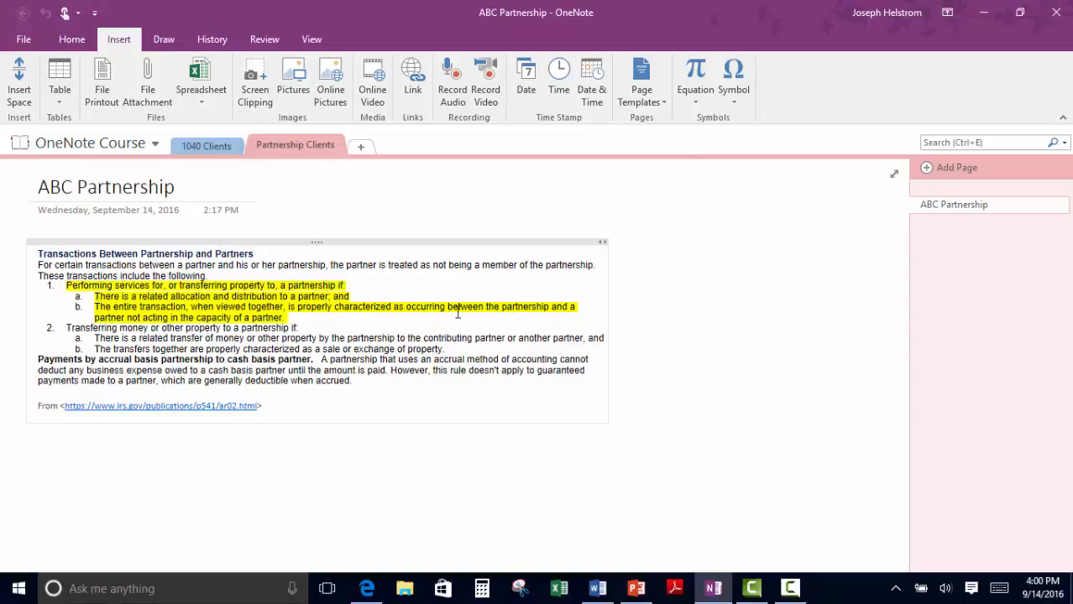
Step: Insert the Word Example document on the ABC Partnership page as an attached file instead of a printout
click(148, 98)
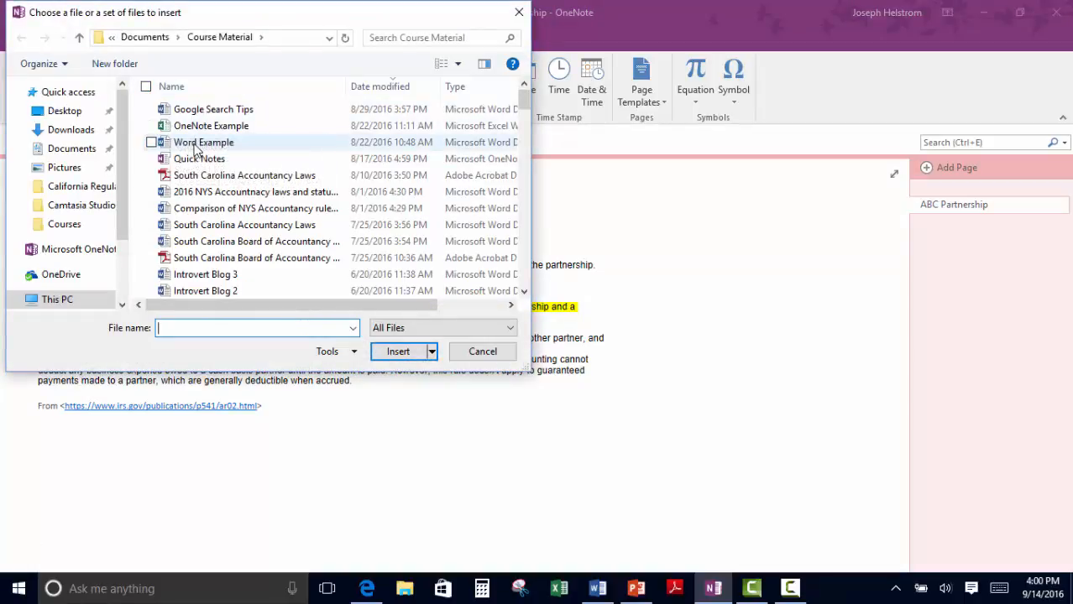
click(193, 143)
click(398, 354)
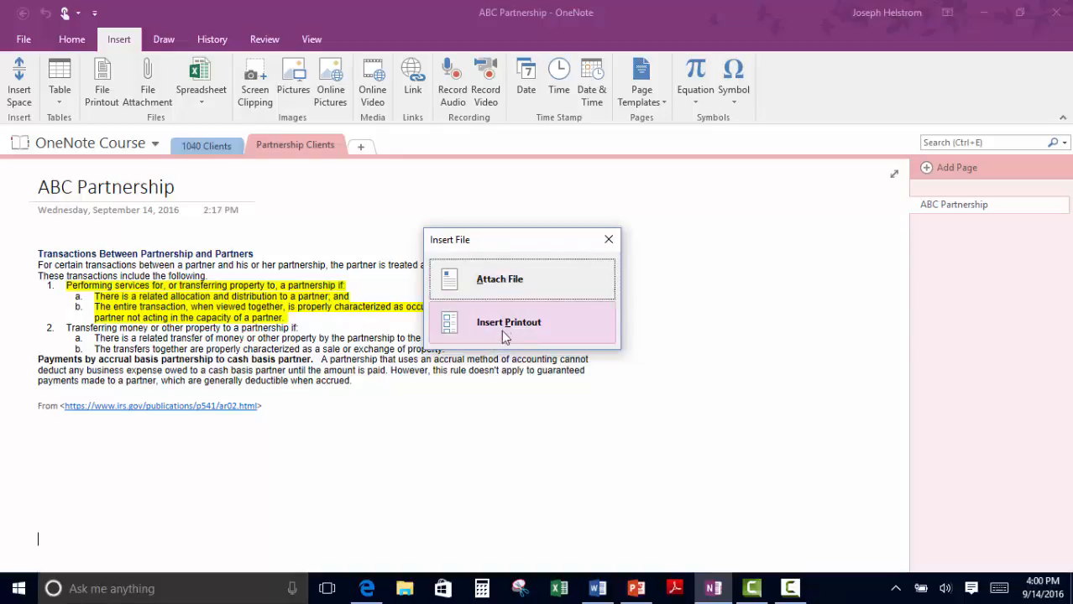
click(515, 282)
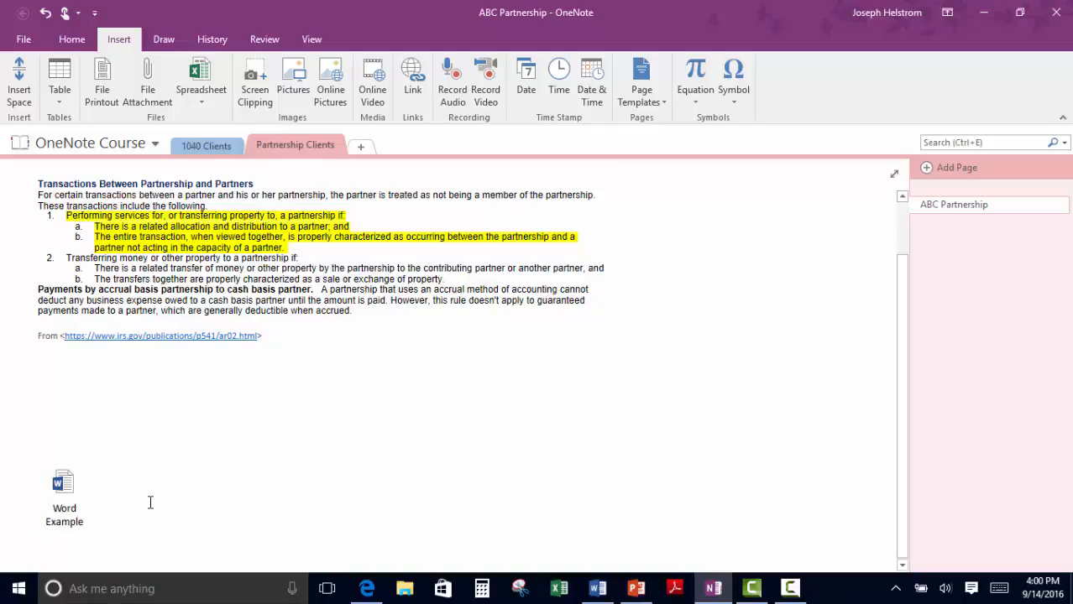
Step: Open the attached Word Example document in Word to view its contents, and return to OneNote
double_click(63, 485)
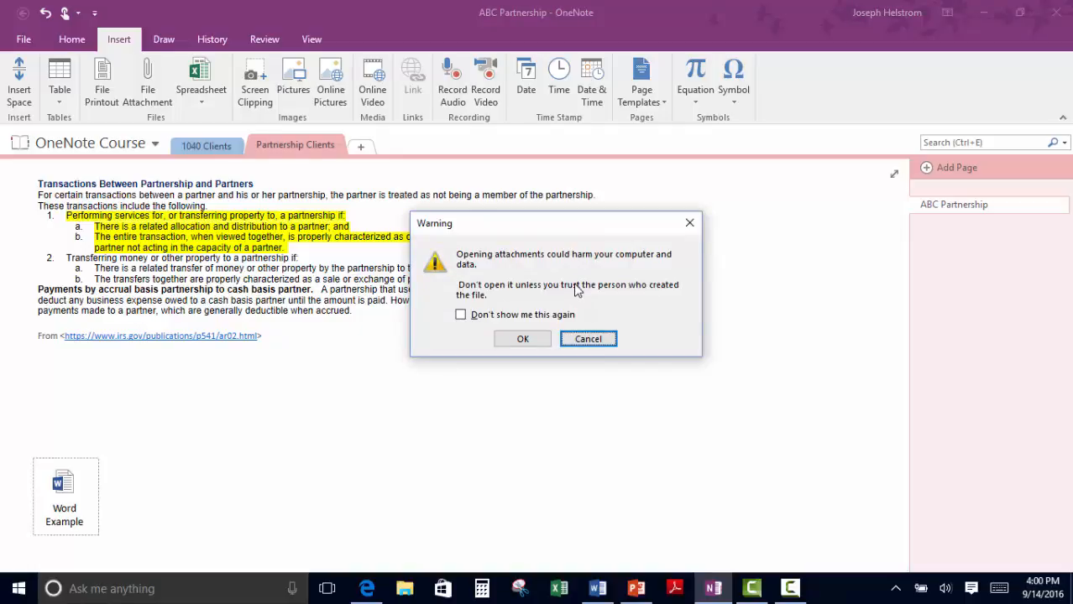
click(524, 339)
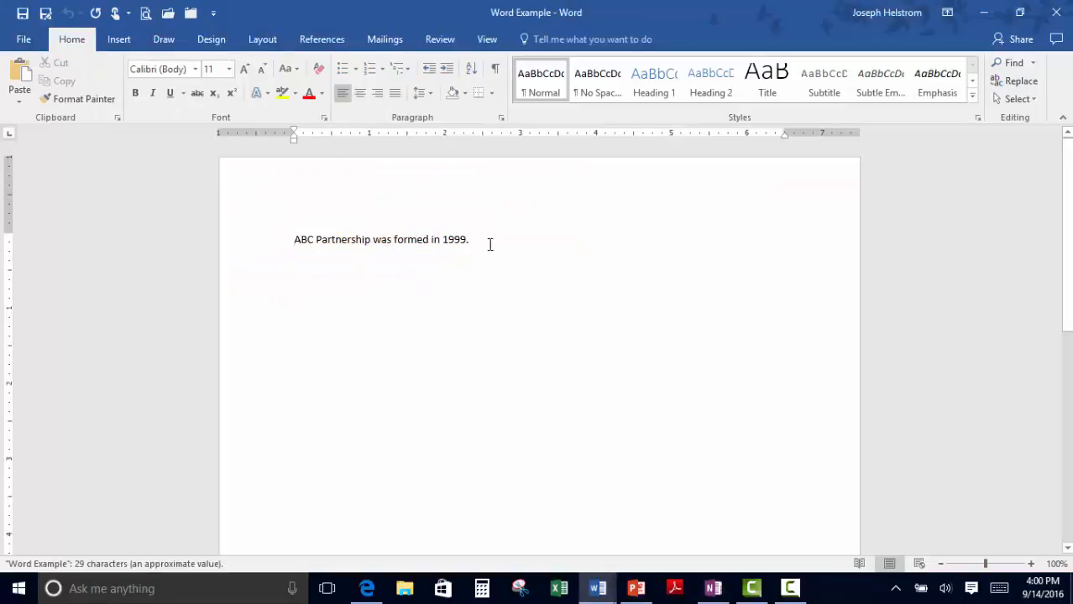
click(707, 587)
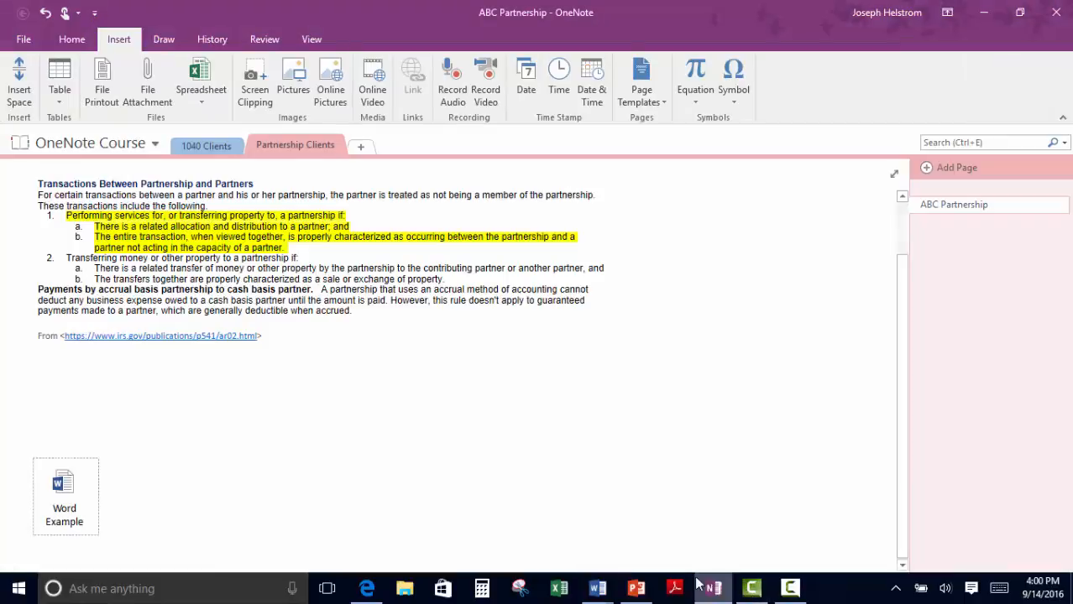
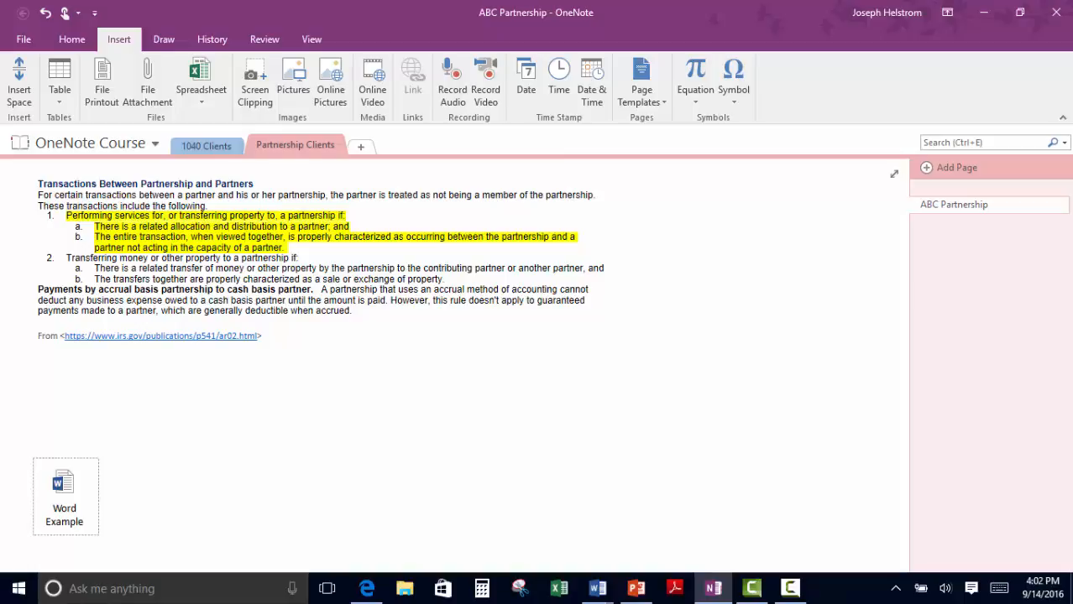
Step: Add a new page to the Partnership Clients section and title it "DEF Partnership"
click(926, 169)
double_click(101, 182)
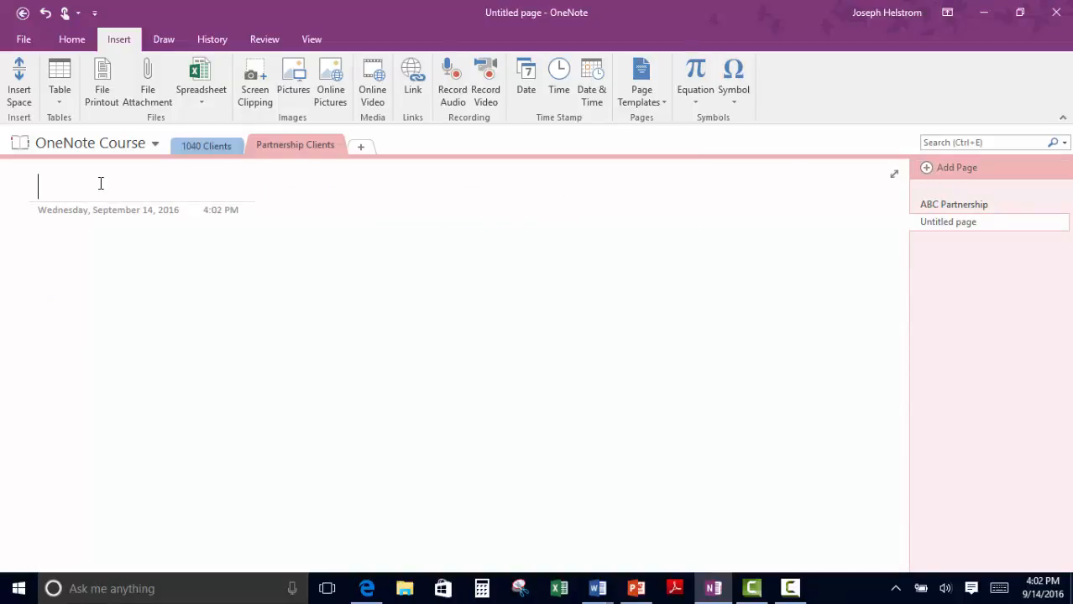
click(81, 175)
text(DEF)
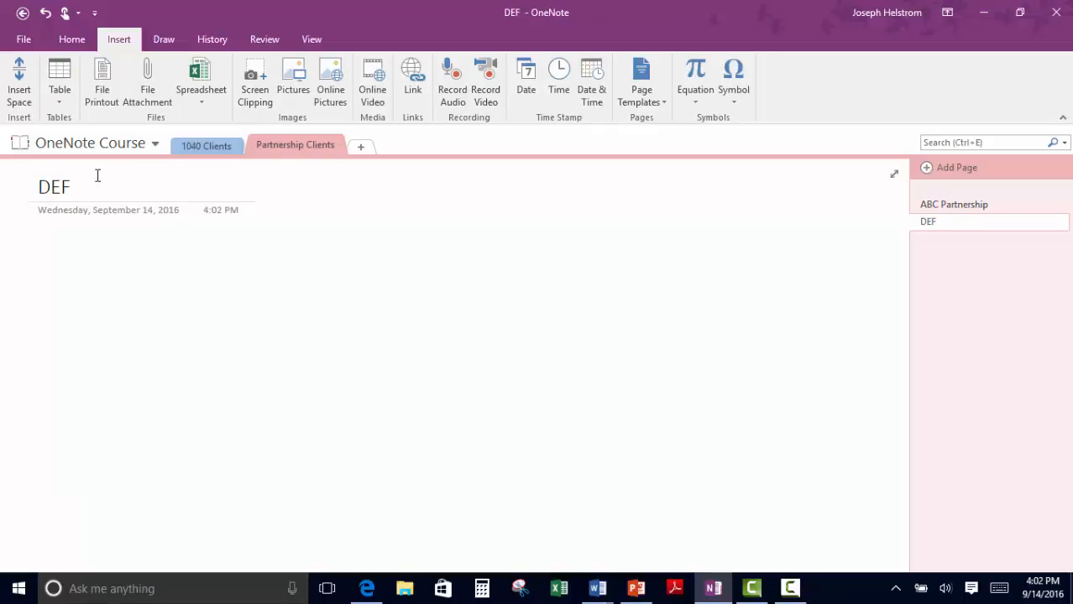
text( Partnership)
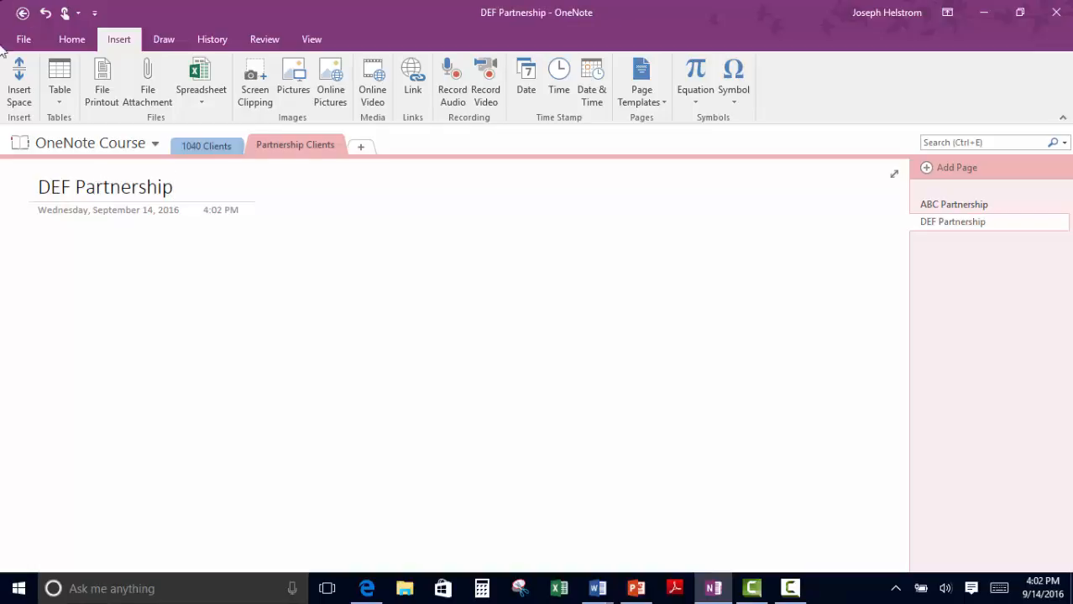
Step: Insert the existing Excel file OneNote Example as a spreadsheet in the body of the DEF Partnership page
click(55, 263)
click(202, 97)
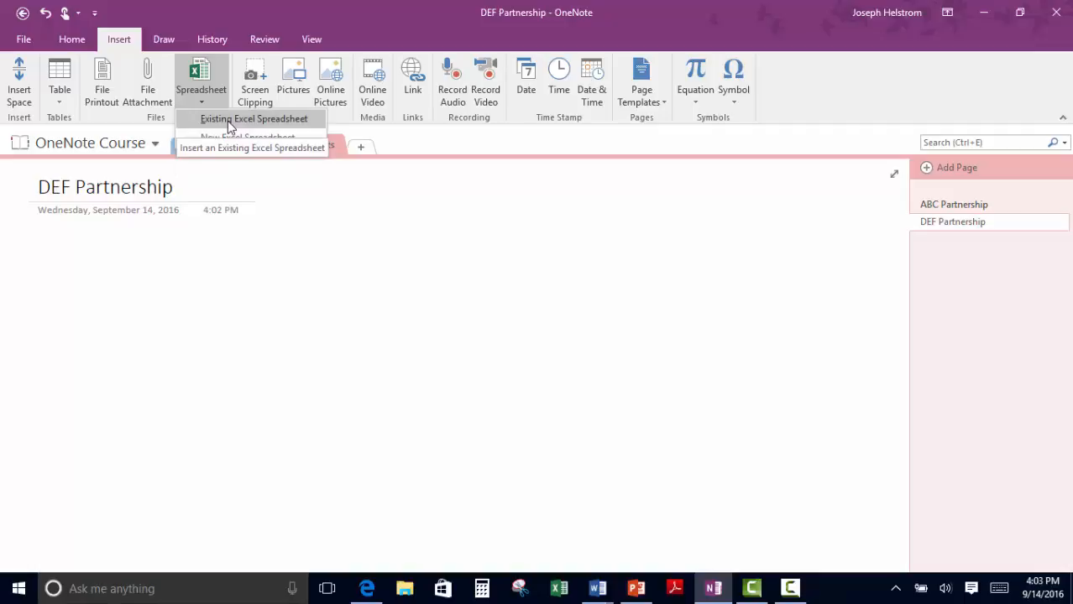
click(227, 120)
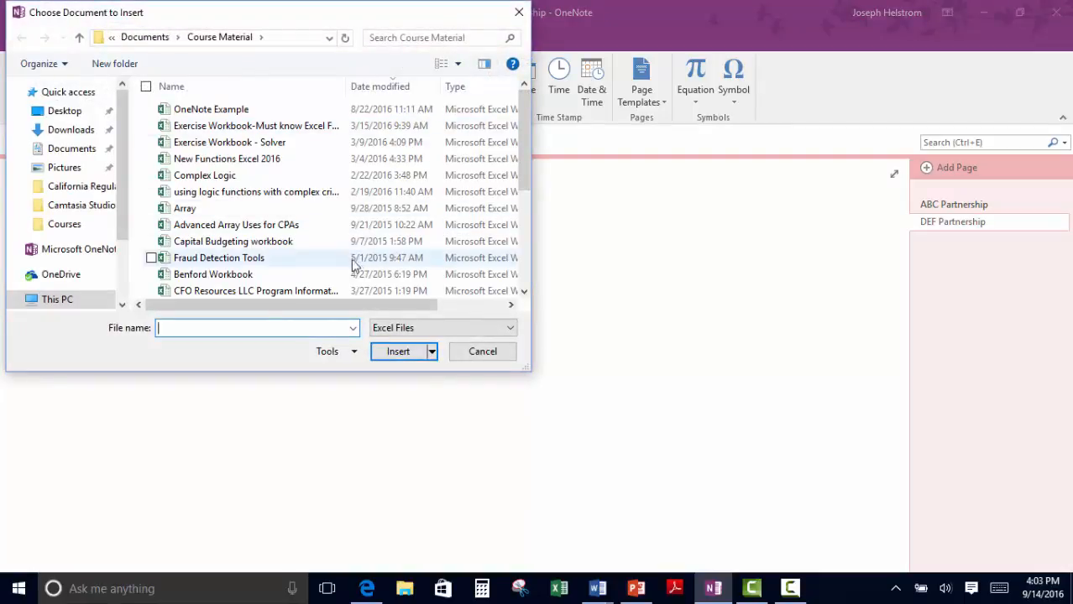
click(201, 118)
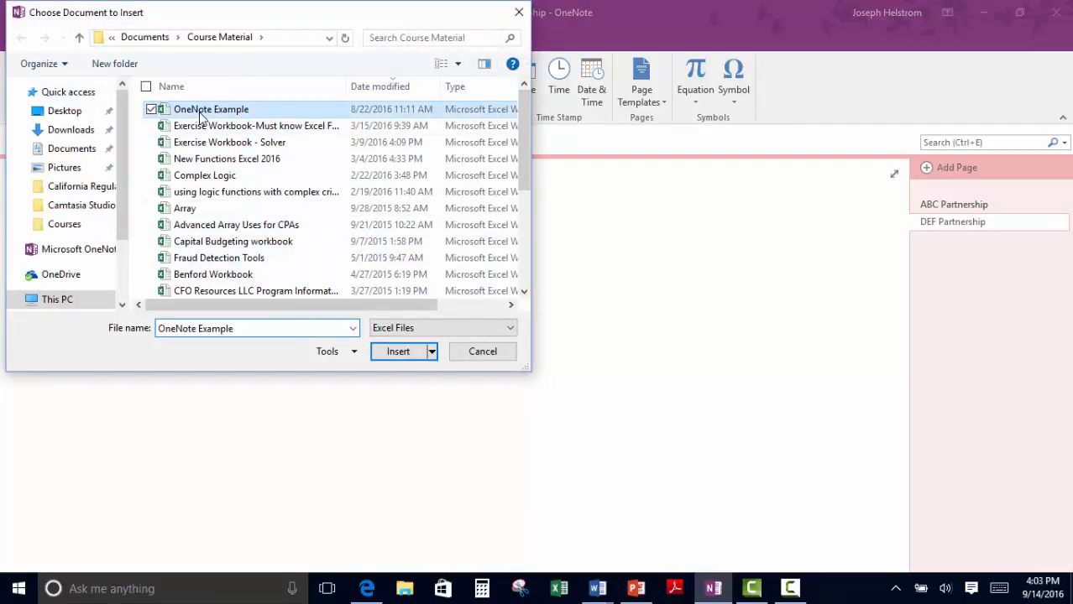
click(399, 352)
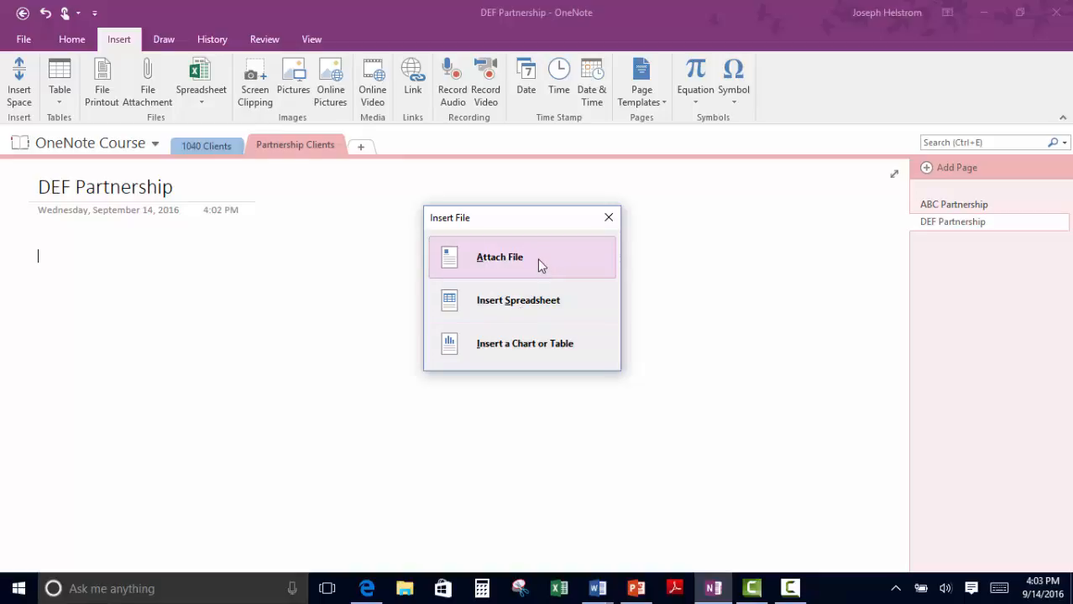
click(518, 304)
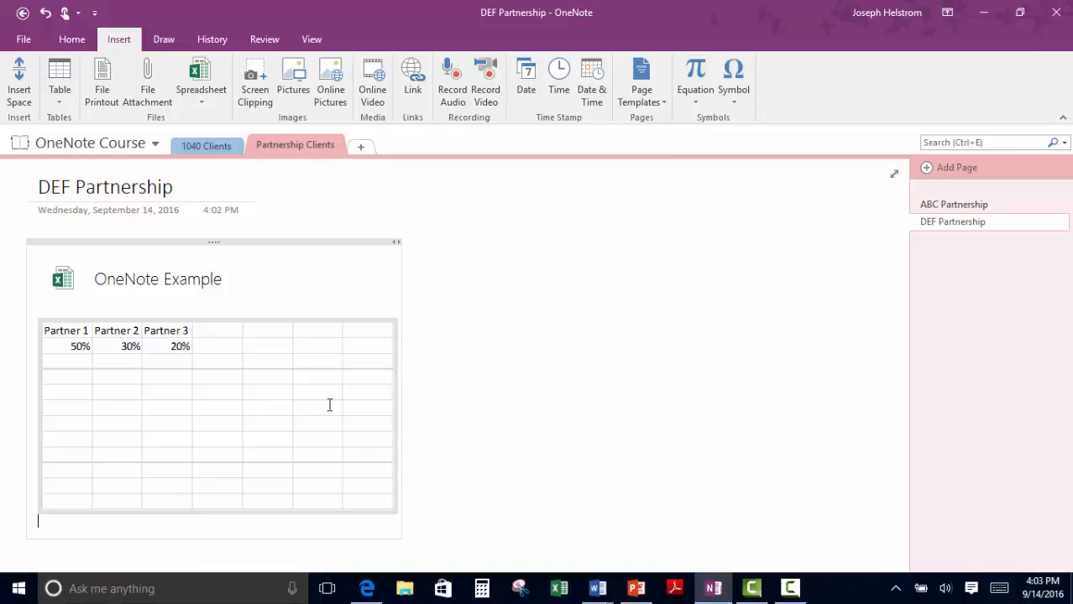
Step: Edit the embedded OneNote Example spreadsheet to set Partner 1 to 60% and Partner 3 to 10%, saving and closing it
mouse_move(198, 391)
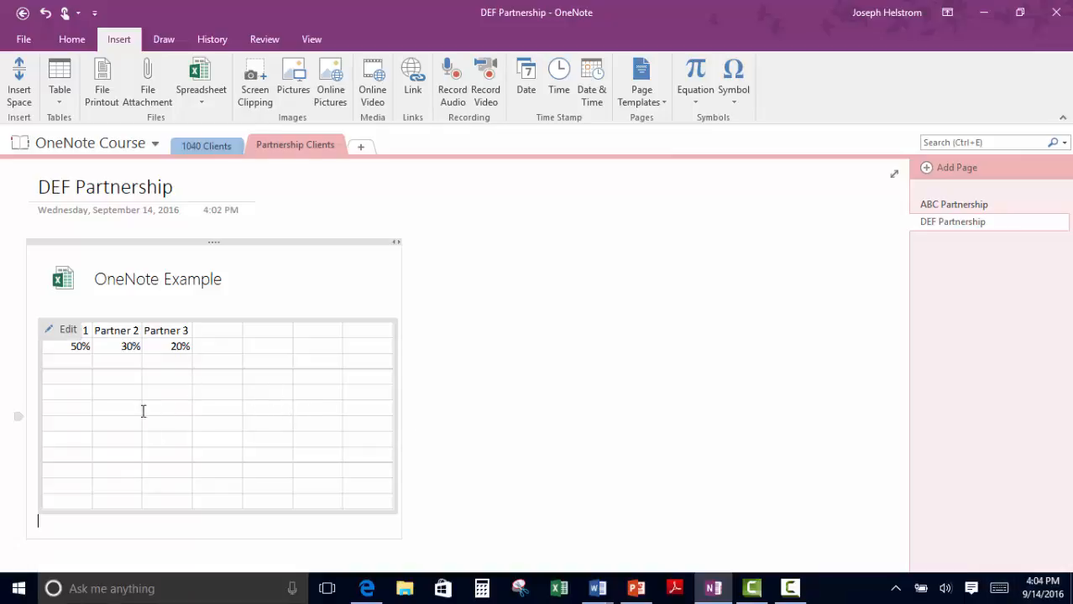
click(67, 331)
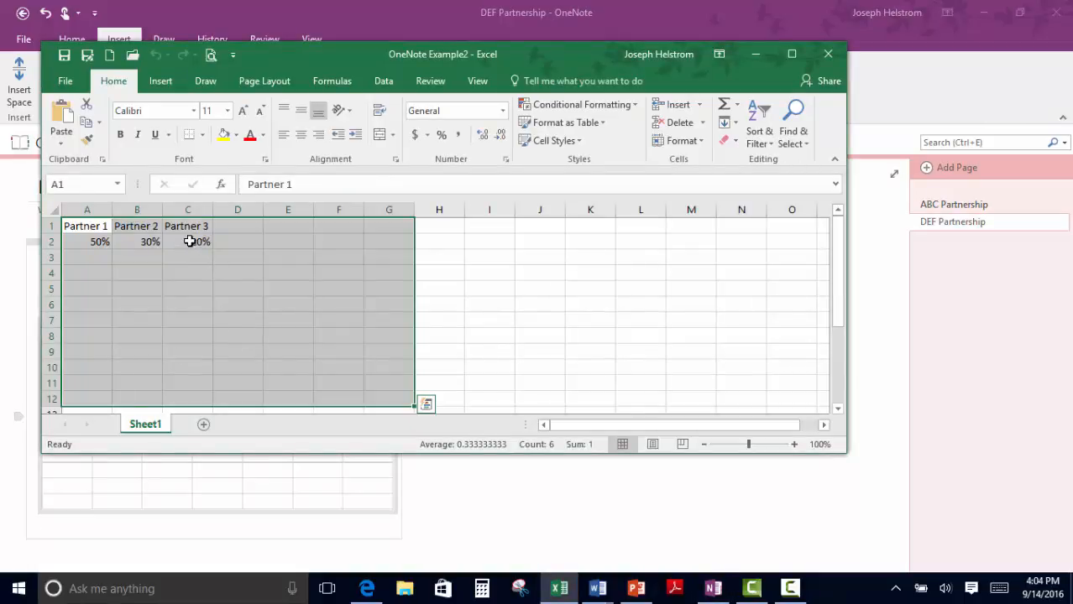
click(191, 242)
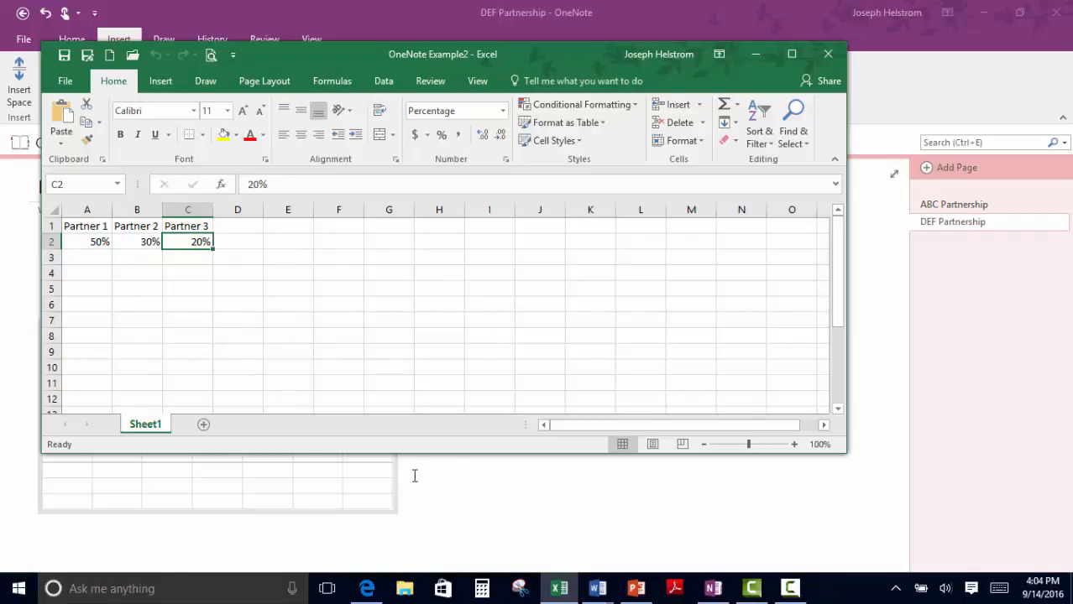
click(91, 241)
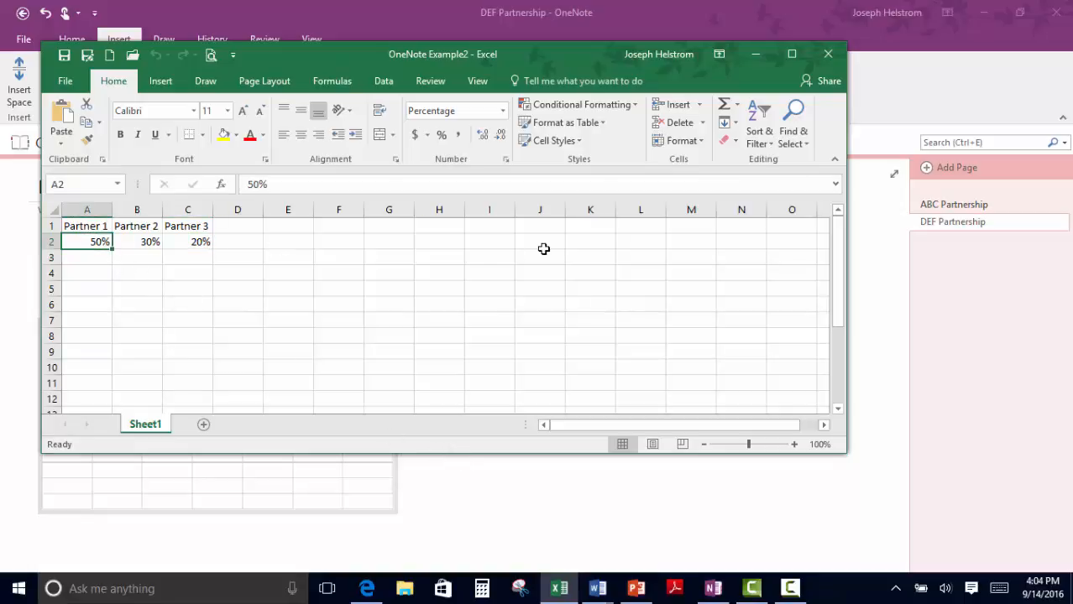
text(60)
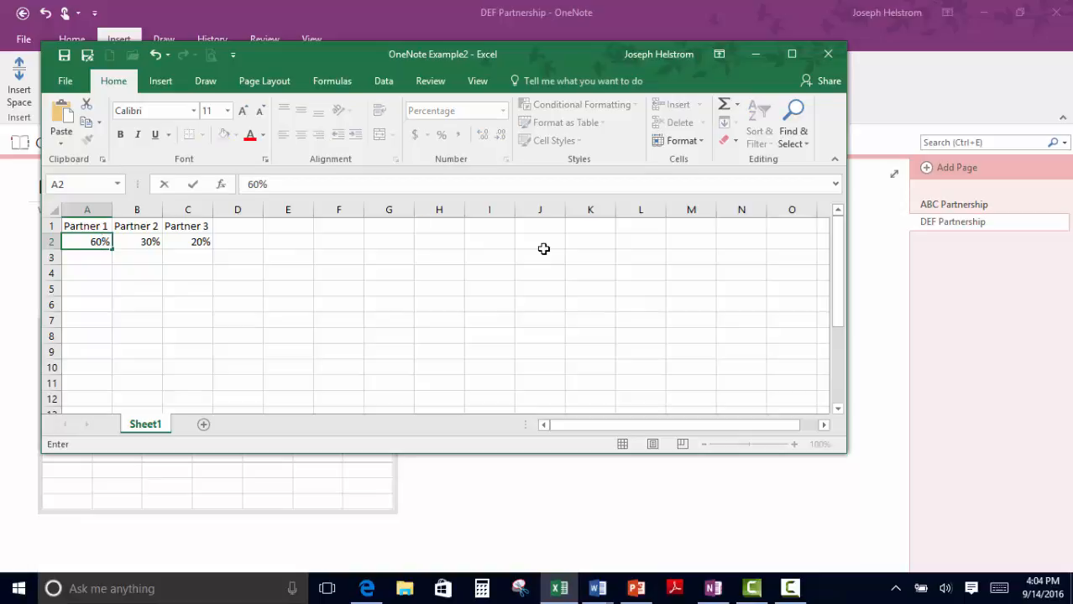
key(Tab)
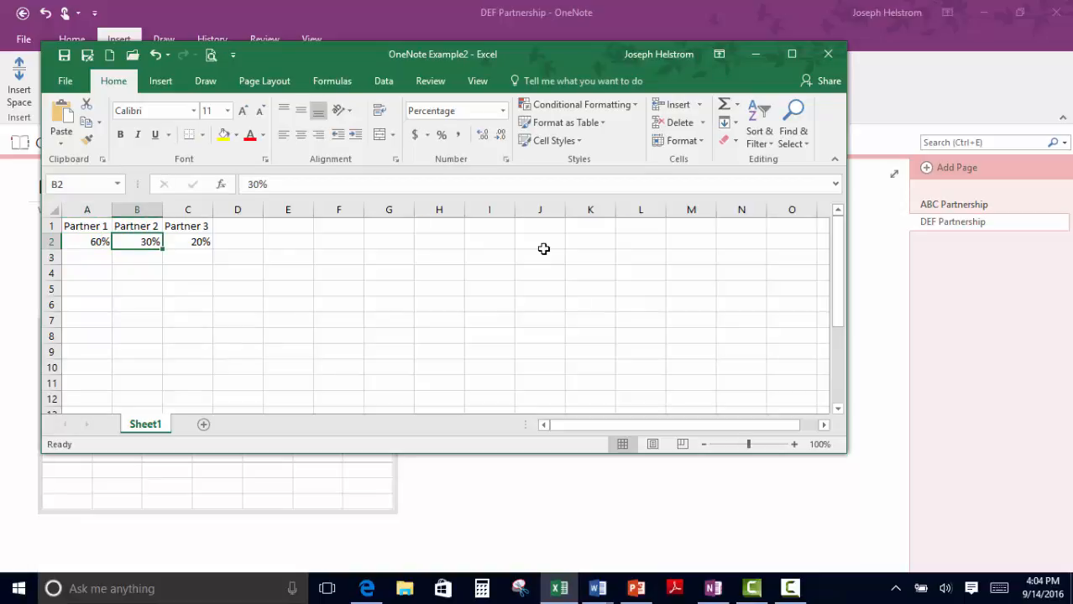
key(Tab)
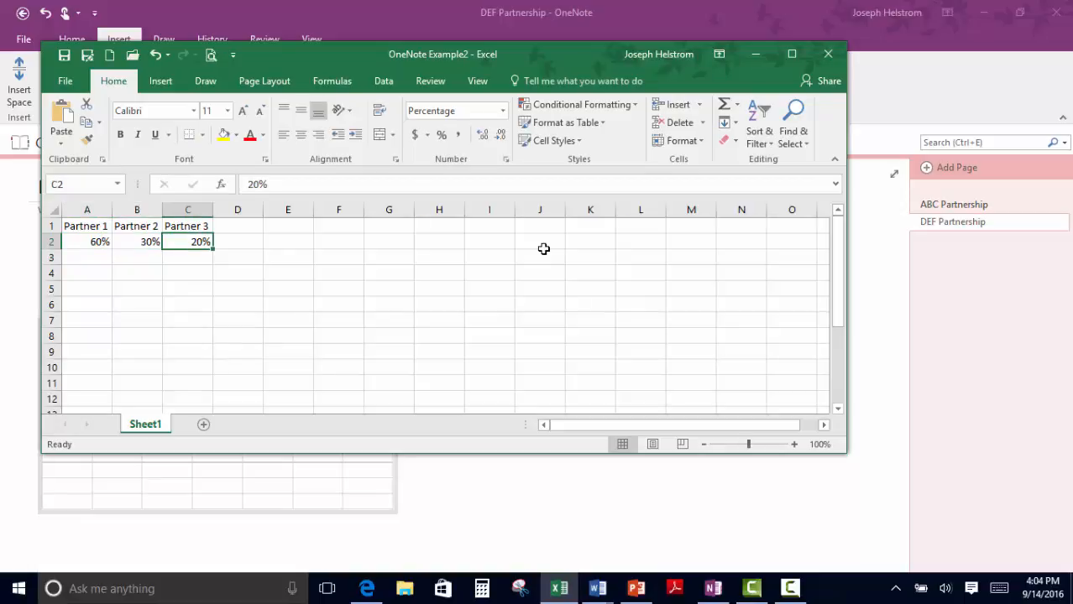
text(10)
key(Tab)
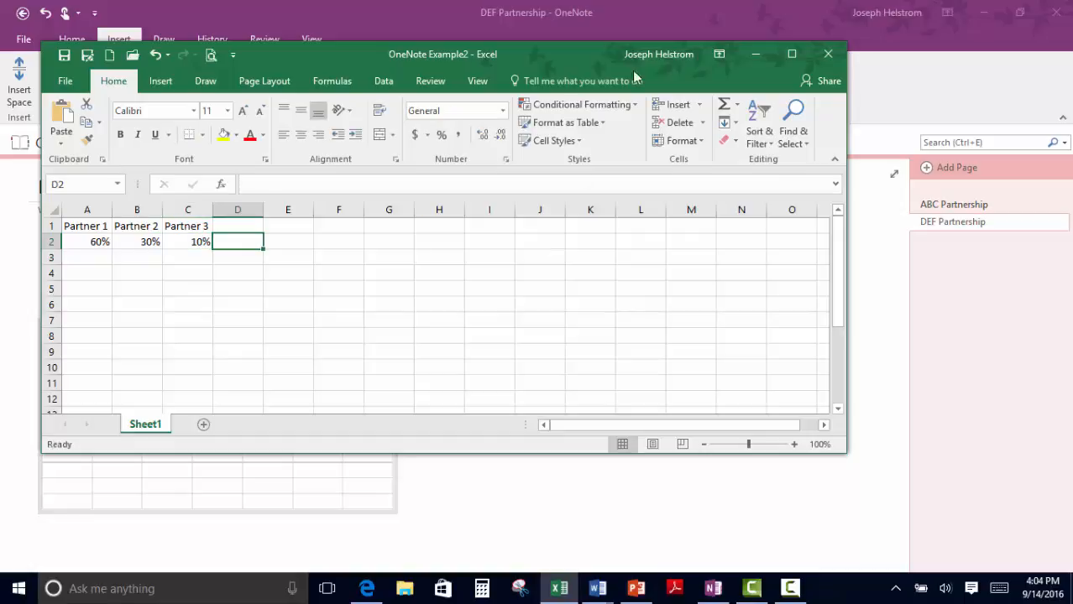
click(64, 56)
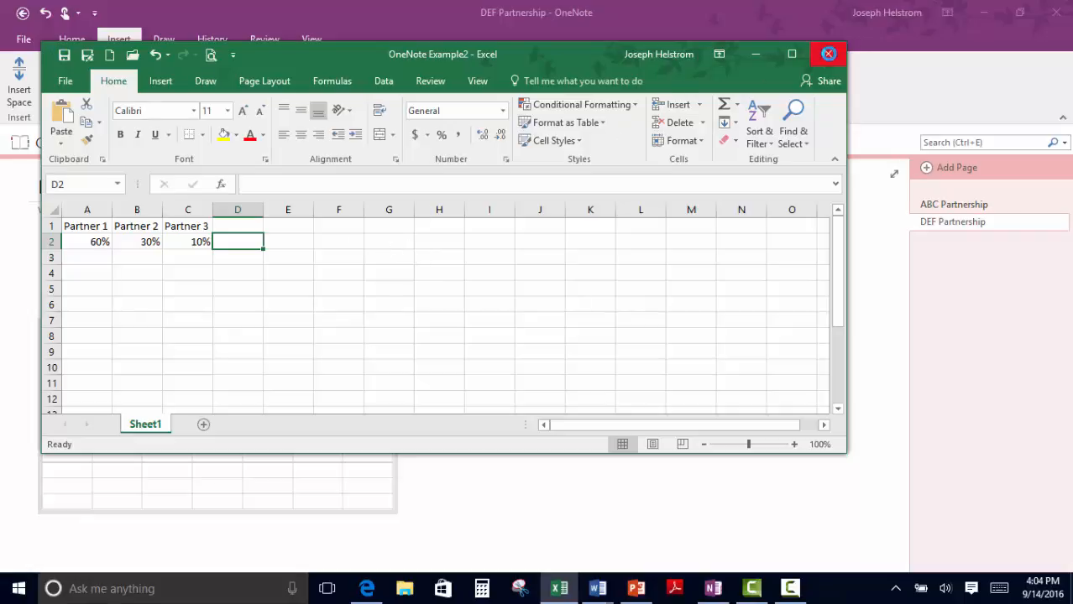
click(828, 56)
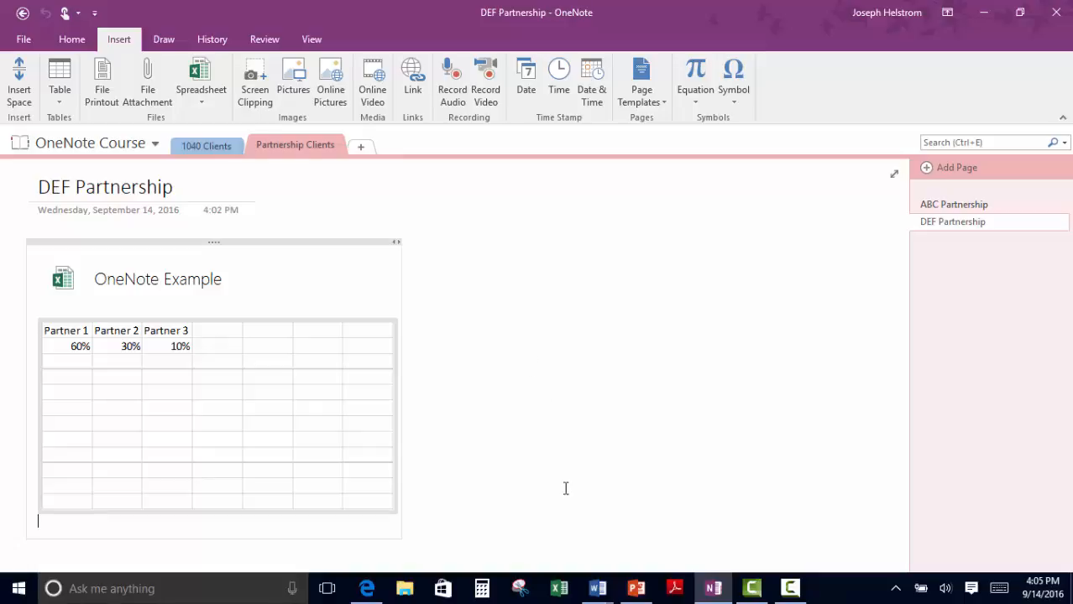
Step: Open the original OneNote Example workbook from the Course Material folder in Excel to check its partner percentages, and return to OneNote
click(559, 589)
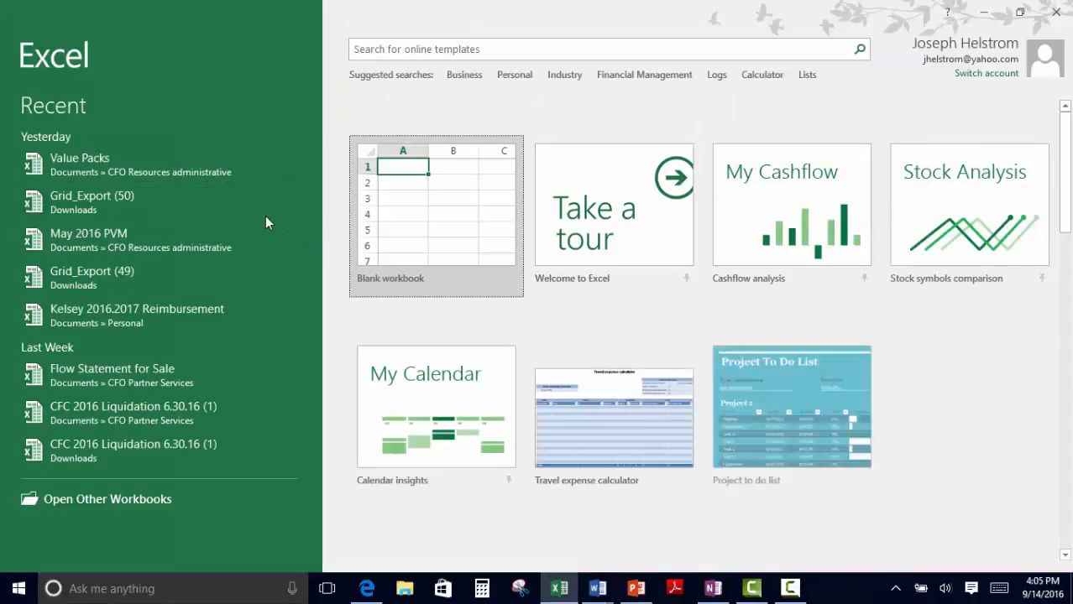
click(122, 500)
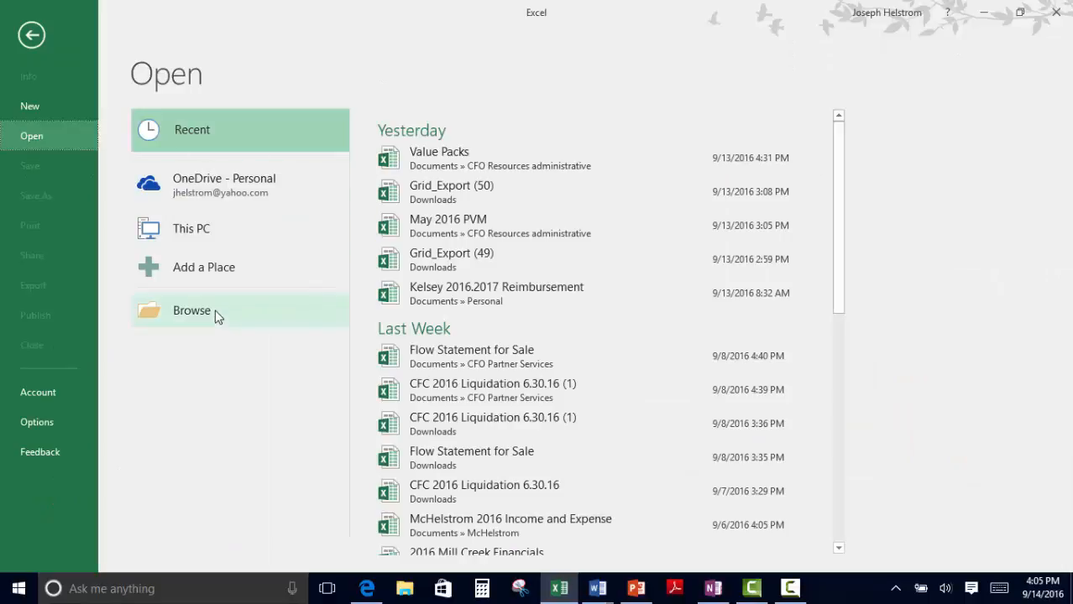
click(216, 314)
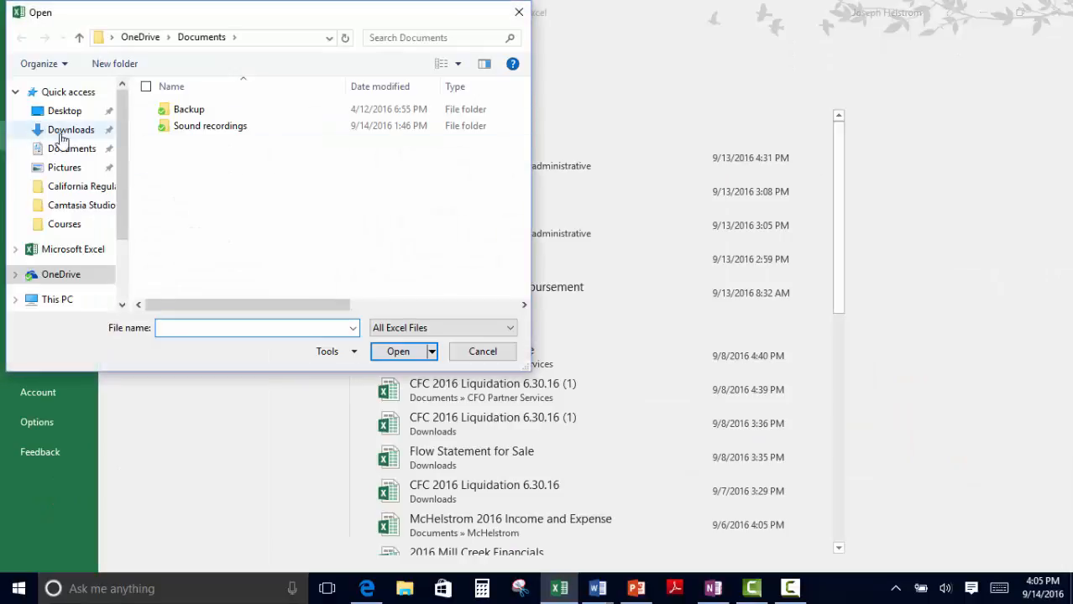
click(77, 148)
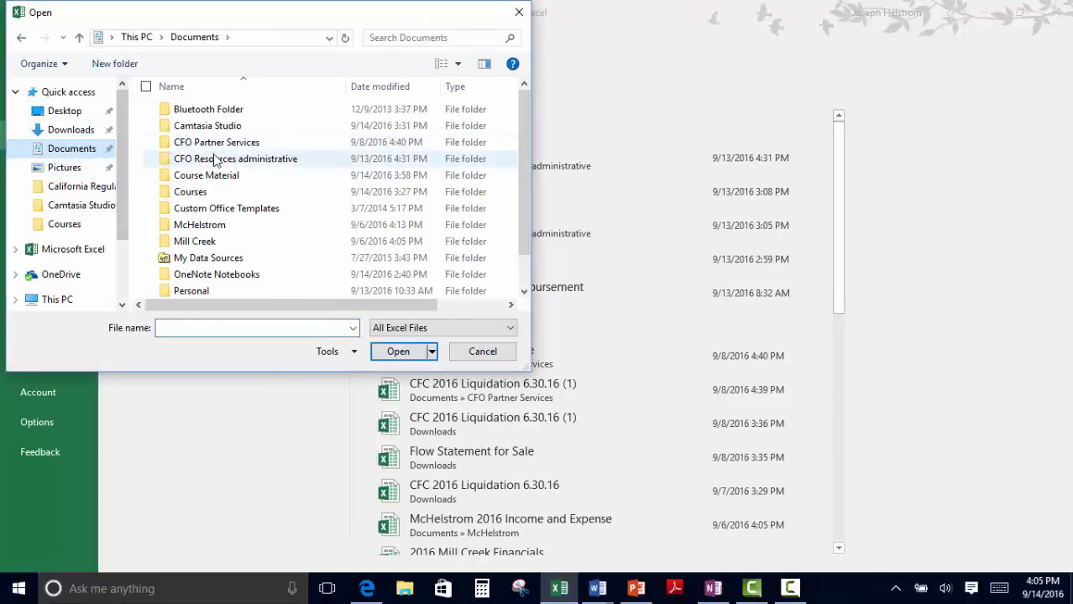
double_click(213, 179)
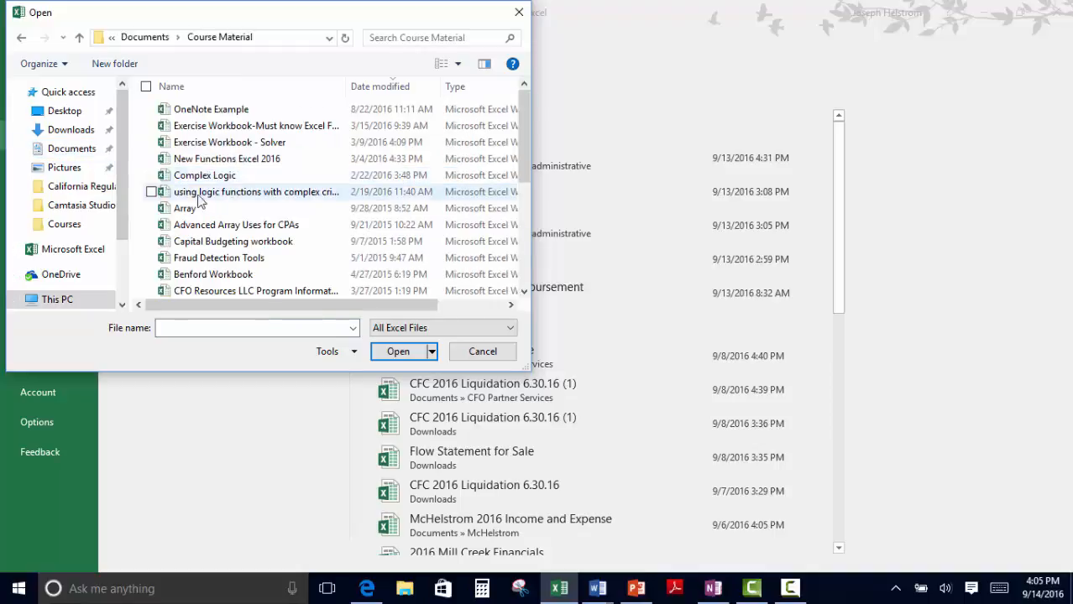
click(224, 111)
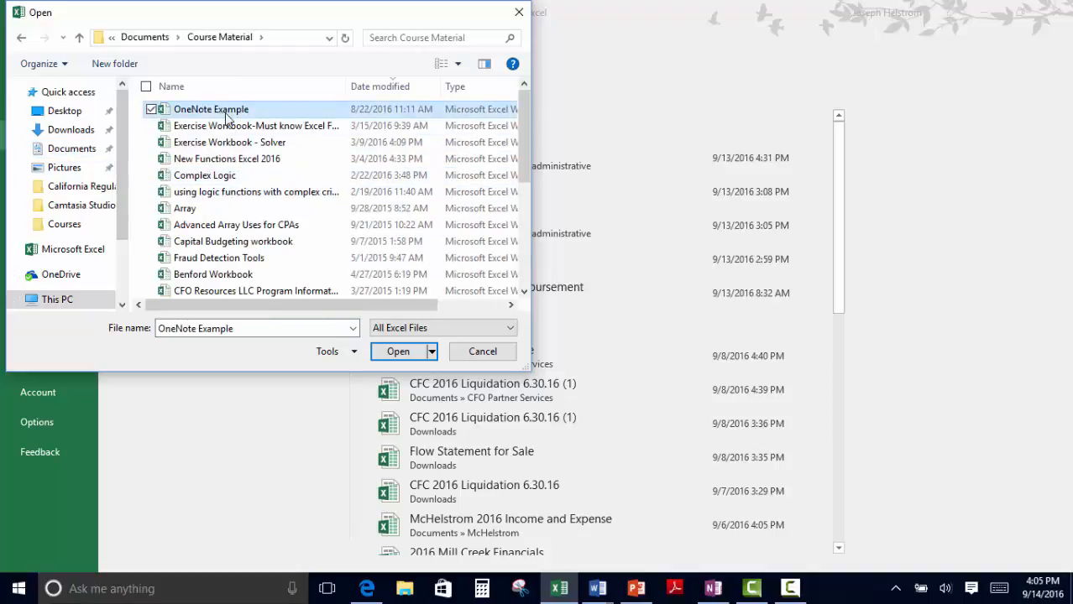
click(398, 352)
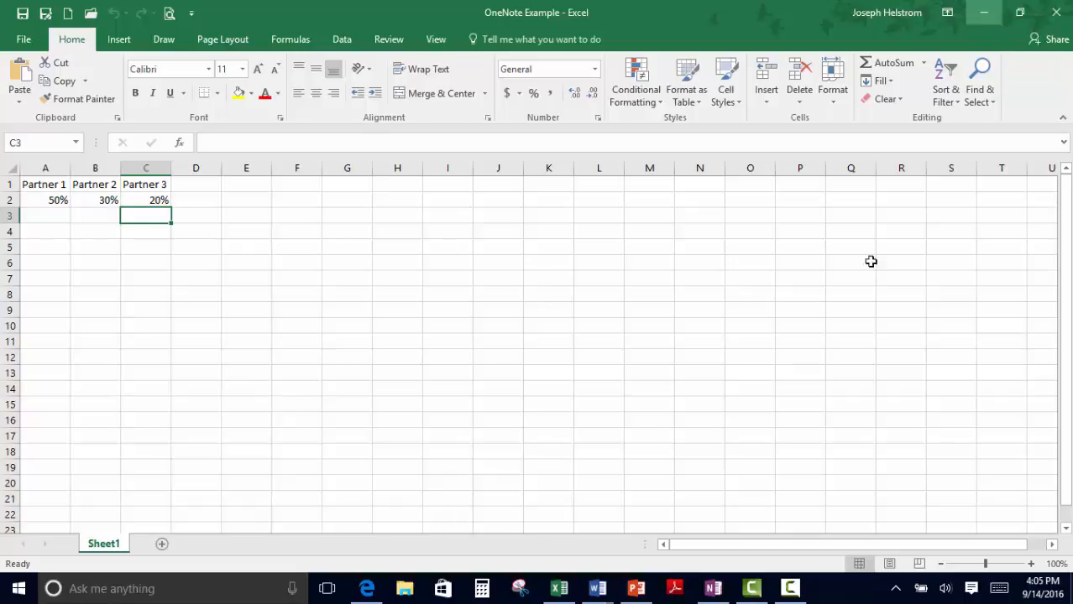
click(711, 590)
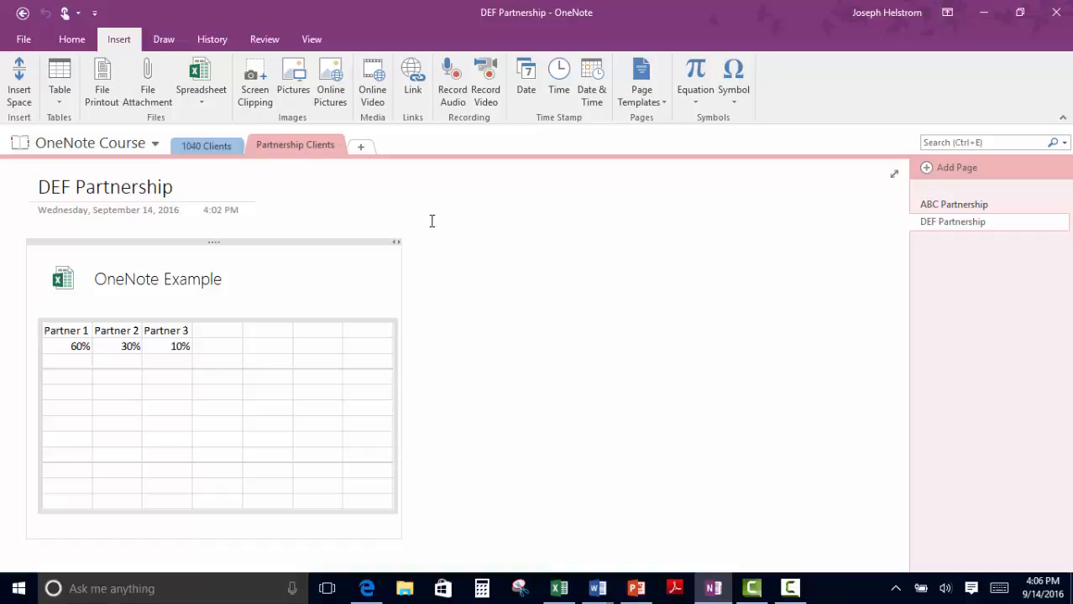
Step: Insert a new blank Excel spreadsheet in the empty area beside the OneNote Example spreadsheet on the DEF Partnership page
click(527, 277)
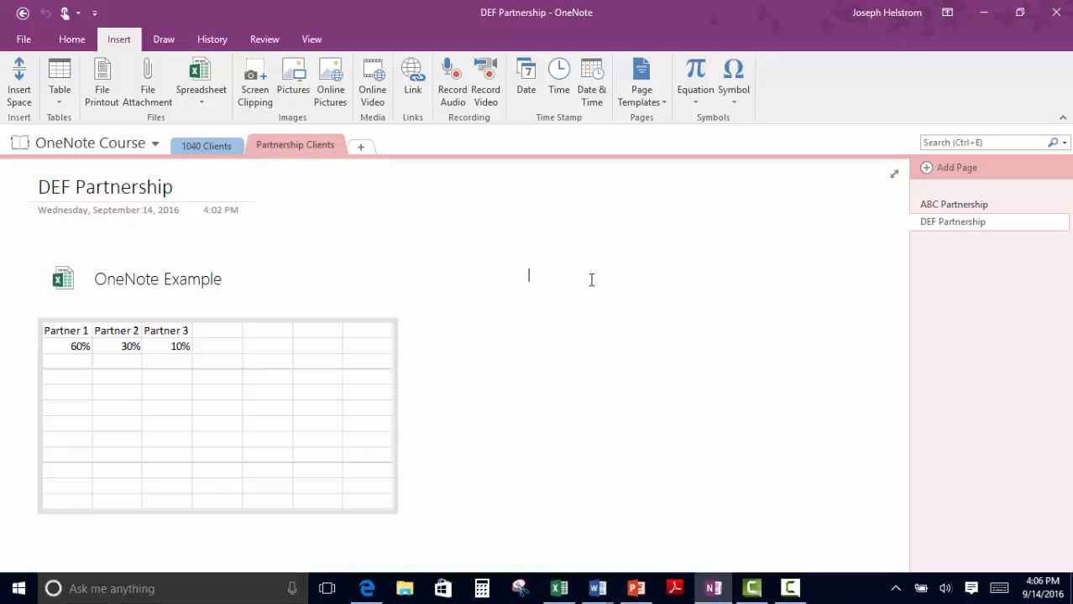
click(200, 103)
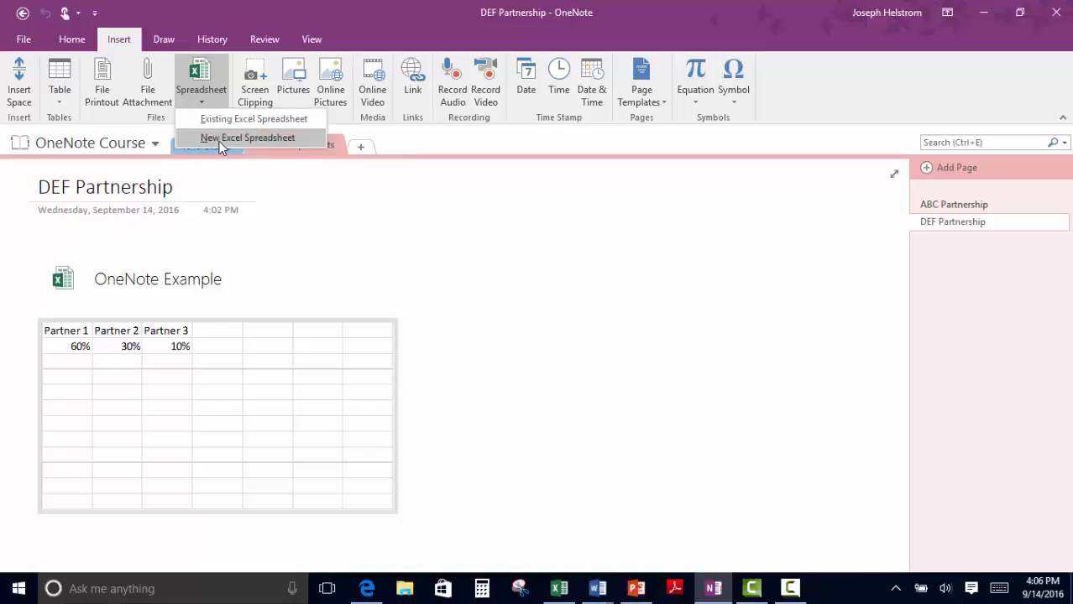
click(218, 140)
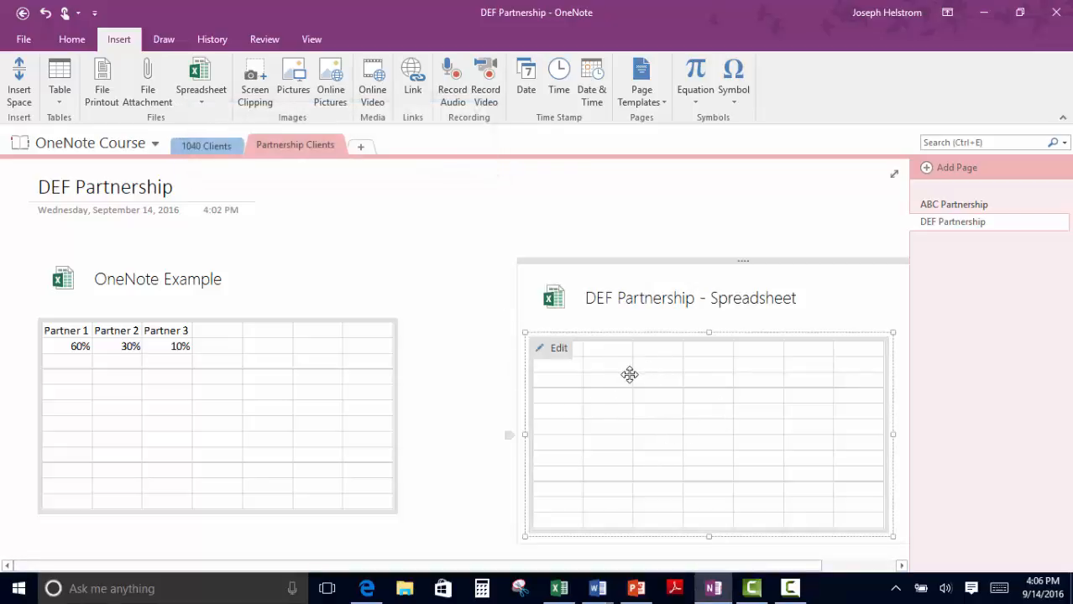
Step: Open the new DEF Partnership spreadsheet in Excel to view its blank sheet, and return to OneNote
click(555, 349)
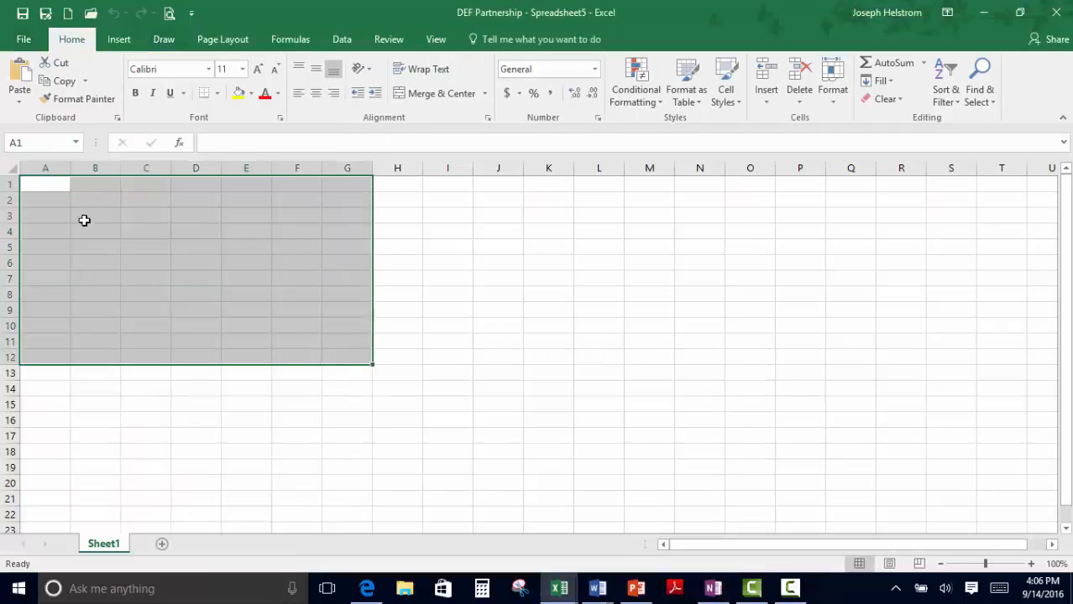
click(34, 179)
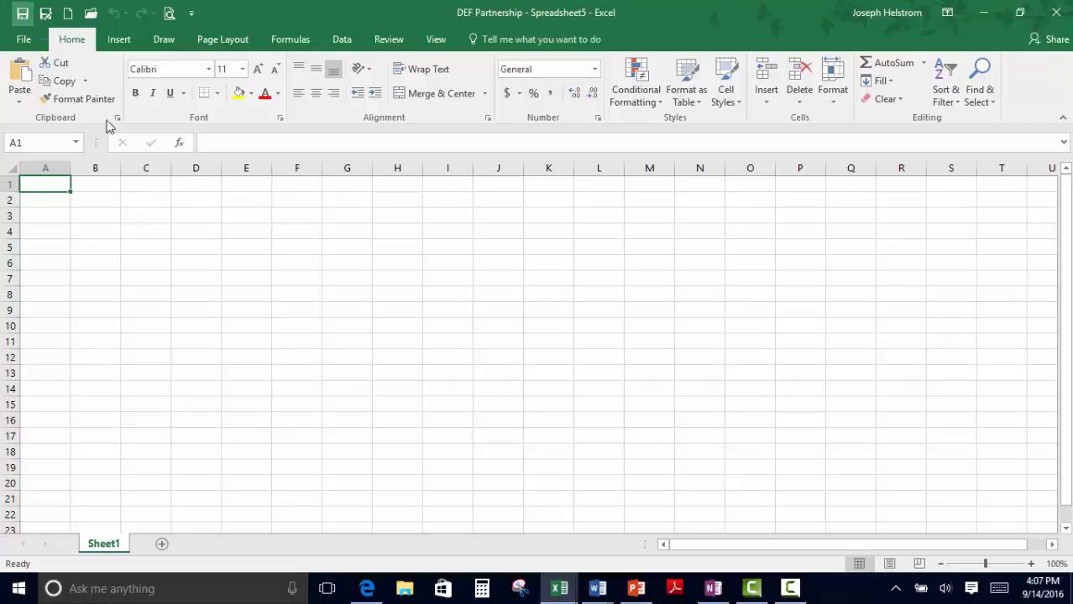
click(713, 589)
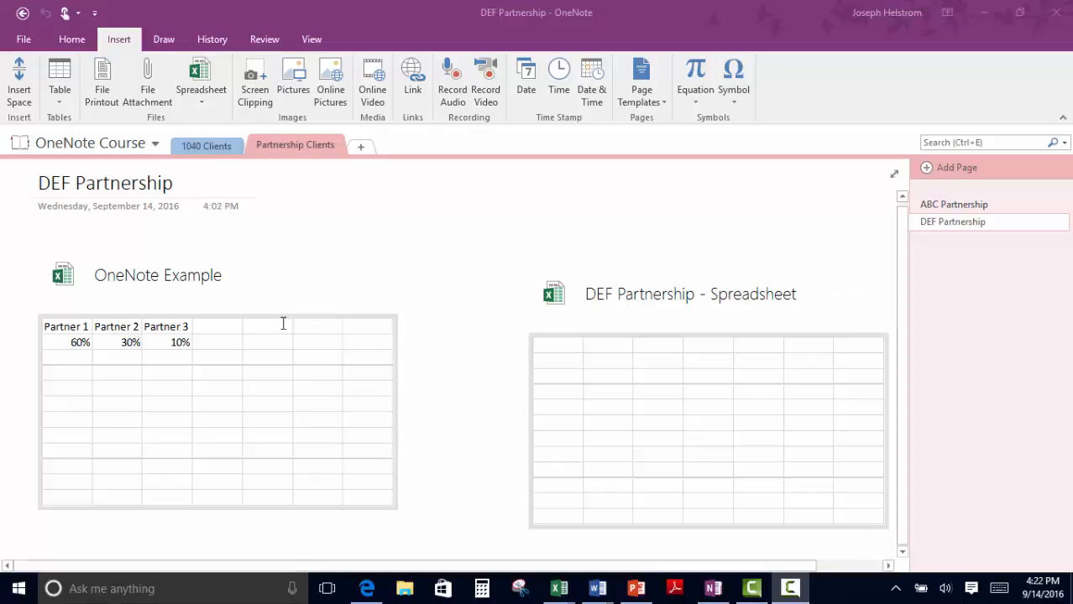
Step: Insert a table with three columns and two rows below the OneNote Example spreadsheet
click(49, 547)
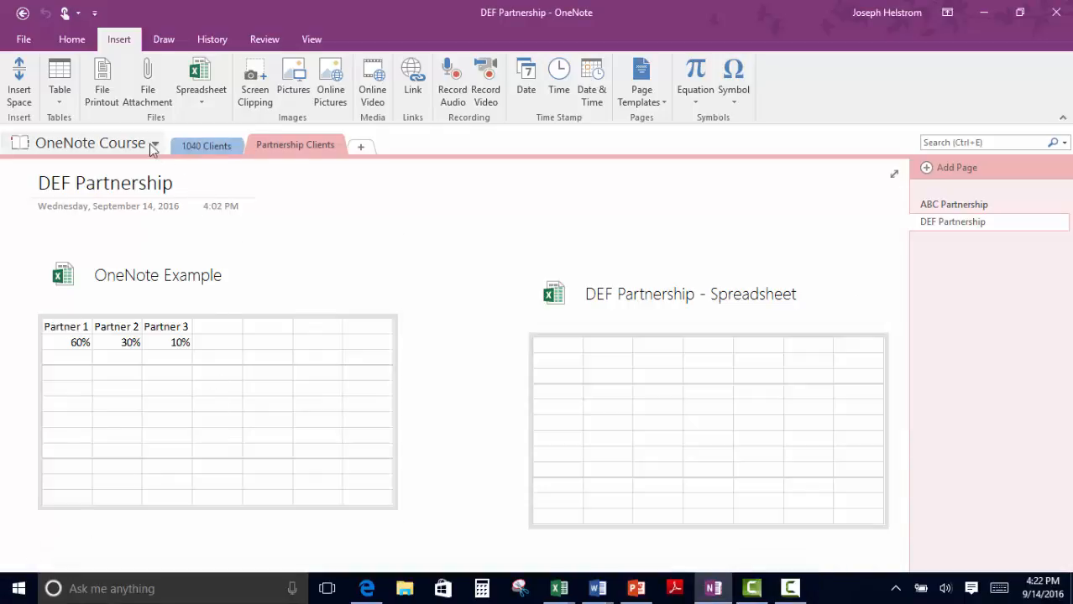
click(63, 92)
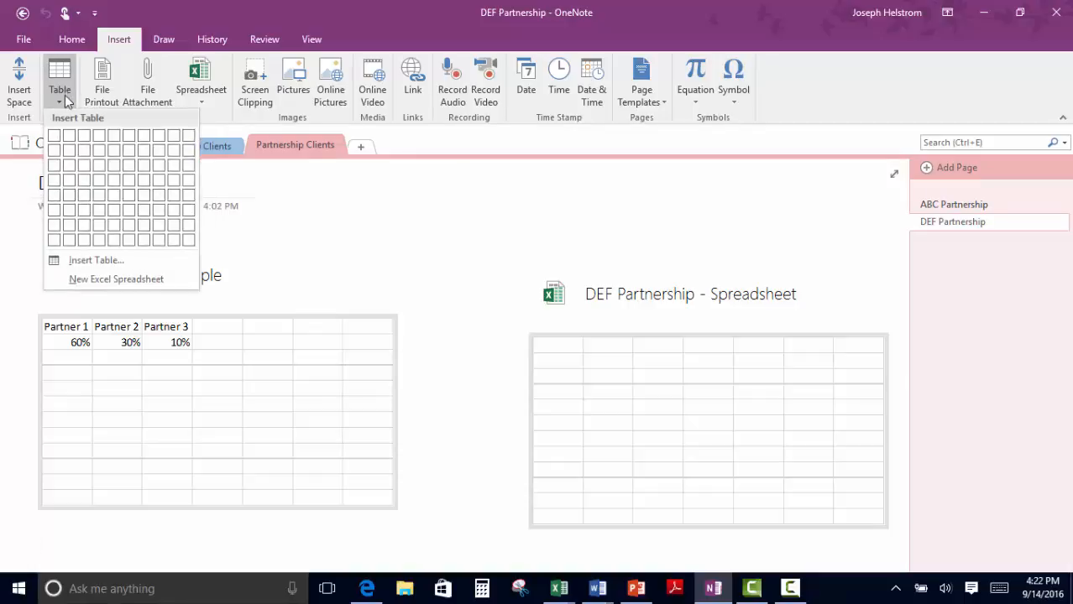
click(84, 152)
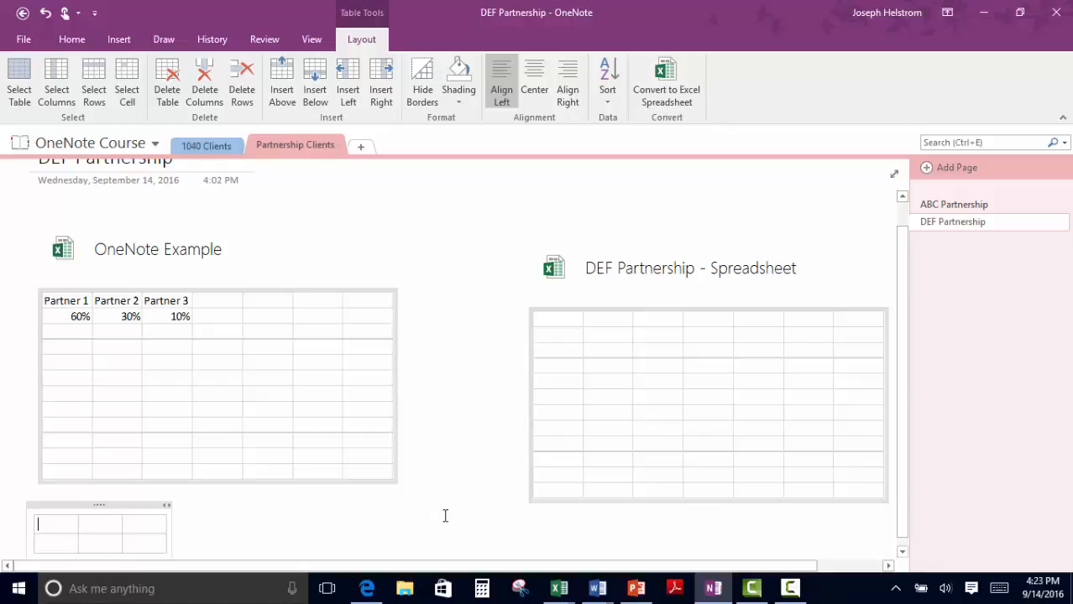
Step: Fill the new table's first row with the headings Partner 1, Partner 2 and Partner 3
text(Partner)
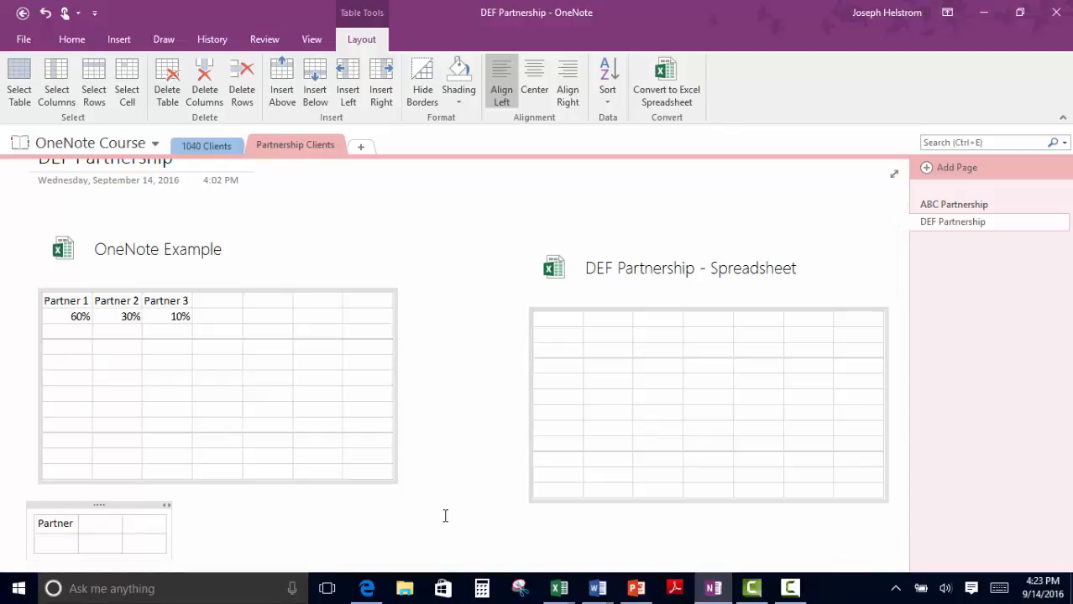
text( 1	)
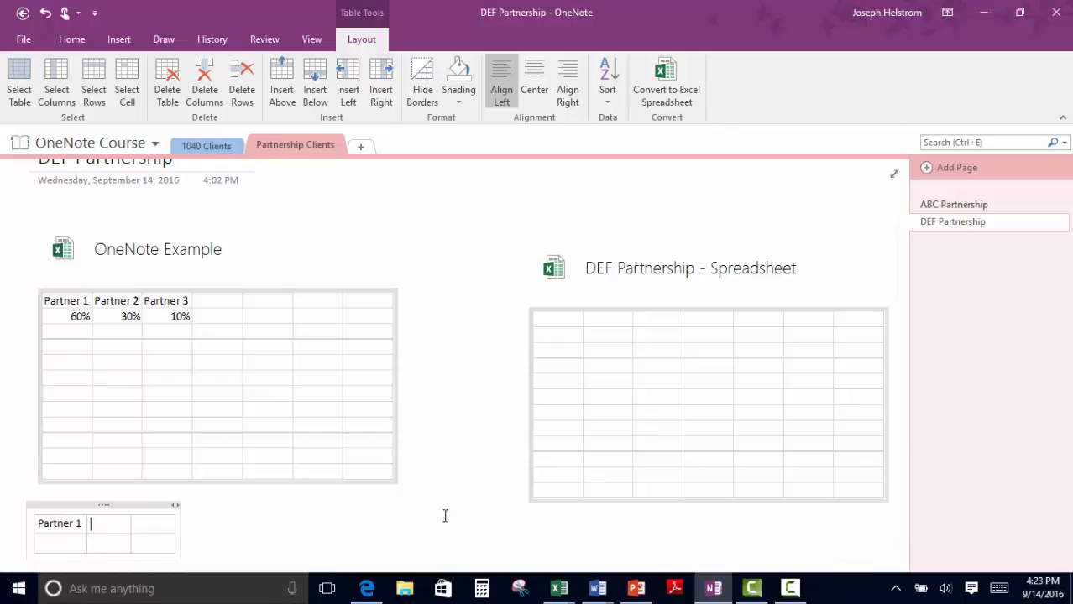
text(Partner 2)
key(Tab)
text(Partn)
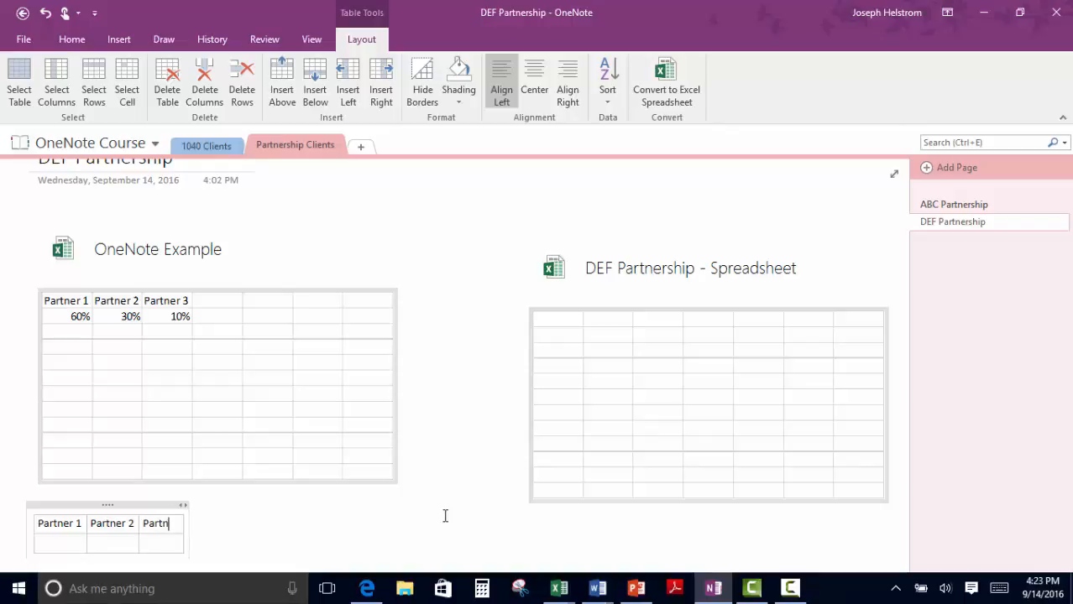
text(er 3)
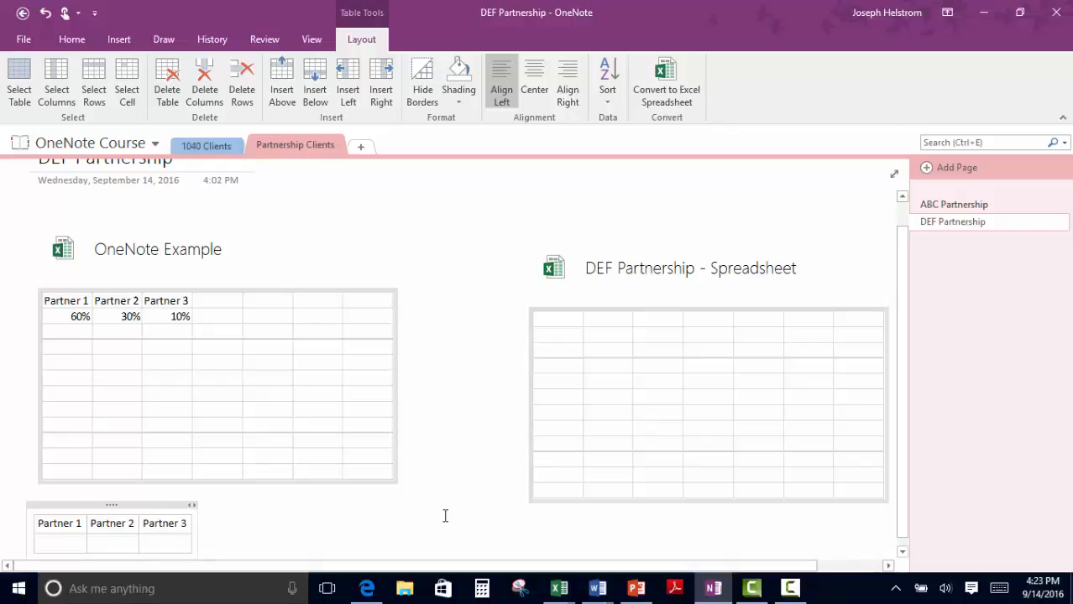
Step: Fill the table's second row with 60%, 30% and 10% under the three partner headings
drag(62, 544, 117, 544)
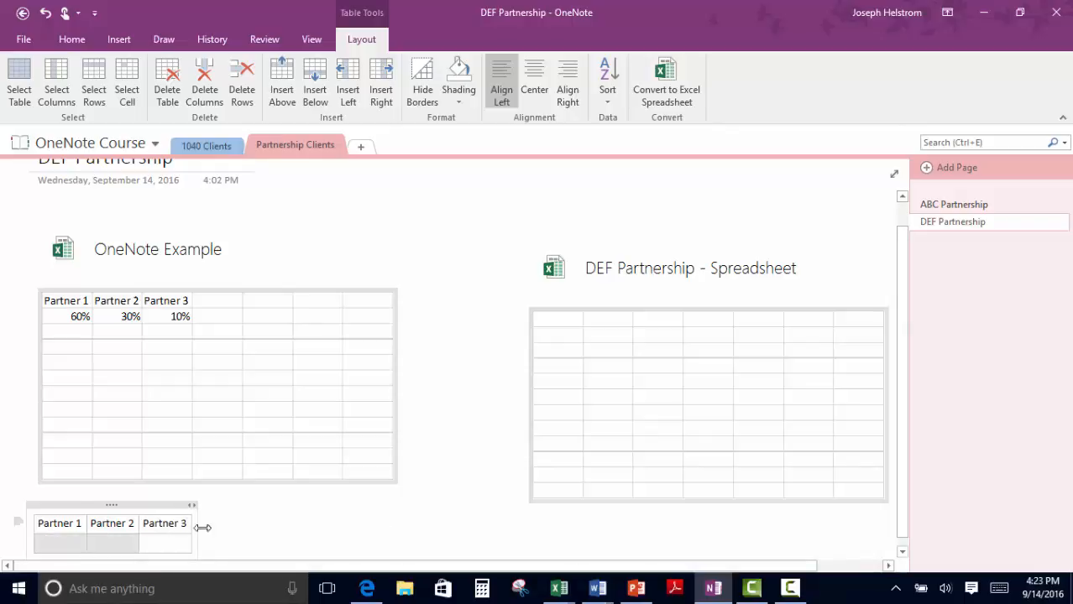
click(77, 542)
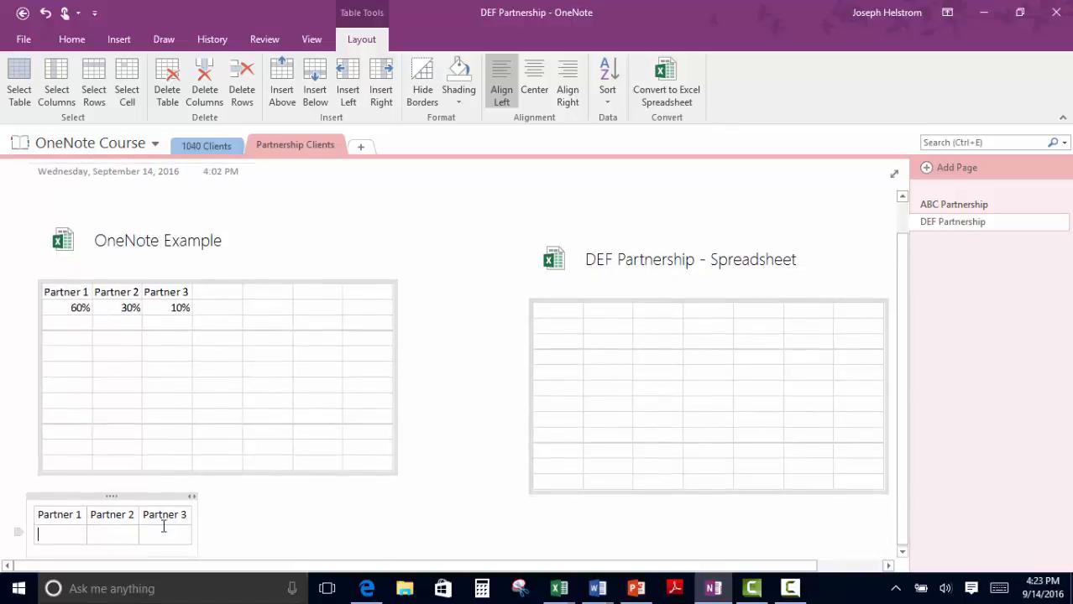
text(60%)
key(Tab)
text(30%)
key(Tab)
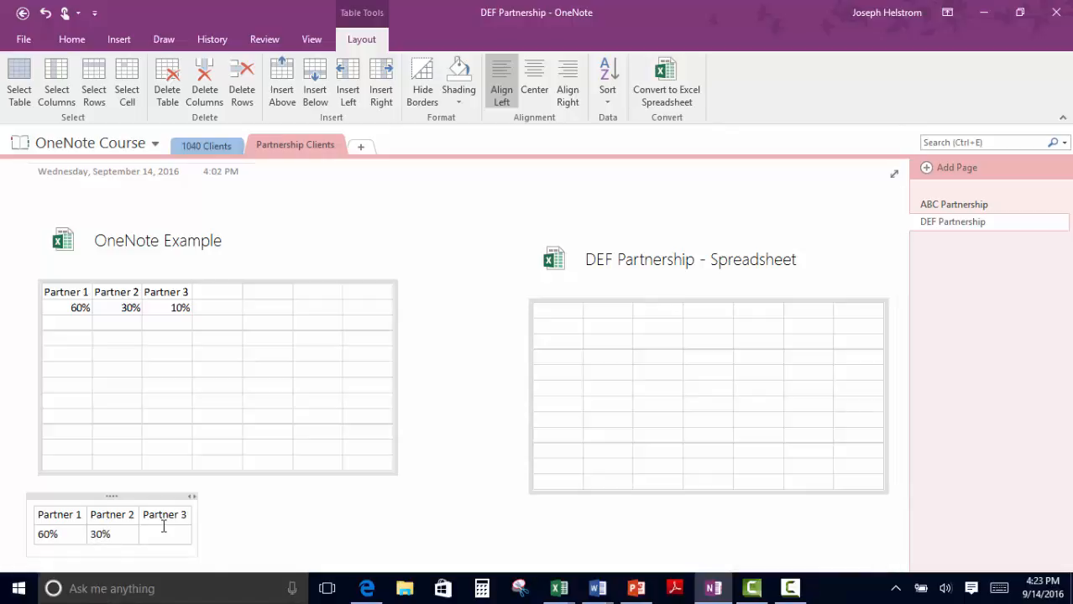
text(10%)
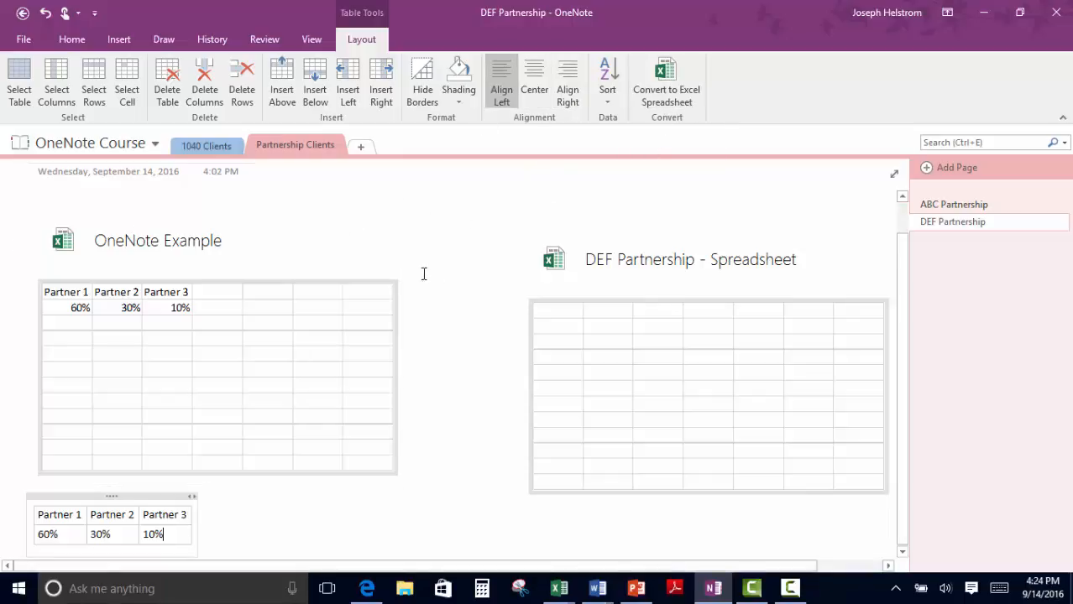
Step: Handwrite "Partner 1 Controls" with the 0.35 mm black pen in the blank area beside and below the partner table
click(904, 554)
click(904, 554)
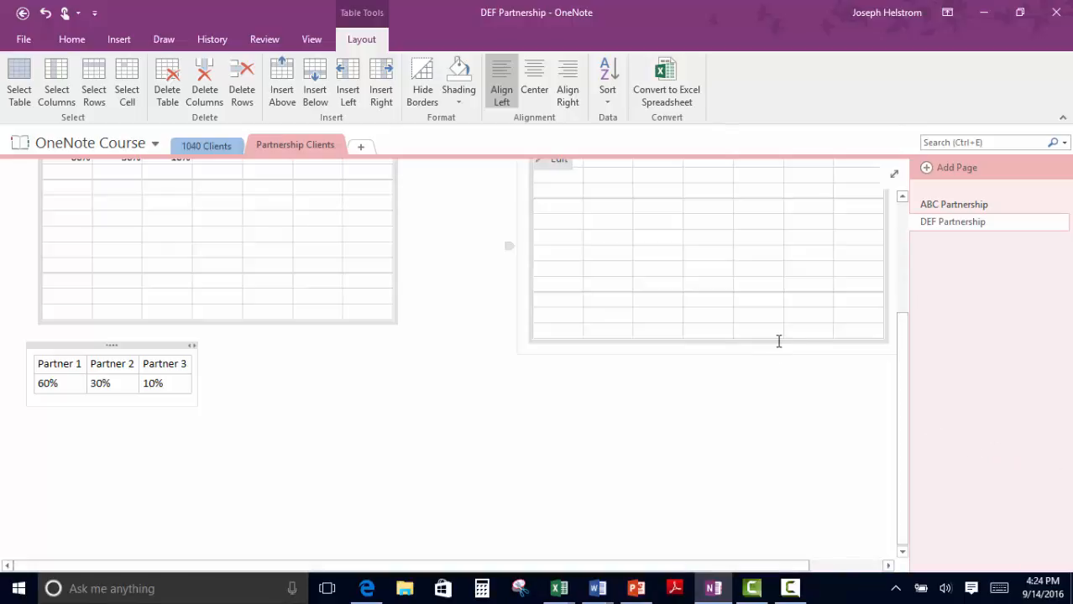
click(163, 40)
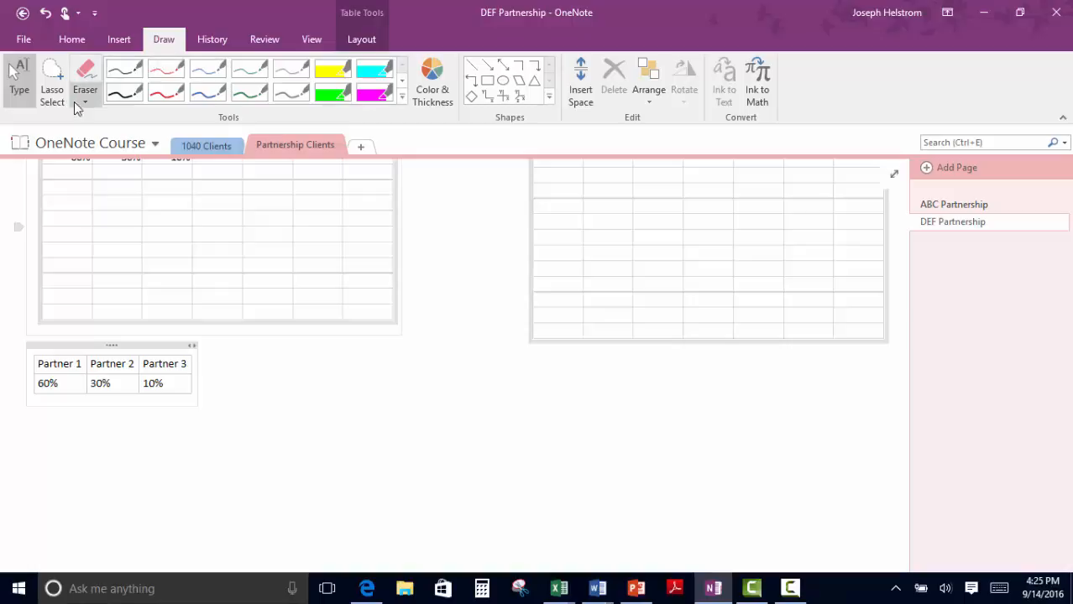
click(402, 80)
click(402, 69)
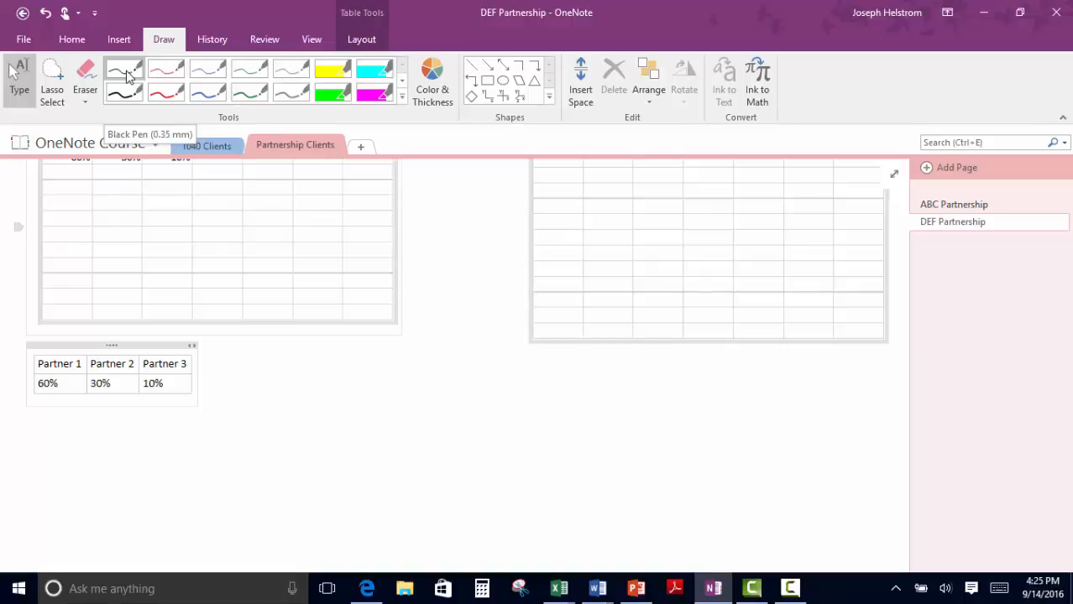
click(126, 73)
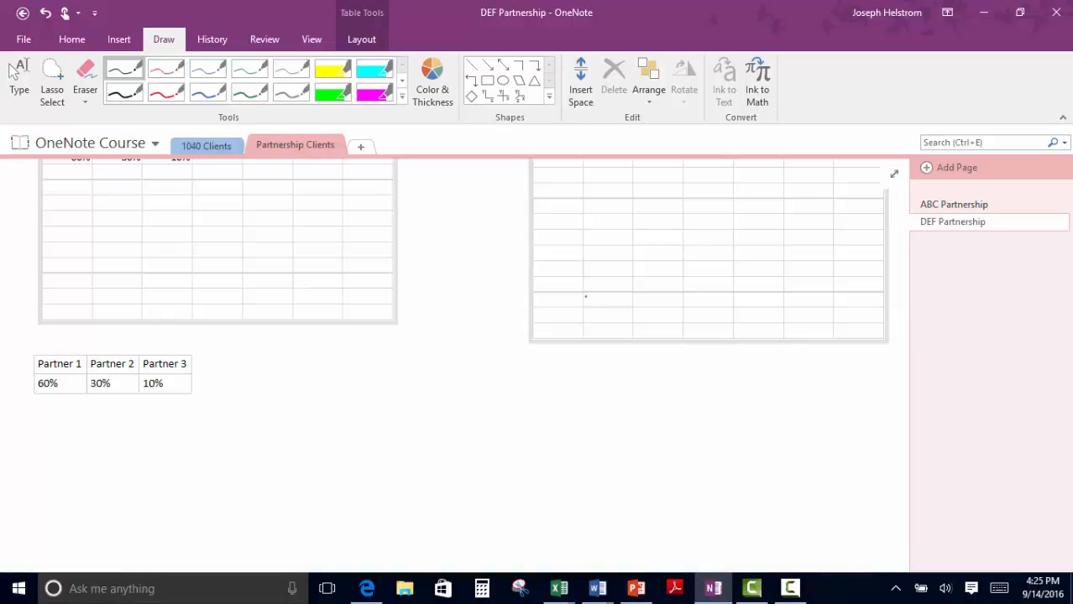
drag(328, 408, 333, 462)
mouse_move(304, 423)
mouse_down()
mouse_move(334, 428)
mouse_move(324, 432)
mouse_move(373, 459)
mouse_move(412, 460)
mouse_move(419, 440)
mouse_move(521, 462)
mouse_up()
drag(554, 405, 556, 464)
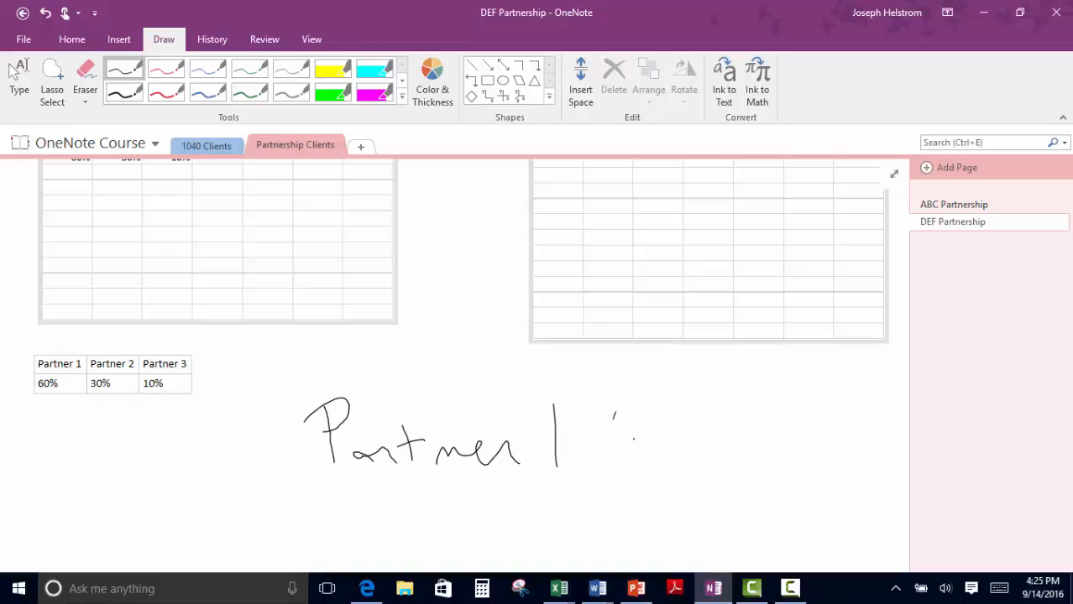
mouse_move(614, 417)
mouse_down()
mouse_move(638, 472)
mouse_move(636, 429)
mouse_move(655, 467)
mouse_move(663, 456)
mouse_move(702, 466)
mouse_up()
mouse_move(710, 422)
mouse_down()
mouse_move(715, 462)
mouse_move(752, 434)
mouse_move(779, 442)
mouse_up()
mouse_move(801, 396)
mouse_down()
mouse_move(803, 454)
mouse_move(816, 467)
mouse_up()
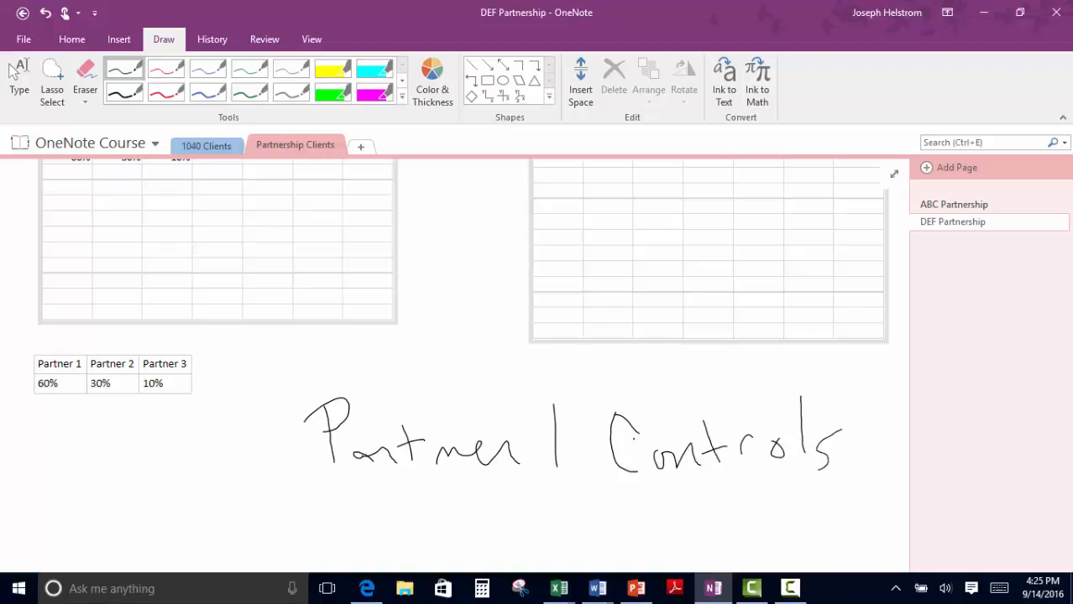
click(13, 71)
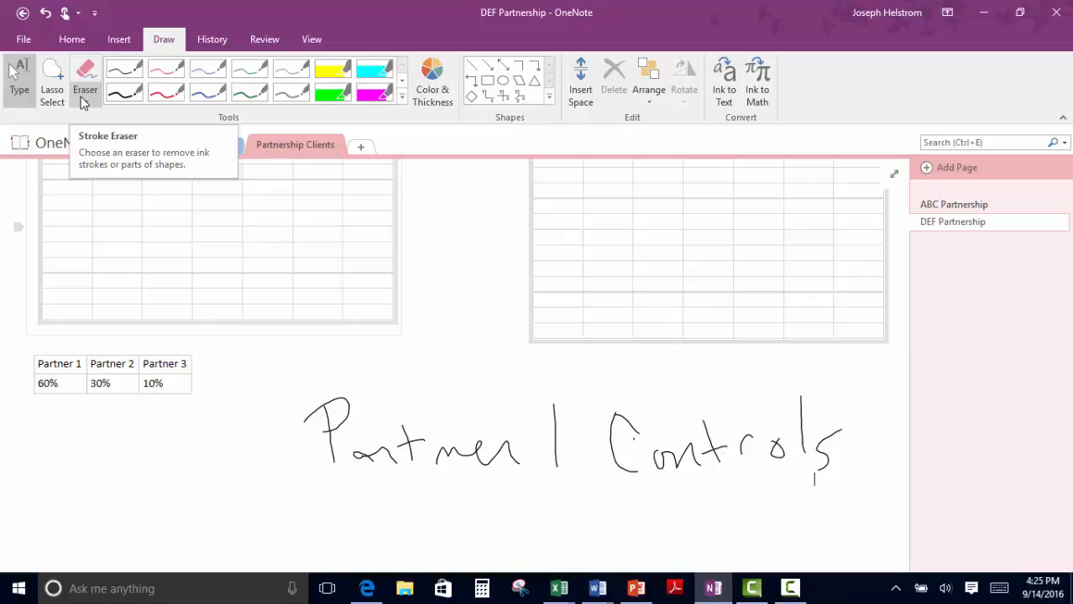
Step: Erase the stray ink dot next to the handwritten C of "Controls" with the Small Eraser
click(84, 104)
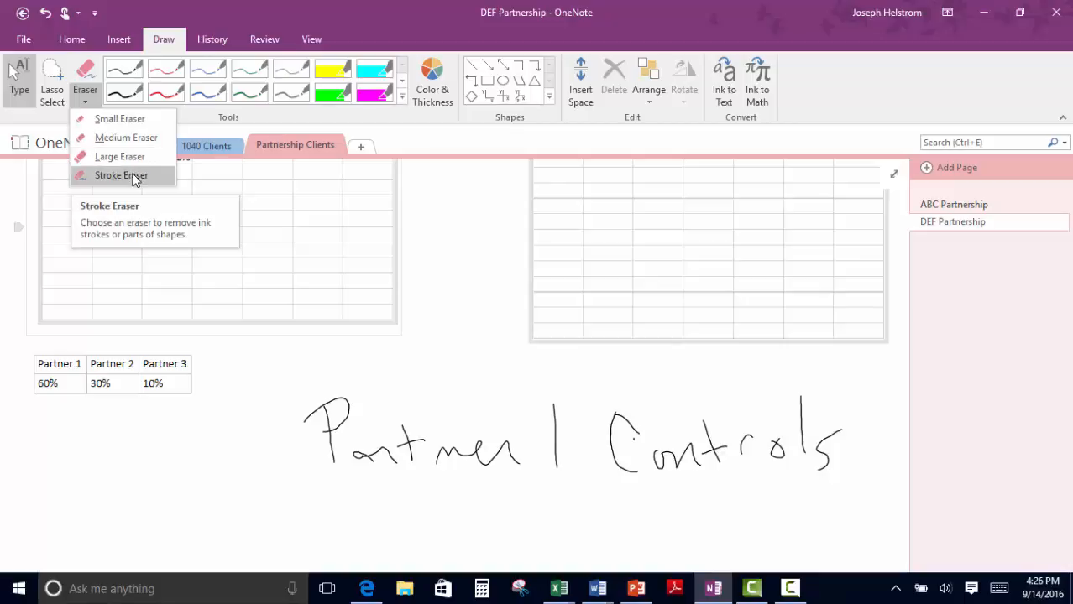
click(121, 119)
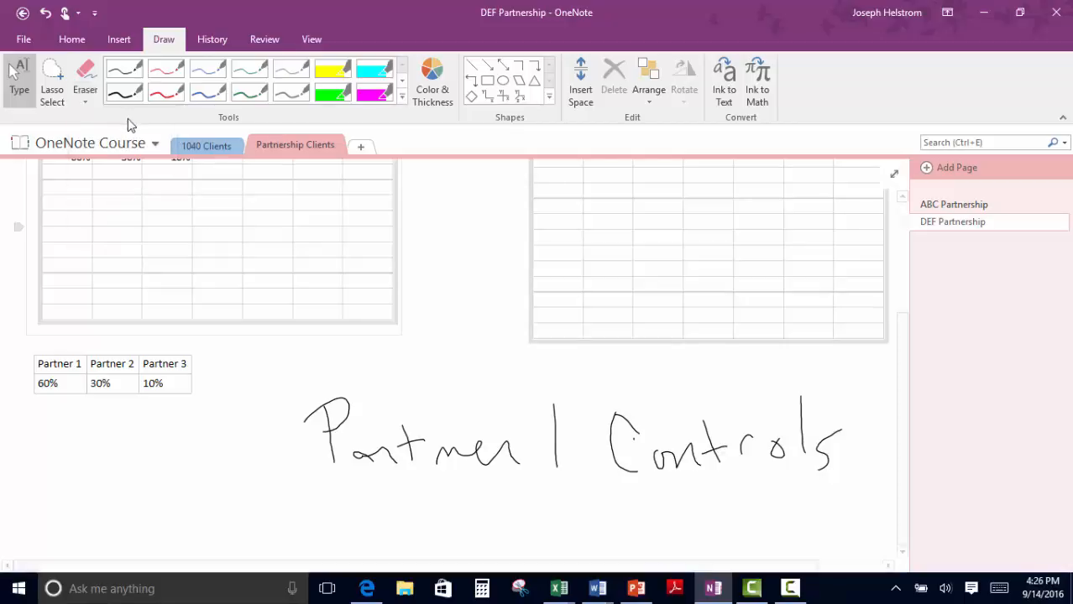
click(633, 440)
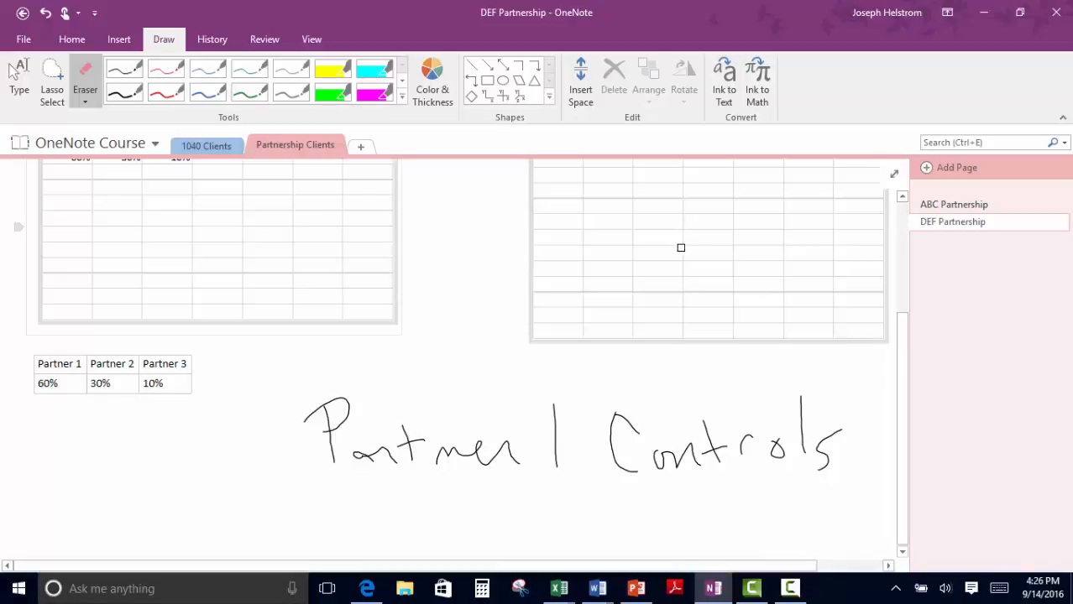
Step: Convert the handwritten note to typed text and correct it to read "Partner 1 controls"
click(725, 94)
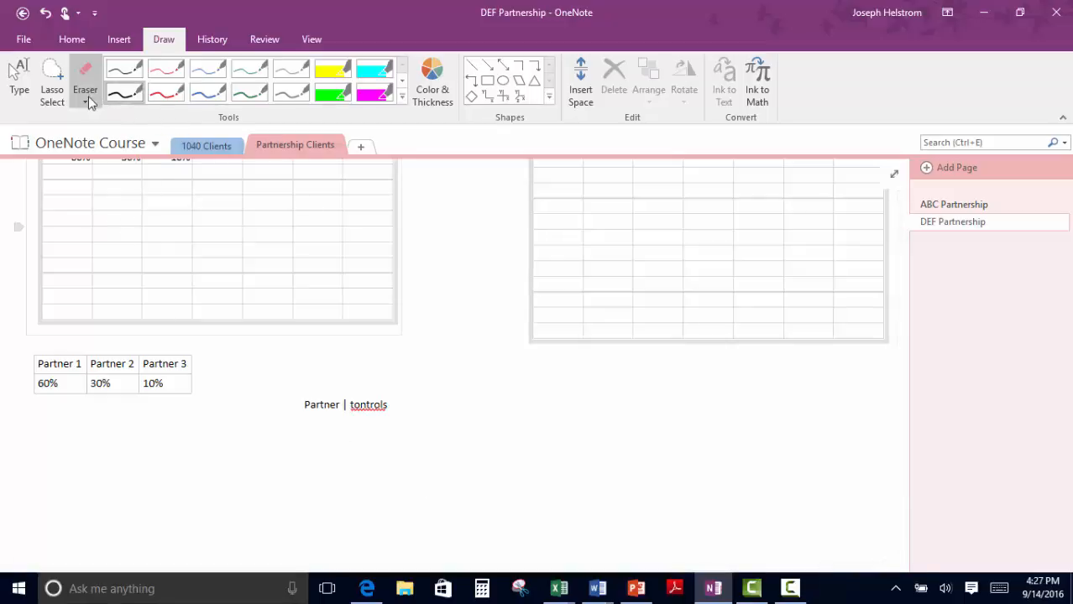
click(17, 92)
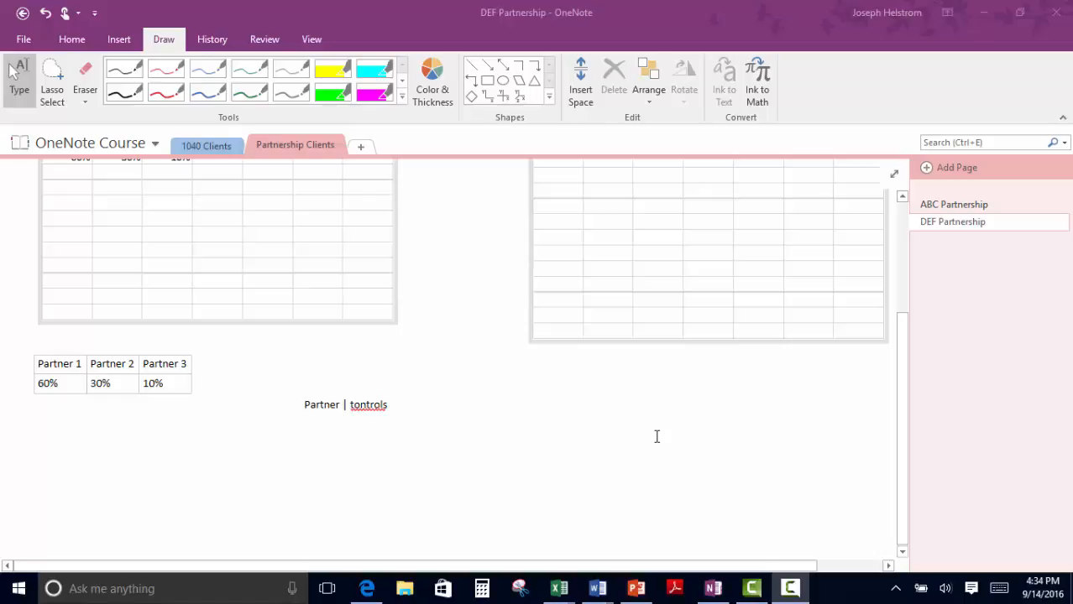
click(331, 403)
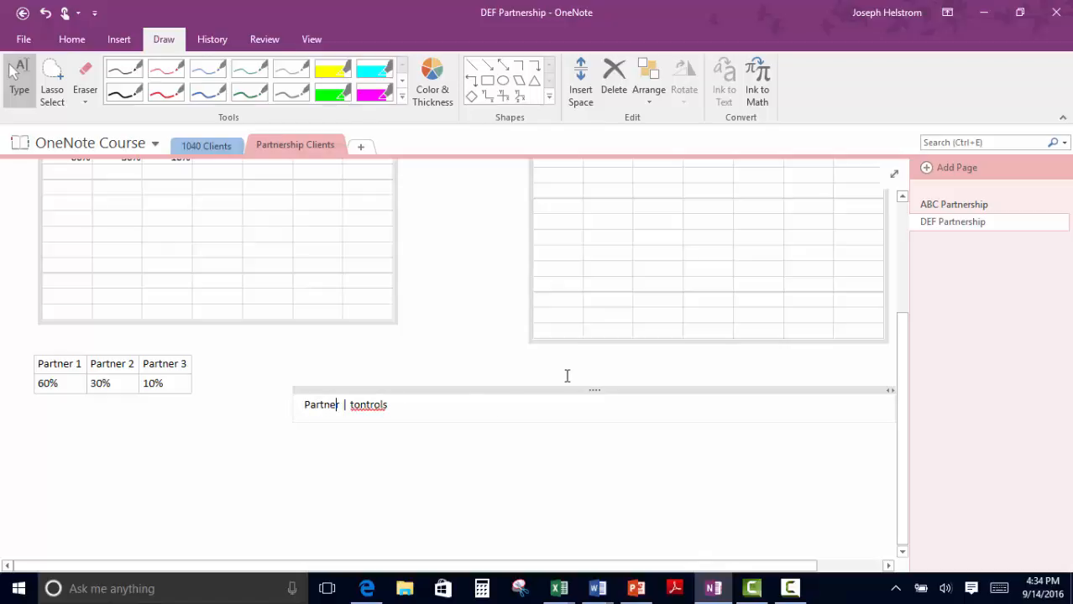
key(BackSpace)
text(1)
key(Delete)
text(c)
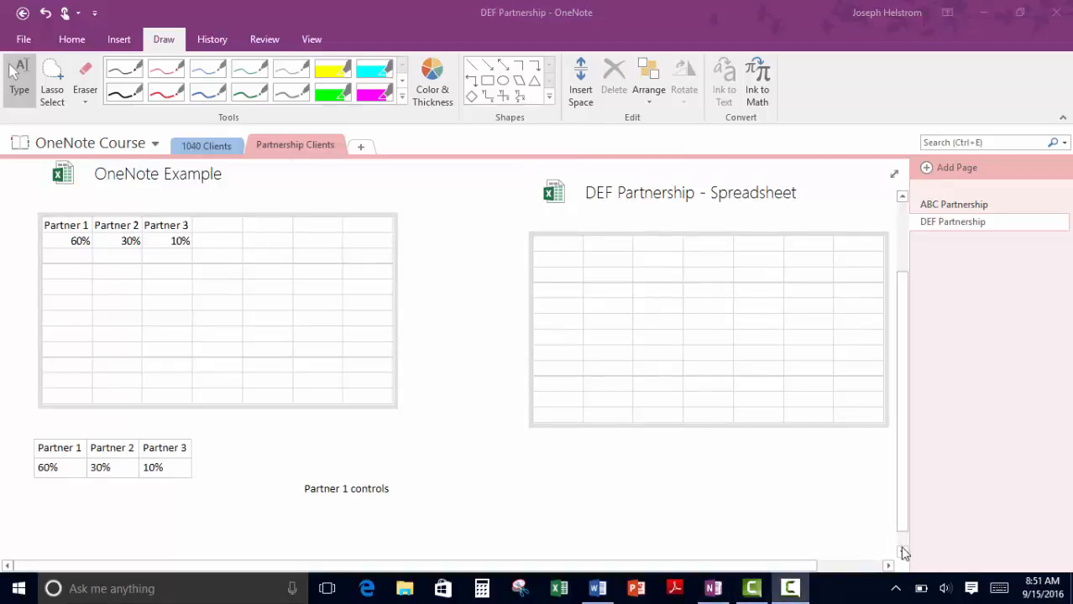
Step: Draw a wide rectangle in the empty area below the "Partner 1 controls" note
scroll(904, 553, down, 4)
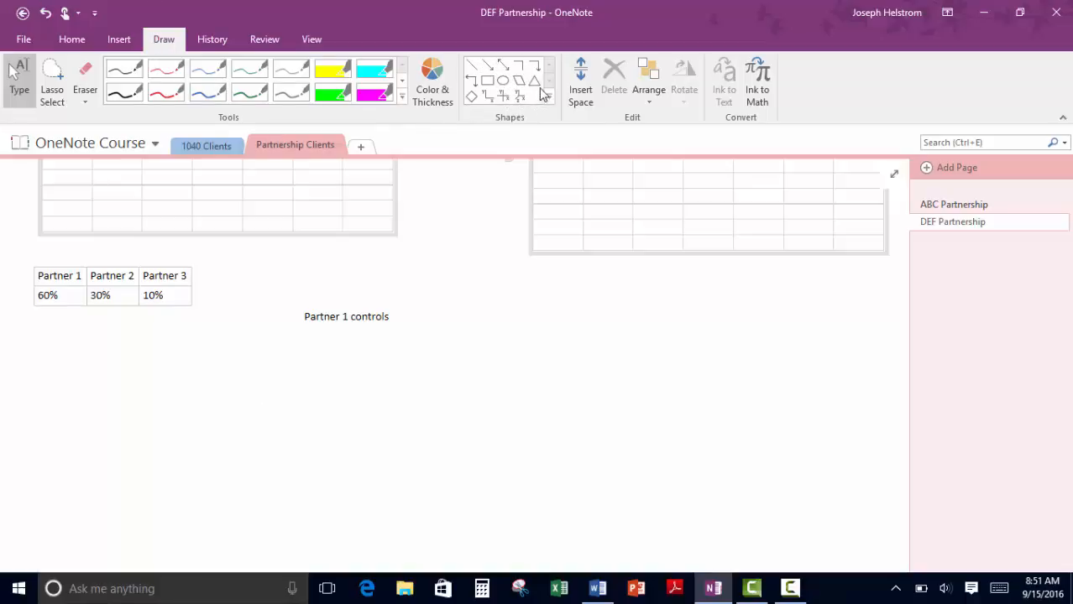
click(487, 81)
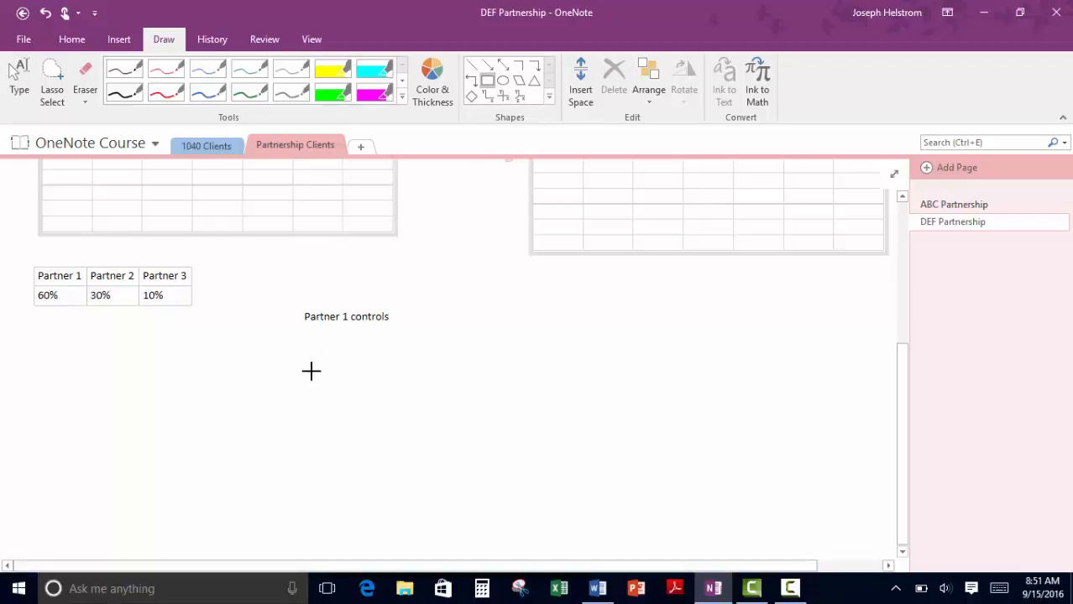
mouse_move(319, 369)
mouse_down()
mouse_move(320, 450)
mouse_move(548, 460)
mouse_up()
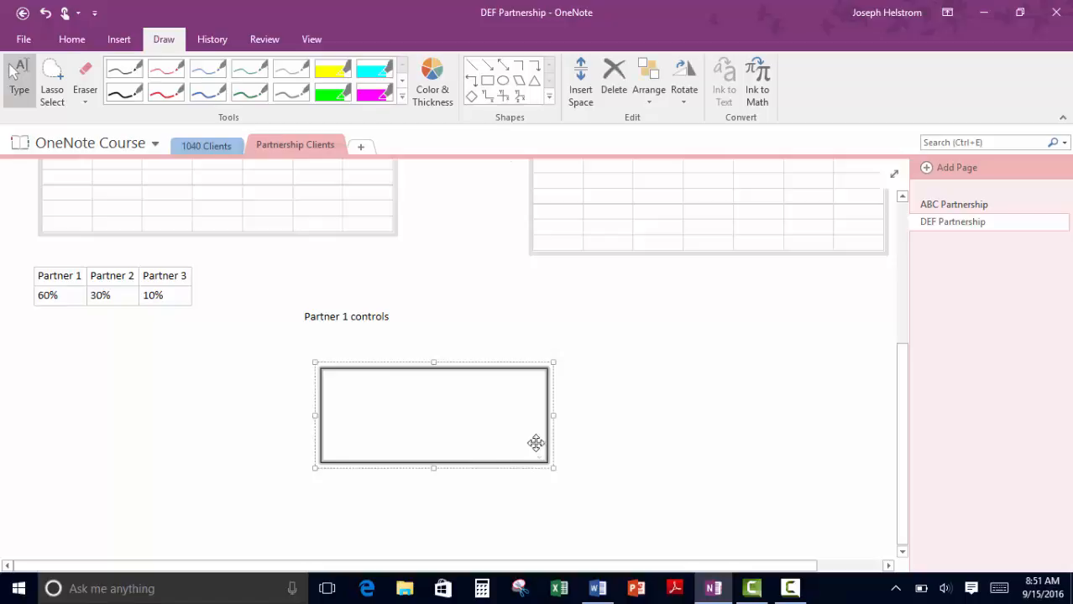
Step: Draw a short downward arrow from the middle of the rectangle's bottom edge and a diamond beneath its tip
click(487, 65)
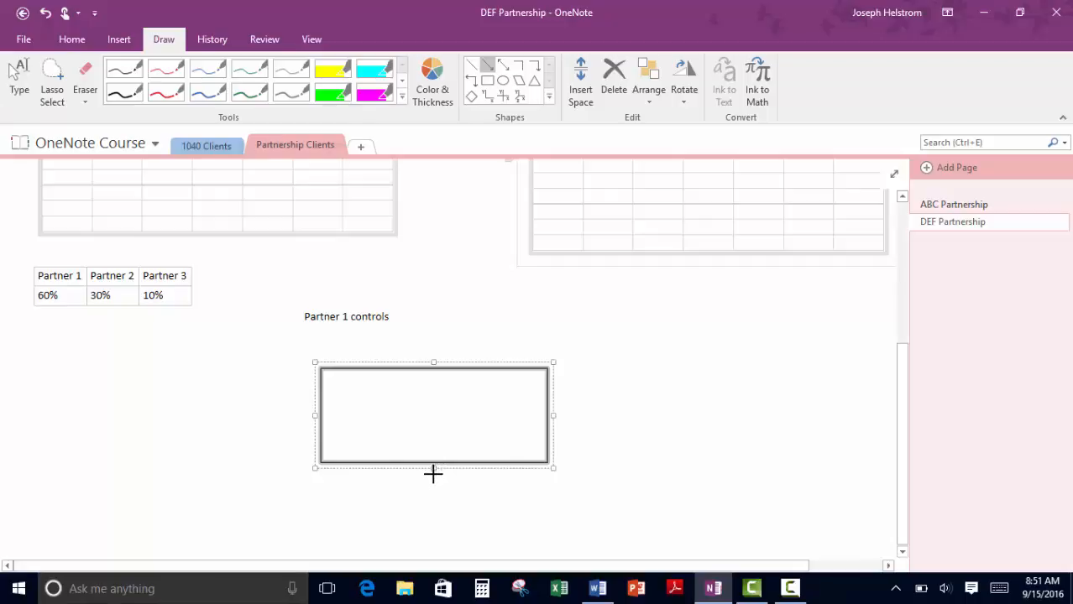
drag(433, 463, 433, 497)
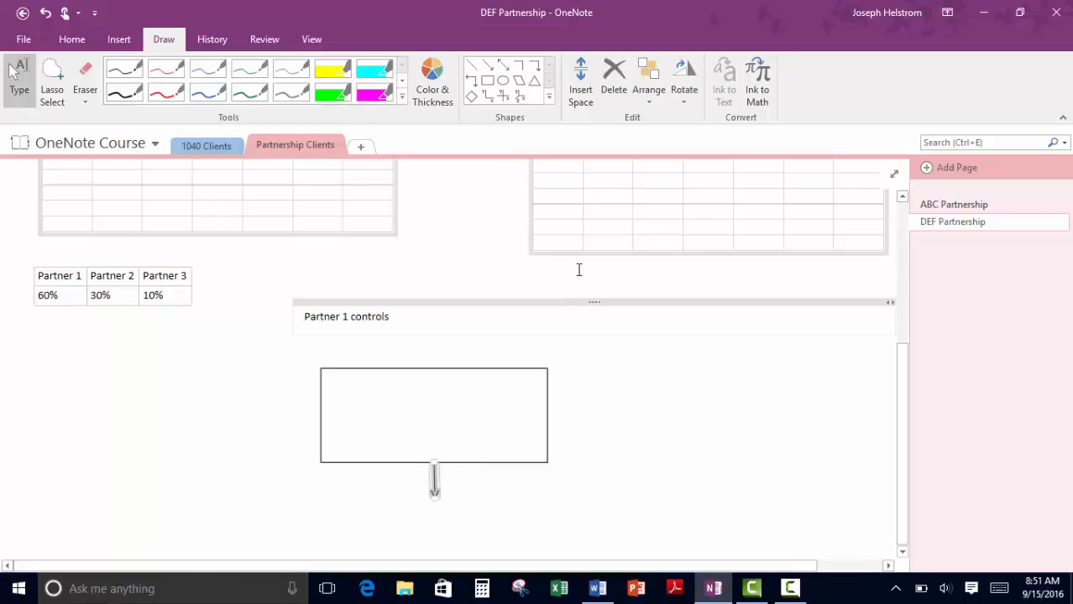
click(471, 98)
mouse_move(435, 496)
mouse_down()
mouse_move(414, 536)
mouse_move(360, 554)
mouse_move(357, 482)
mouse_move(335, 492)
mouse_up()
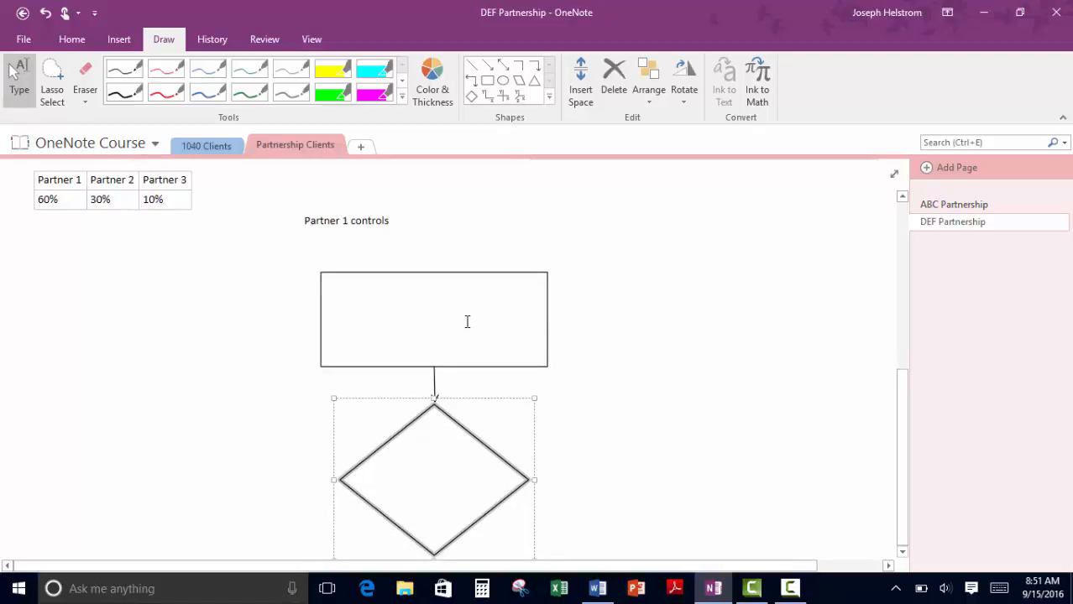
Step: Label the flowchart rectangle with the text "Payroll check"
click(354, 314)
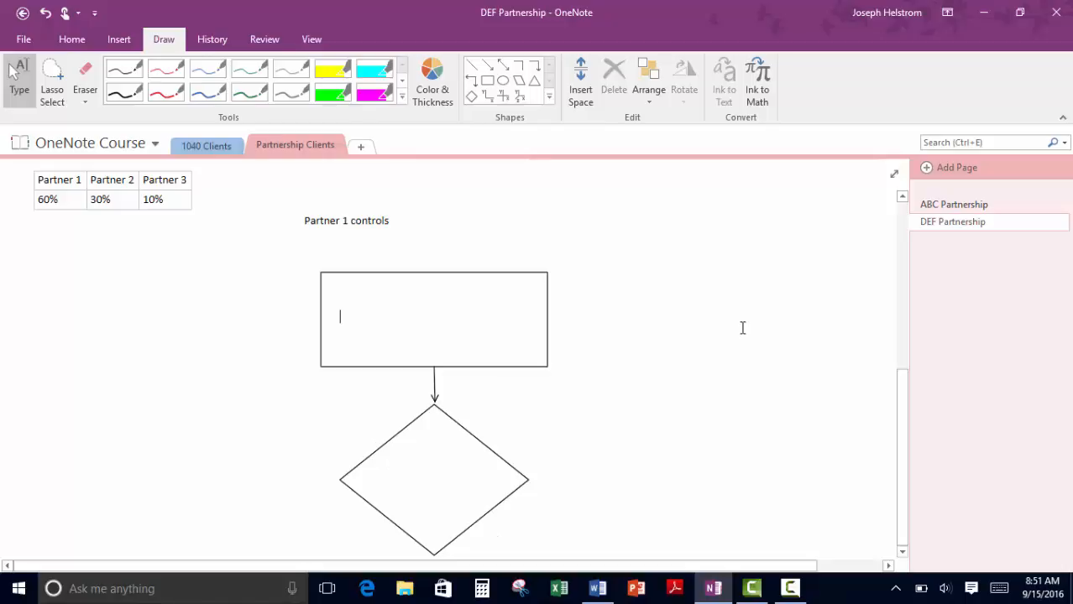
text(Payroll)
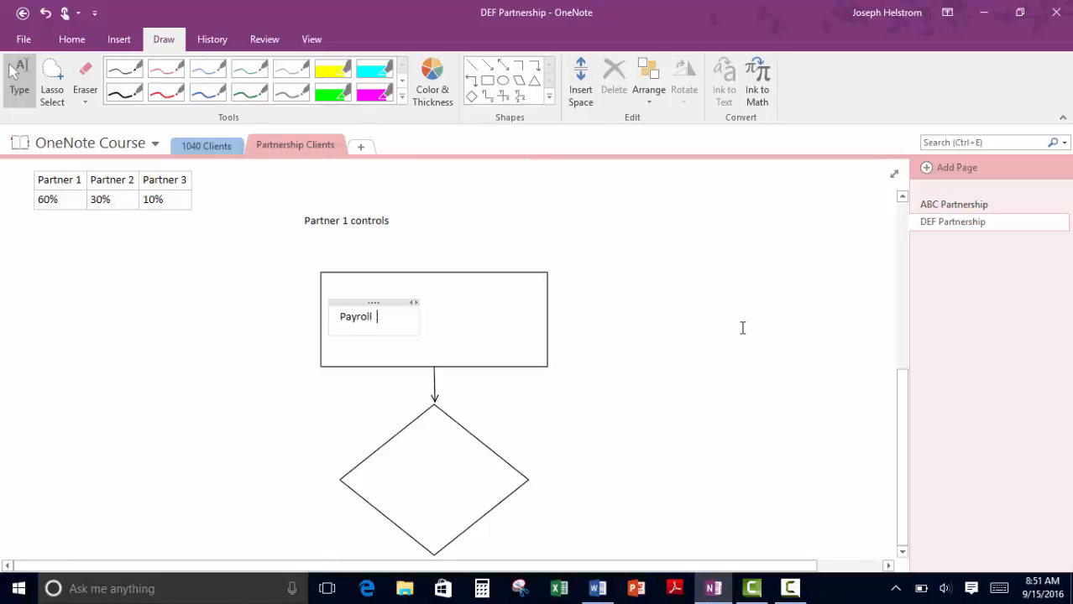
key(BackSpace)
text(check)
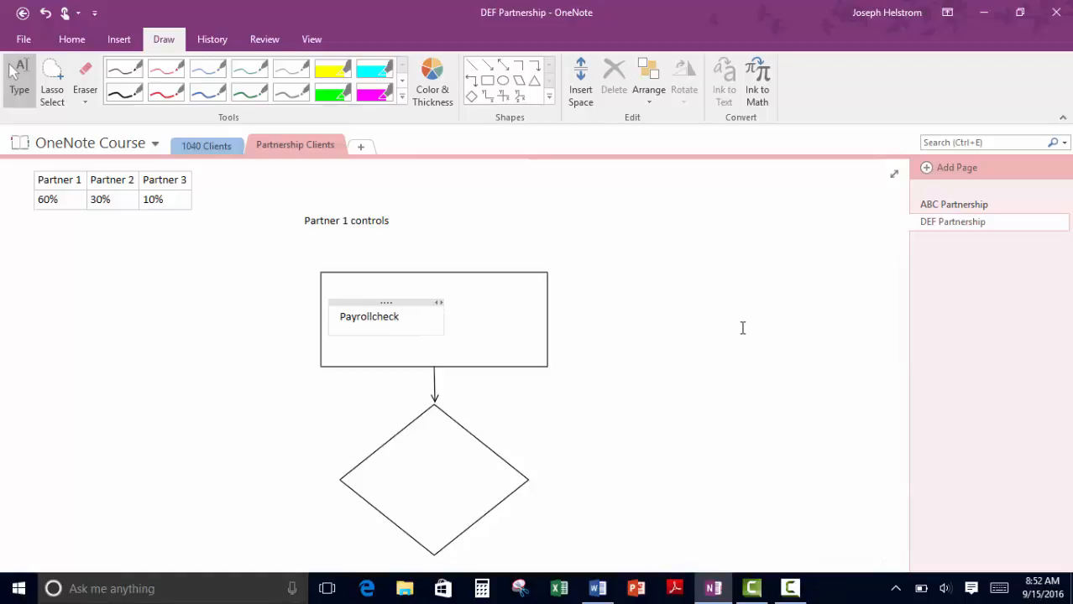
key(BackSpace)
key(BackSpace)
key(BackSpace)
key(BackSpace)
key(BackSpace)
text(check)
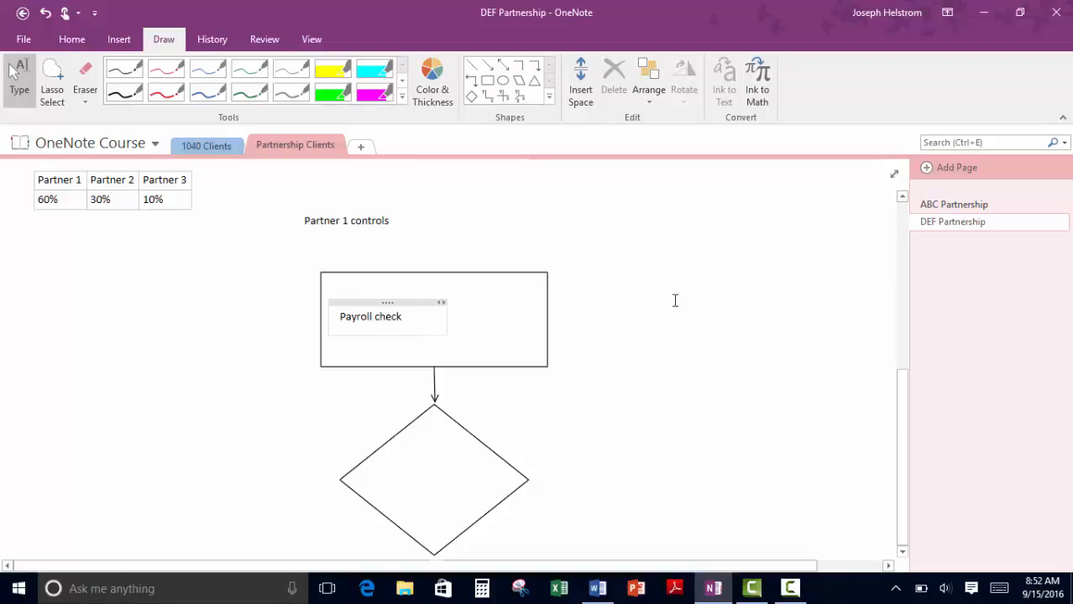
Step: Label the diamond "Did the employee work?" and move the text up and left so it fits inside the shape
click(414, 483)
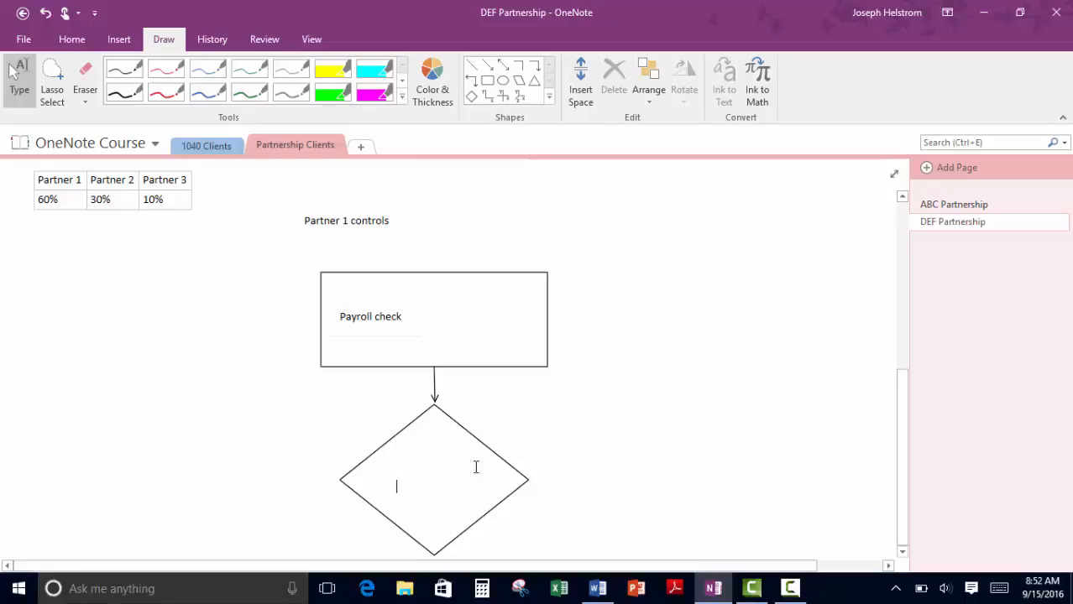
text(Did )
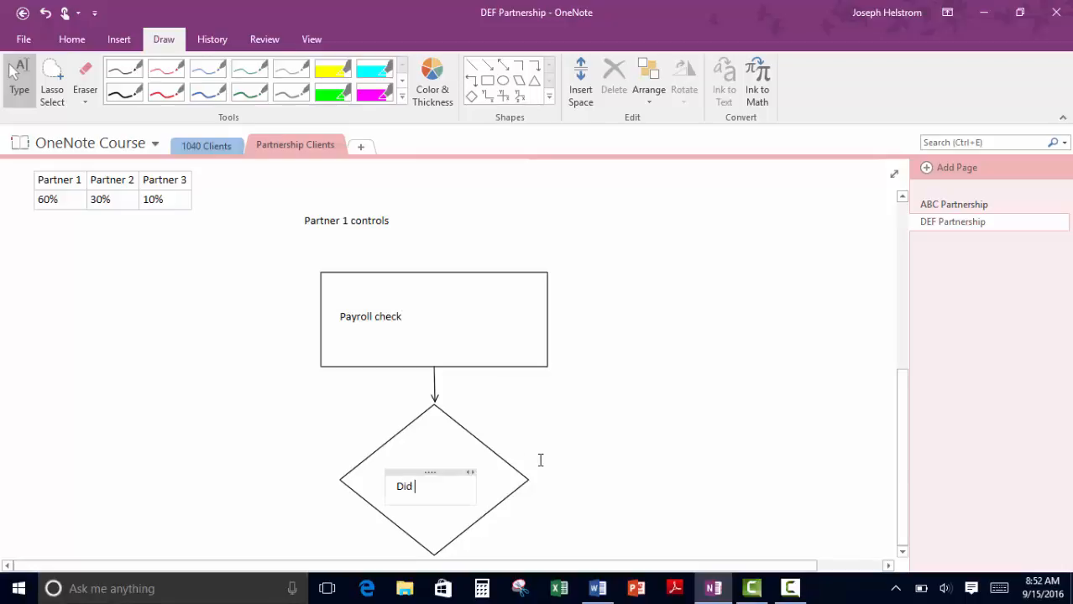
text(the employee work?)
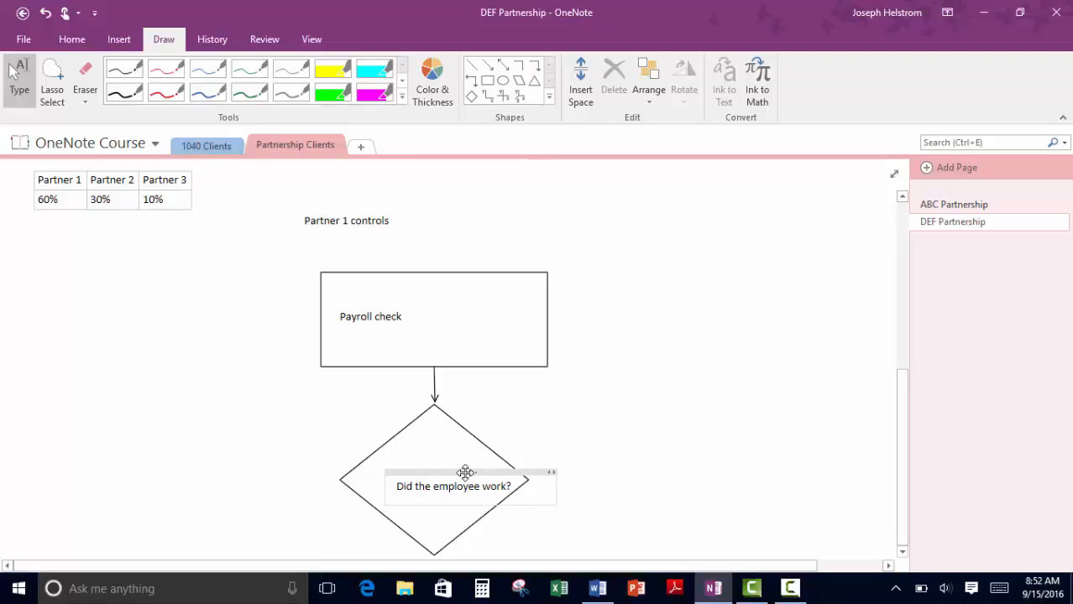
drag(465, 472, 444, 464)
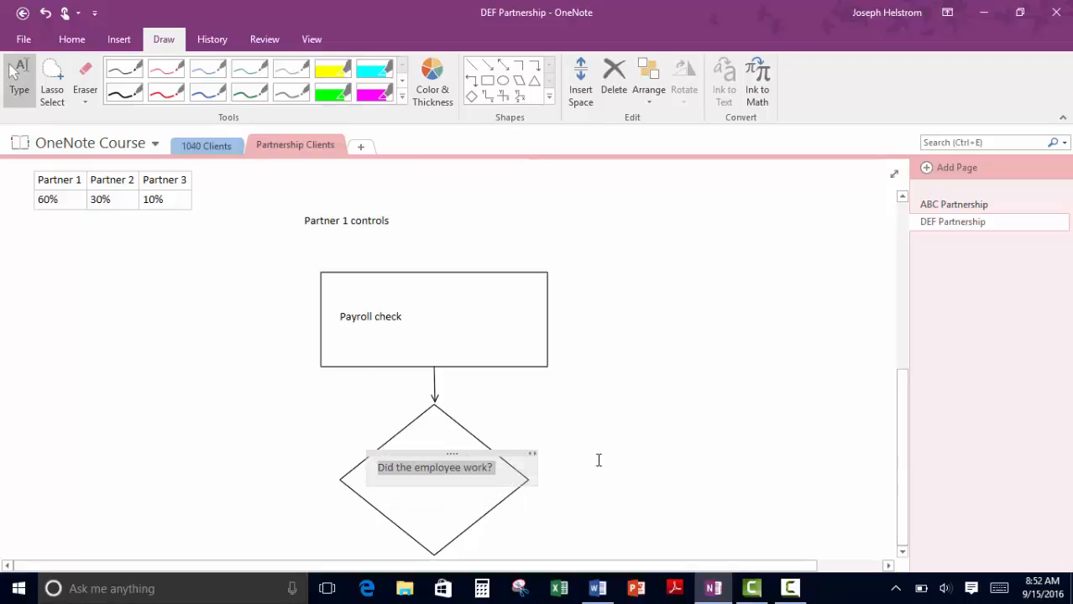
click(604, 454)
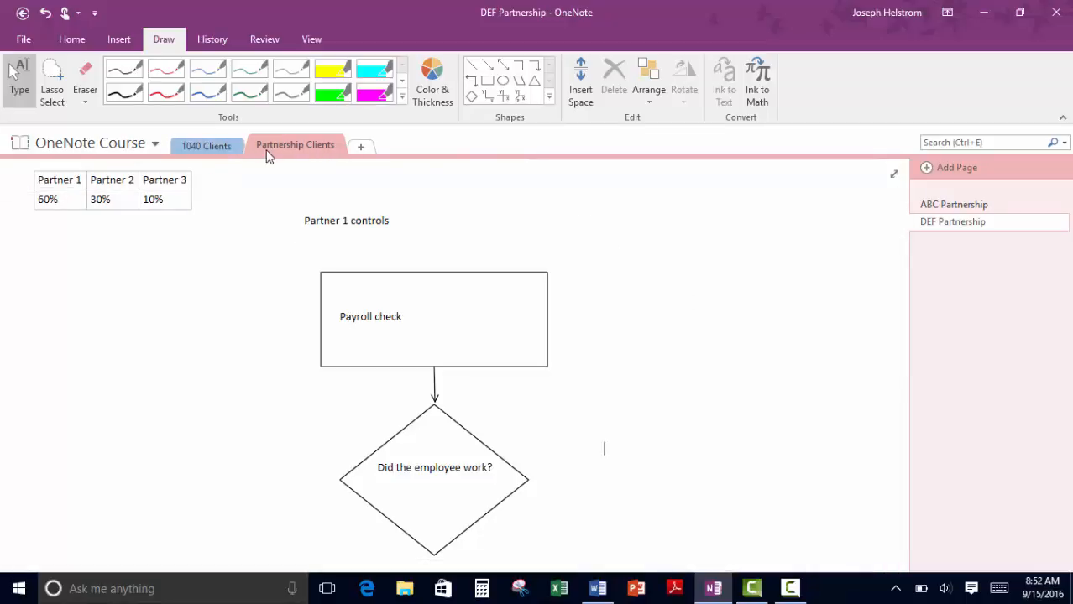
Step: Change the section color of Partnership Clients to Lemon Lime
right_click(320, 150)
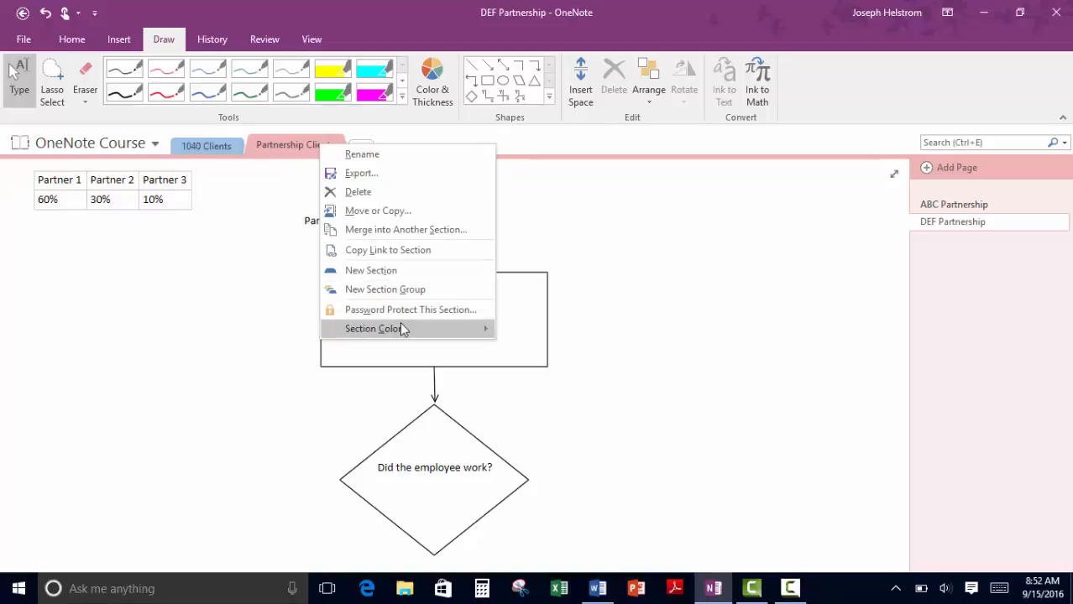
mouse_move(401, 333)
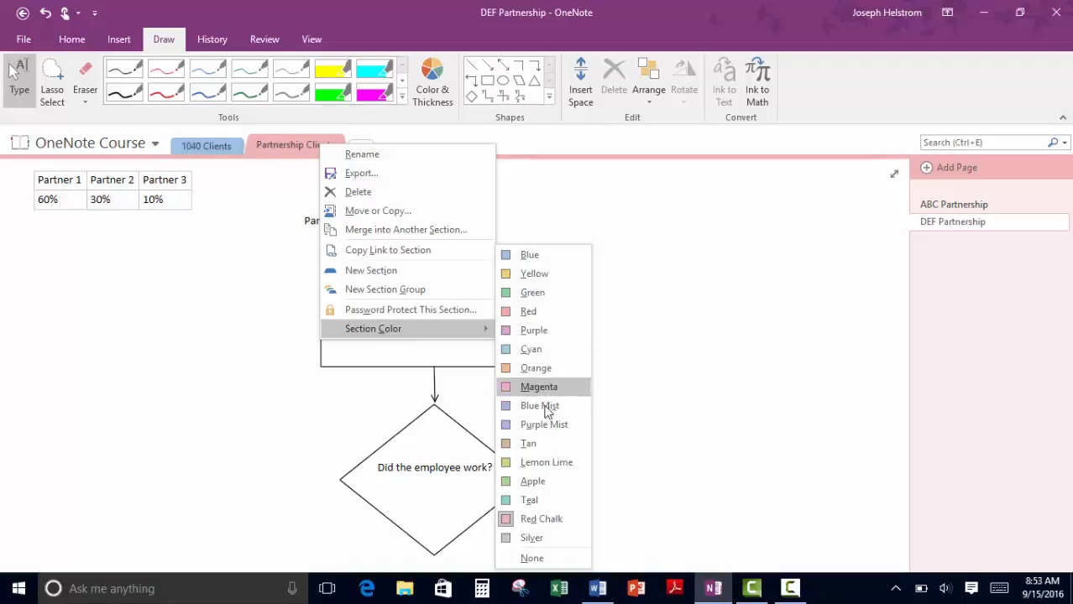
click(554, 466)
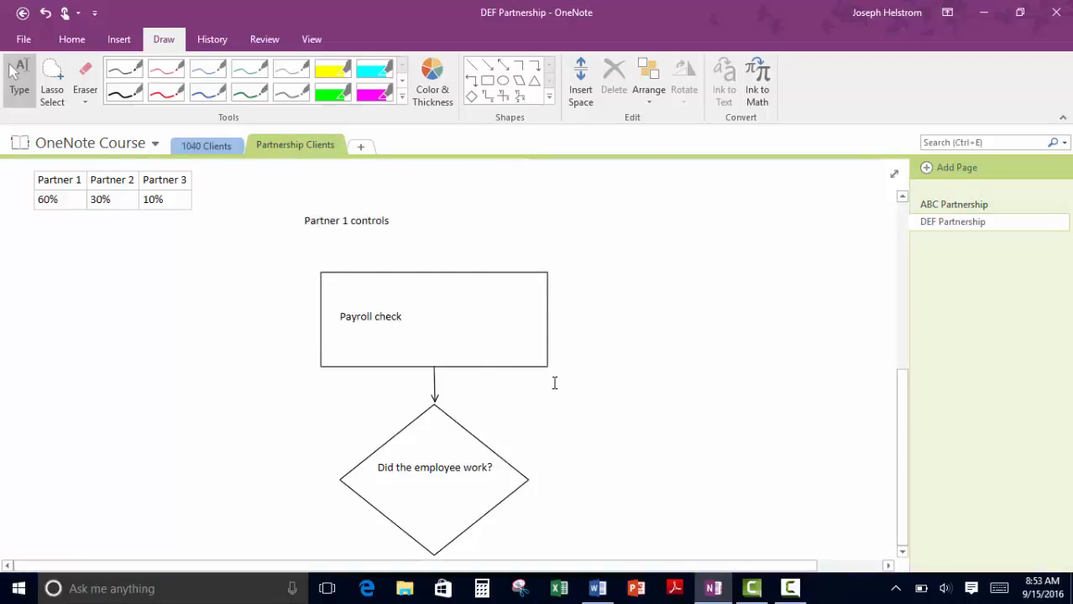
Step: Switch to the 1040 Clients section and change its section color to Purple
click(211, 147)
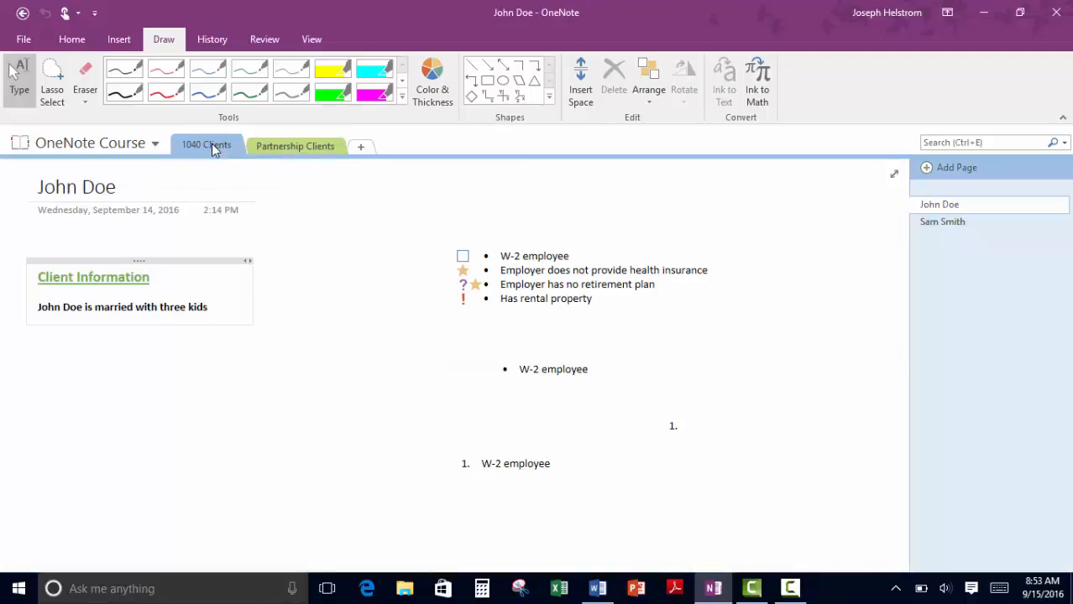
right_click(213, 148)
mouse_move(291, 334)
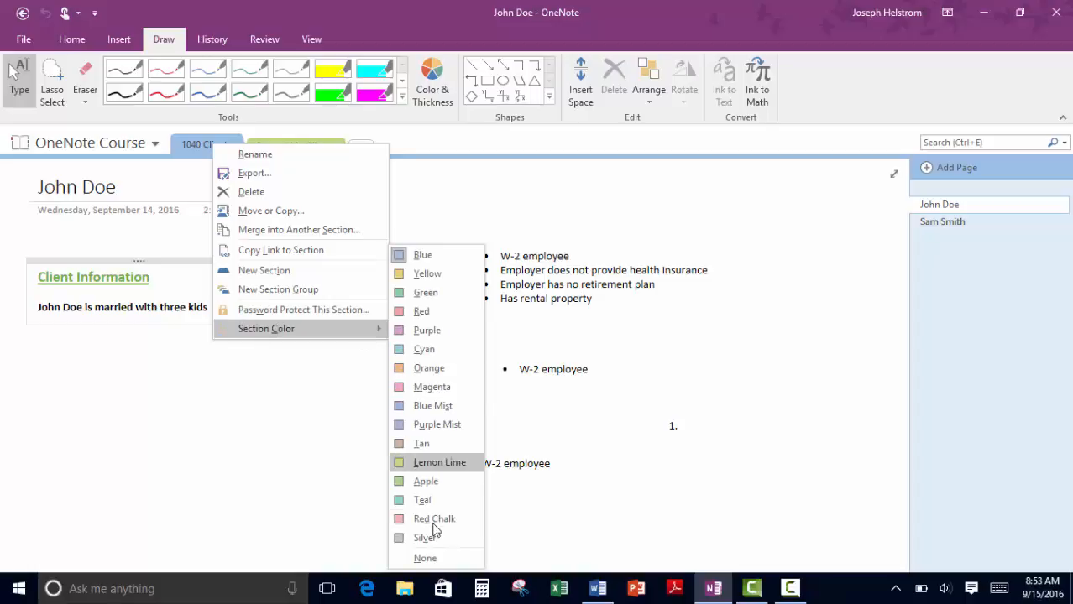
click(439, 332)
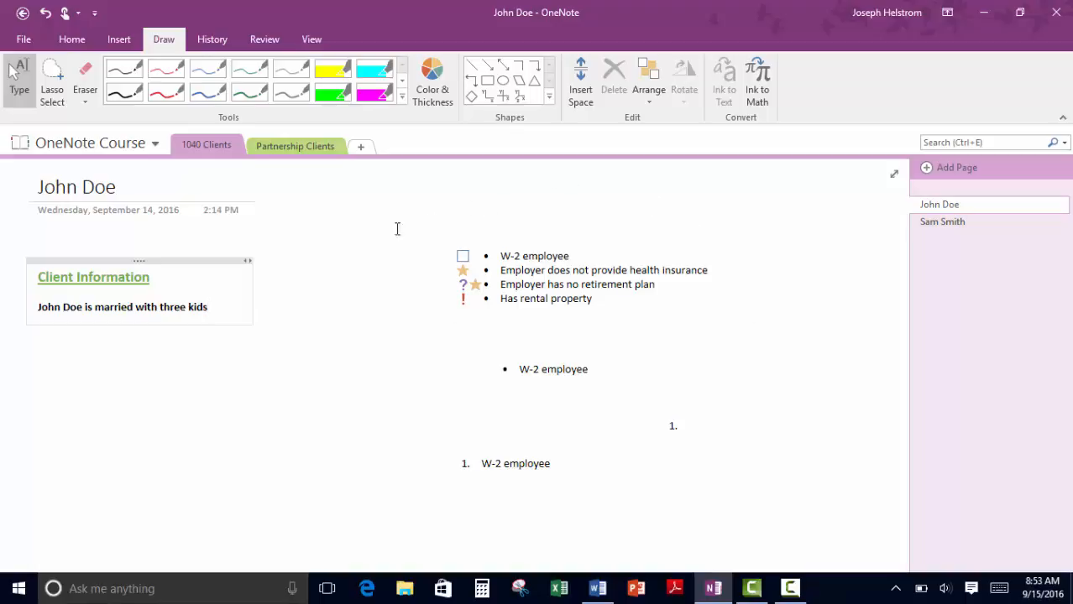
Step: Set the page color of the first client page in the 1040 Clients section to light pink
click(313, 40)
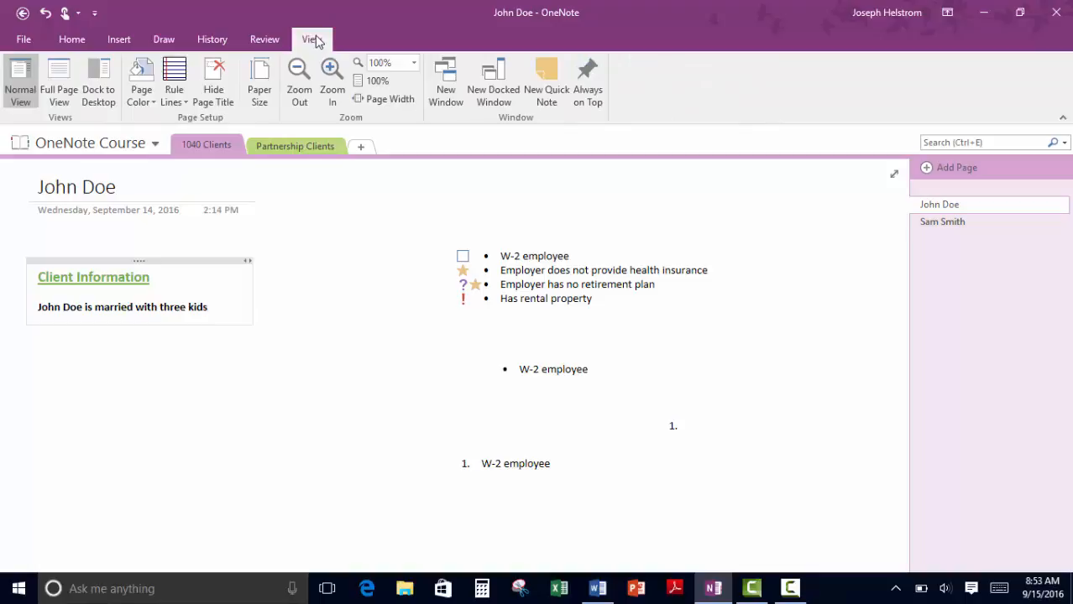
click(144, 103)
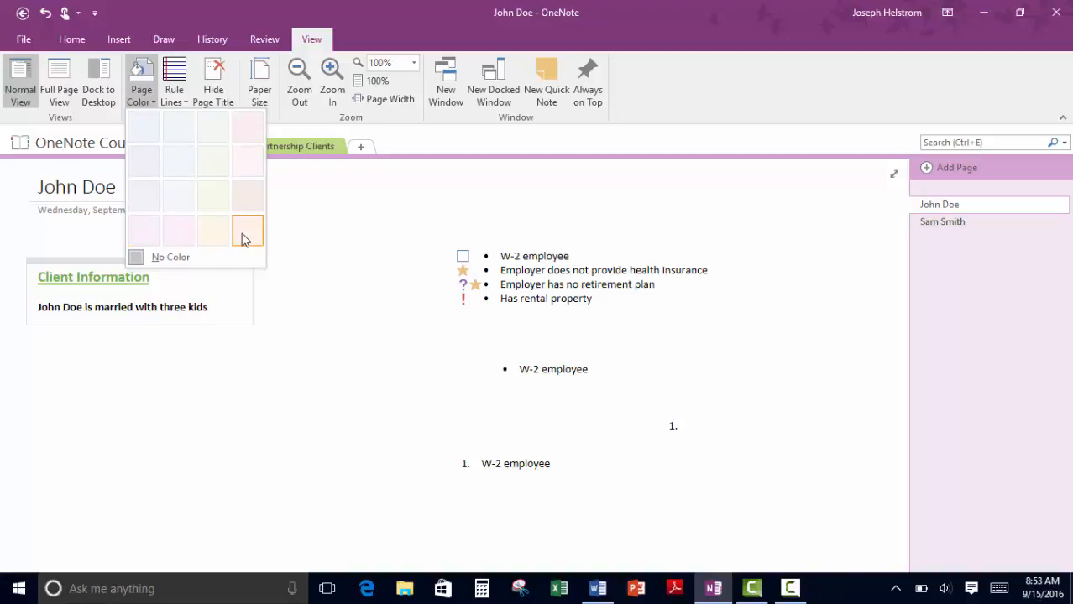
click(182, 237)
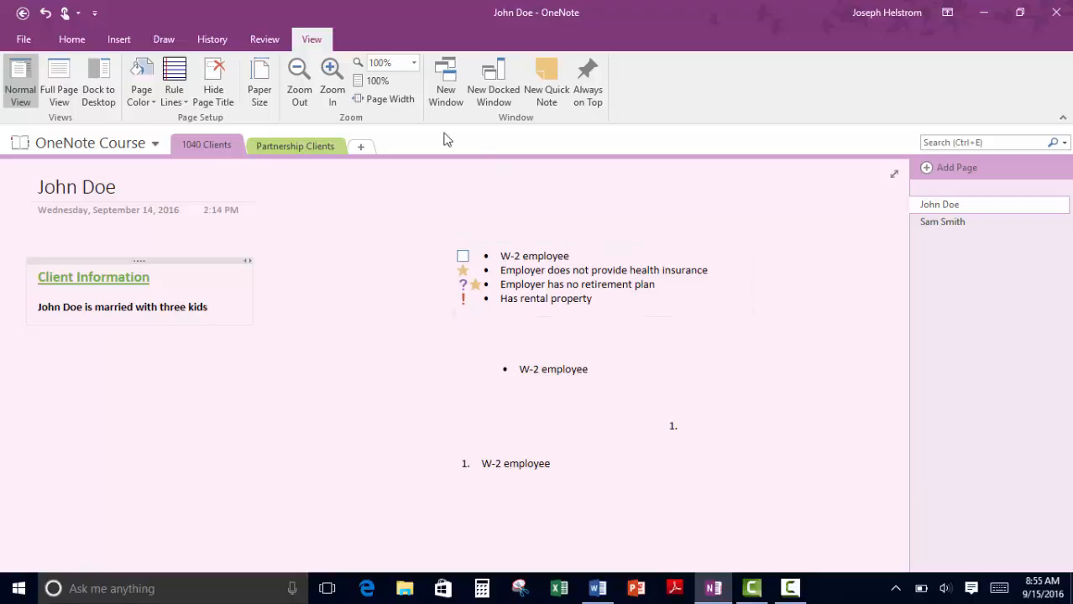
Step: Protect the 1040 Clients section by entering and confirming a section password, and delete its existing unprotected backups
click(267, 40)
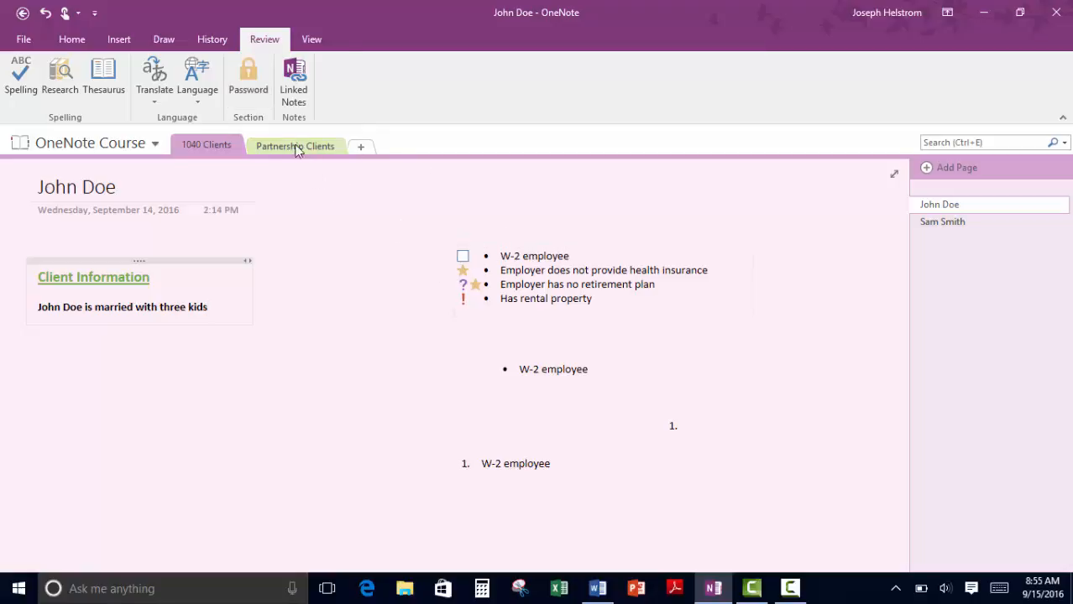
right_click(210, 144)
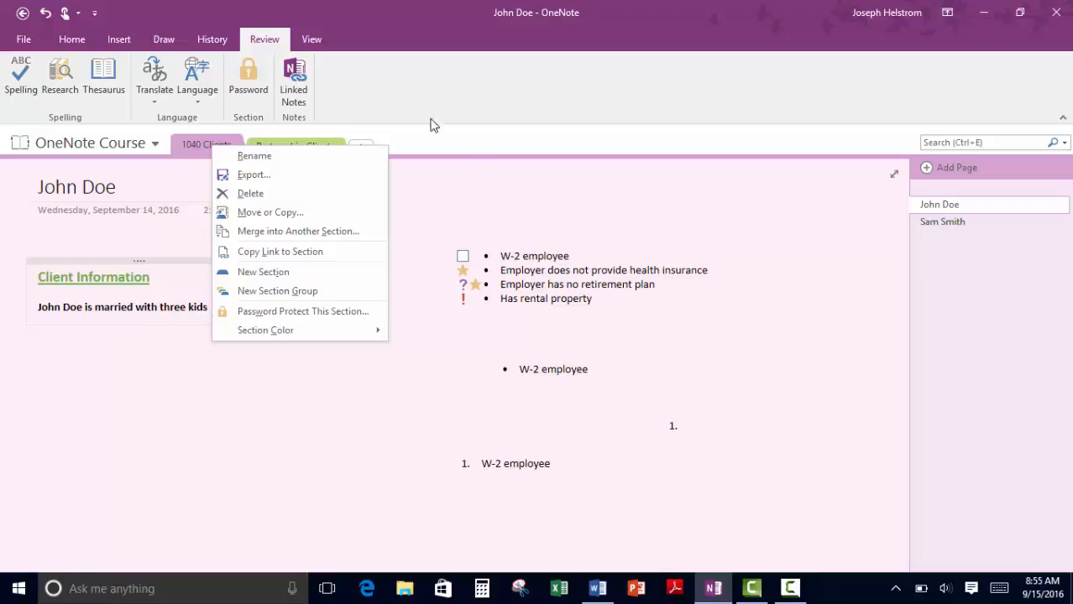
click(459, 185)
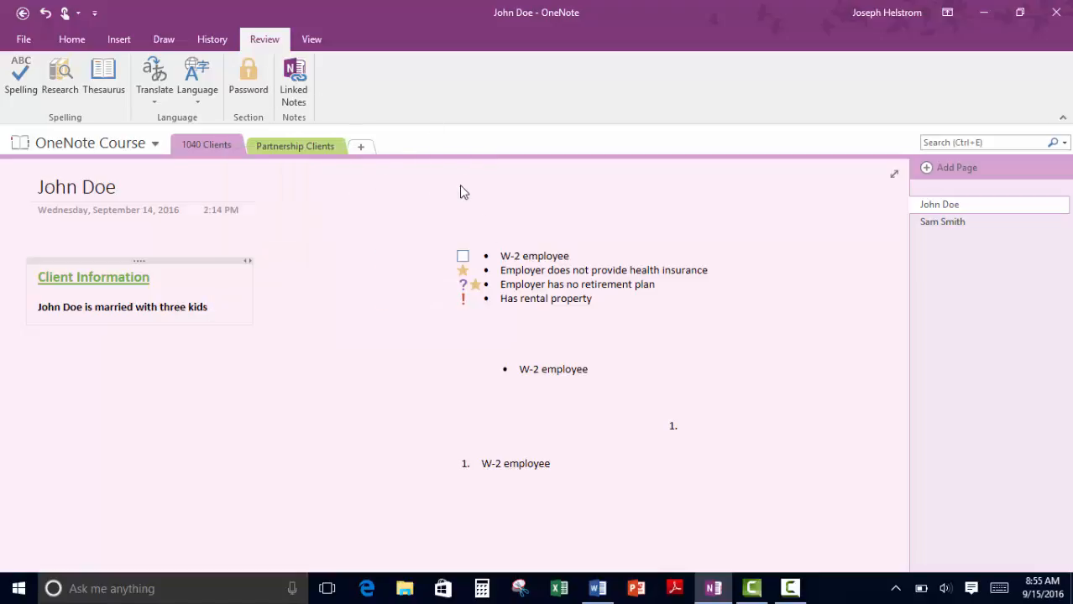
click(252, 79)
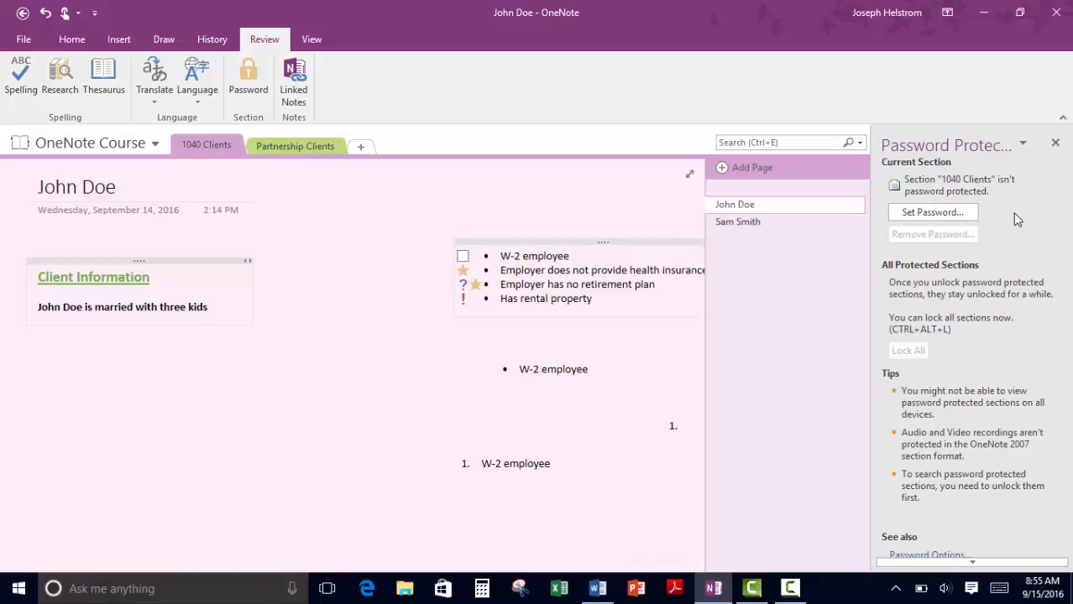
click(933, 211)
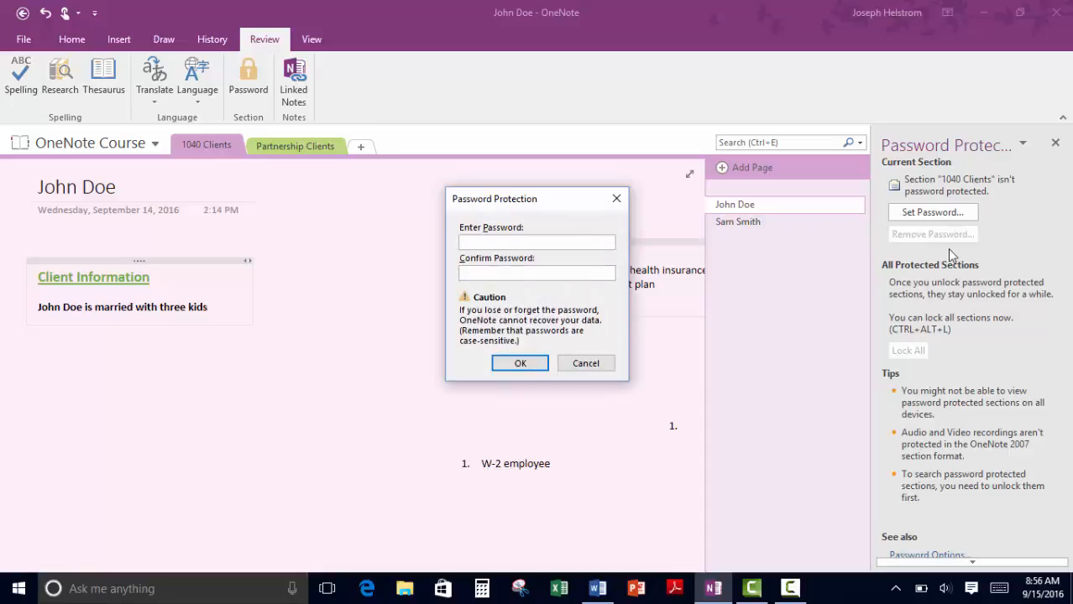
text(•••••••)
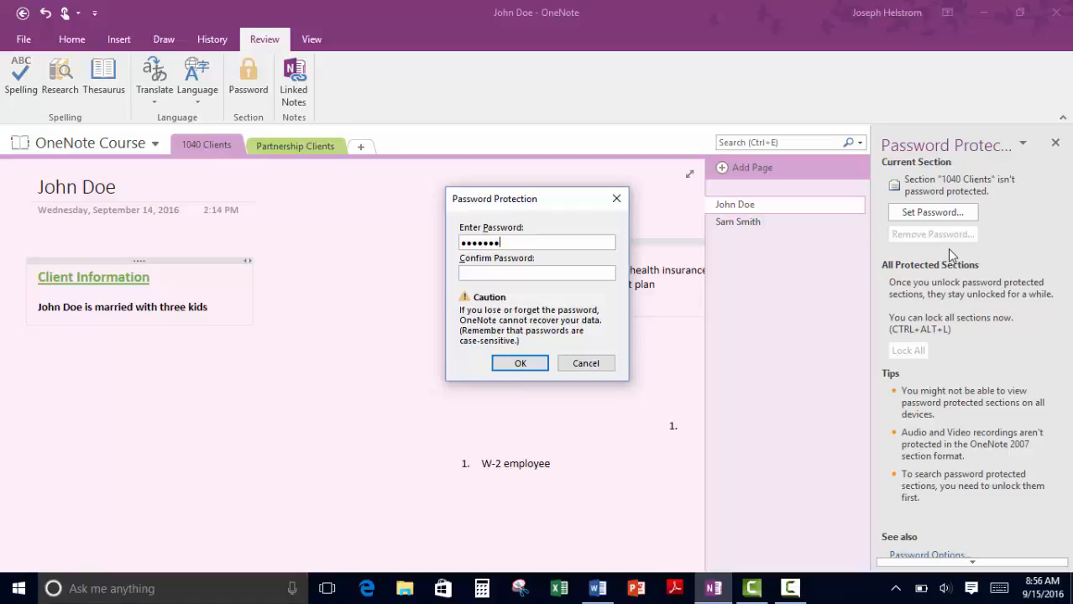
click(516, 272)
text(•••••••)
click(520, 363)
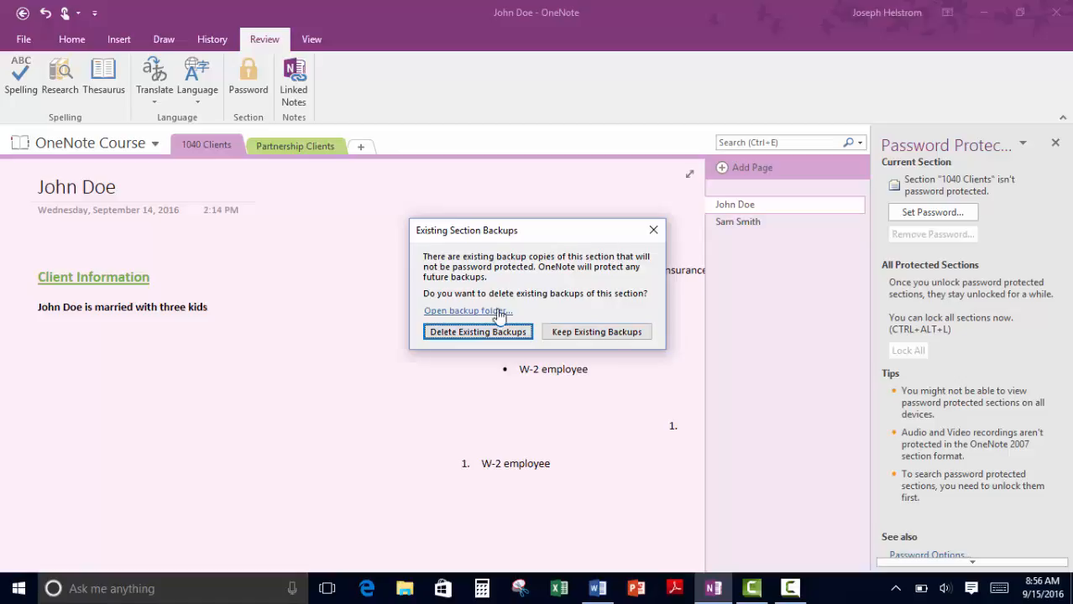
click(477, 333)
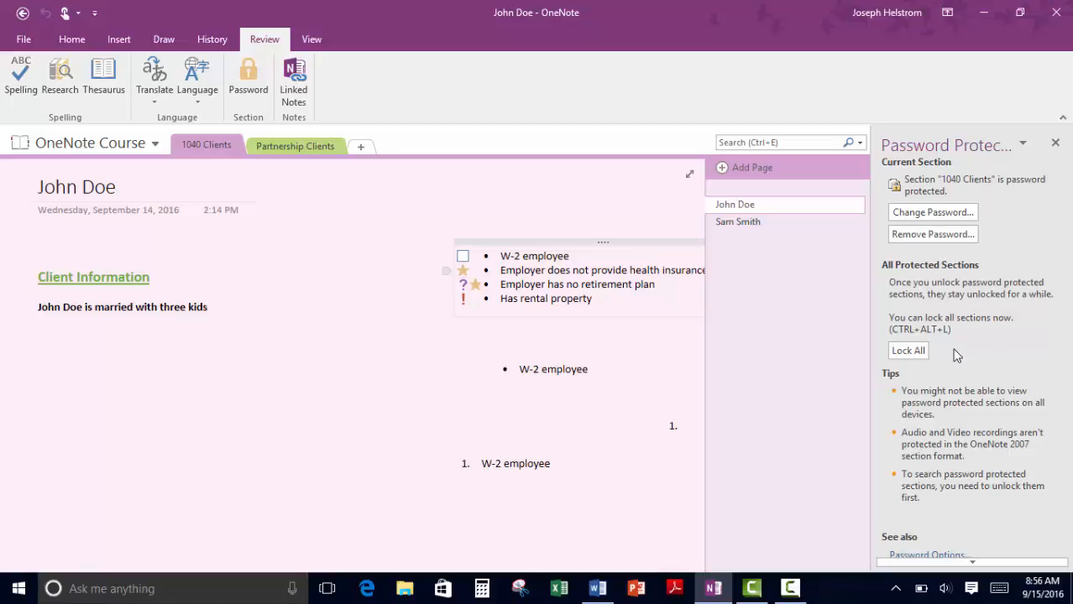
Step: Lock all password-protected sections and check access by switching to Partnership Clients and back to 1040 Clients
click(911, 351)
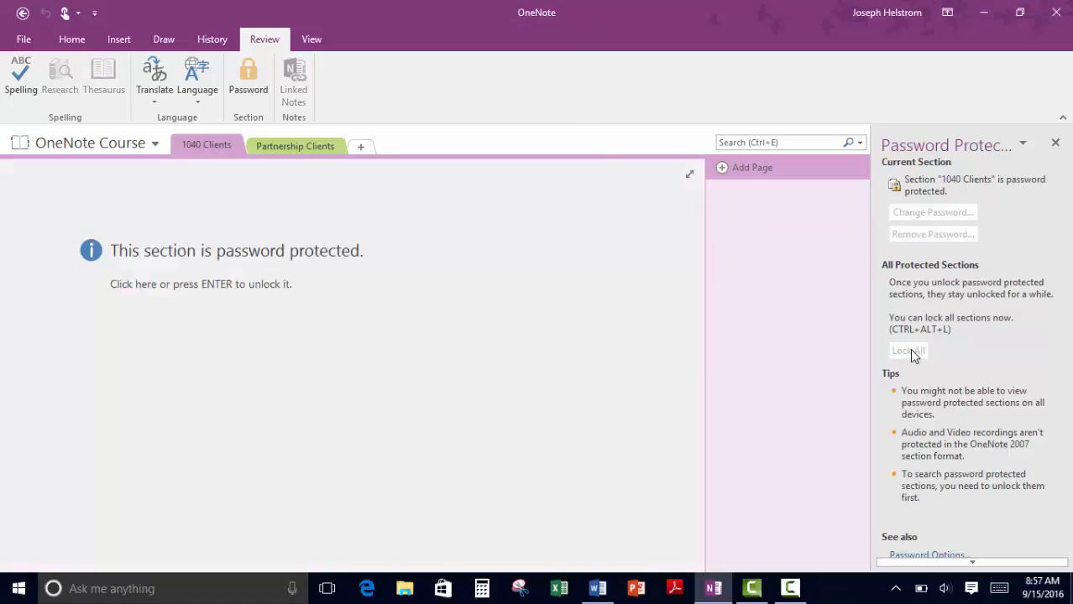
click(301, 147)
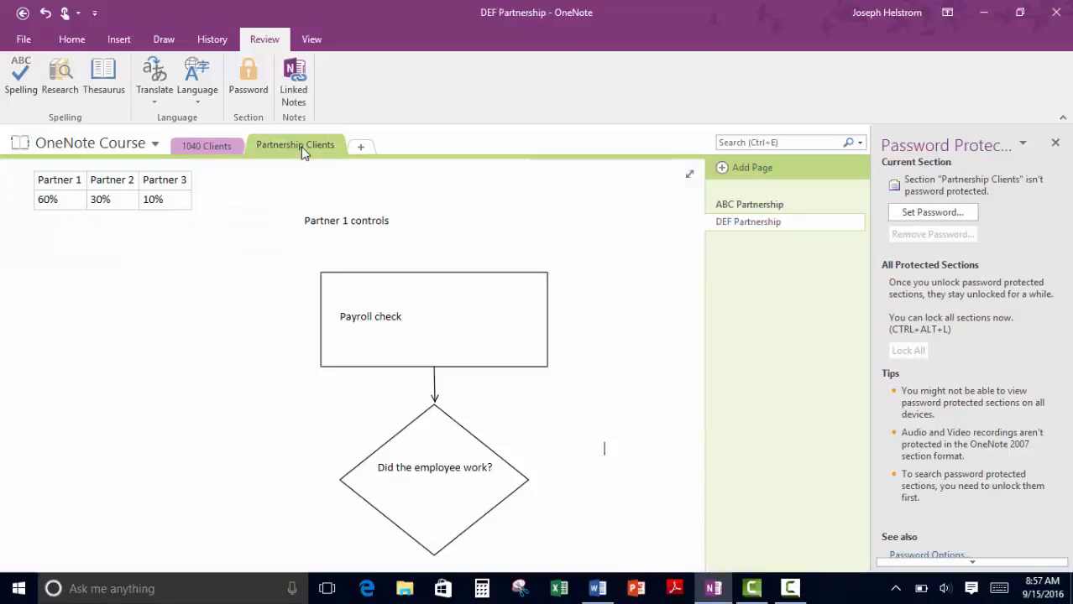
click(223, 149)
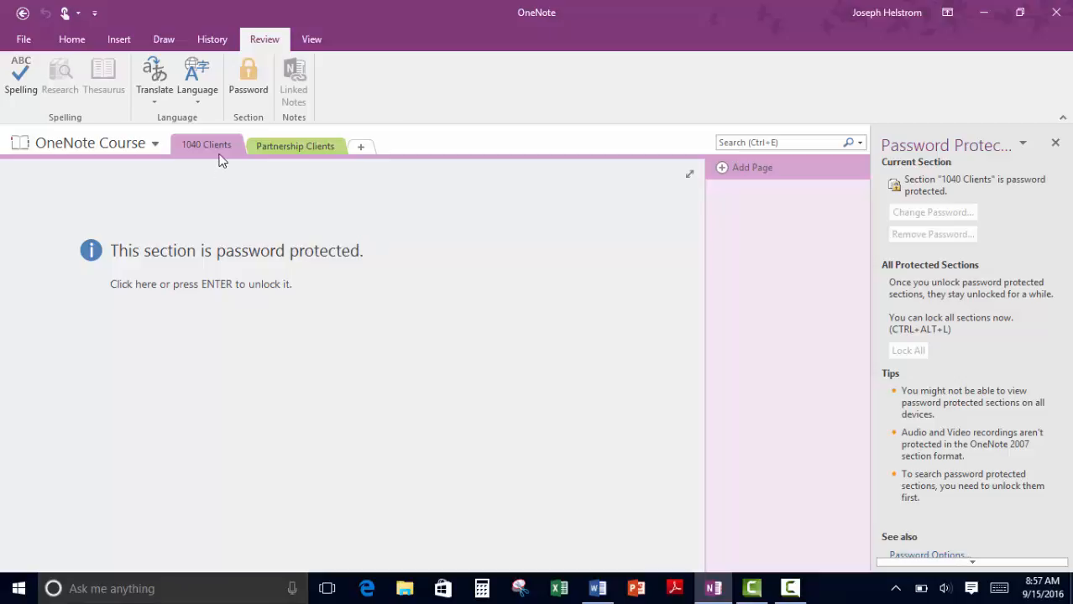
Step: Unlock the 1040 Clients section by entering the section password
click(215, 289)
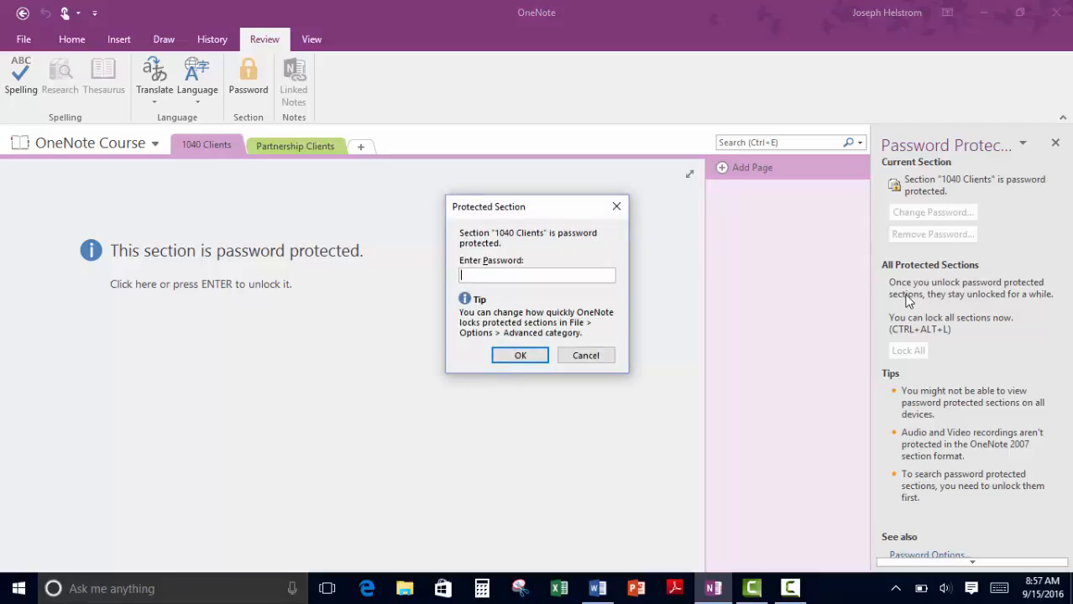
text(*******)
click(520, 356)
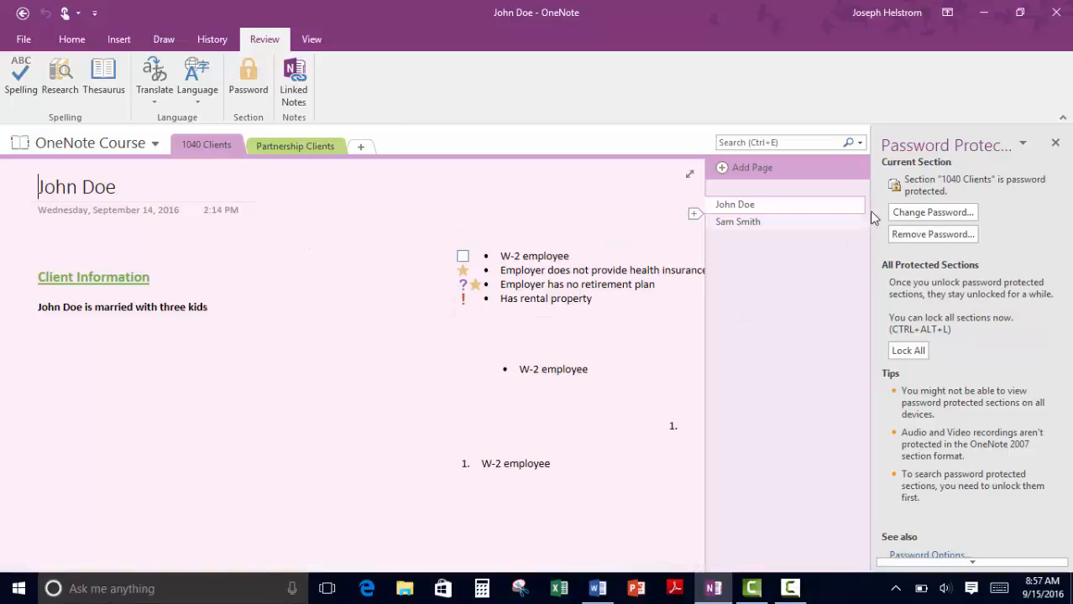
Step: Remove password protection from the 1040 Clients section by entering the current password, and close the protection settings
click(930, 235)
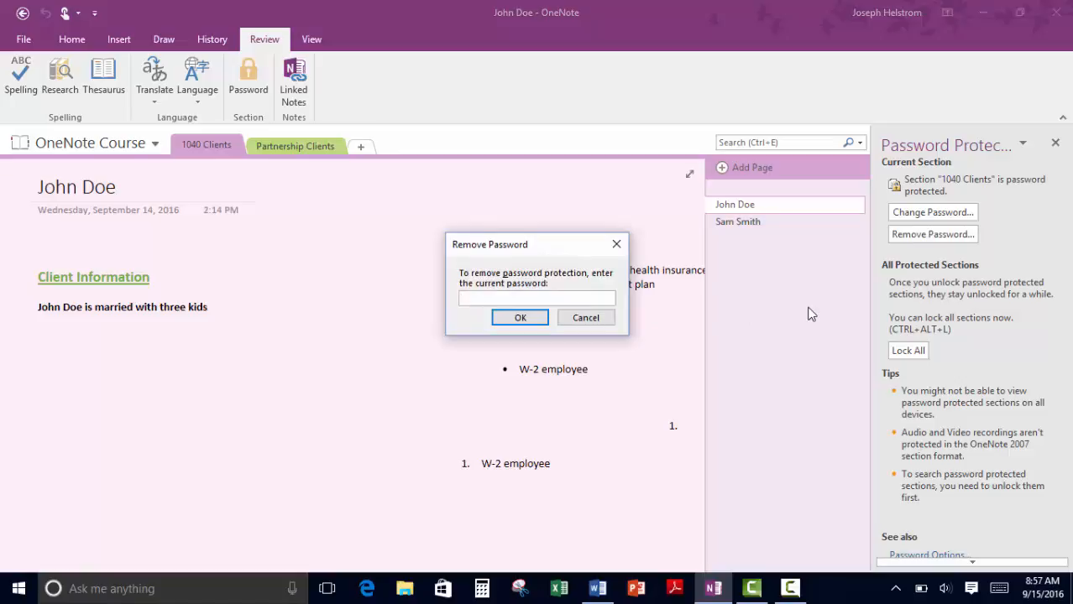
text(•••••••)
click(518, 319)
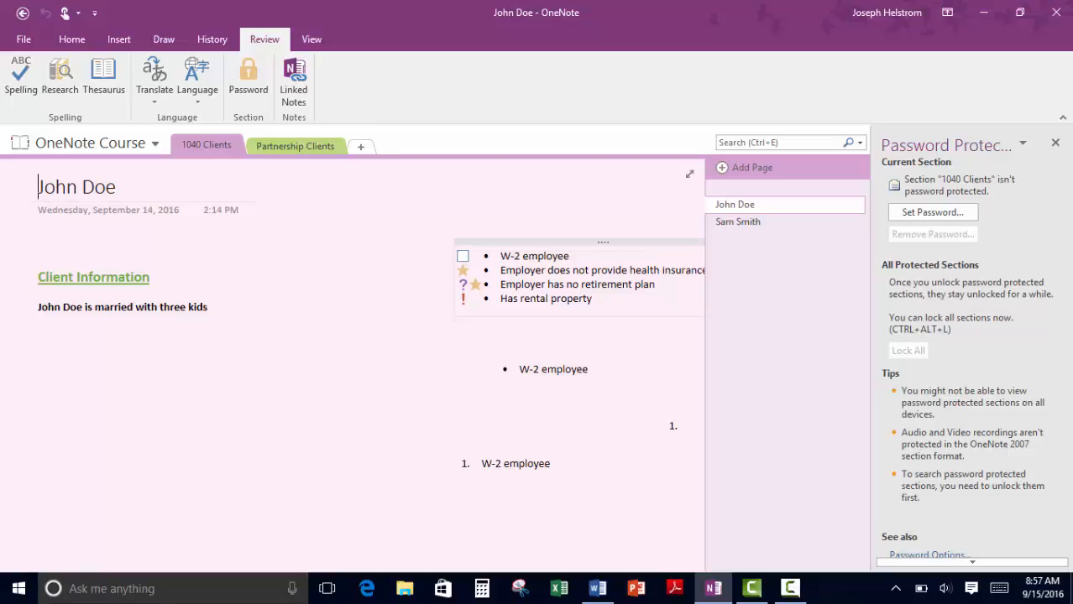
click(1056, 145)
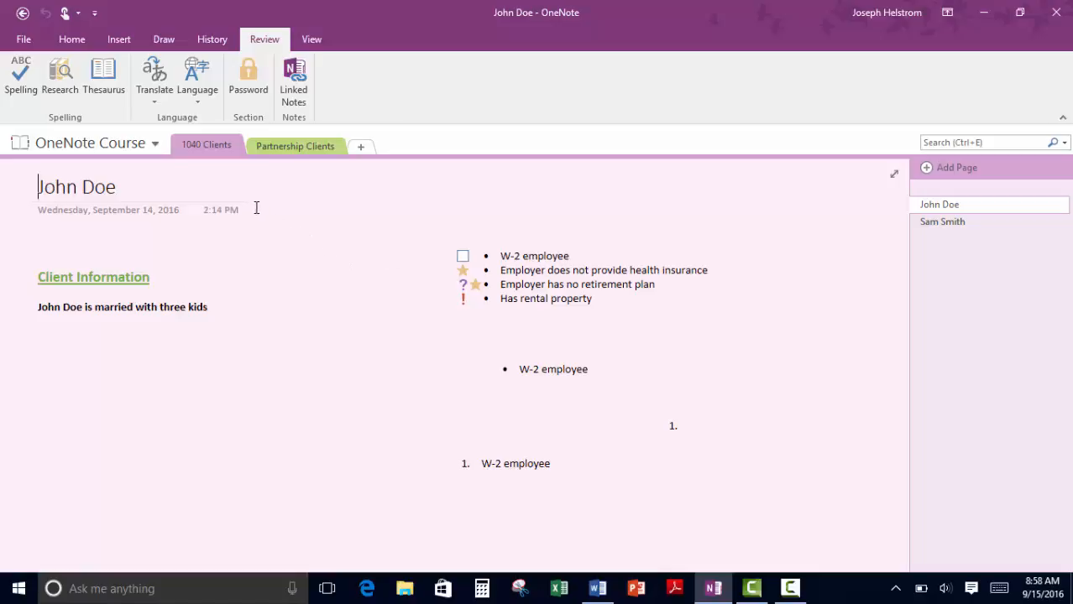
Step: Delete the second client's page from the 1040 Clients section and undo the deletion
right_click(209, 148)
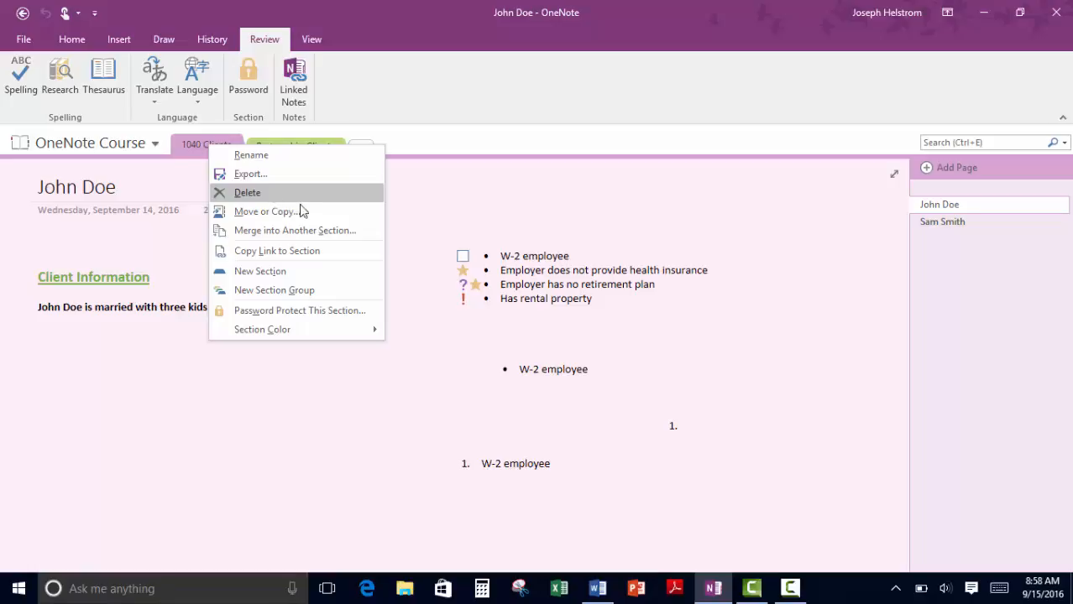
click(967, 229)
click(970, 223)
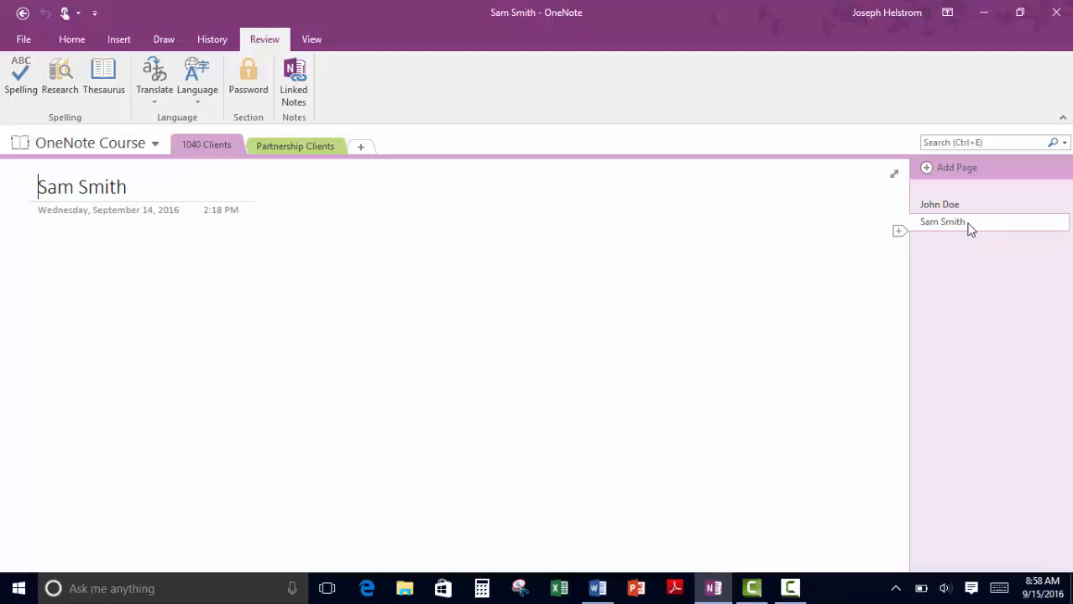
right_click(971, 225)
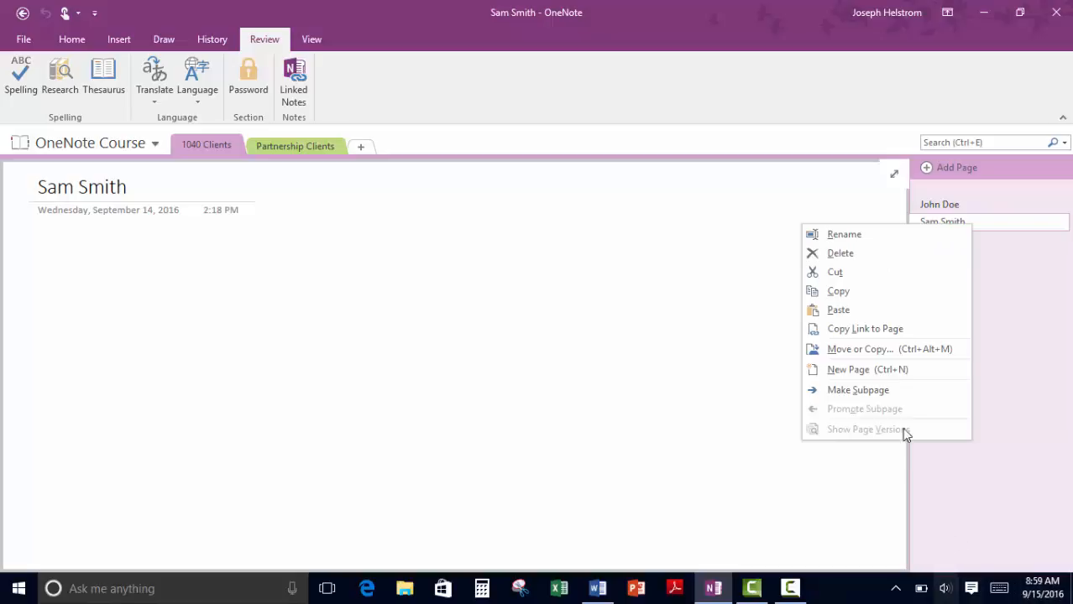
click(861, 253)
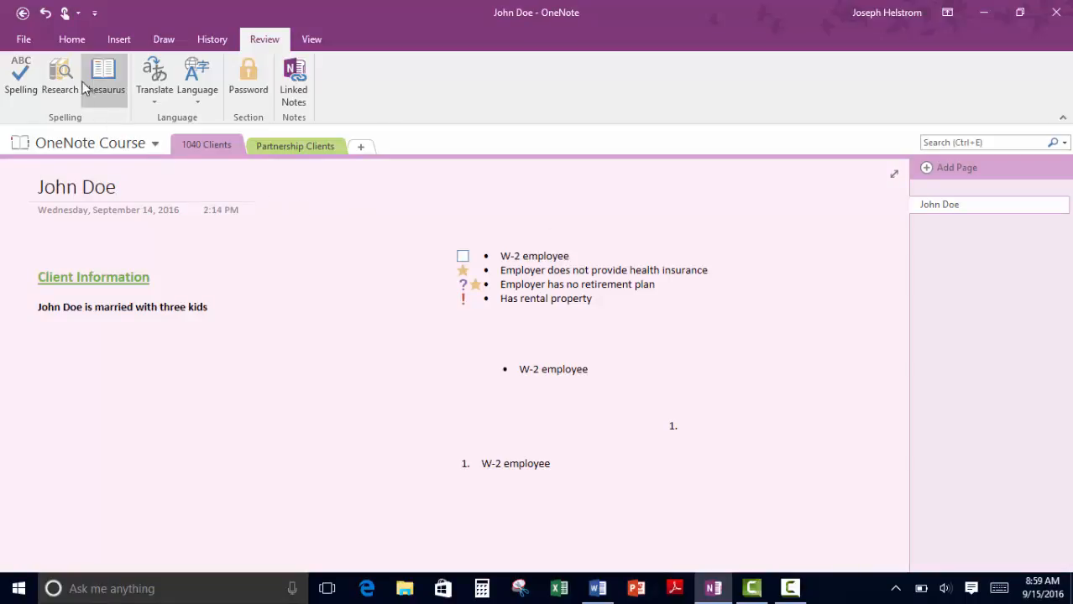
click(46, 14)
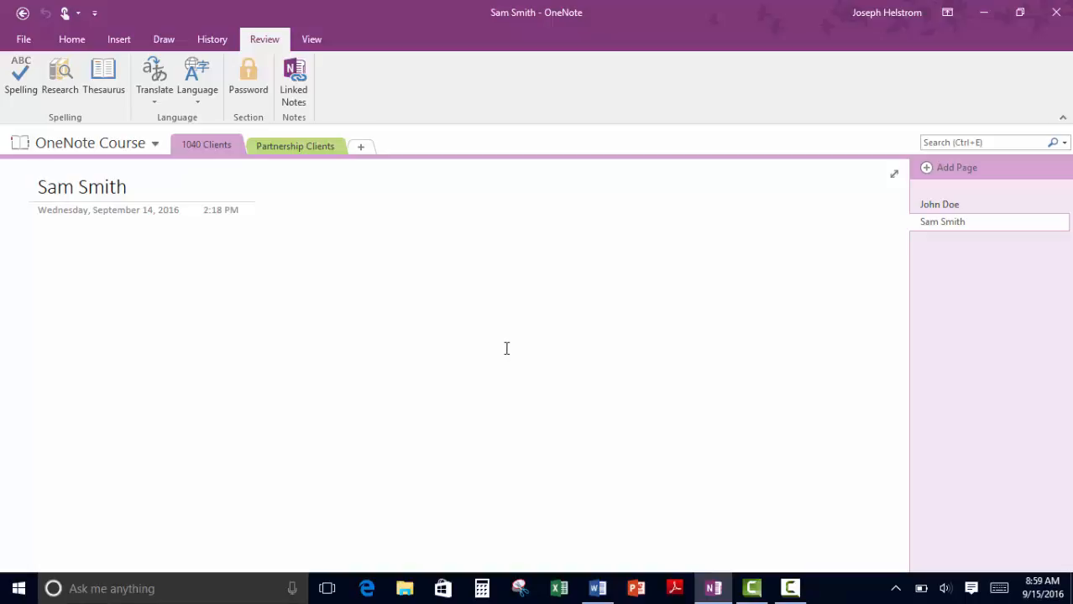
Step: Add a page to 1040 Clients from the Simple To Do List planner template and close the template list
click(120, 42)
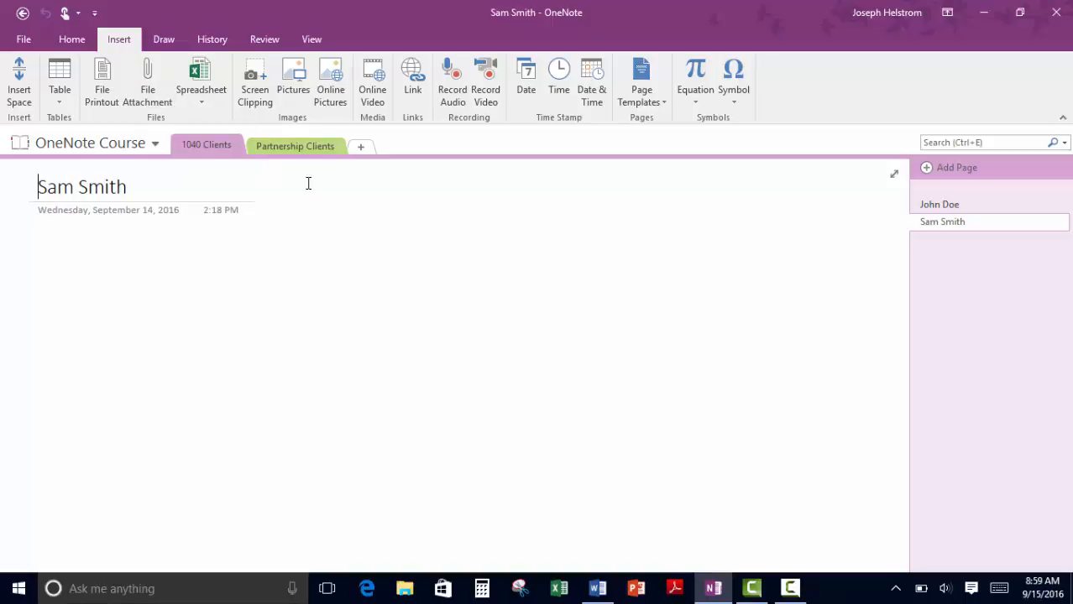
click(649, 103)
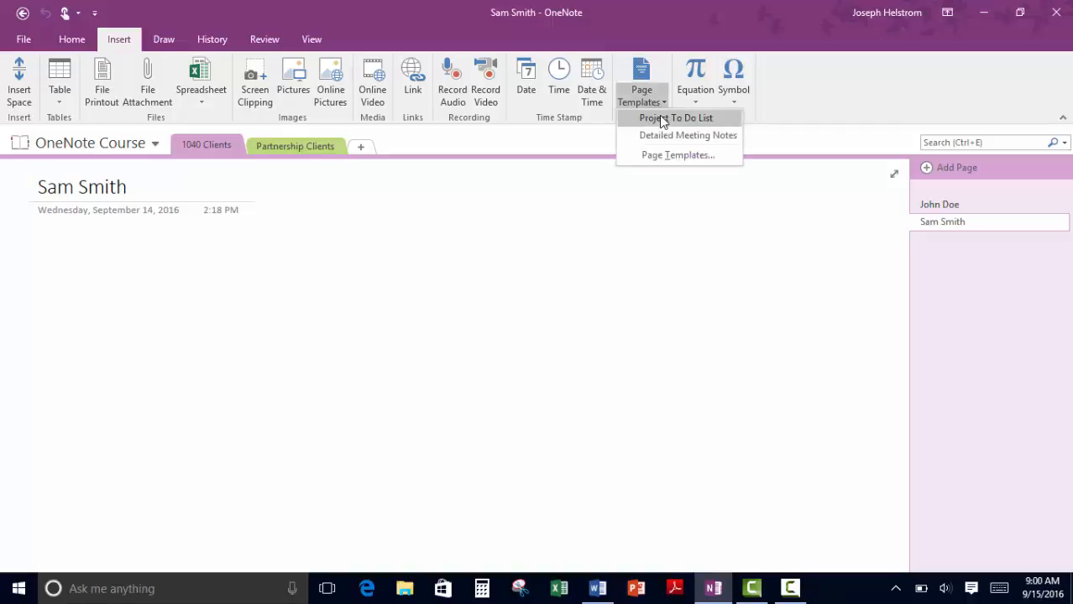
click(674, 157)
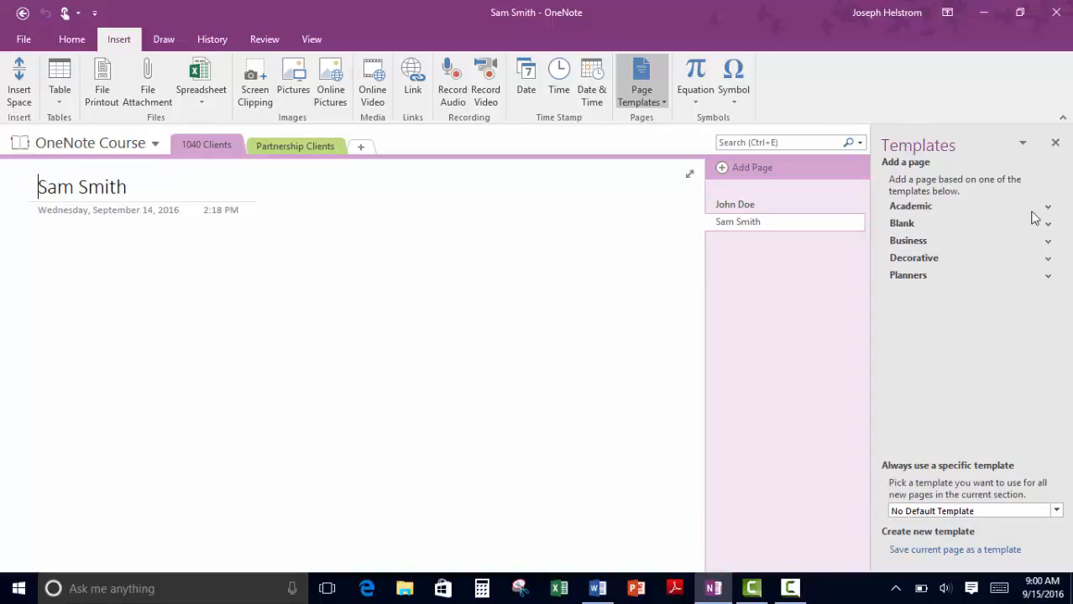
click(1050, 243)
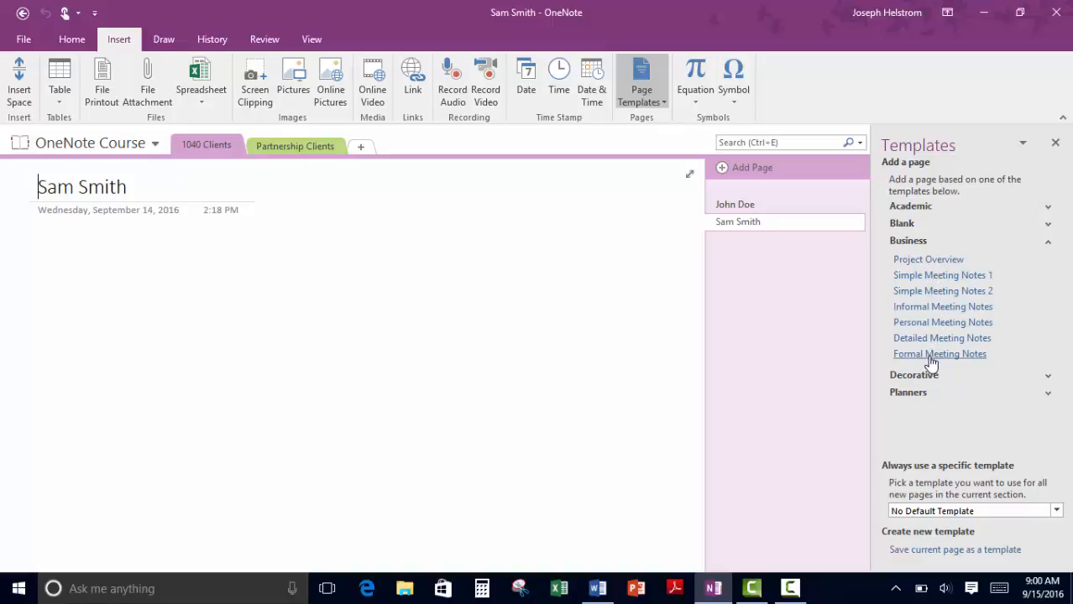
click(1048, 394)
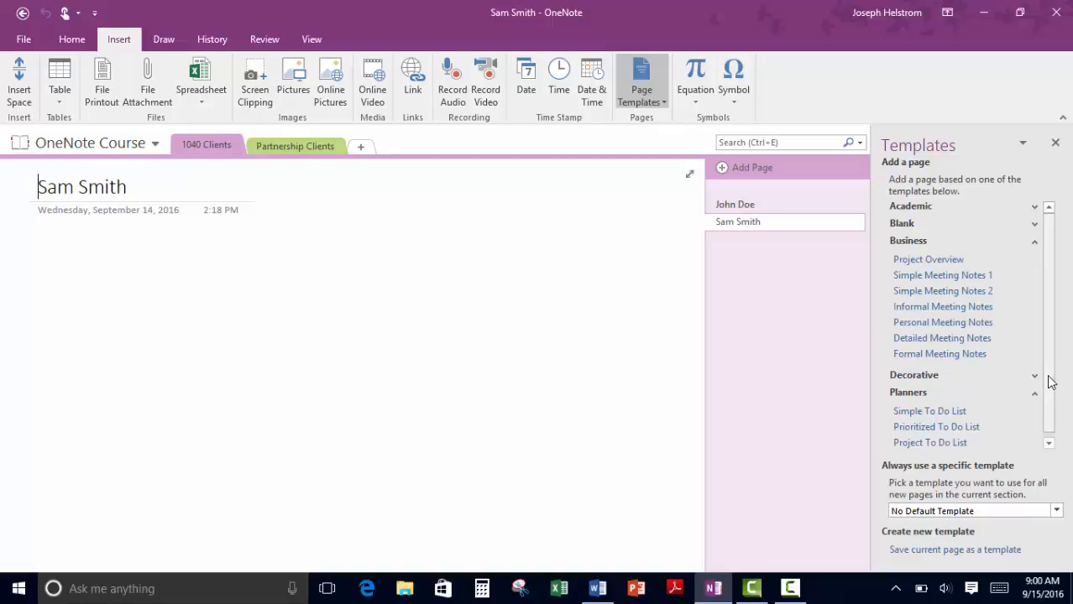
scroll(1047, 402, down, 1)
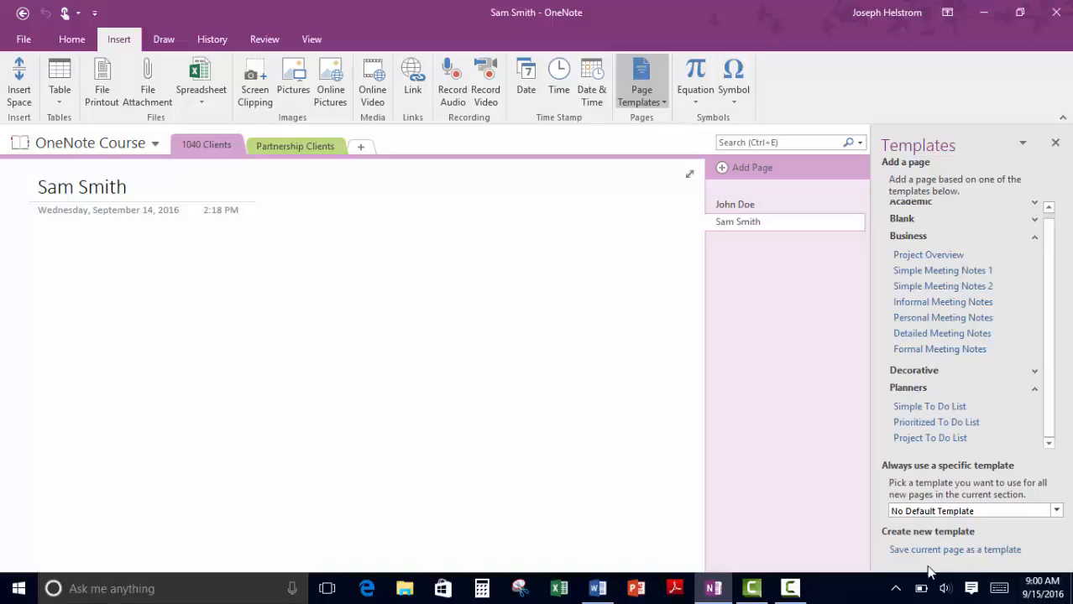
click(943, 409)
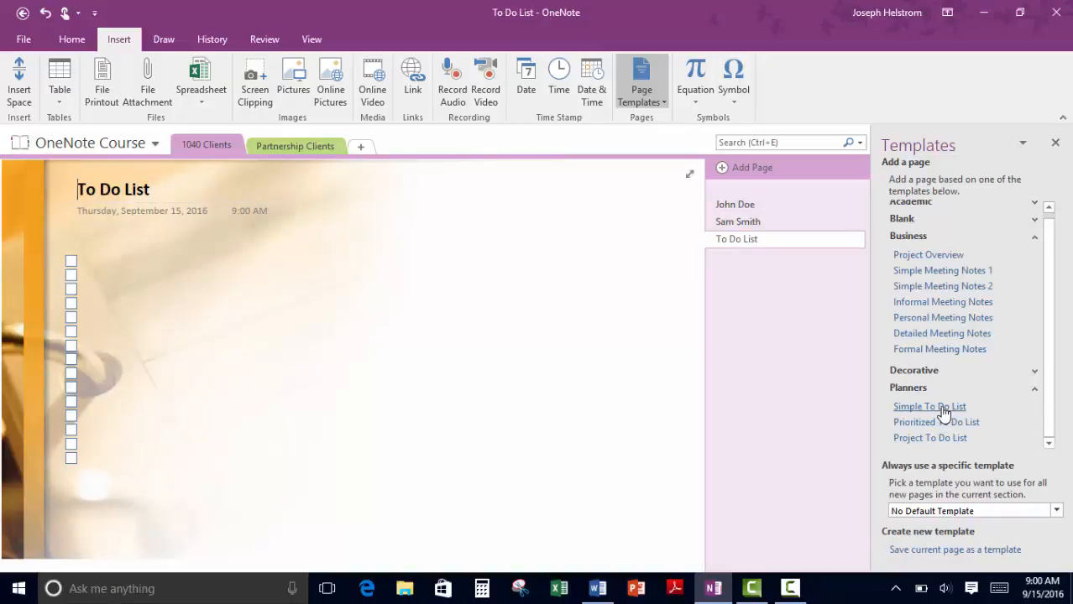
click(1054, 145)
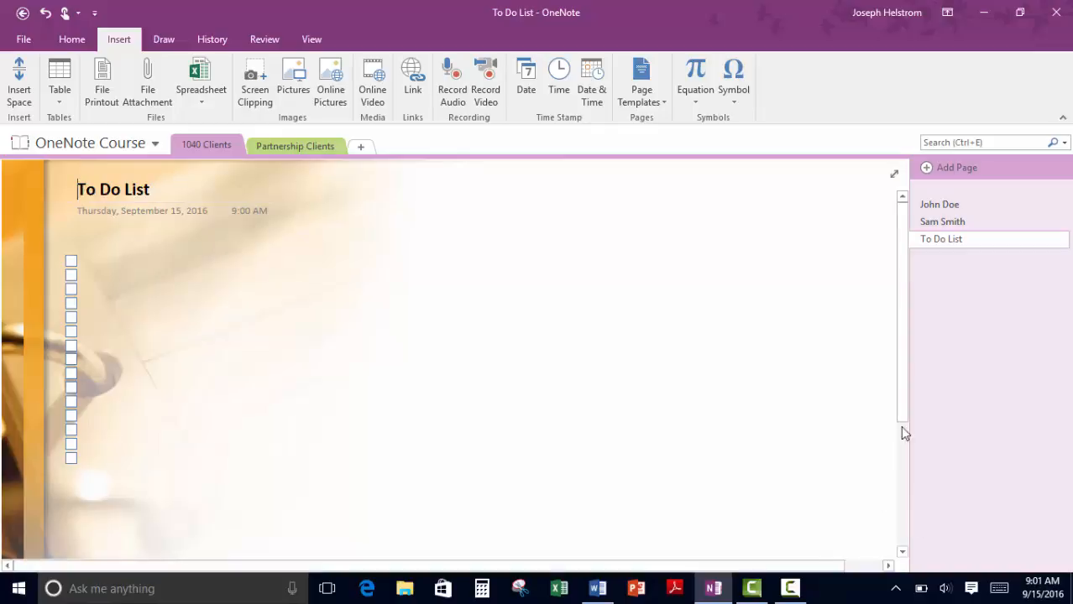
Step: Search all notebooks for "employer"
click(962, 141)
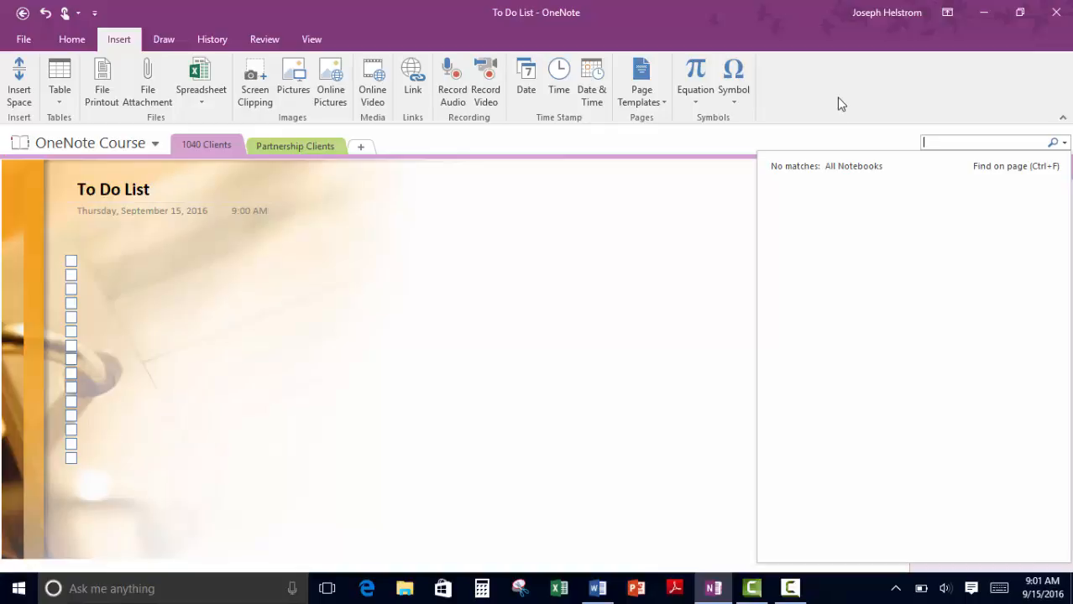
text(emplo)
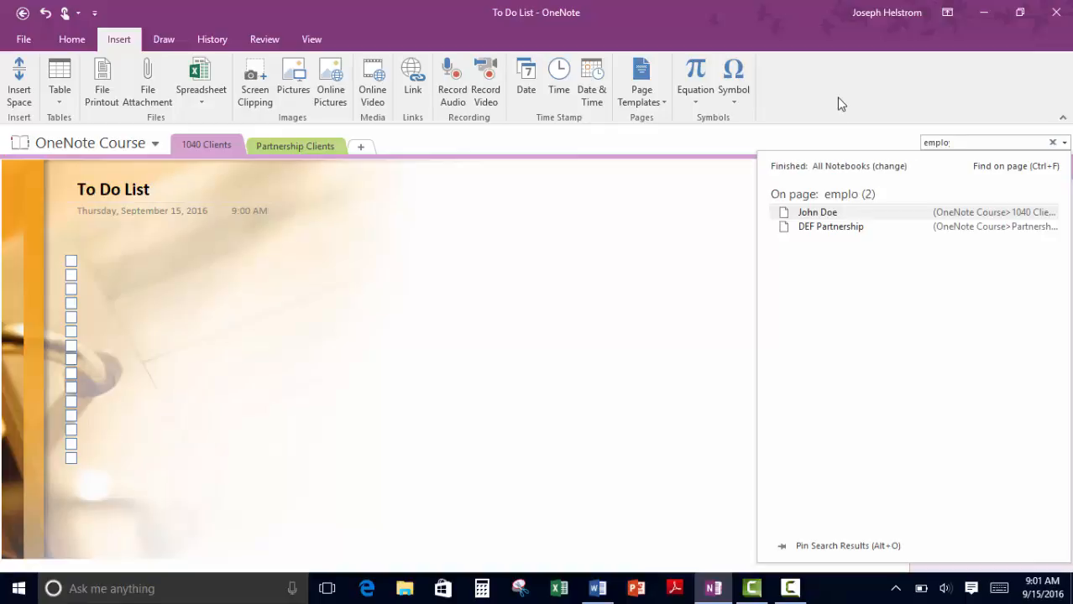
text(yer)
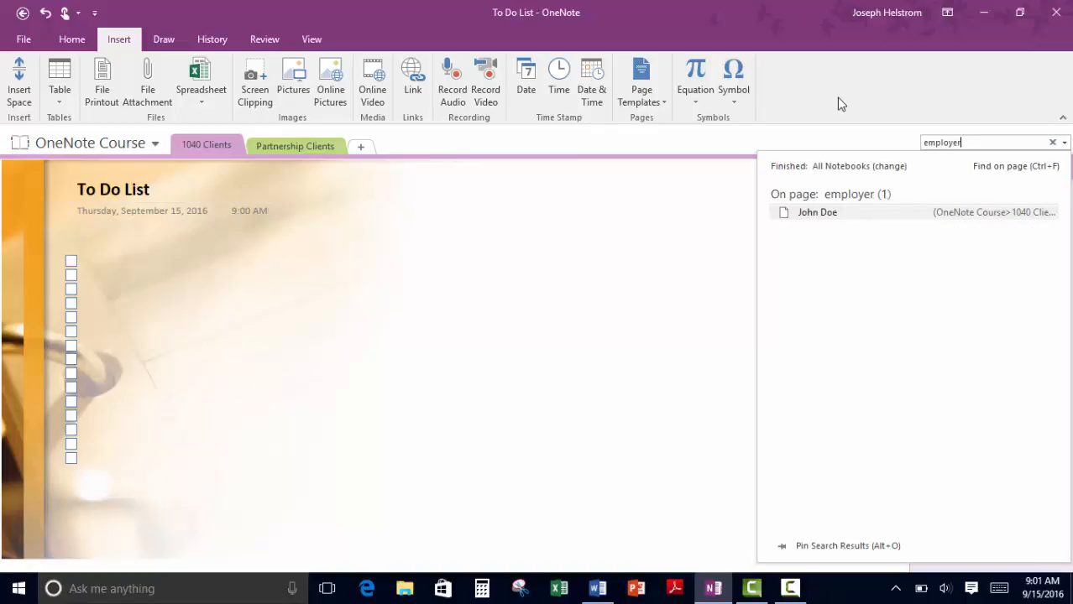
Step: Open the client page found for "employer" and examine the sharing and moving options for the OneNote Course notebook
click(831, 217)
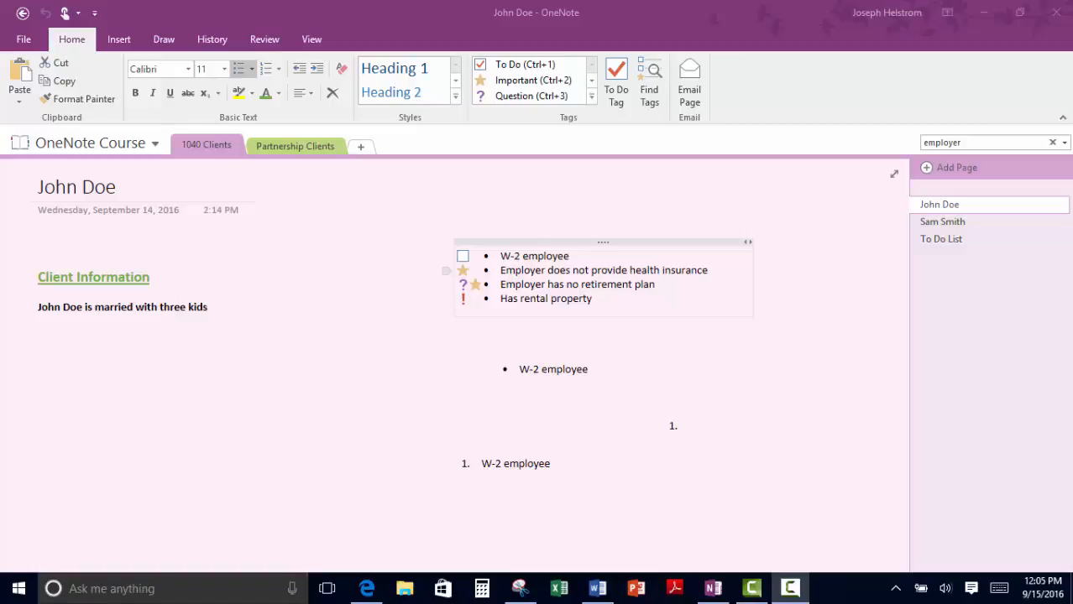
click(23, 45)
click(23, 42)
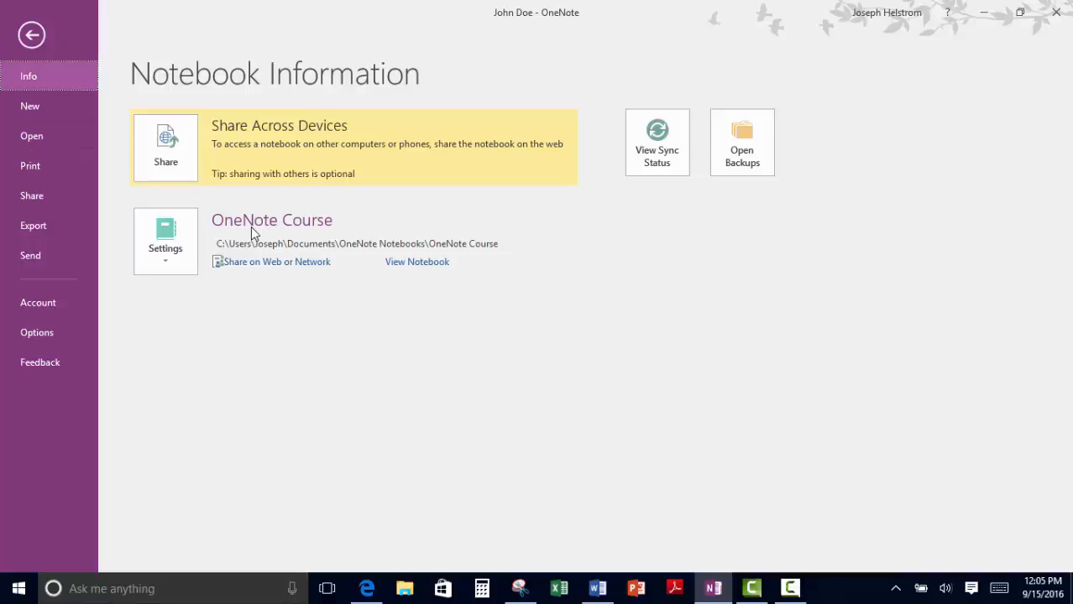
click(166, 264)
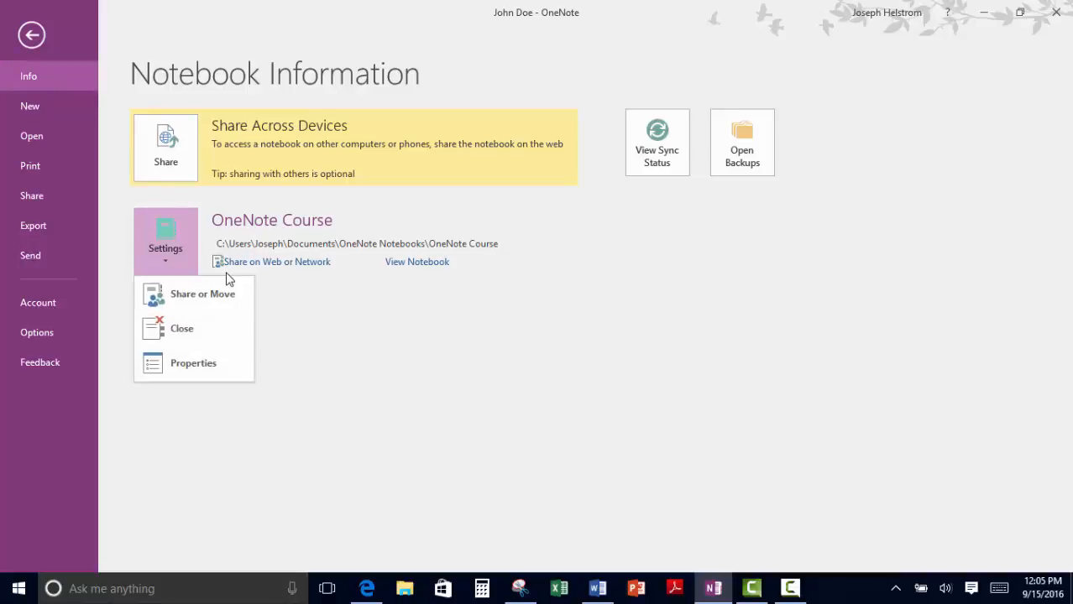
click(204, 295)
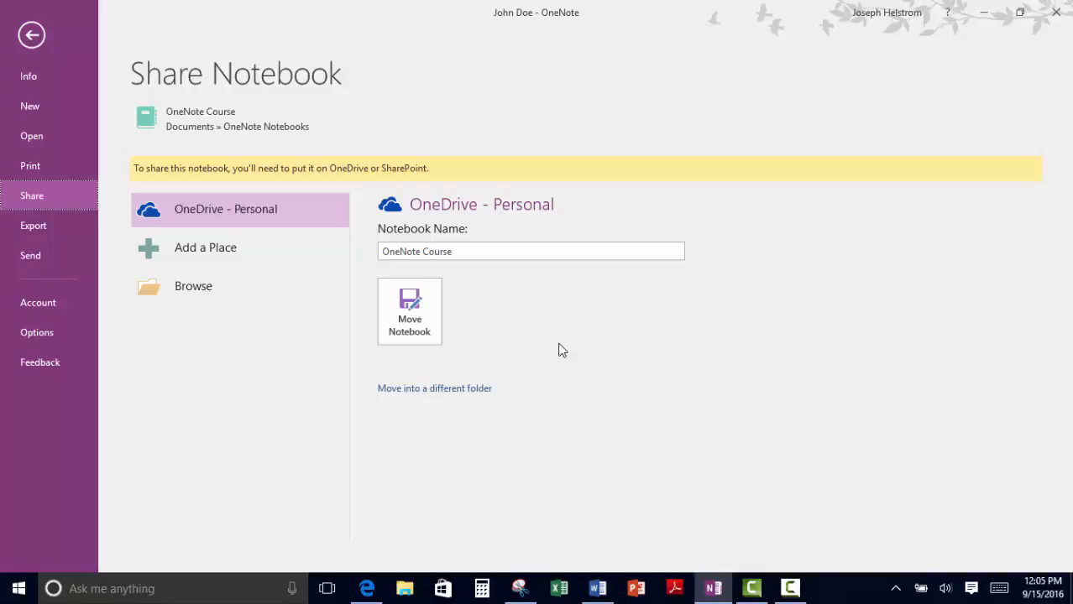
click(32, 38)
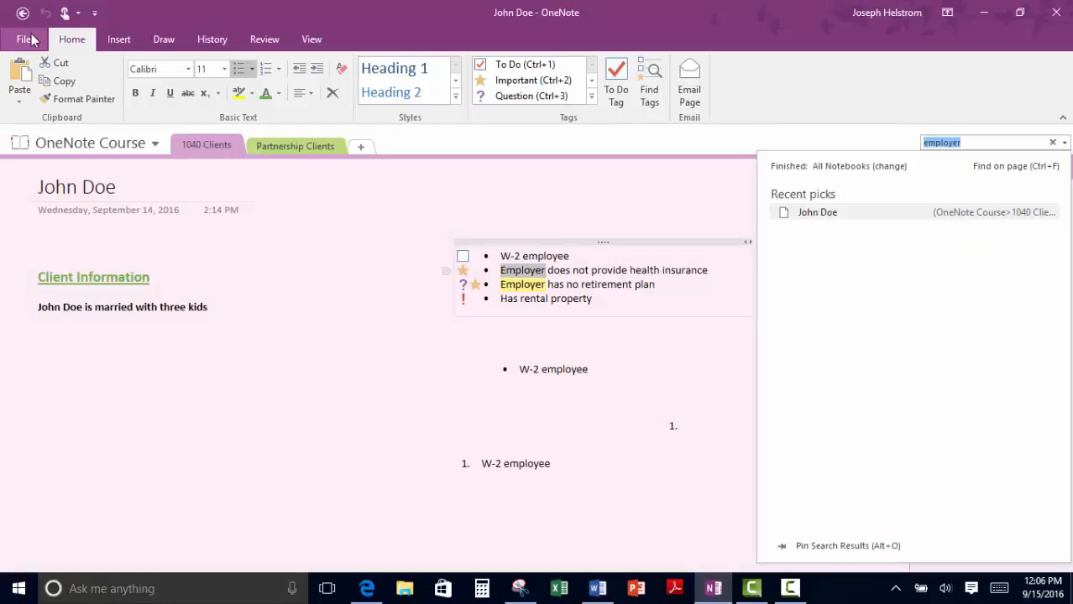
click(25, 42)
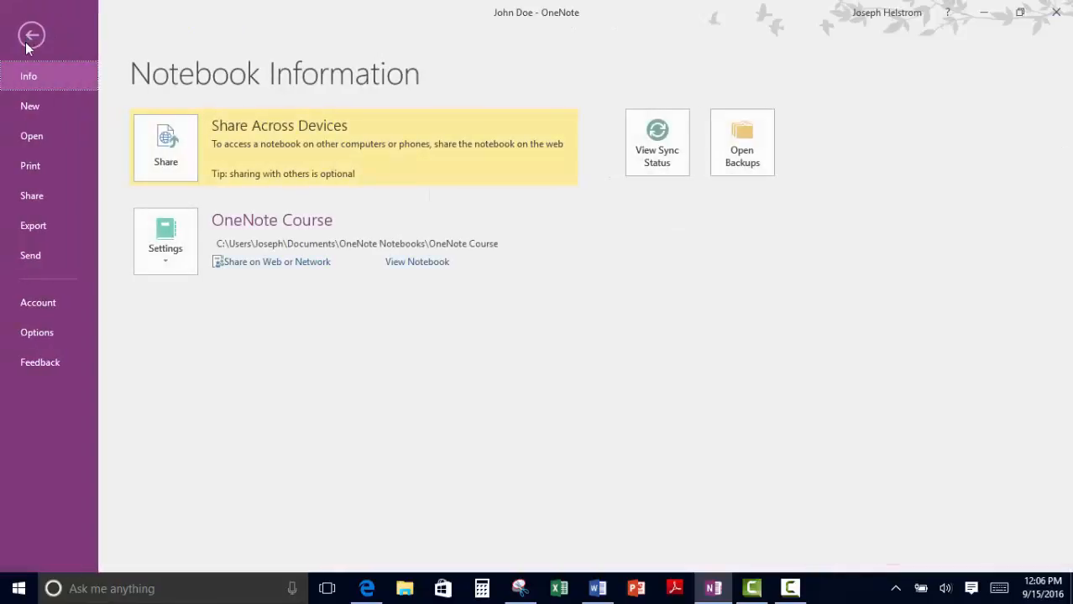
click(52, 198)
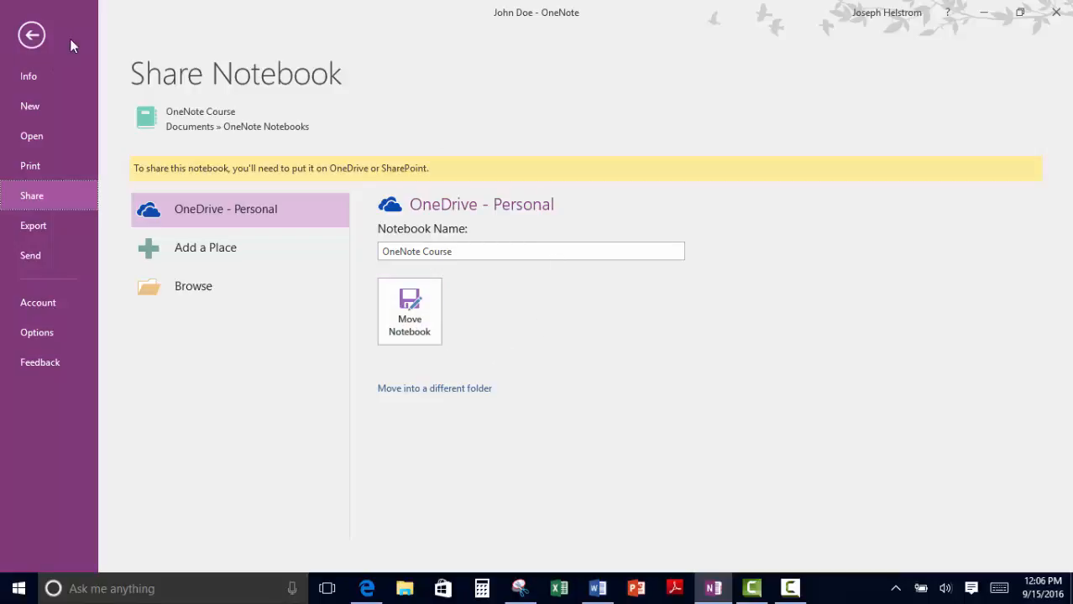
click(32, 37)
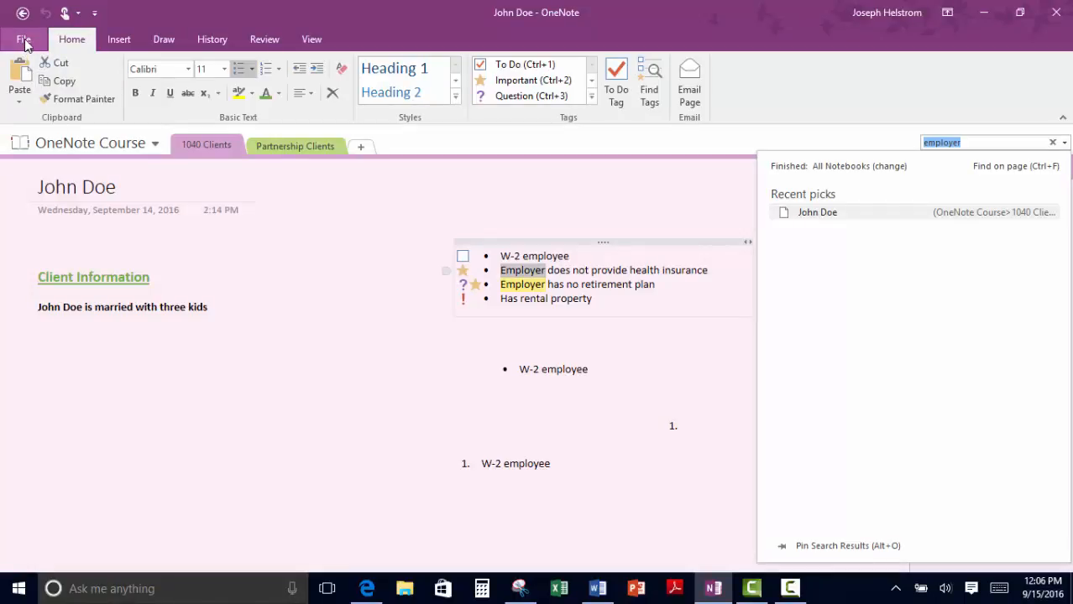
Step: Look at the options for creating a new notebook on OneDrive - Personal, and return to the client page
click(24, 43)
click(30, 101)
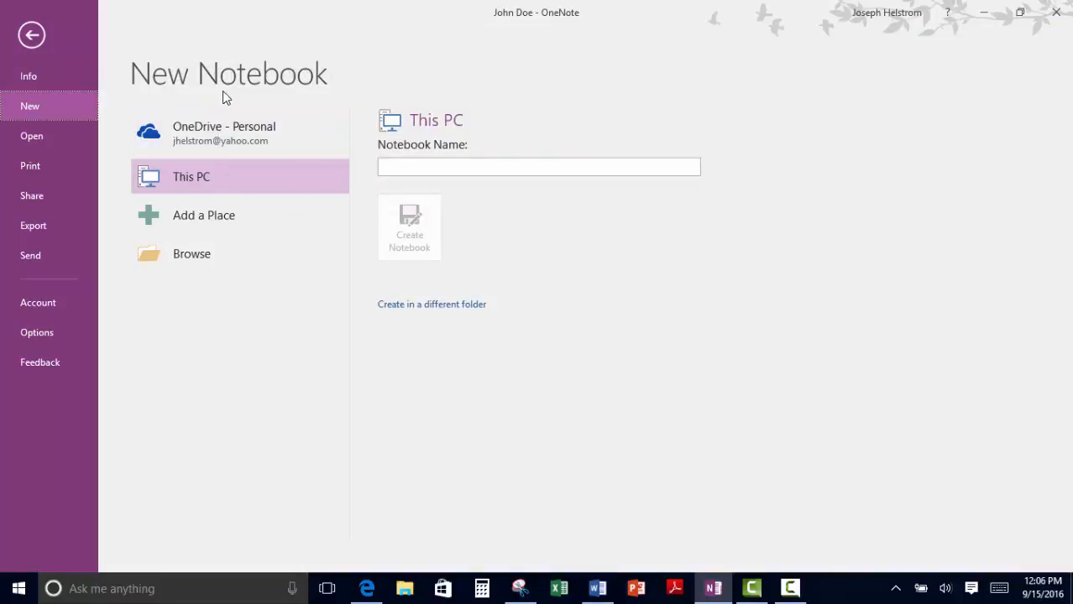
click(211, 139)
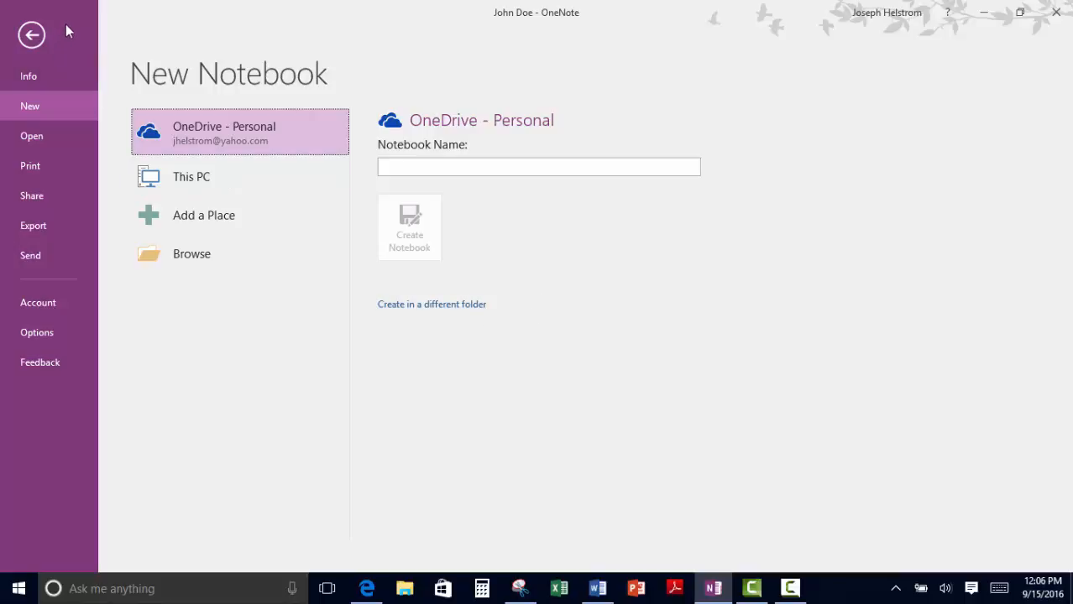
click(31, 36)
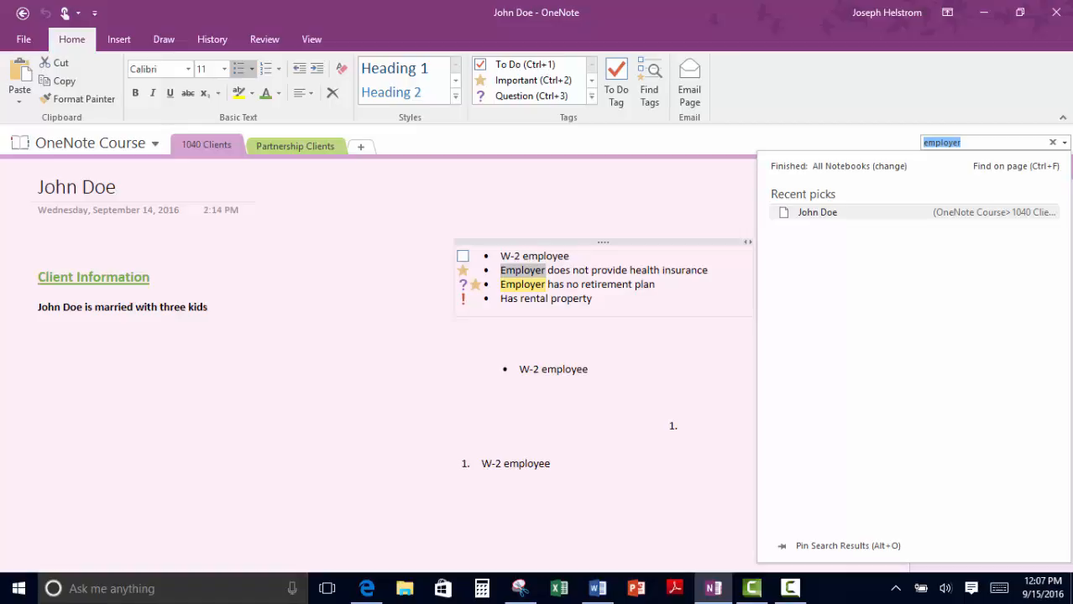
Step: Create a new quick note containing the text "This is a quick note"
click(311, 42)
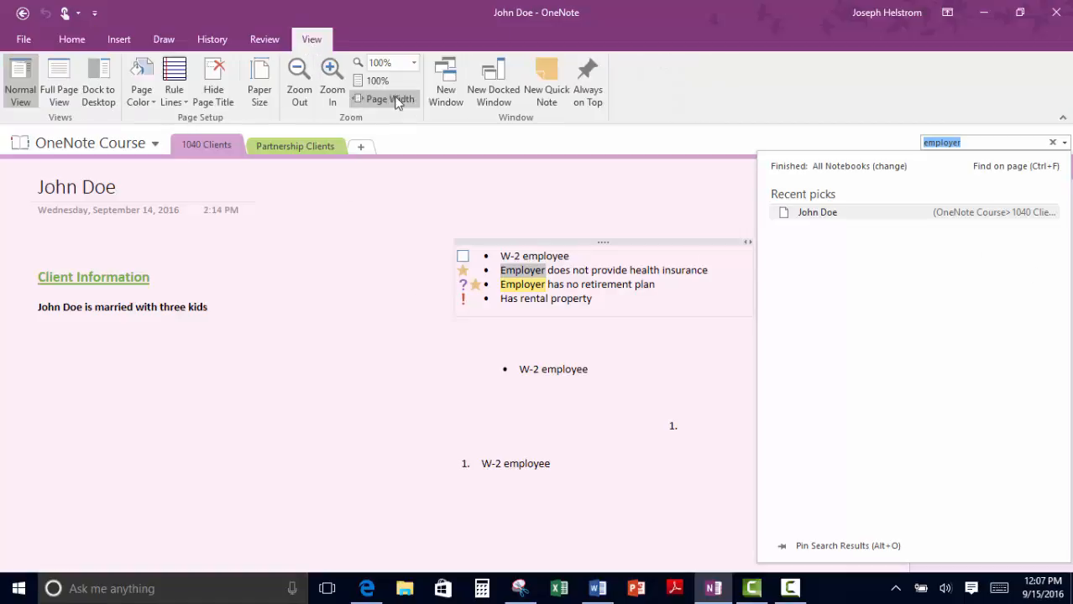
click(549, 79)
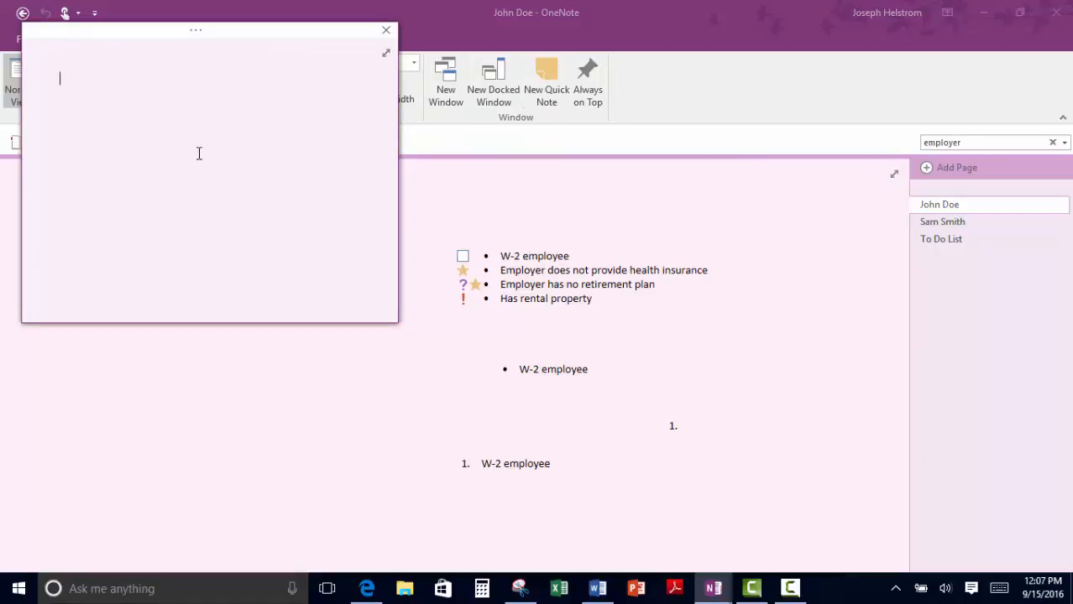
text(This is a )
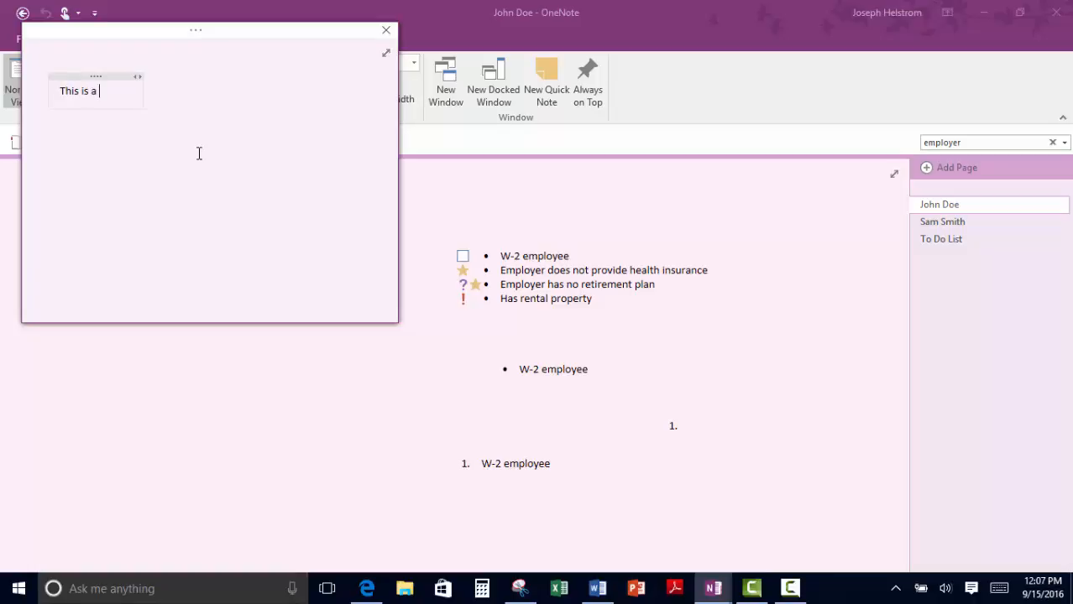
text(quick note)
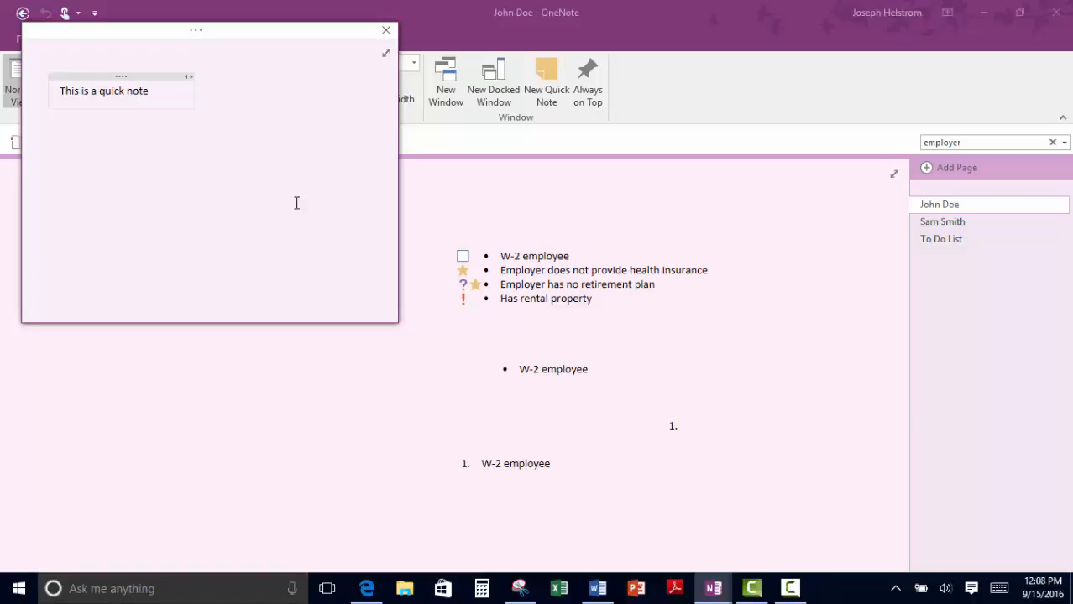
Step: Set the quick note window to show ribbon tabs and commands, and close the note
click(198, 31)
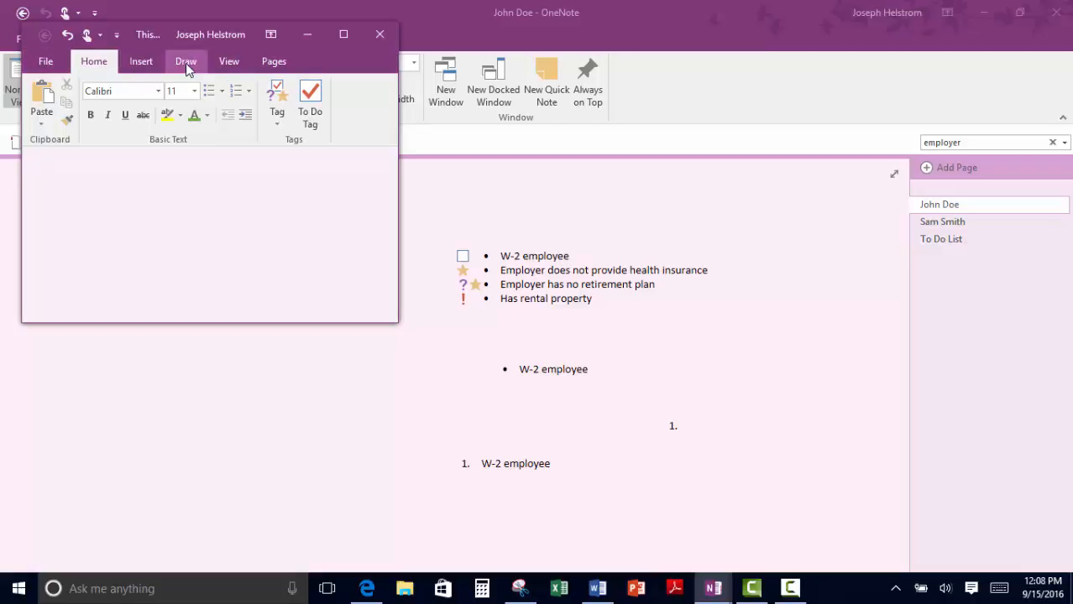
click(270, 35)
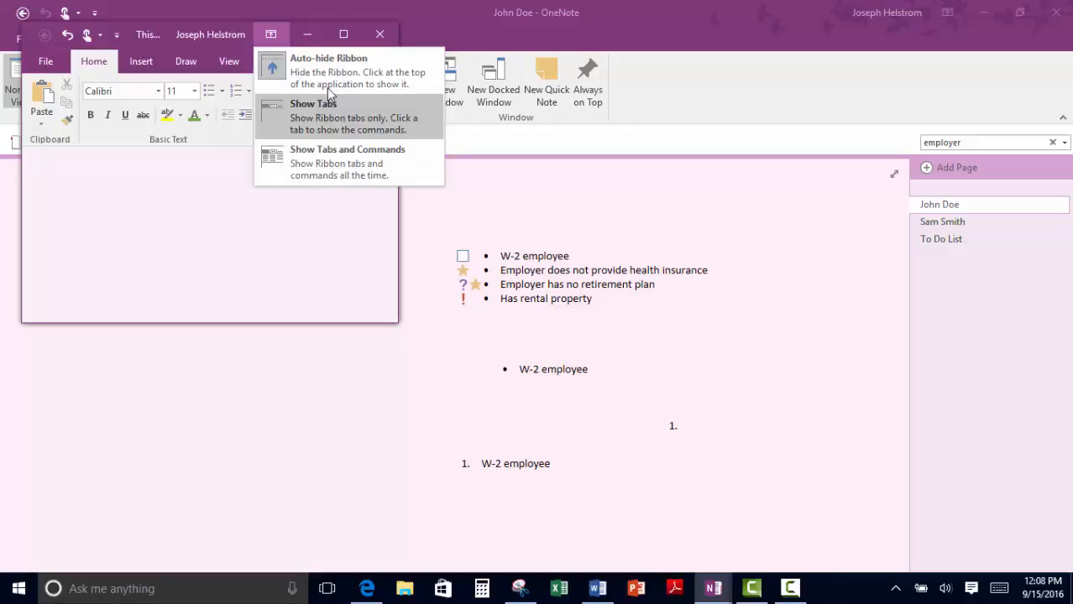
click(332, 163)
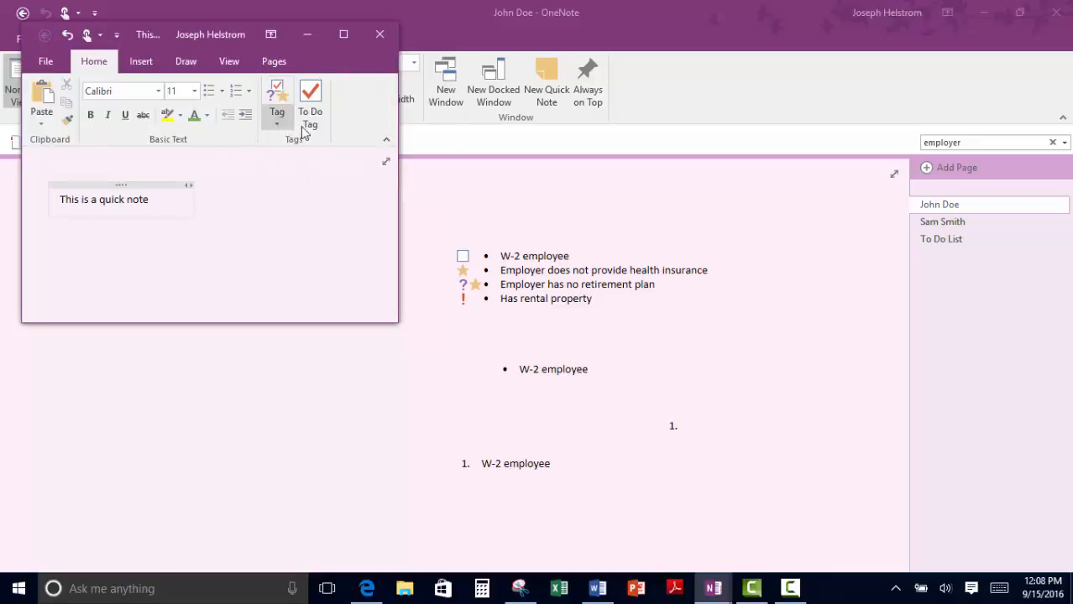
click(241, 35)
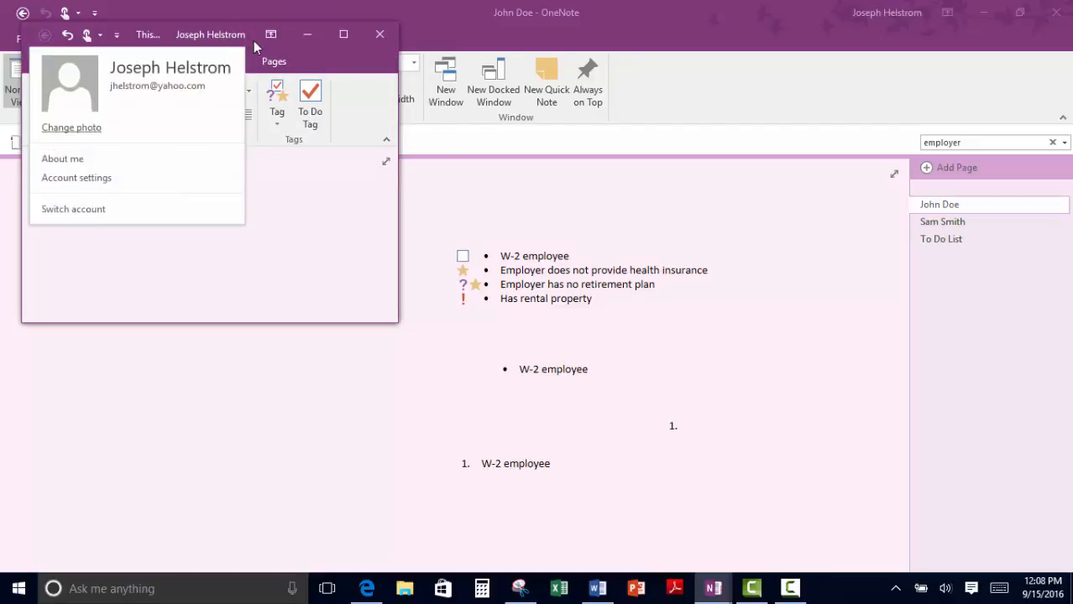
click(260, 36)
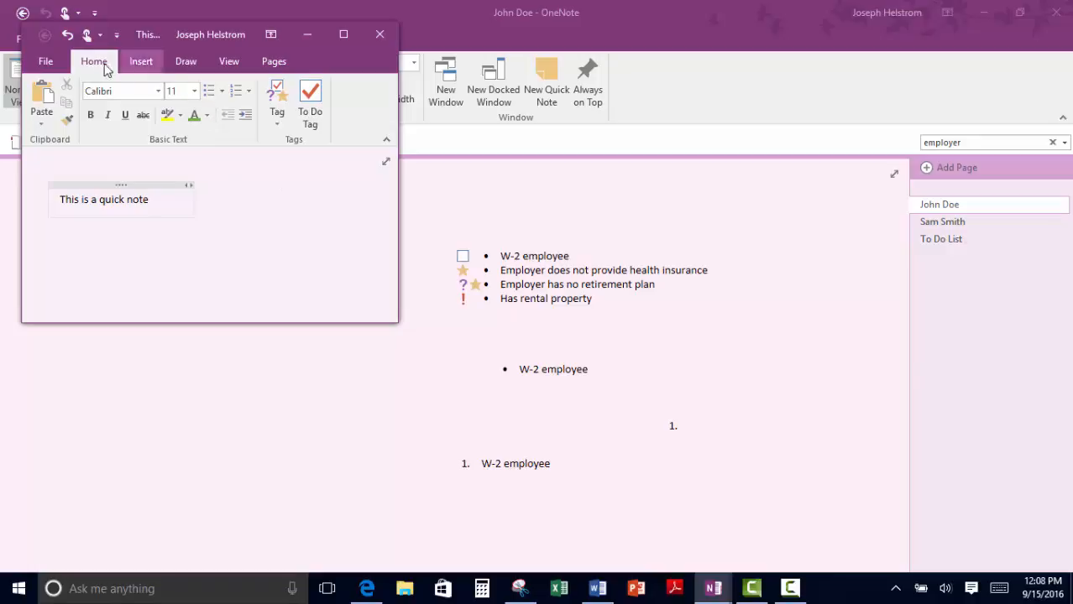
click(379, 38)
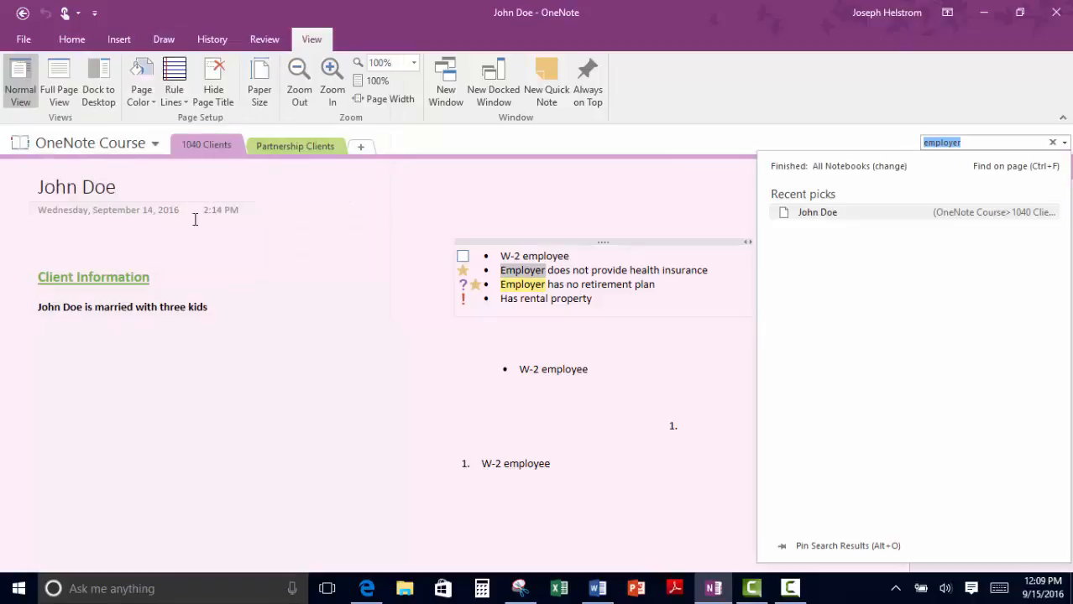
Step: Check the saved note in the Quick Notes section and return to the OneNote Course notebook
click(23, 147)
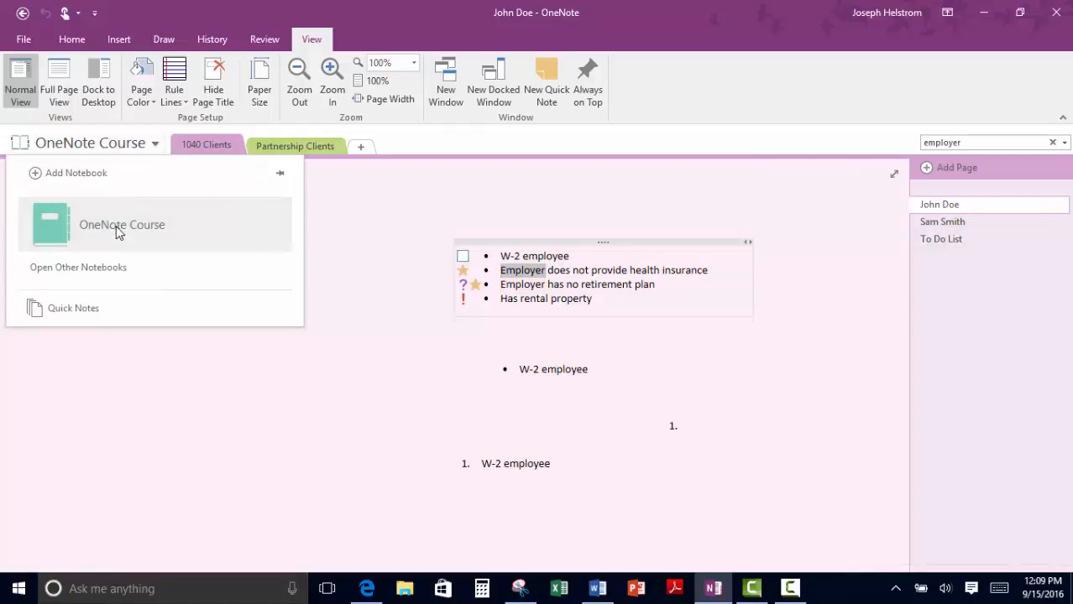
click(98, 313)
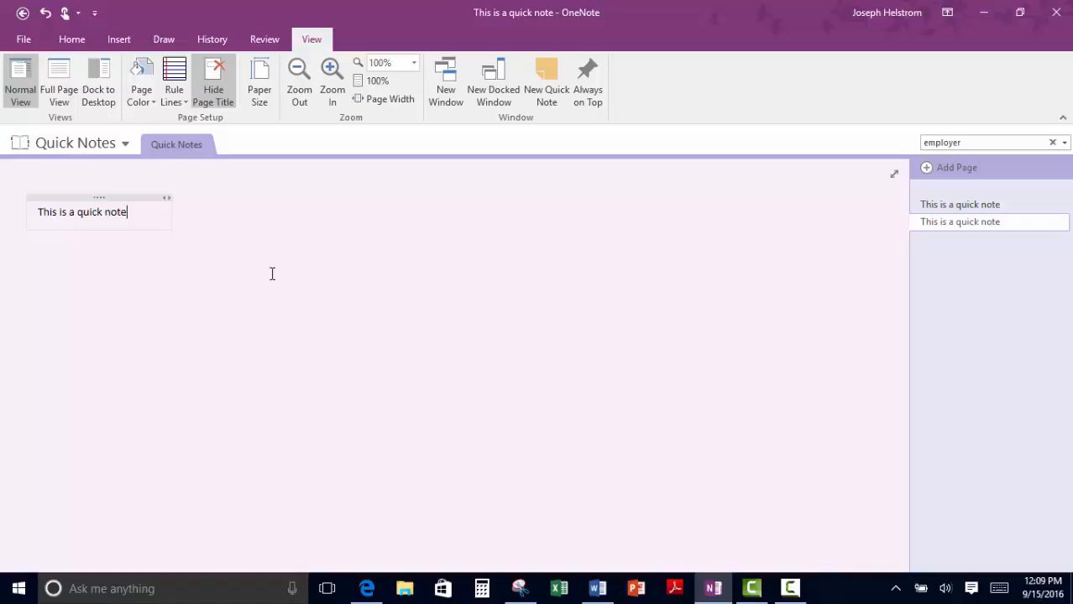
click(20, 143)
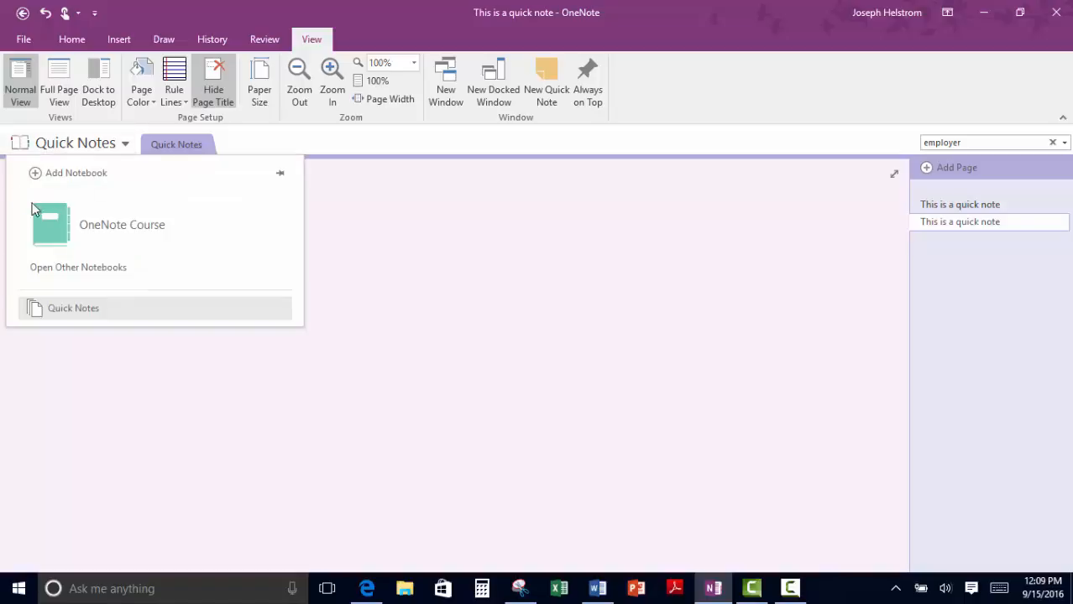
click(101, 229)
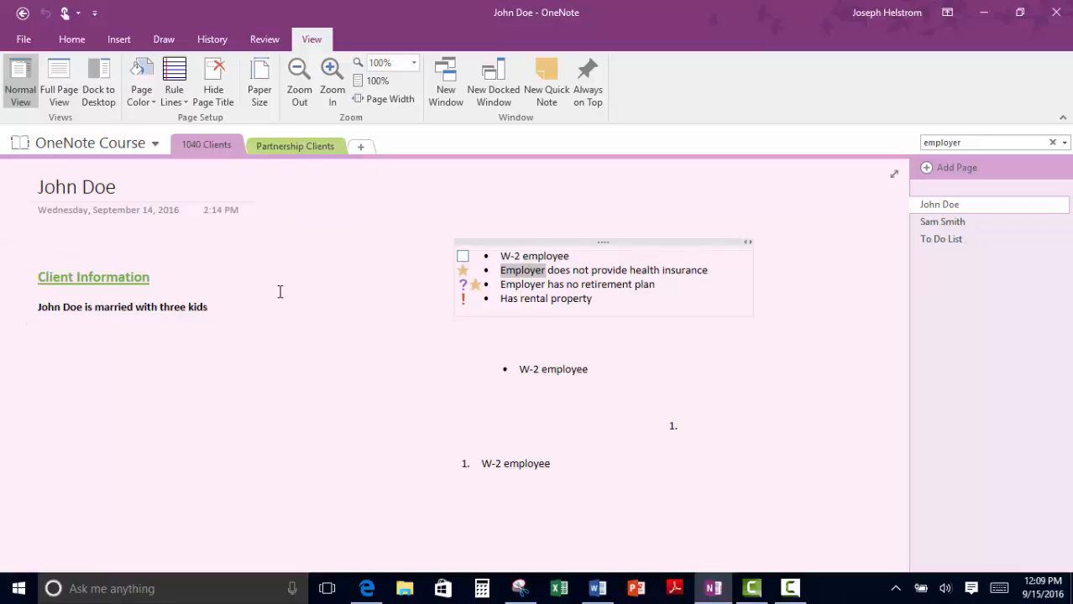
Step: Copy the text "This is a quick note" from the Quick Notes section
click(20, 144)
click(69, 312)
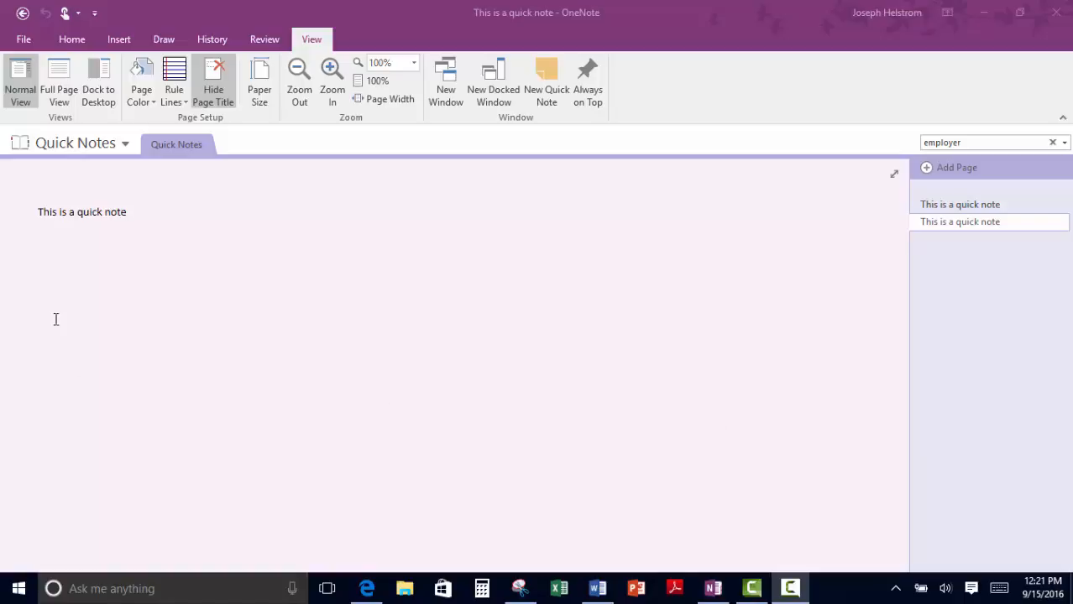
click(32, 209)
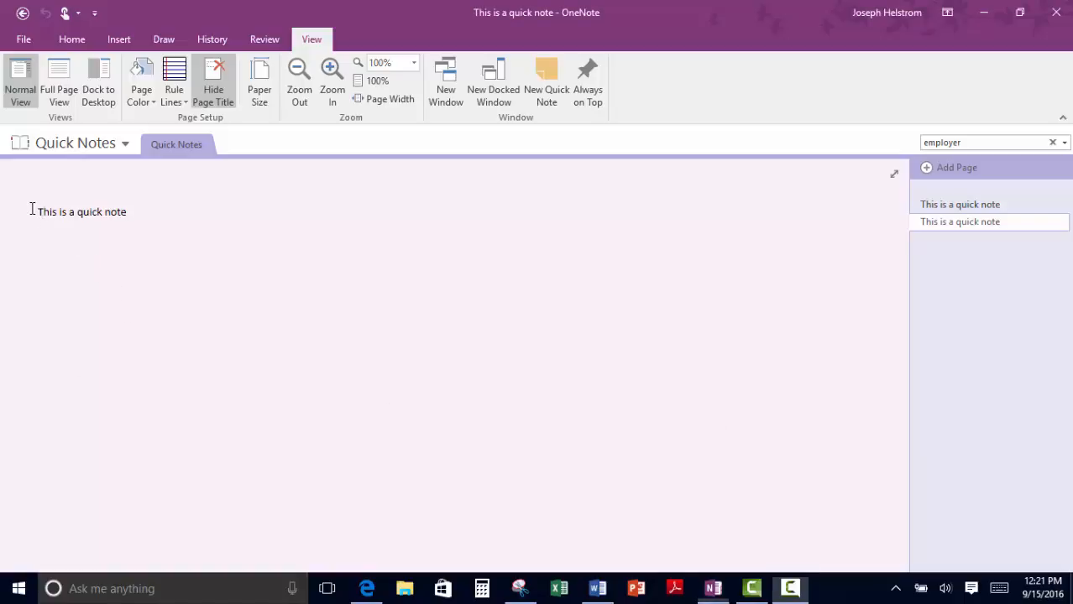
drag(32, 209, 155, 216)
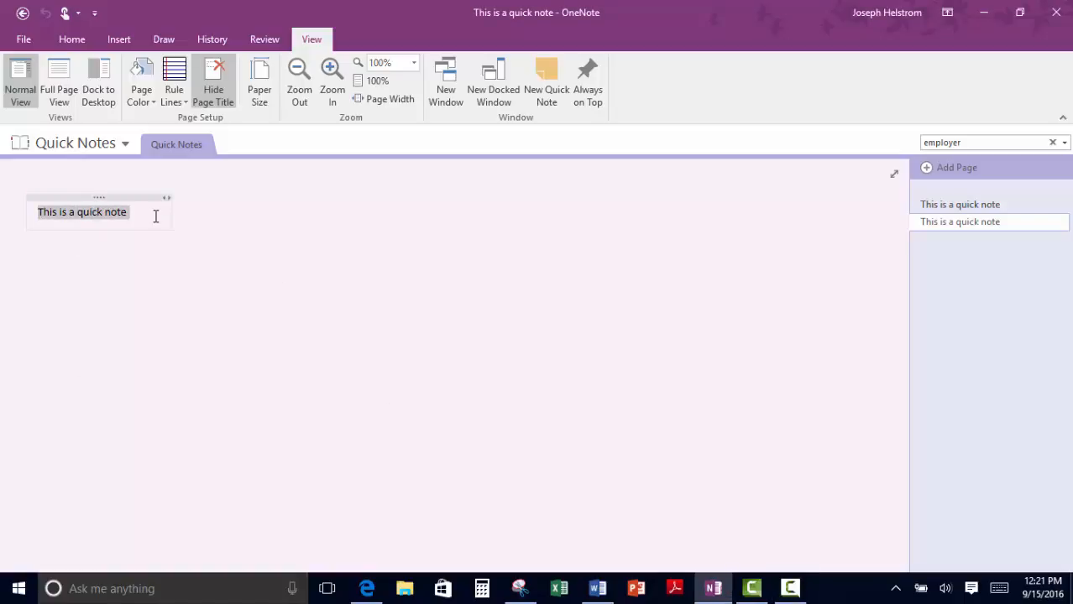
right_click(148, 223)
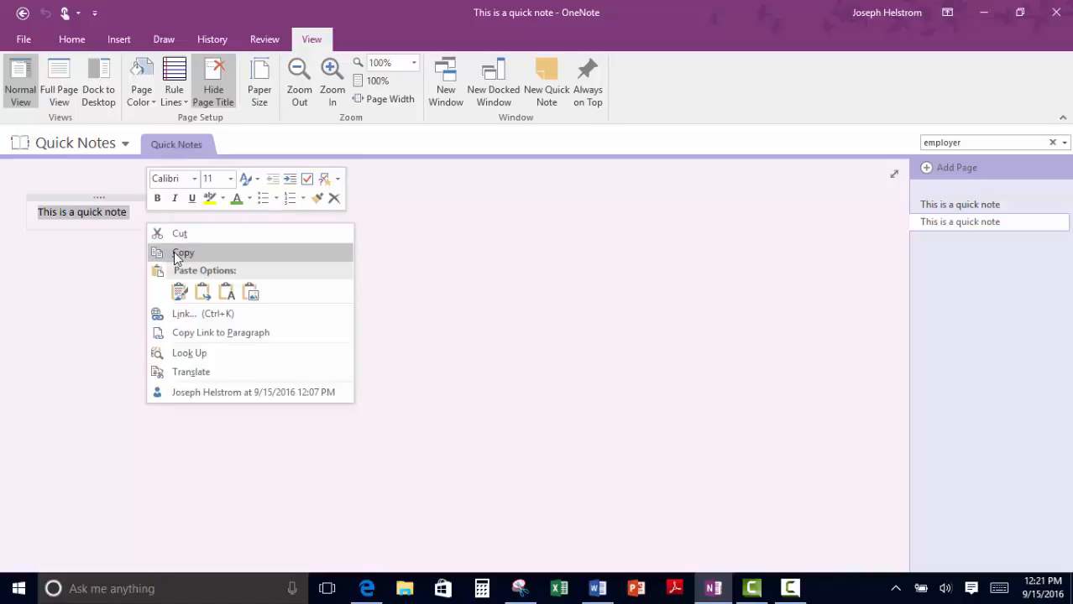
click(176, 254)
Step: Paste the copied note with source formatting below the client information on the client's page in the OneNote Course notebook
click(20, 145)
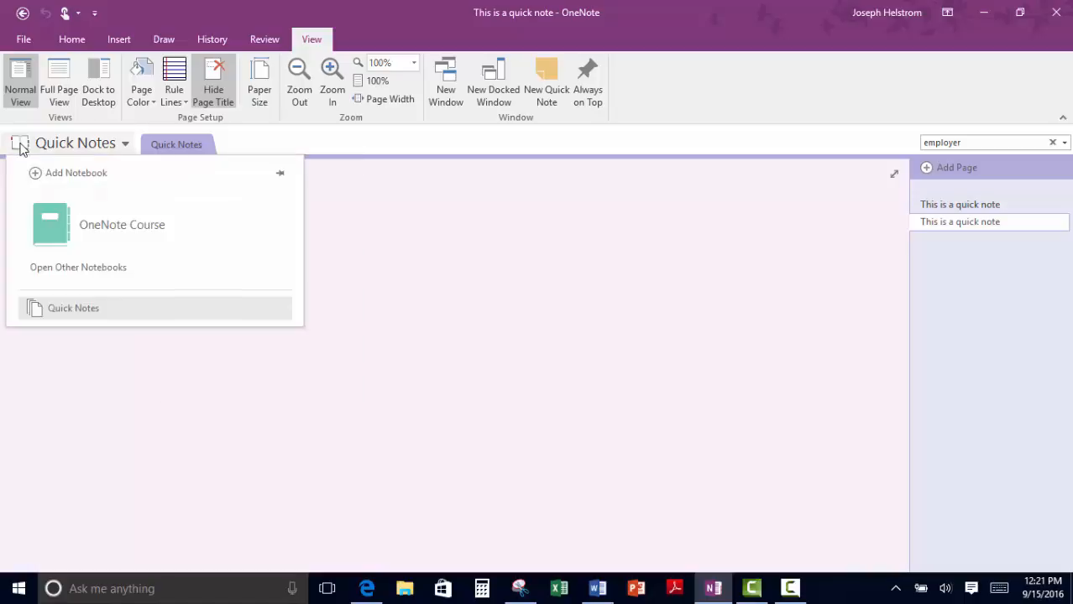
click(89, 222)
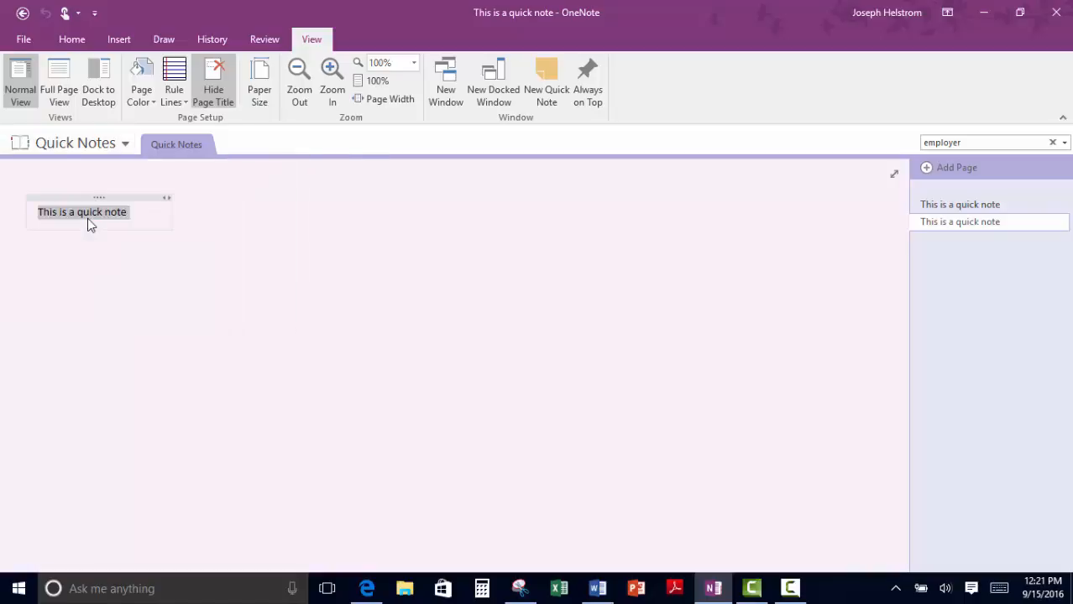
click(67, 419)
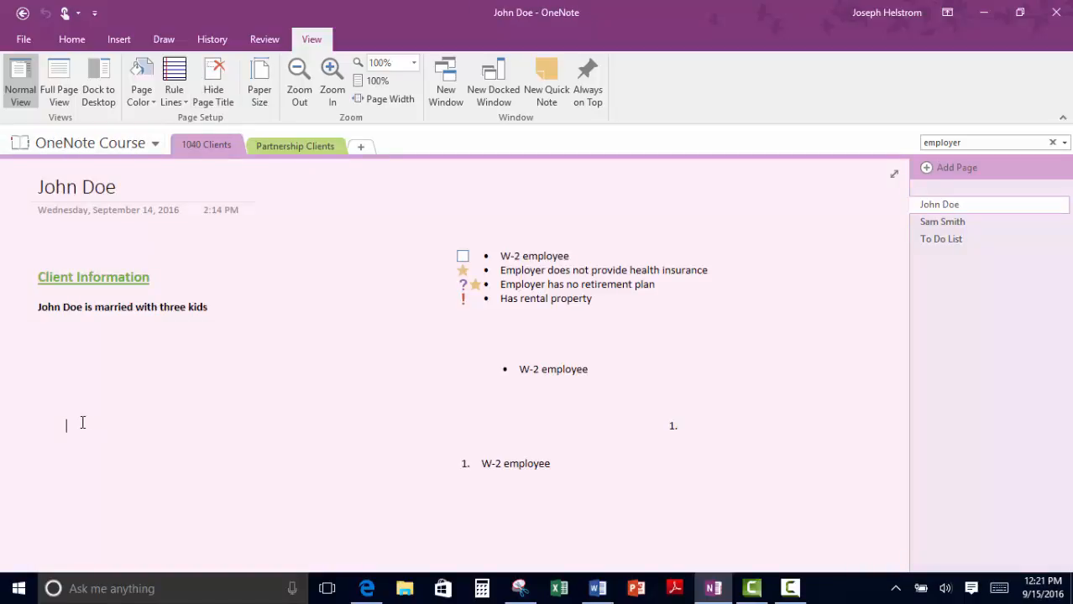
right_click(81, 426)
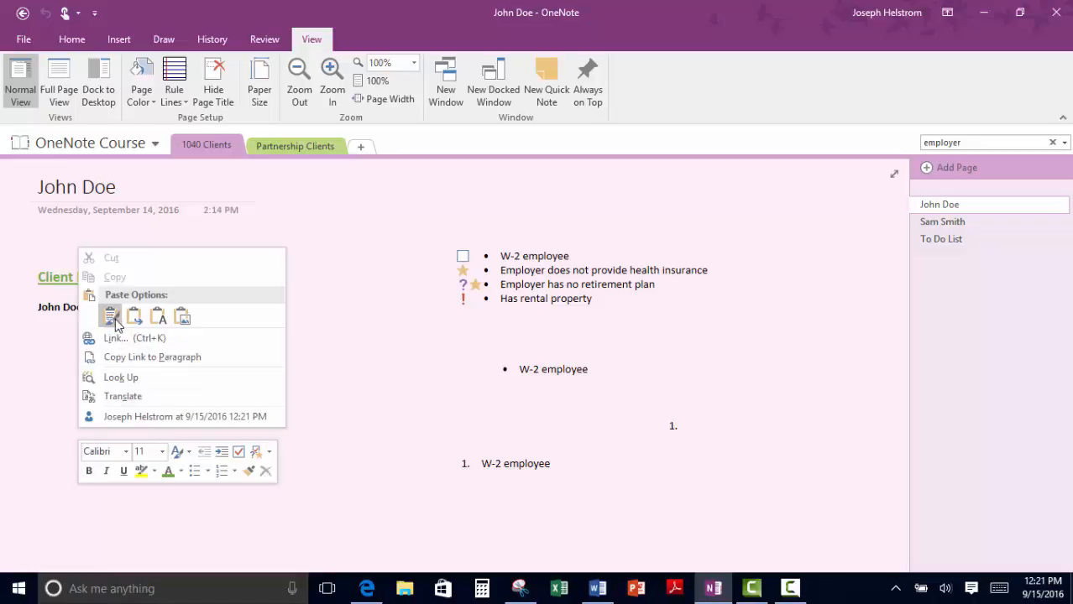
click(111, 318)
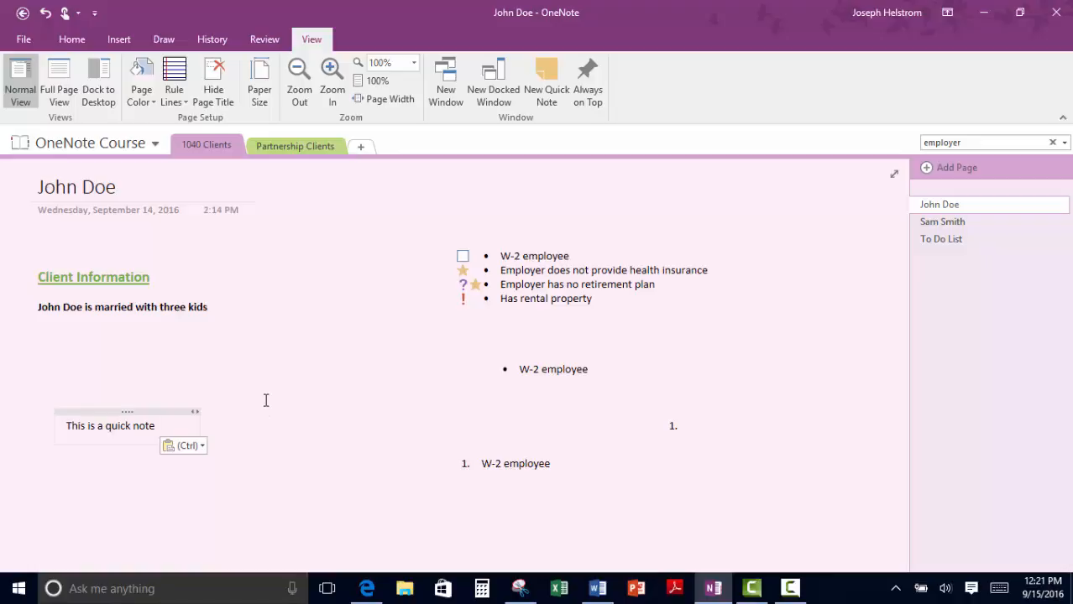
Step: Copy the Quick Notes section into the OneNote Course notebook, placing it after the Partnership Clients section
click(23, 147)
click(86, 308)
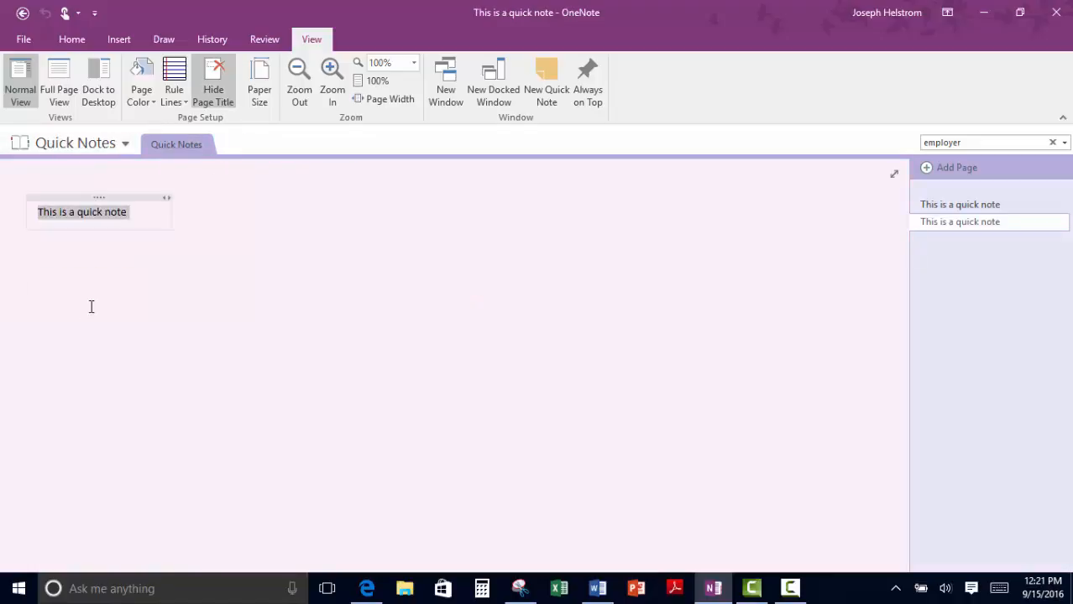
right_click(193, 147)
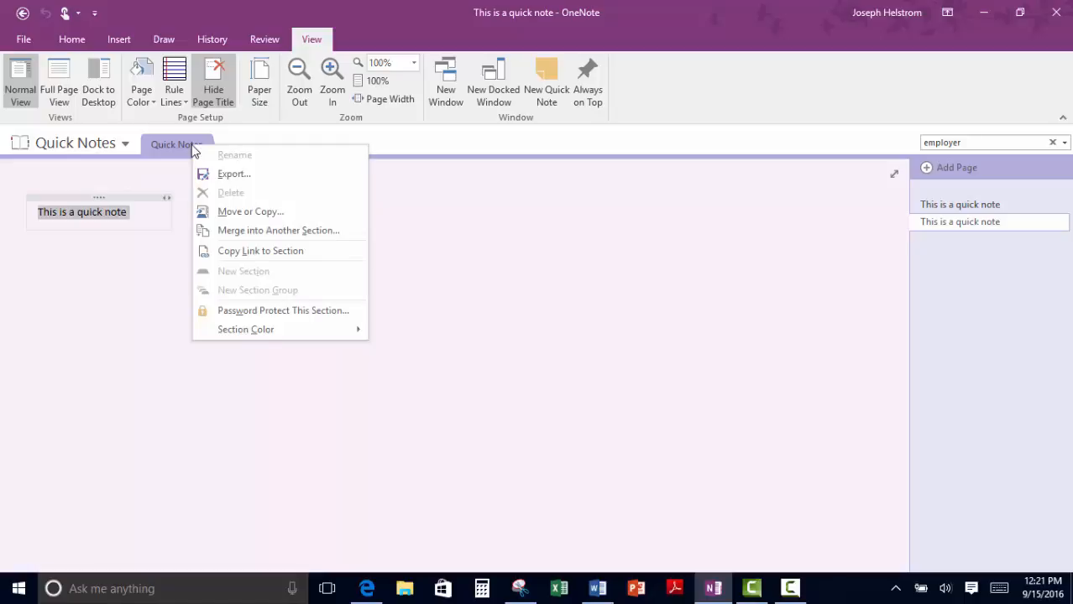
click(248, 211)
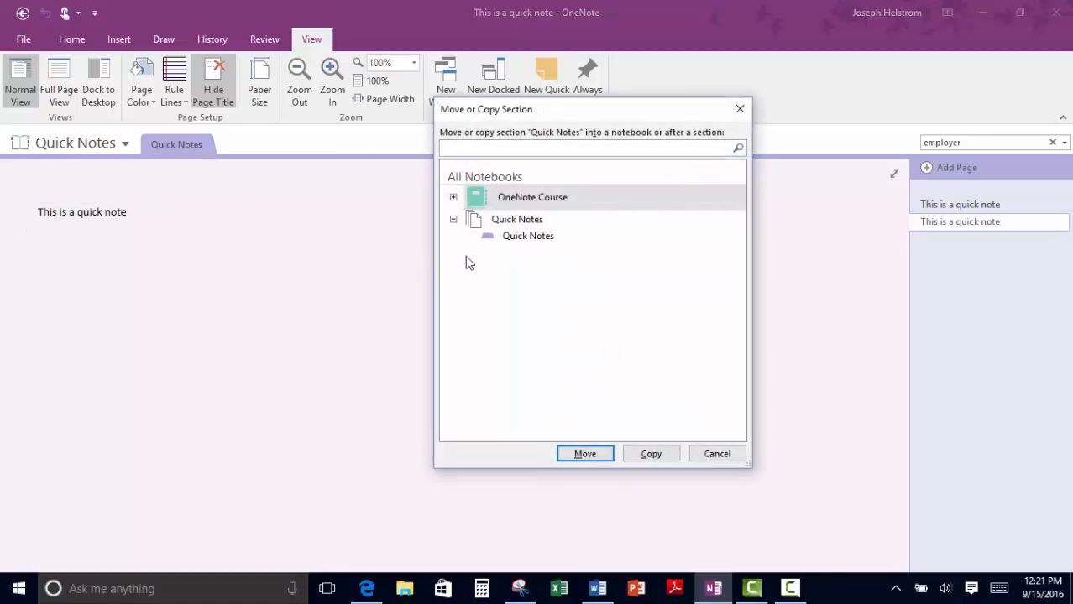
click(453, 198)
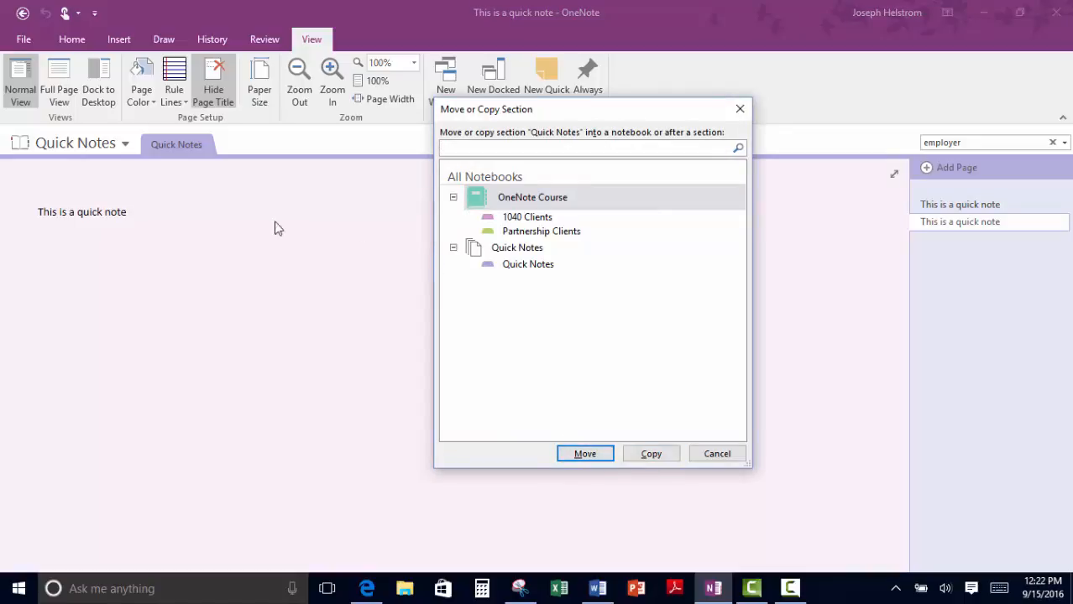
click(537, 232)
click(652, 453)
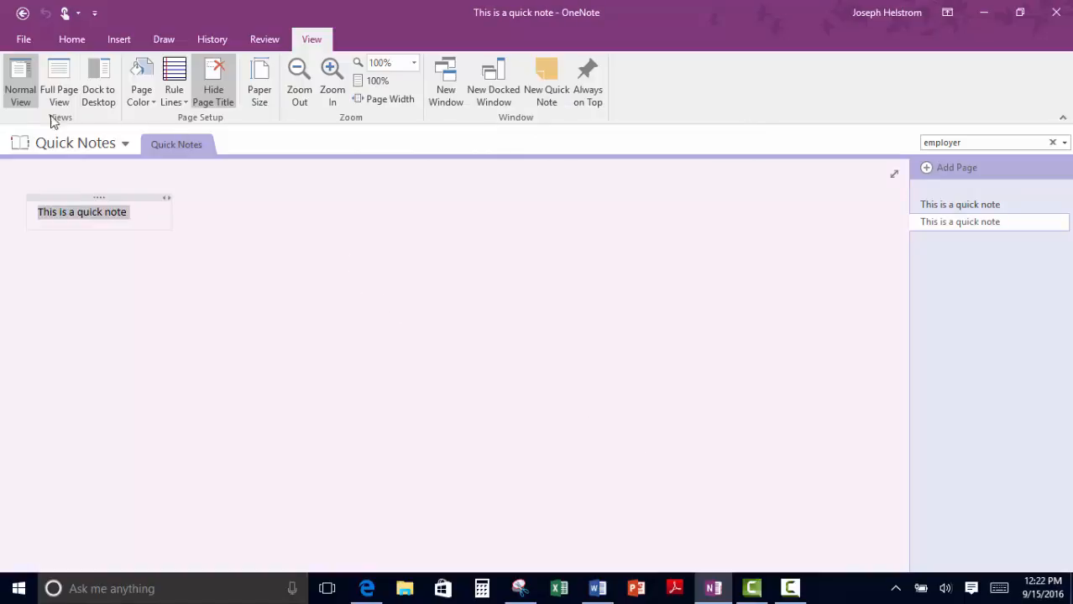
Step: Switch to the OneNote Course notebook and check the copied Quick Notes section
click(20, 145)
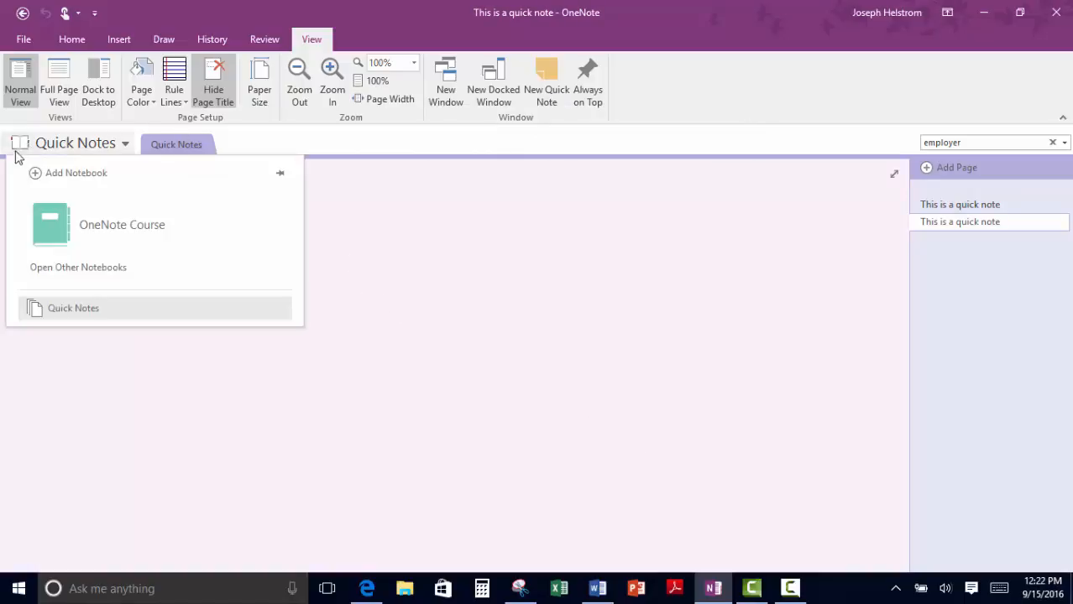
click(94, 225)
click(385, 146)
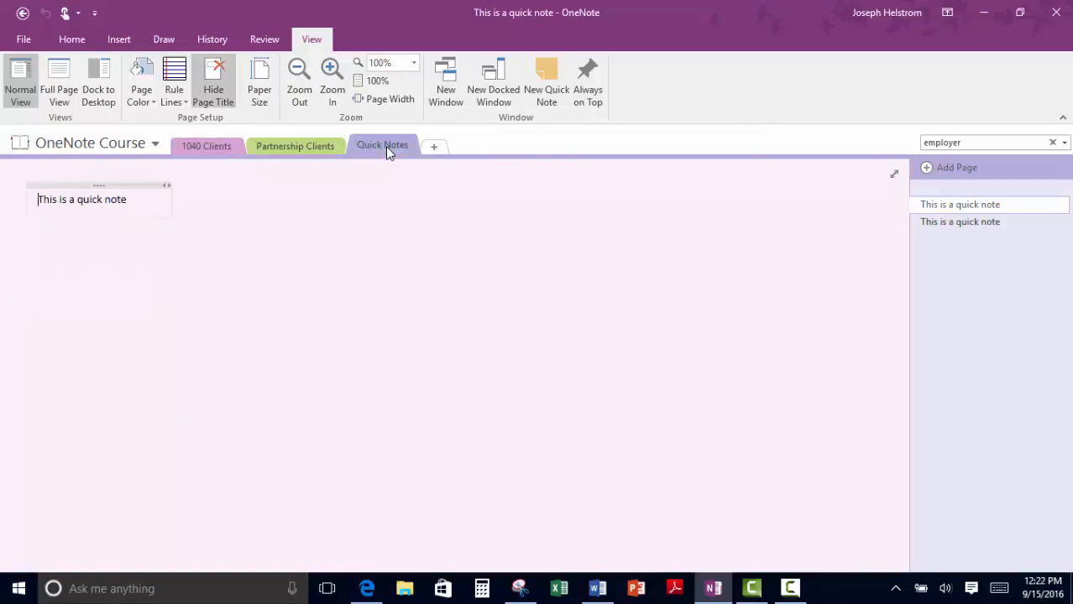
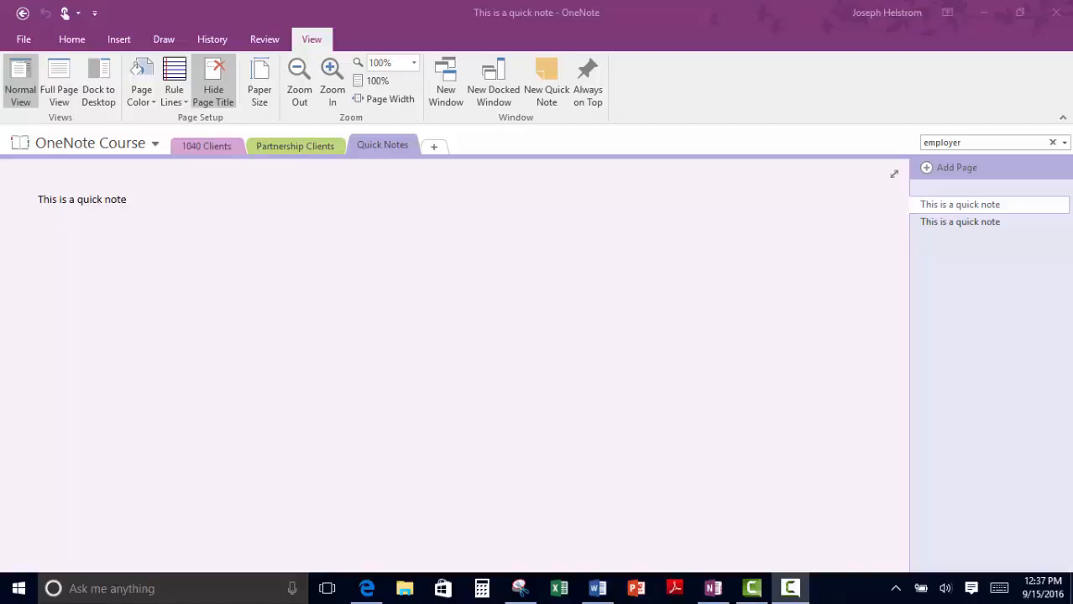
Step: Open several blank quick note windows over the notebook, and close them all without entering text
key(super+alt+n)
key(super+alt+n)
key(super+alt+n)
key(super+alt+n)
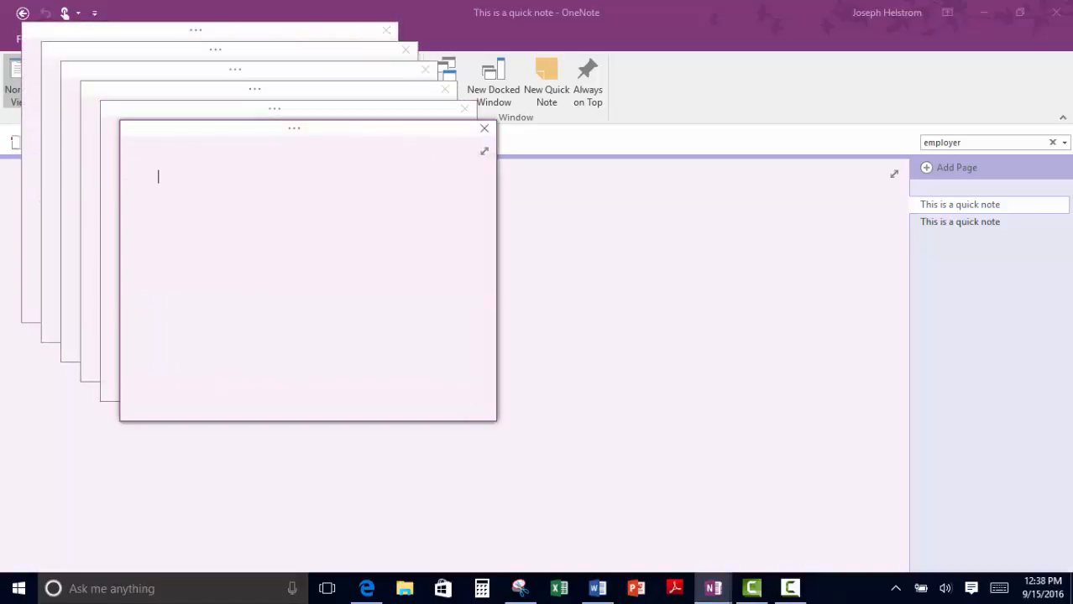
click(487, 131)
click(463, 106)
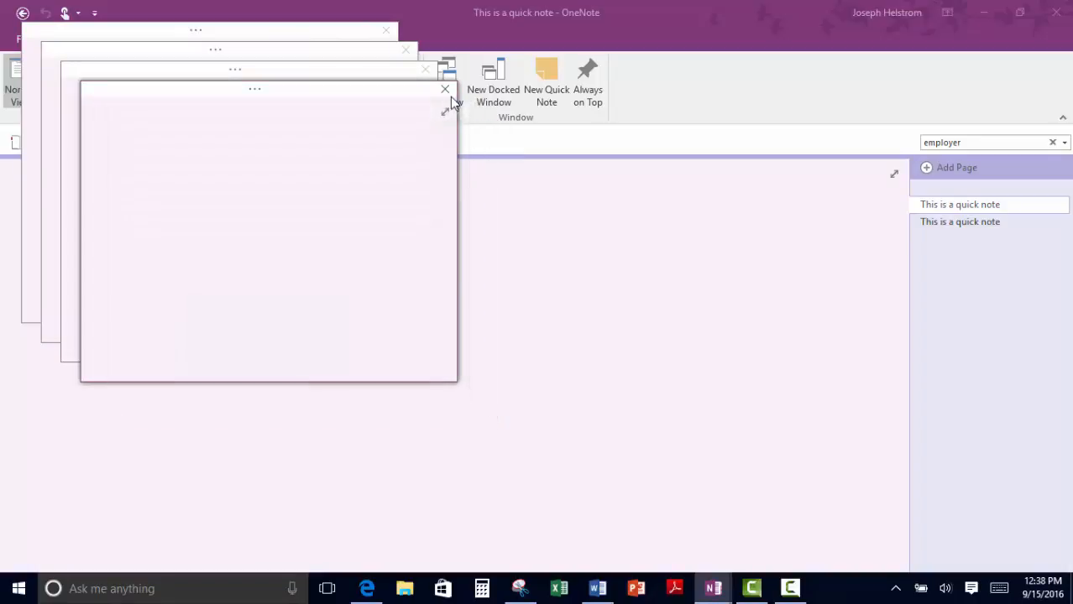
click(448, 95)
click(425, 69)
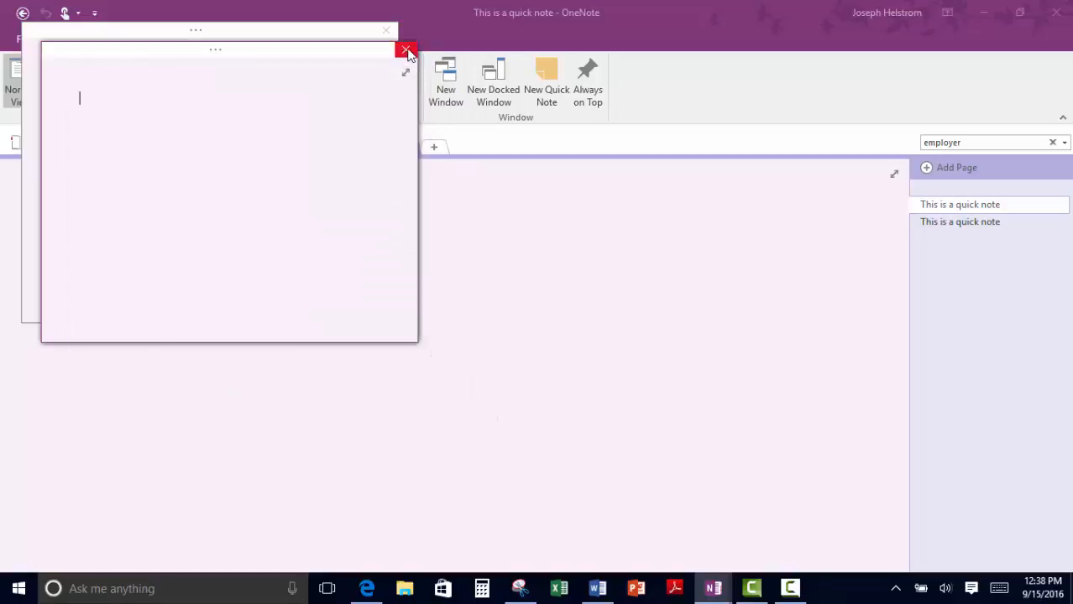
click(405, 49)
click(386, 32)
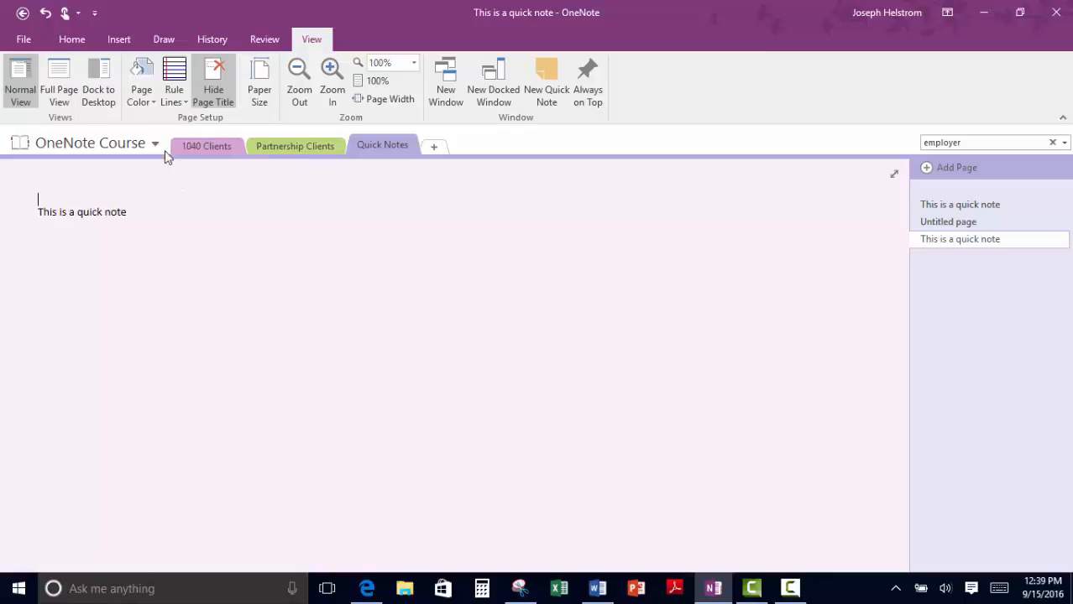
Step: Review the OneNote Course notebook's information and its settings options for sharing, closing and properties
click(22, 40)
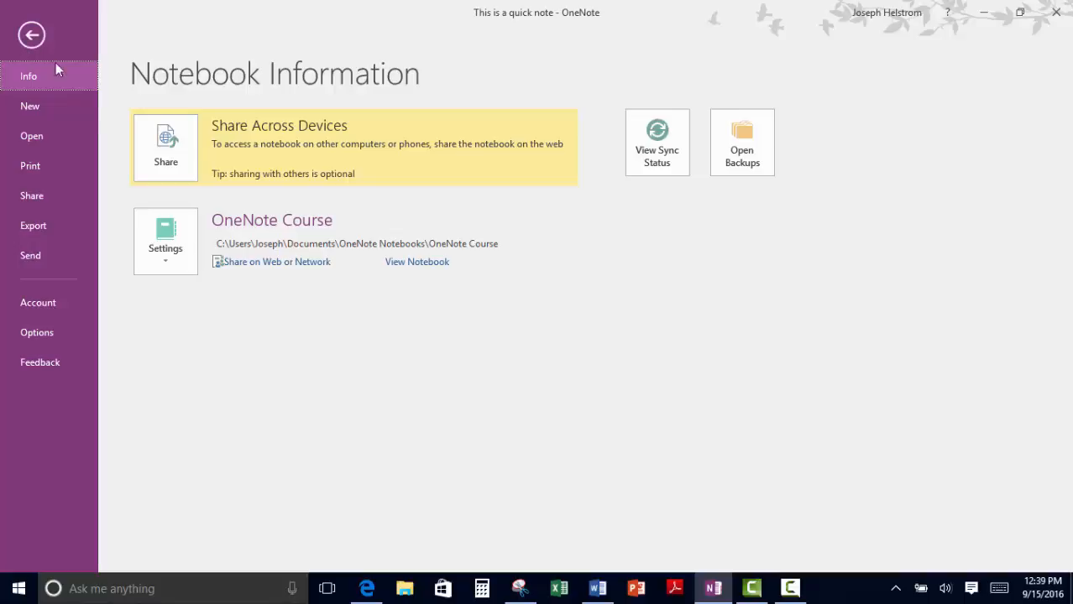
click(167, 262)
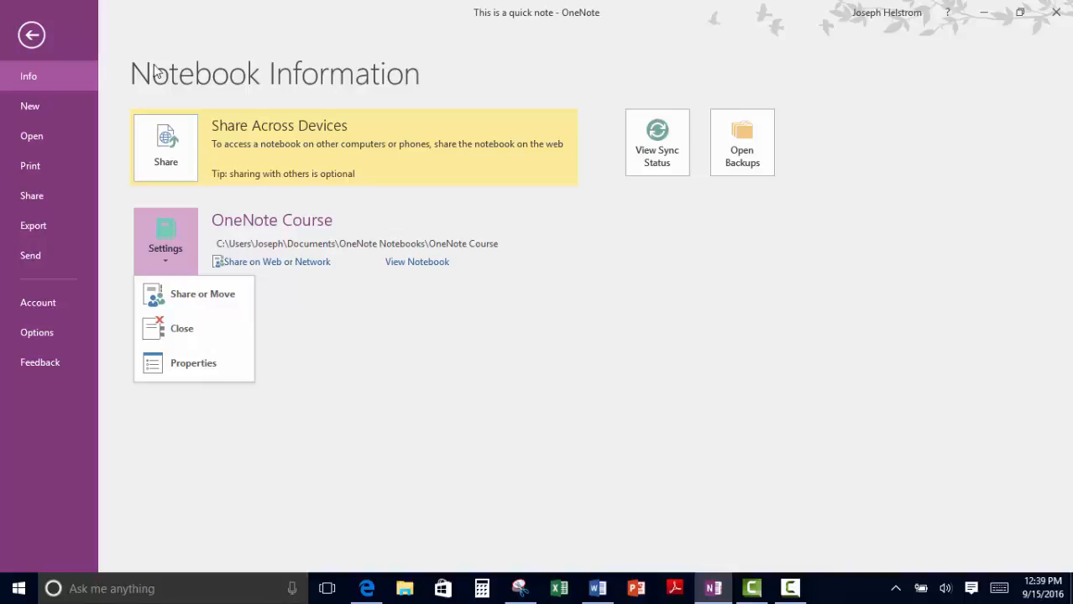
click(32, 36)
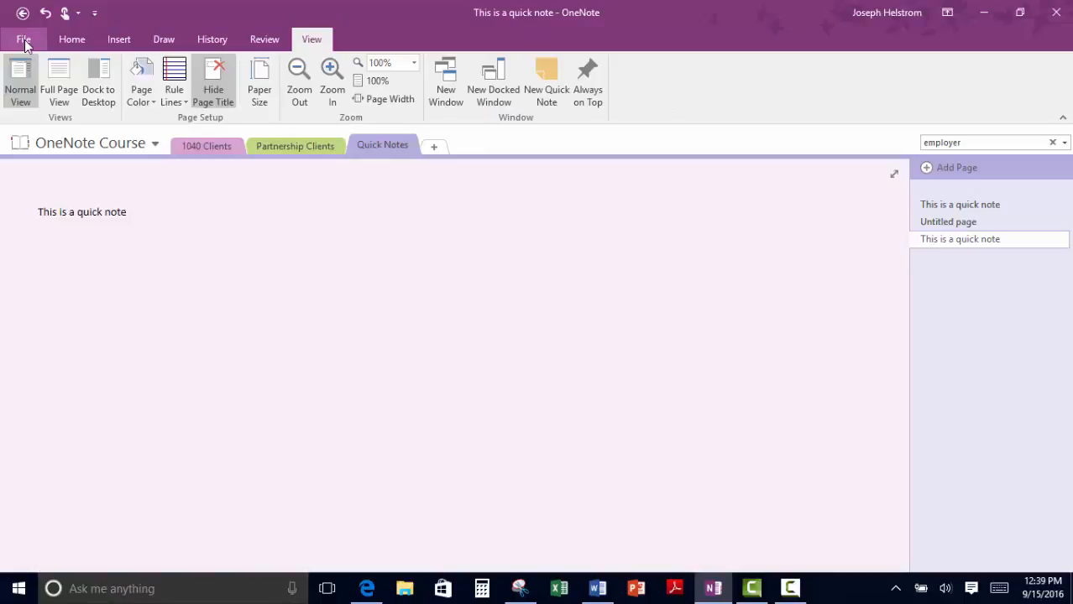
Step: Review the locations and recent notebooks available for opening a notebook, and return to the quick note page
click(24, 41)
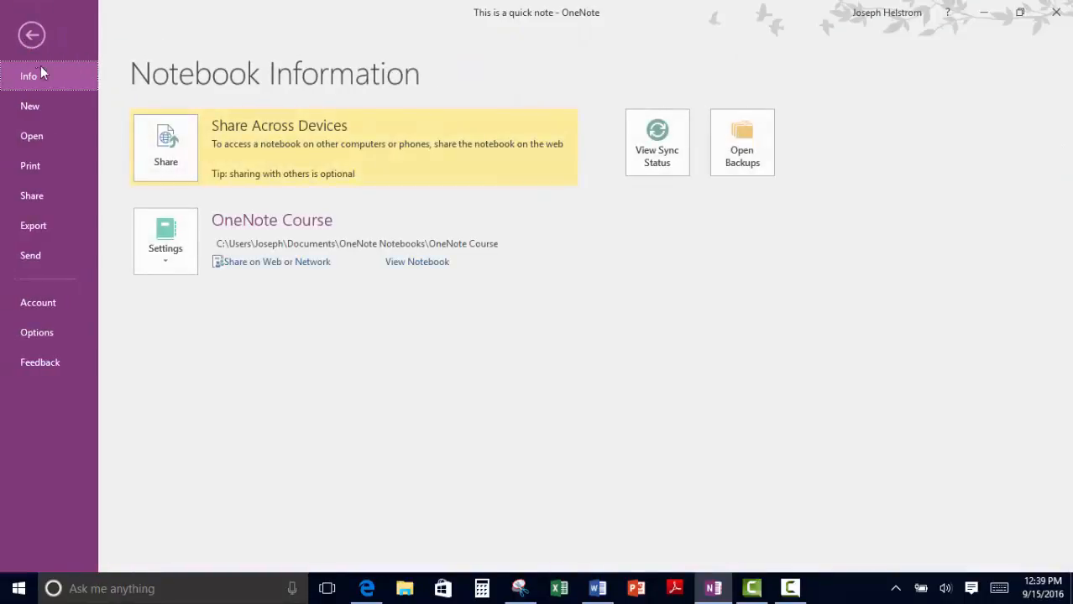
click(51, 137)
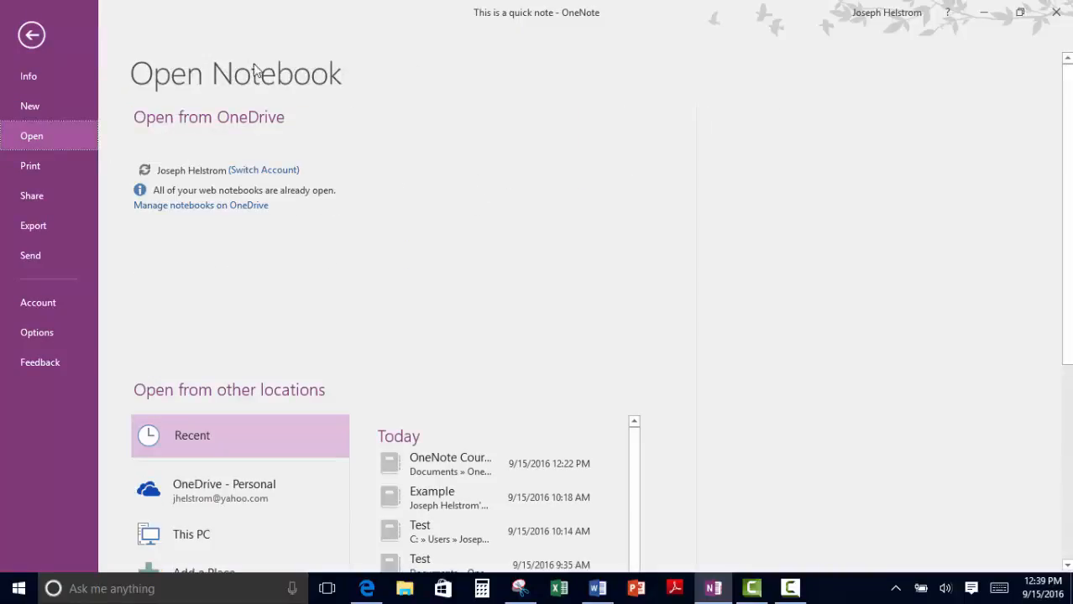
click(31, 34)
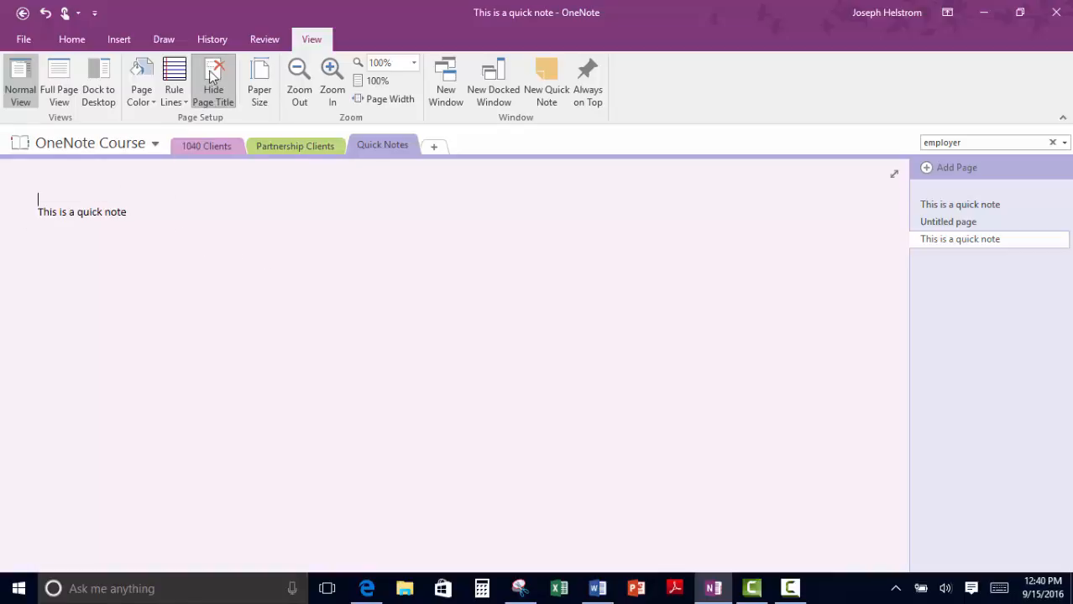
Step: Preview the quick note page for printing with the print range set to Page Group, and close the preview without printing
click(23, 42)
click(32, 167)
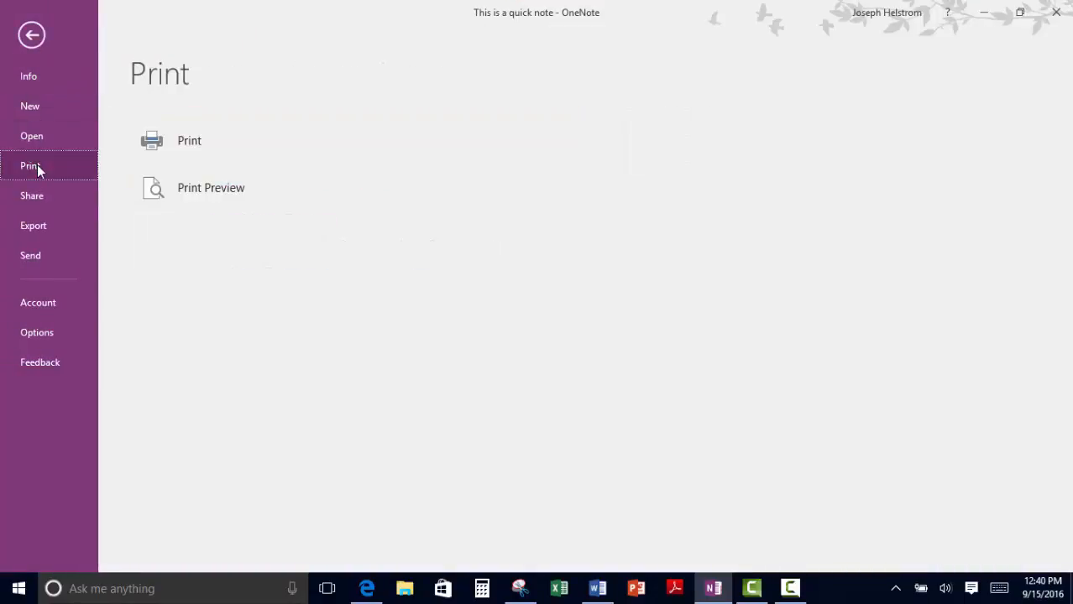
click(230, 187)
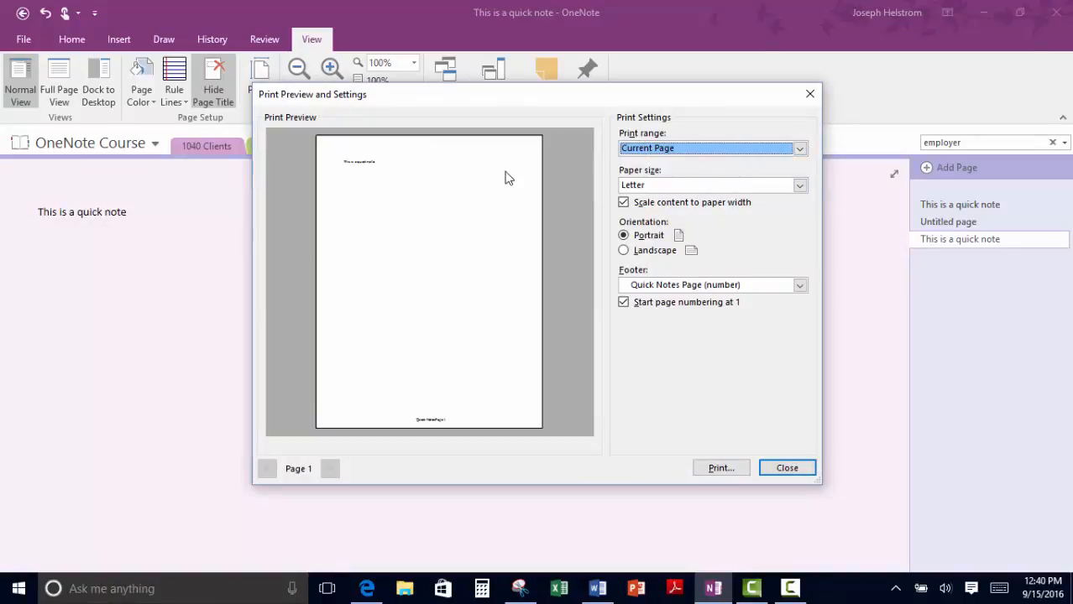
click(800, 149)
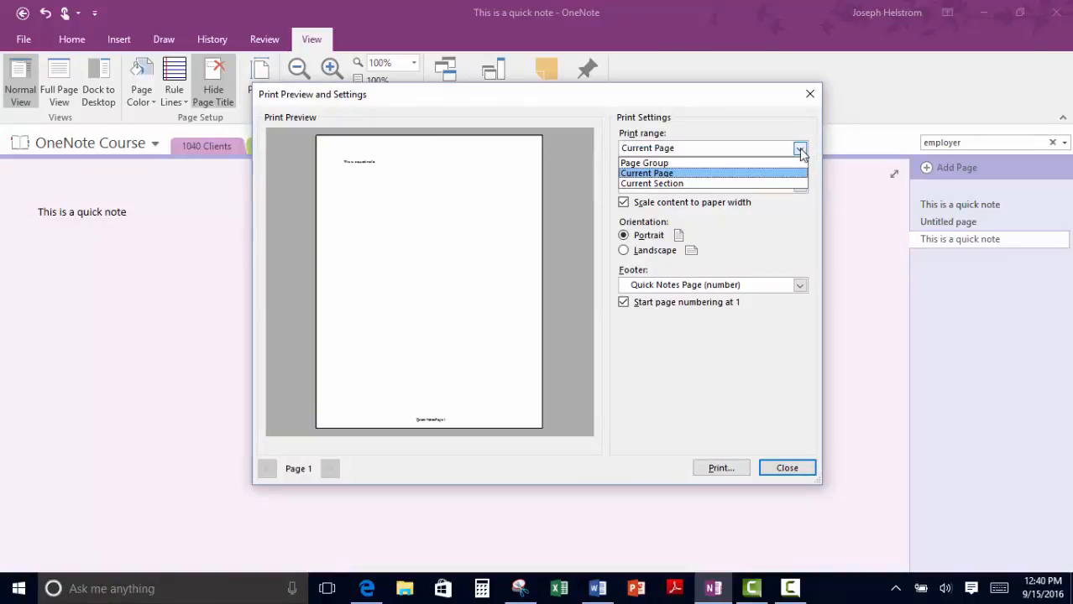
click(677, 163)
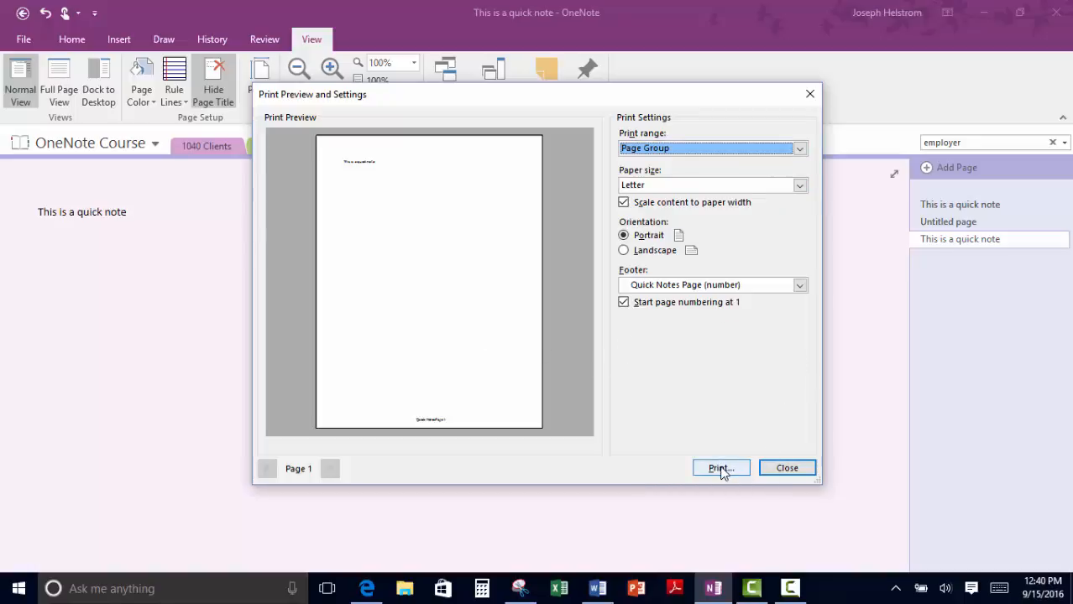
click(794, 473)
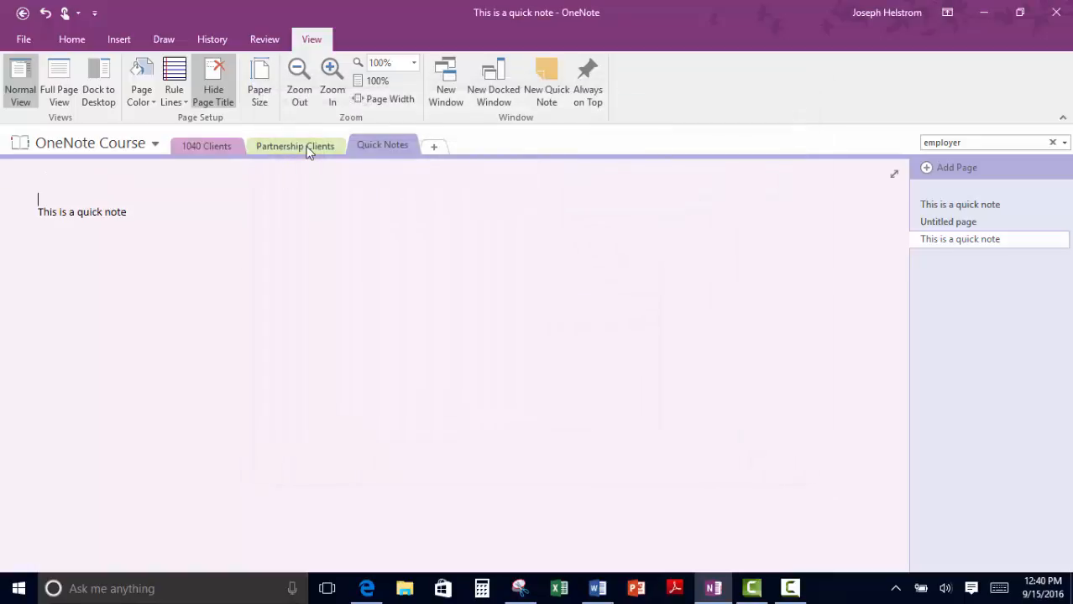
Step: Preview the Partnership Clients section for printing with the print range set to Current Section, and close the preview without printing
click(286, 147)
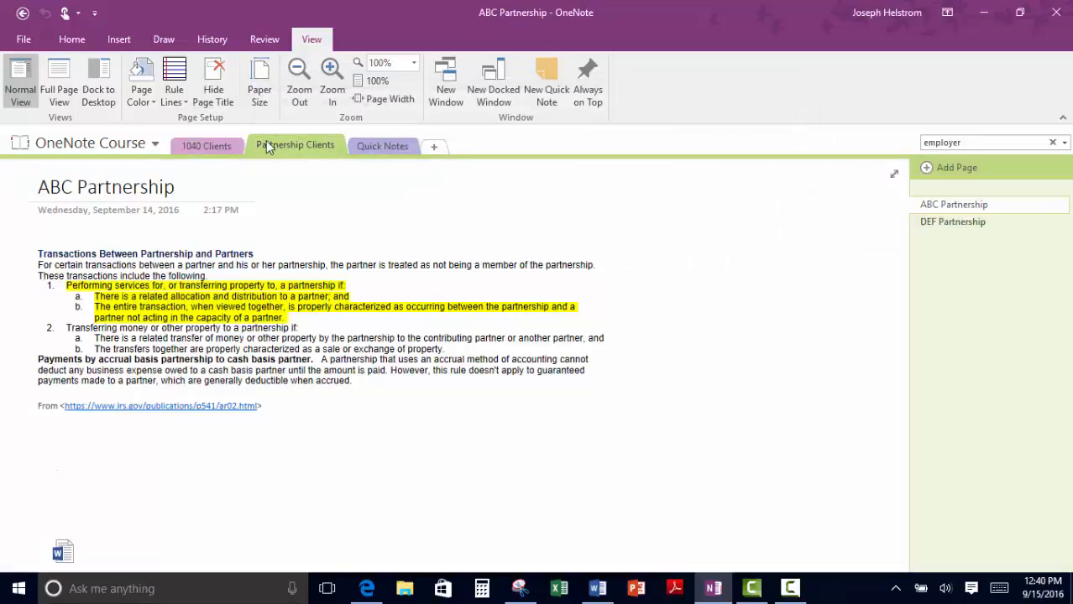
click(26, 46)
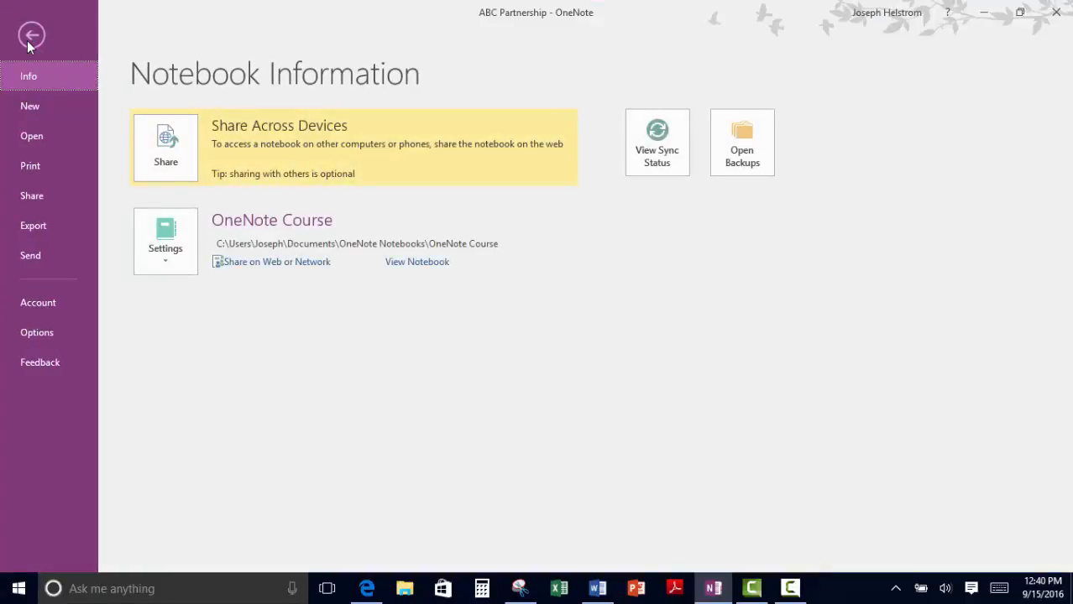
click(51, 166)
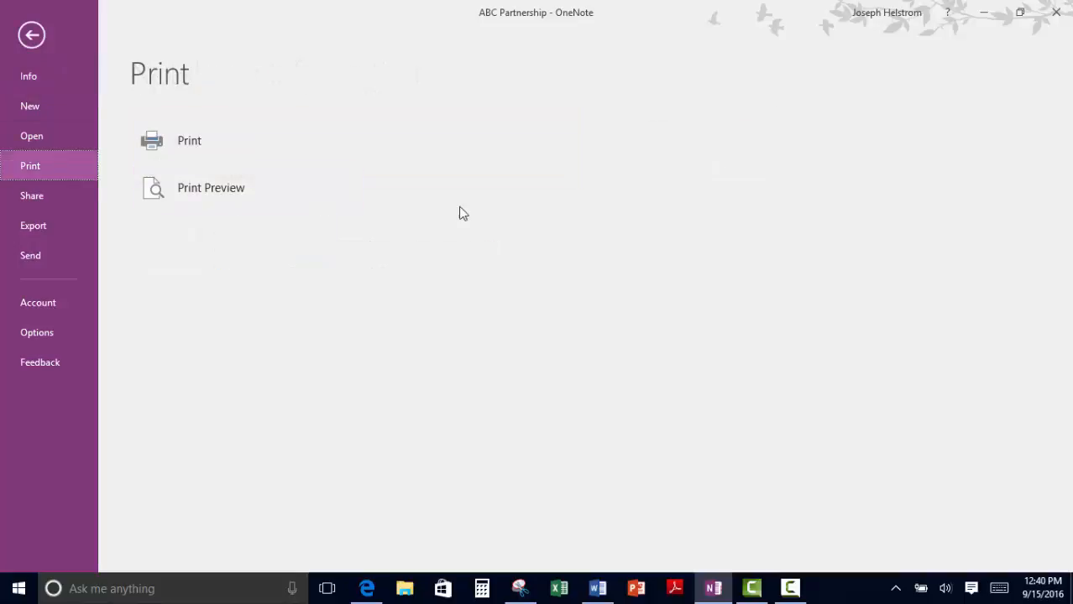
click(230, 197)
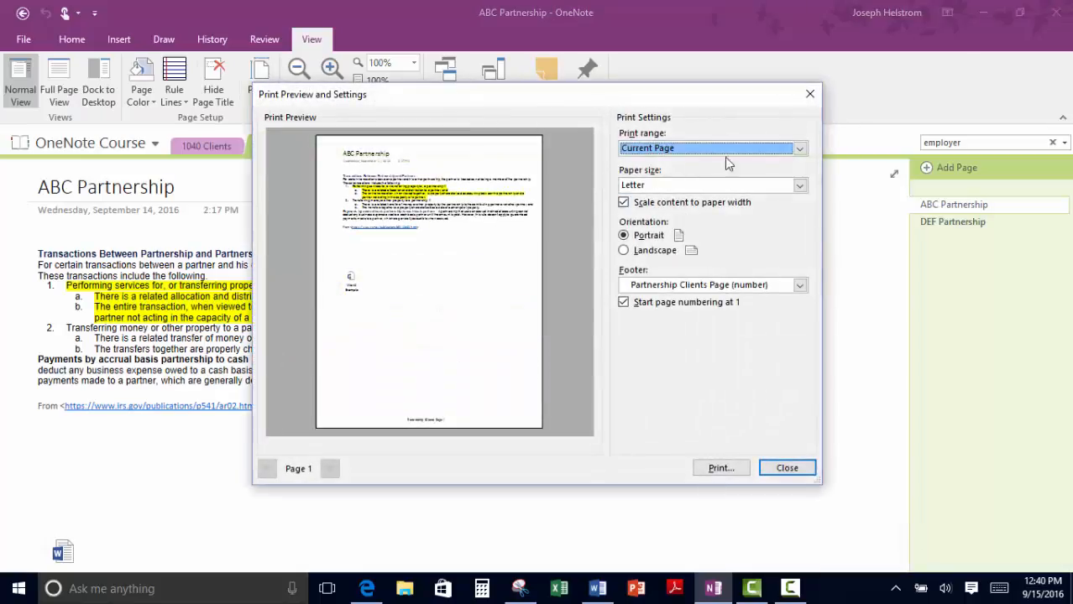
click(799, 149)
click(697, 184)
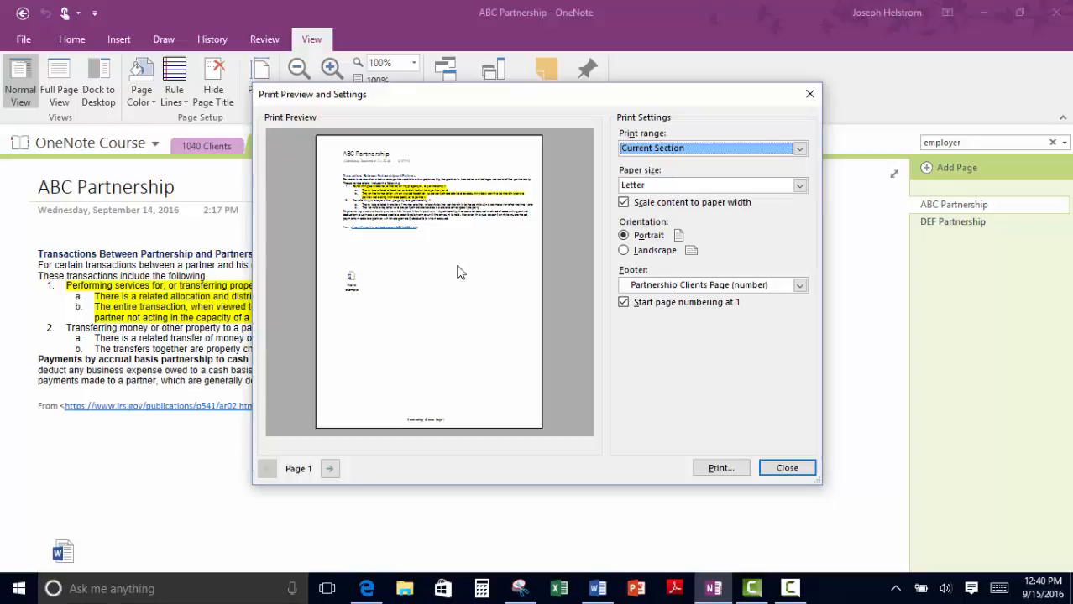
click(786, 468)
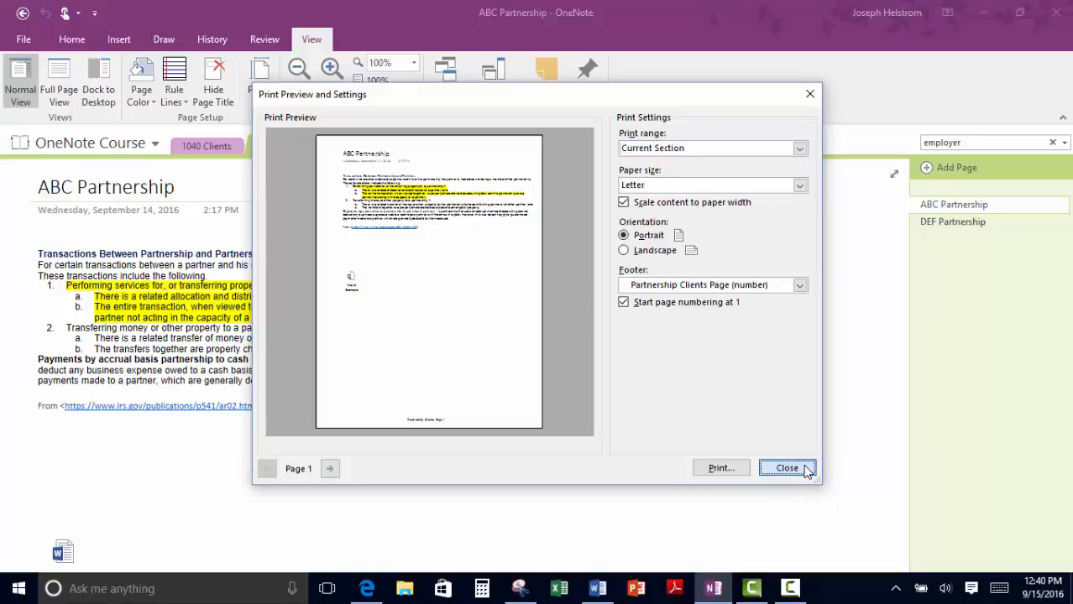